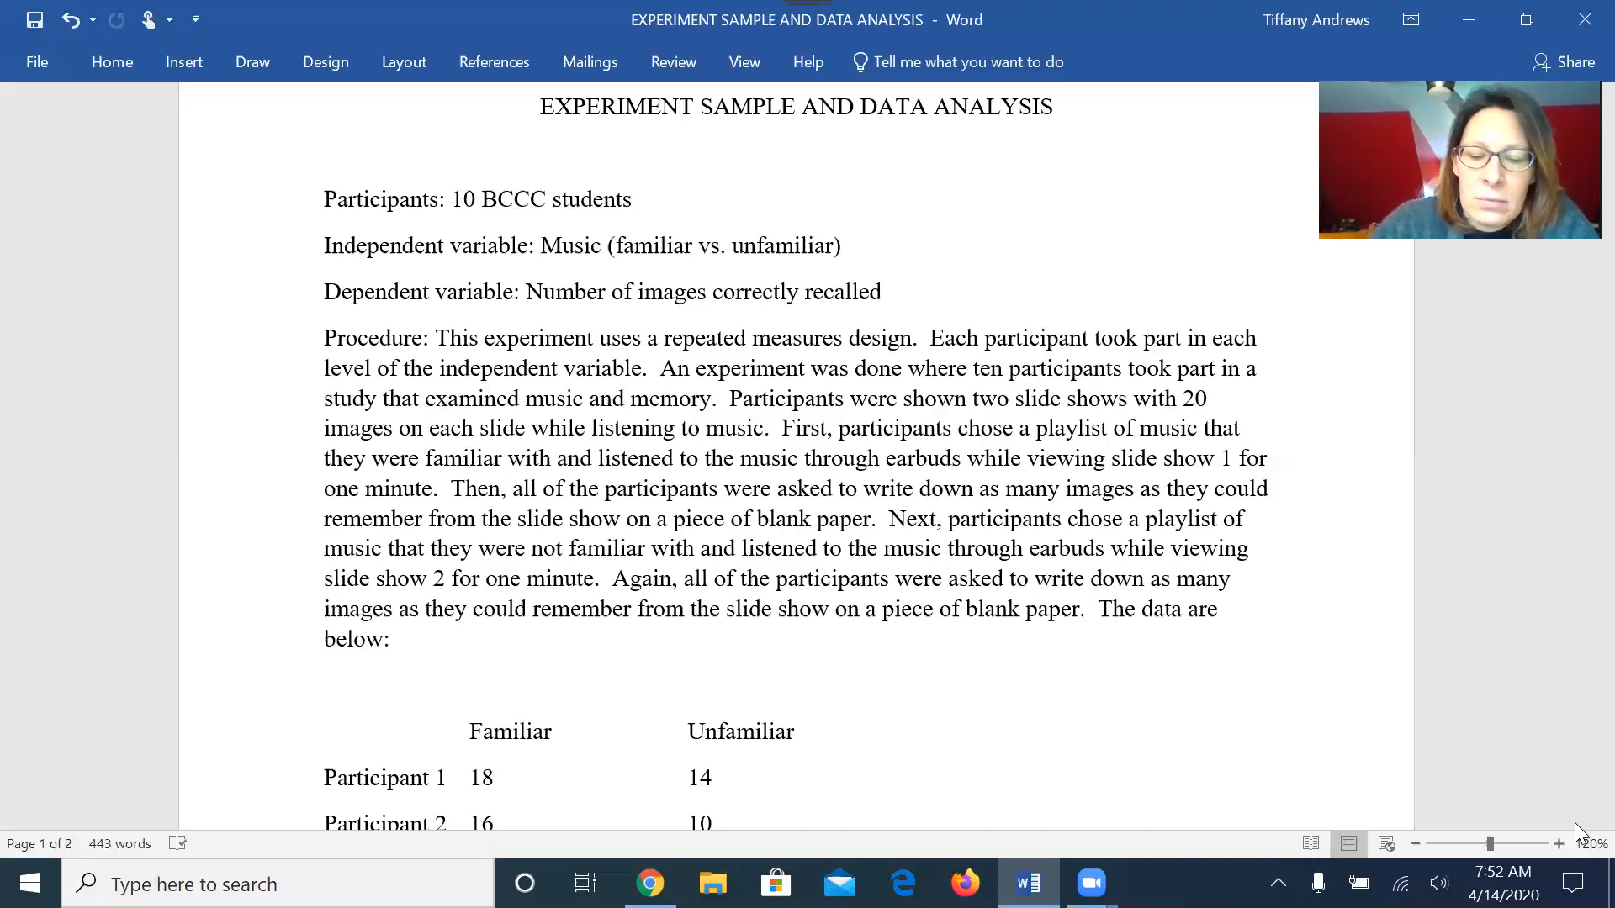
Step: Review the experiment's procedure and the familiar and unfamiliar scores of Participants 1 to 10, and minimize the document
scroll(1575, 815, "down", 5)
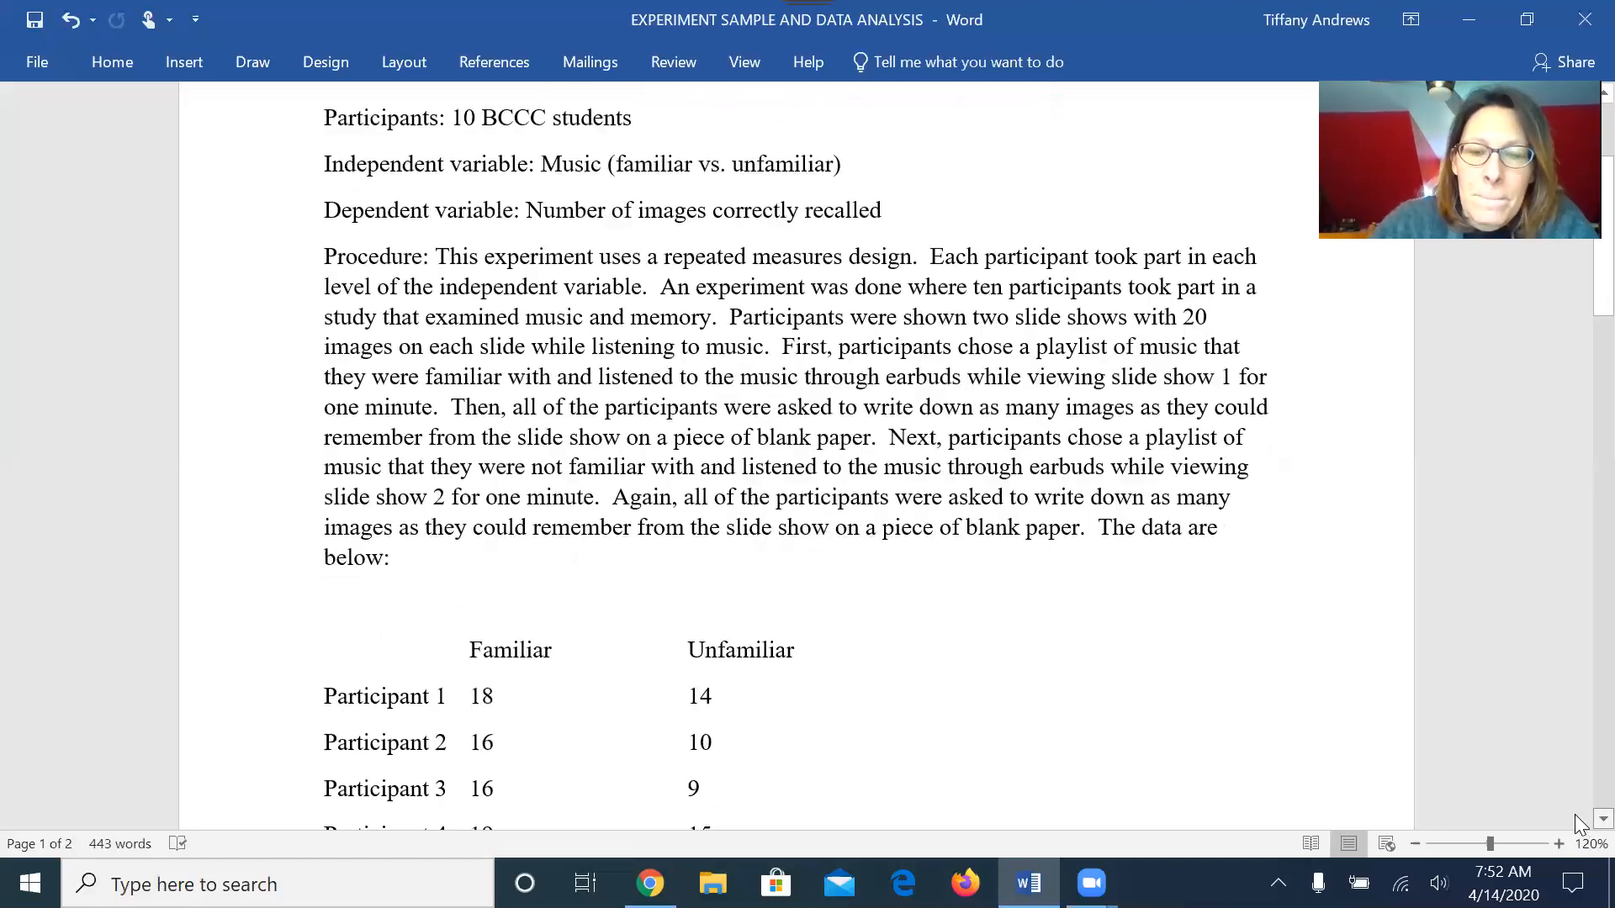
scroll(1574, 814, "down", 3)
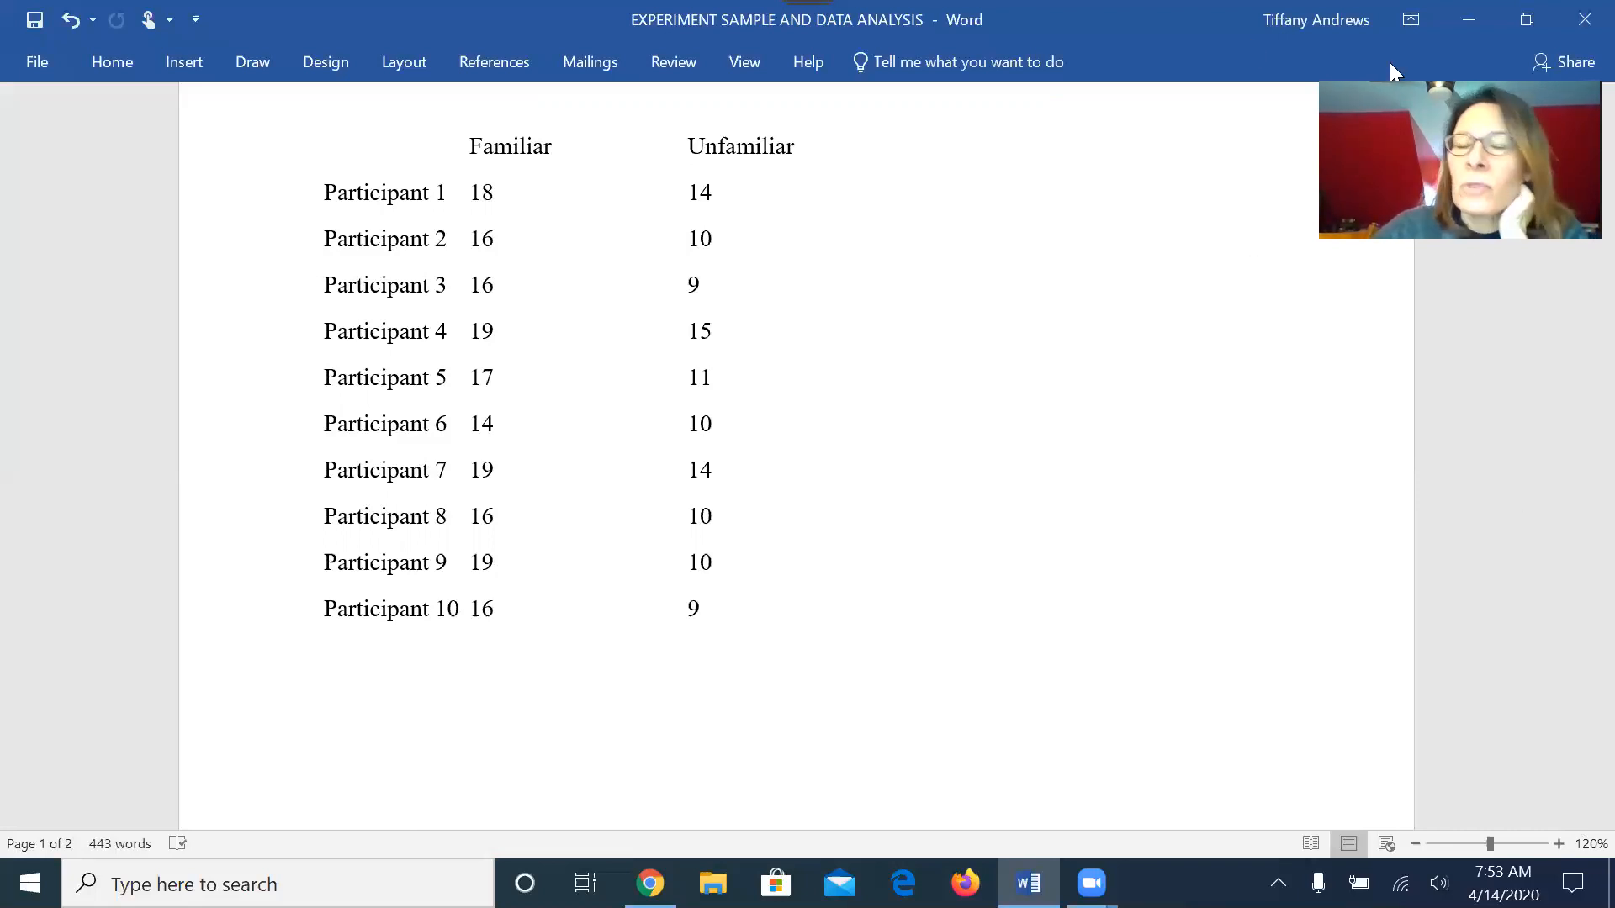
left_click(1472, 22)
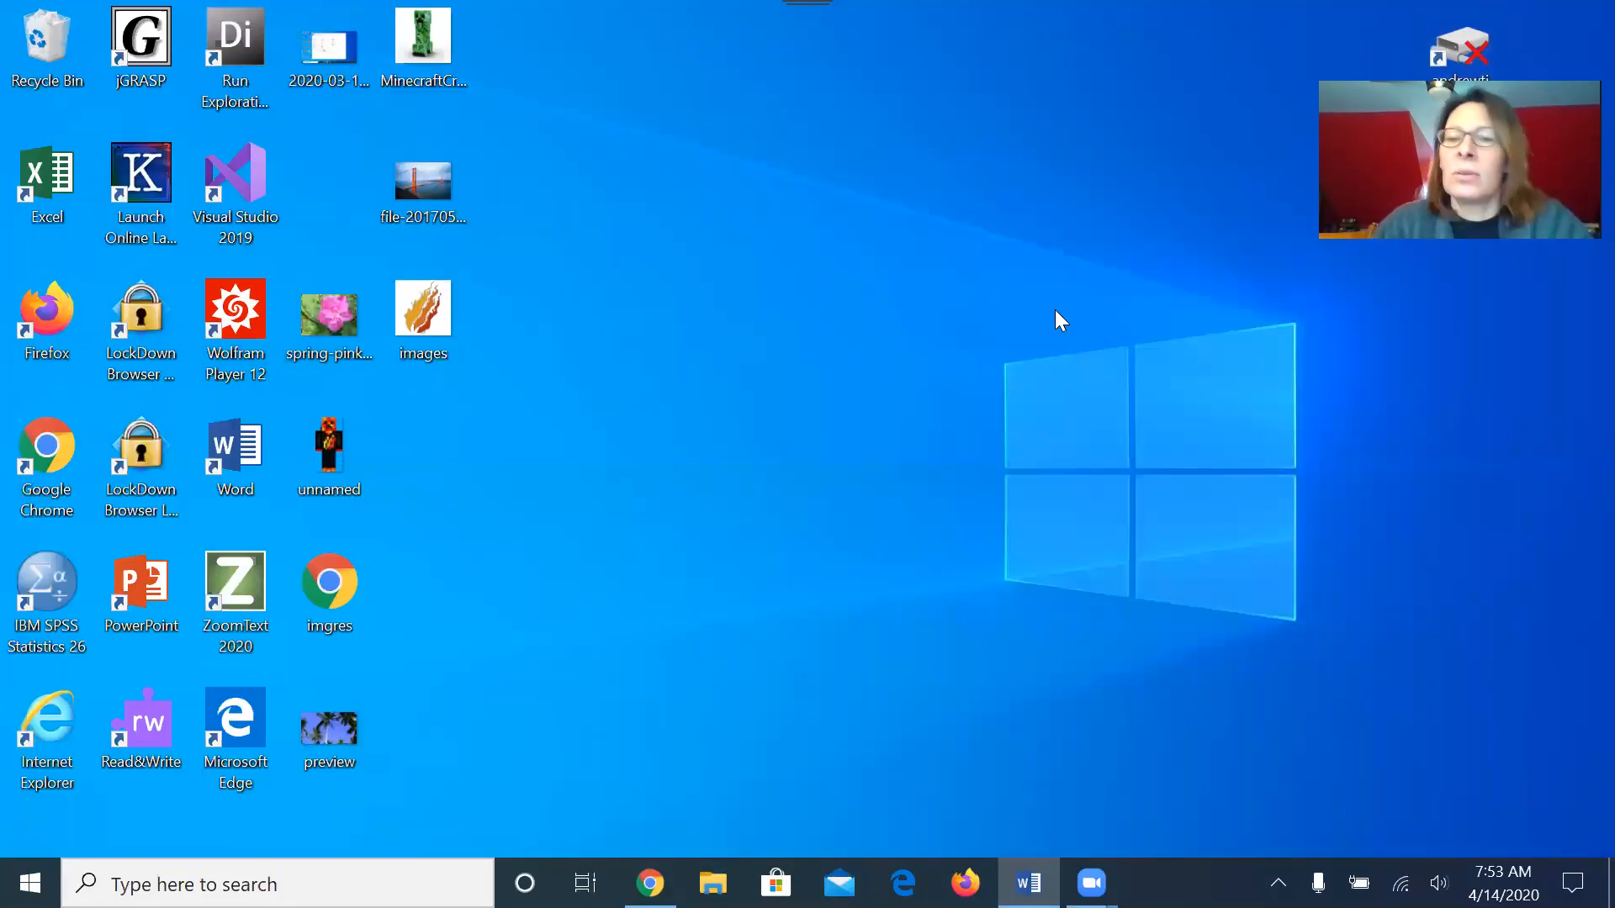
Step: Switch to IBM SPSS Statistics 26 and dismiss its welcome dialog to work in the blank dataset
left_click(52, 593)
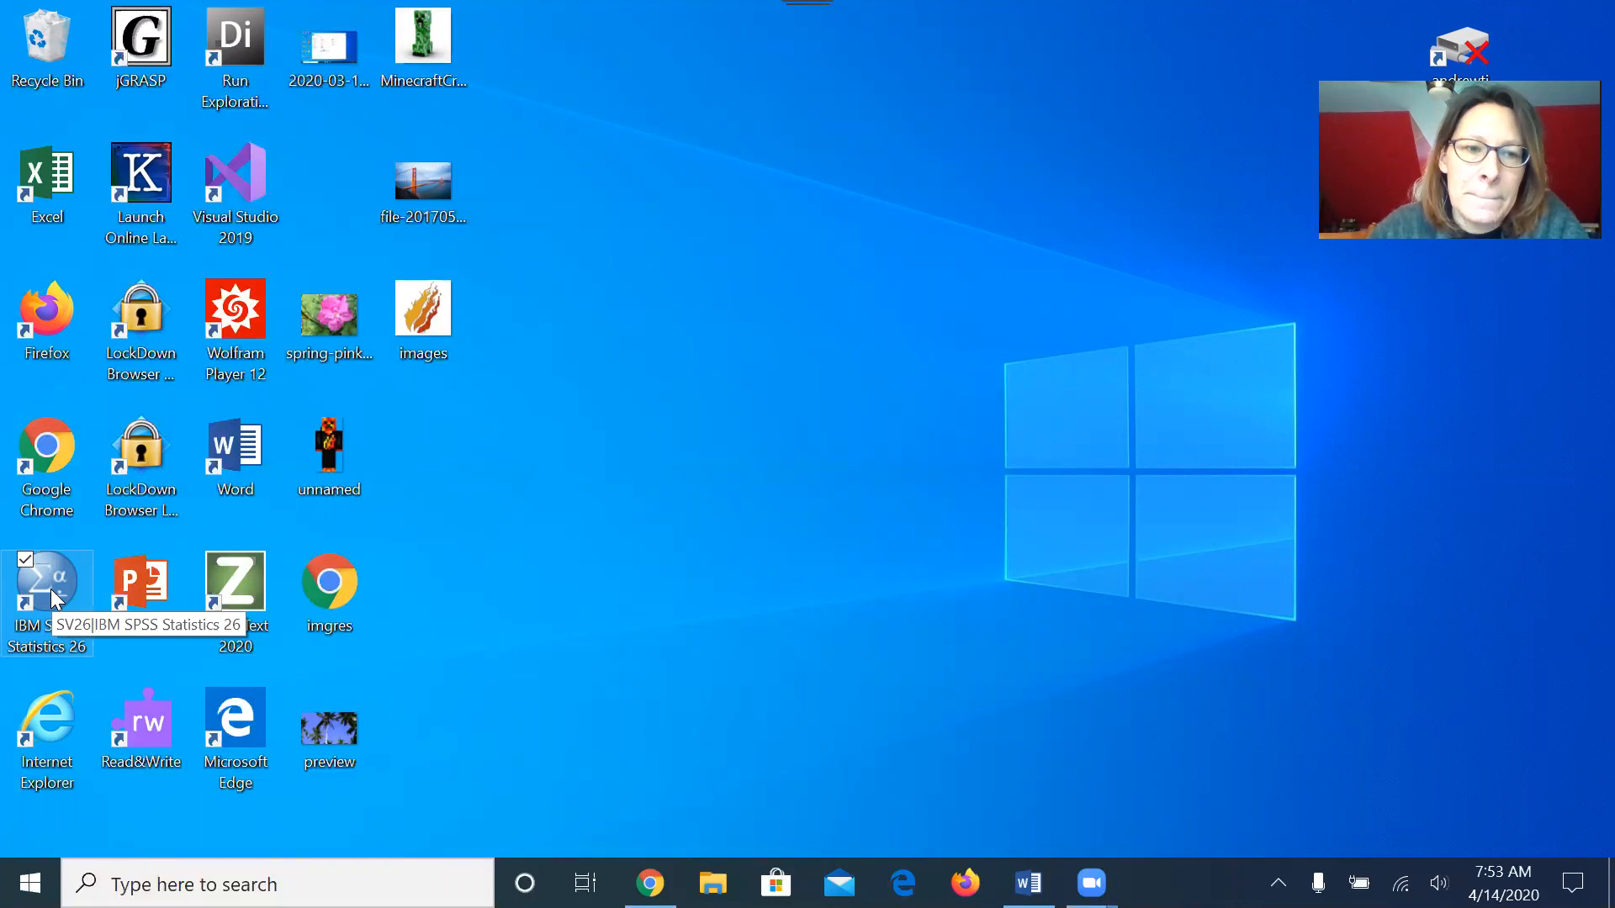
double_click(50, 589)
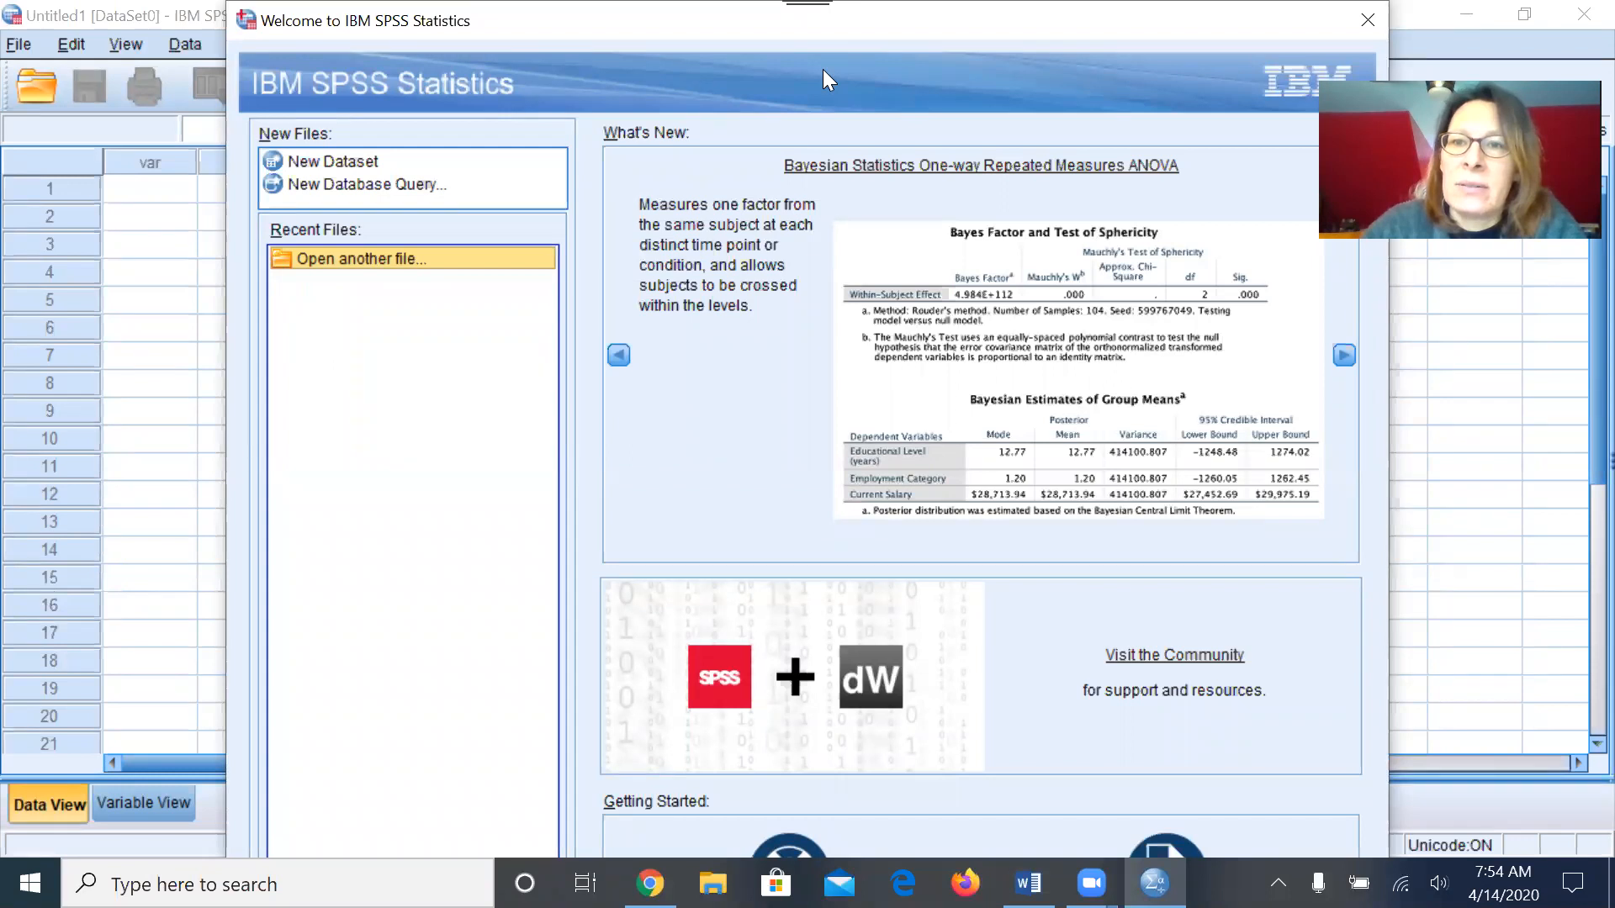
left_click(1367, 20)
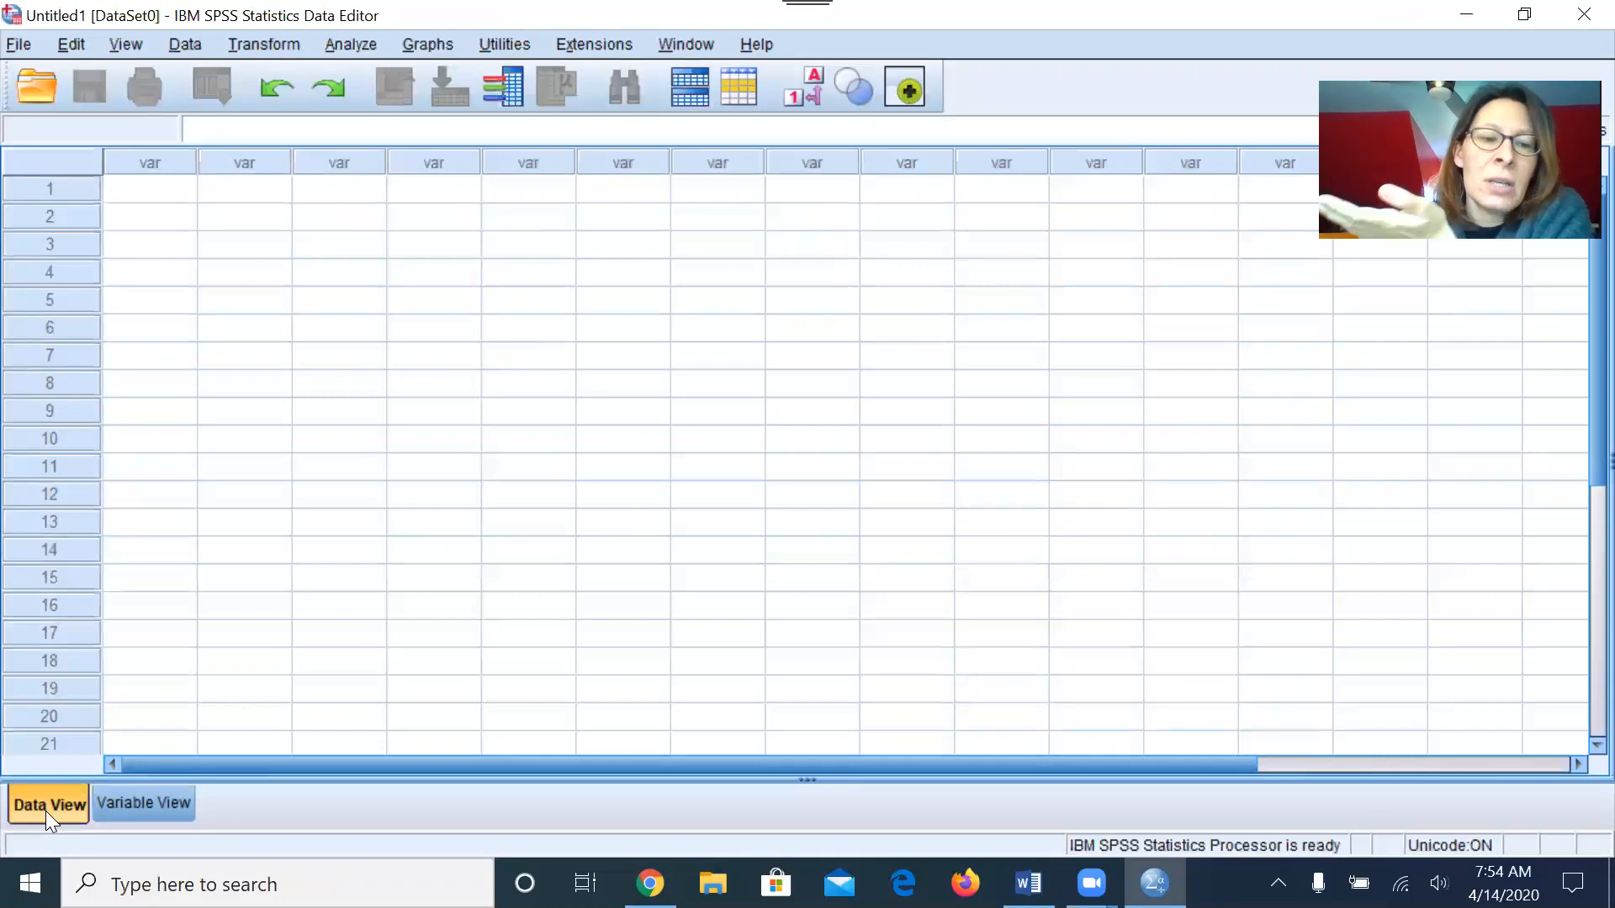
Step: Define the first variable in Variable View with the name gender
left_click(153, 810)
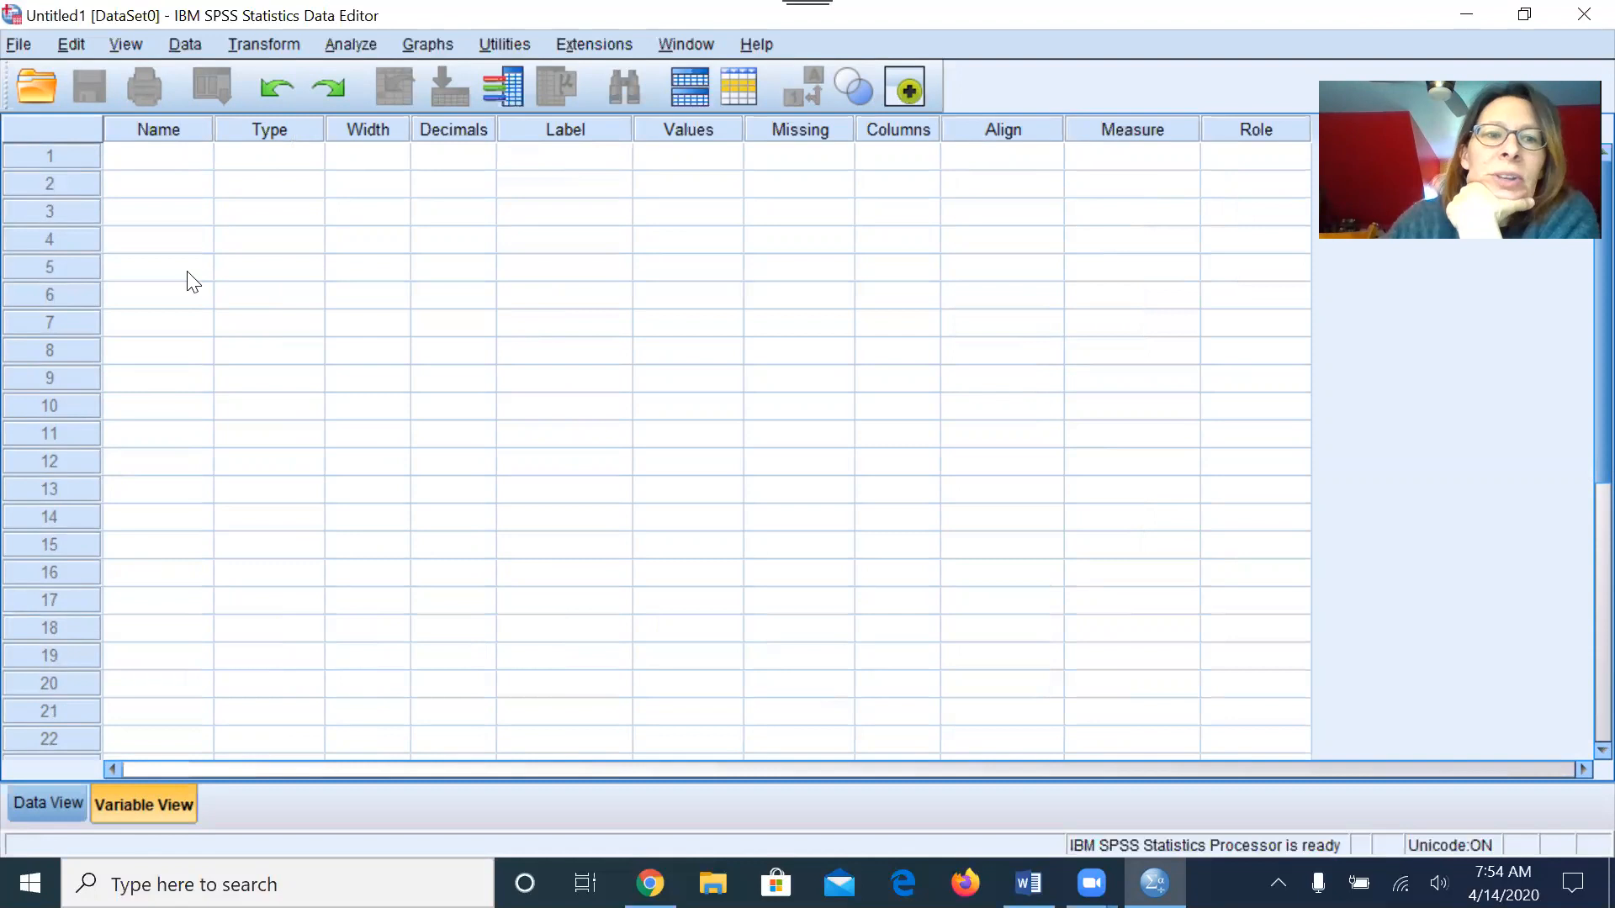
left_click(180, 173)
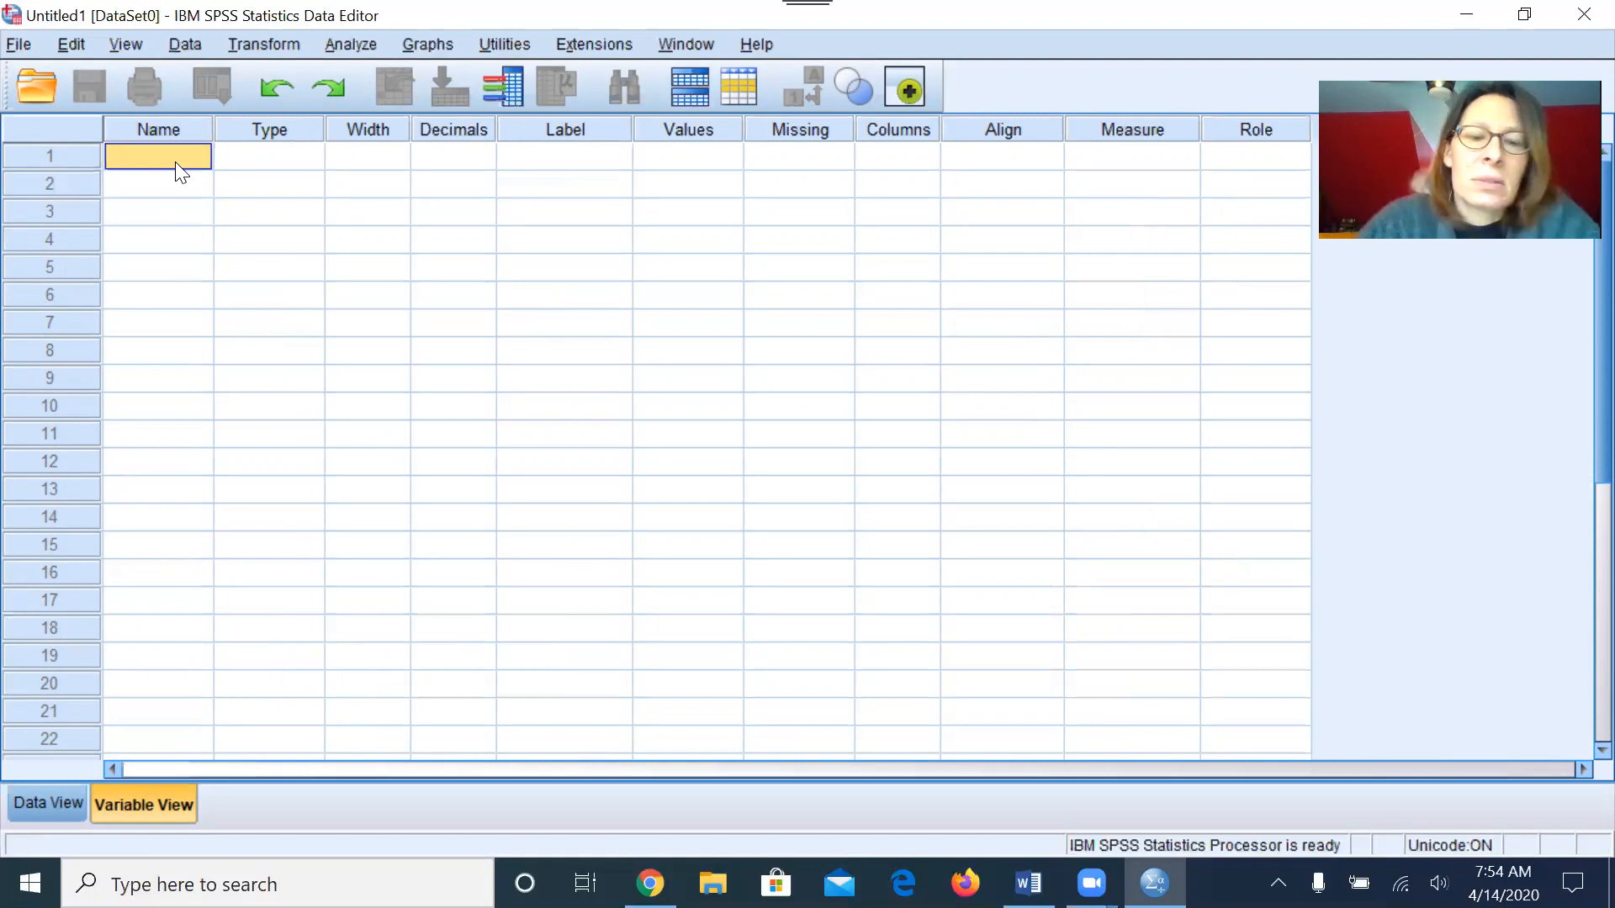
type("gender")
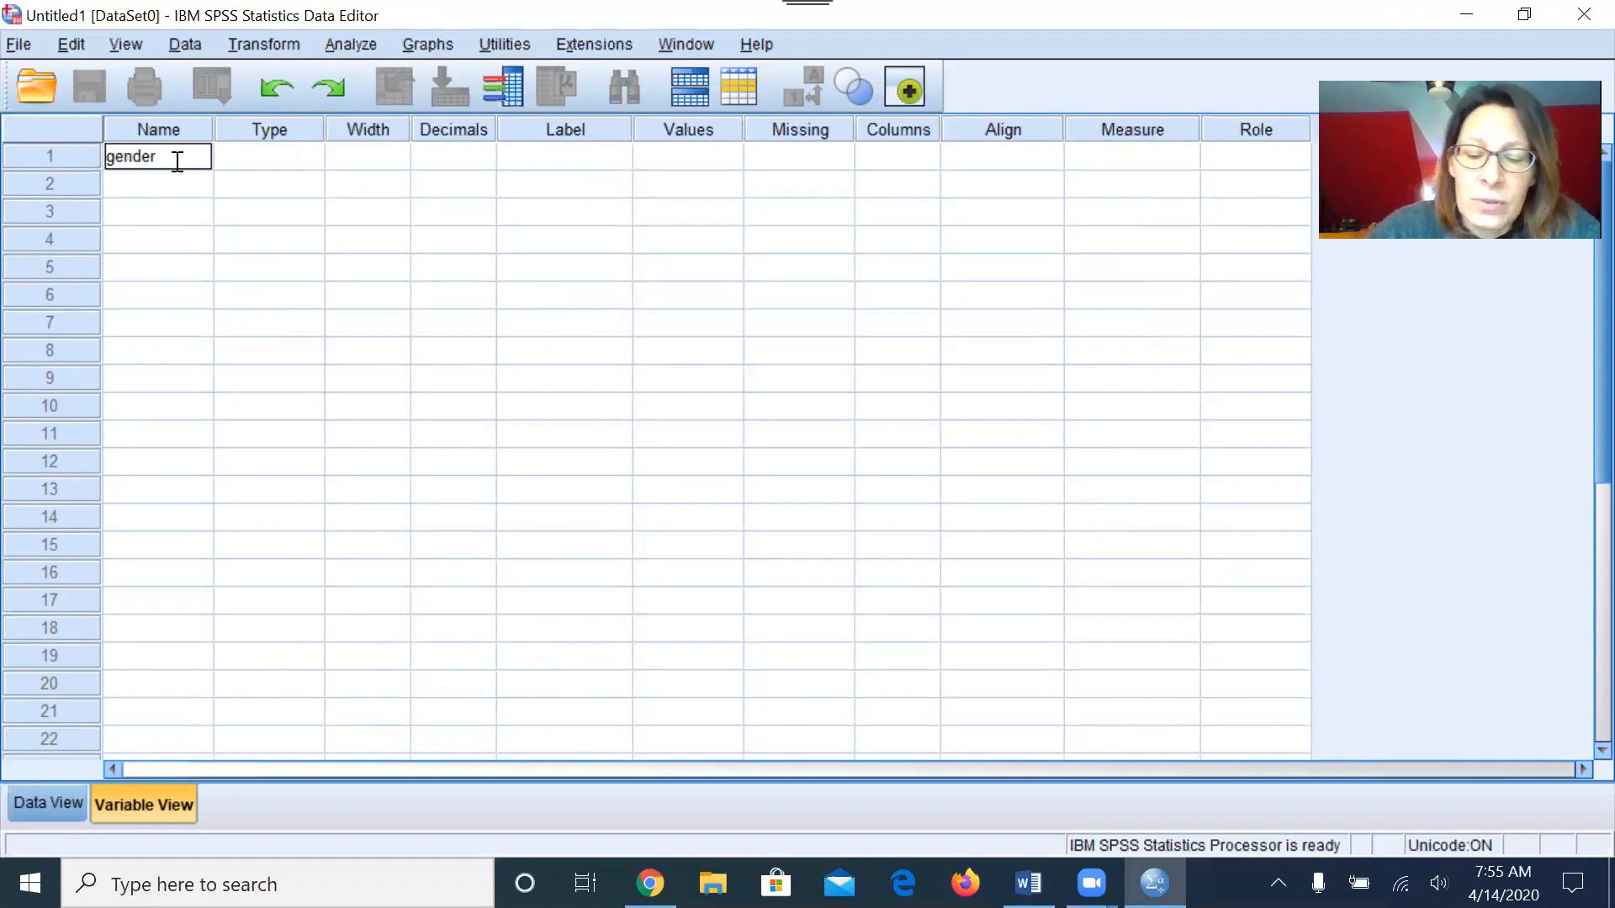
left_click(163, 188)
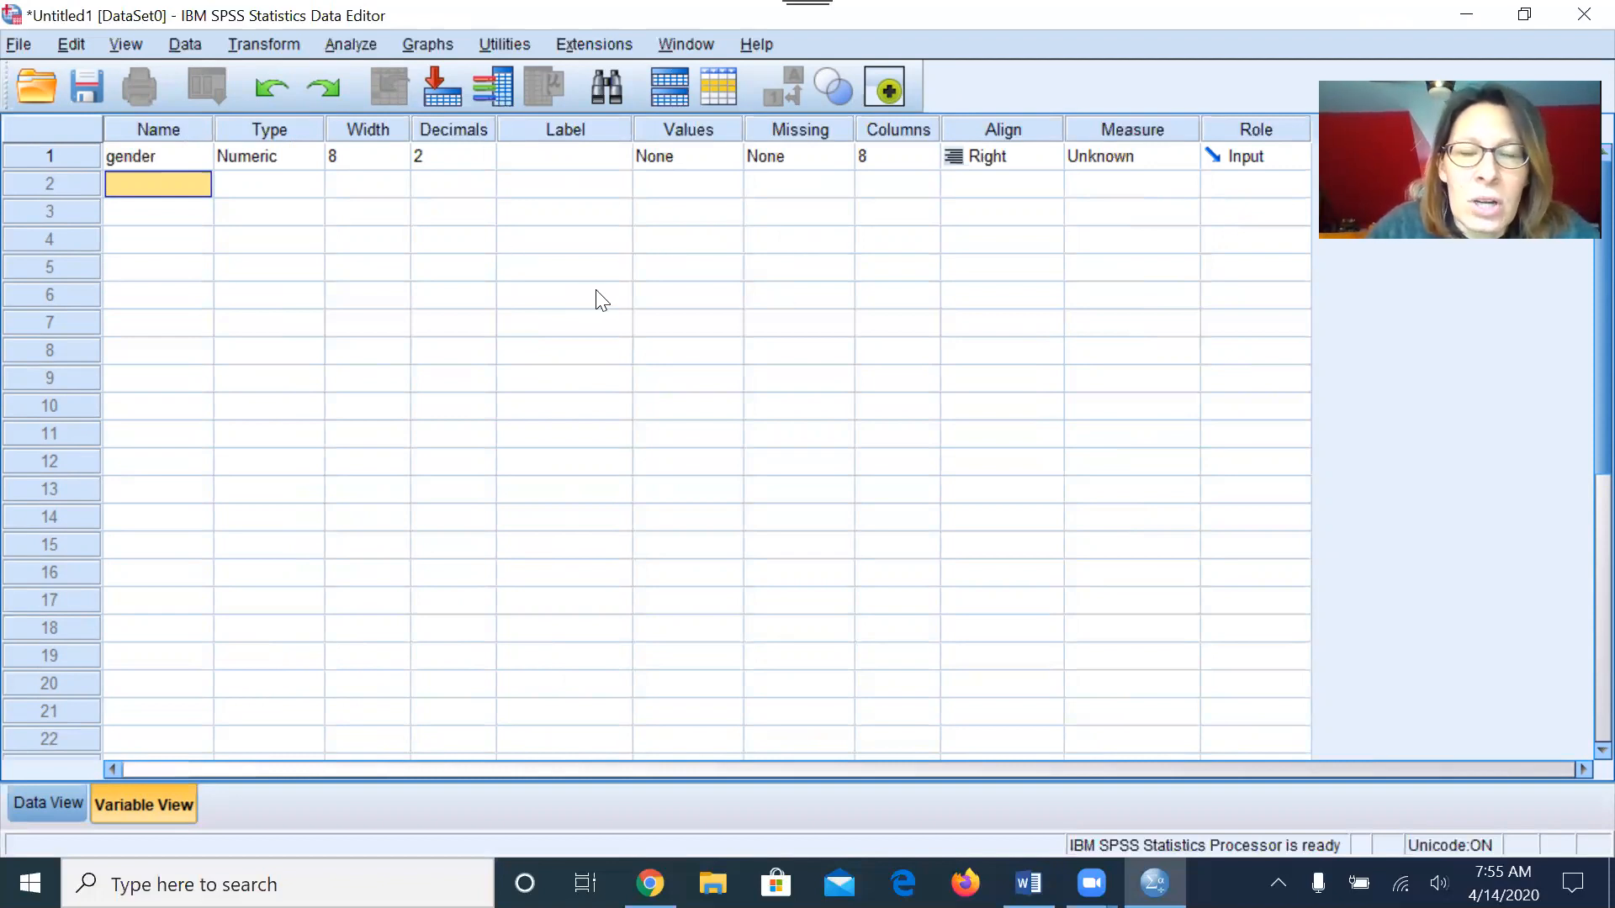
Step: Add a value label to the gender variable that codes 1 as "female"
double_click(732, 160)
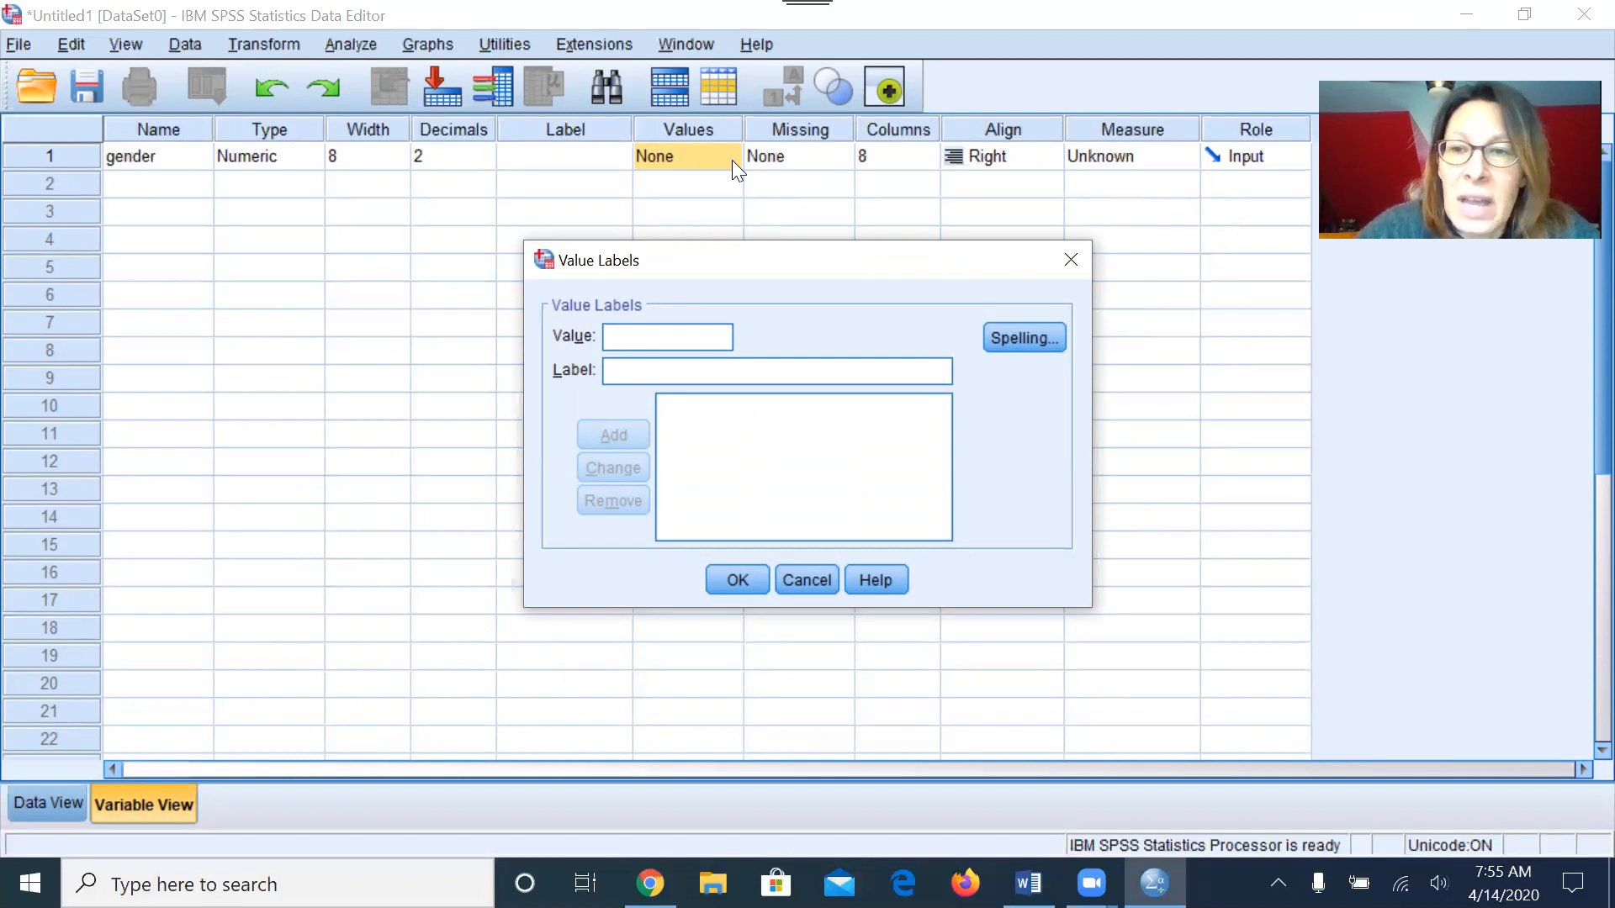
type("1")
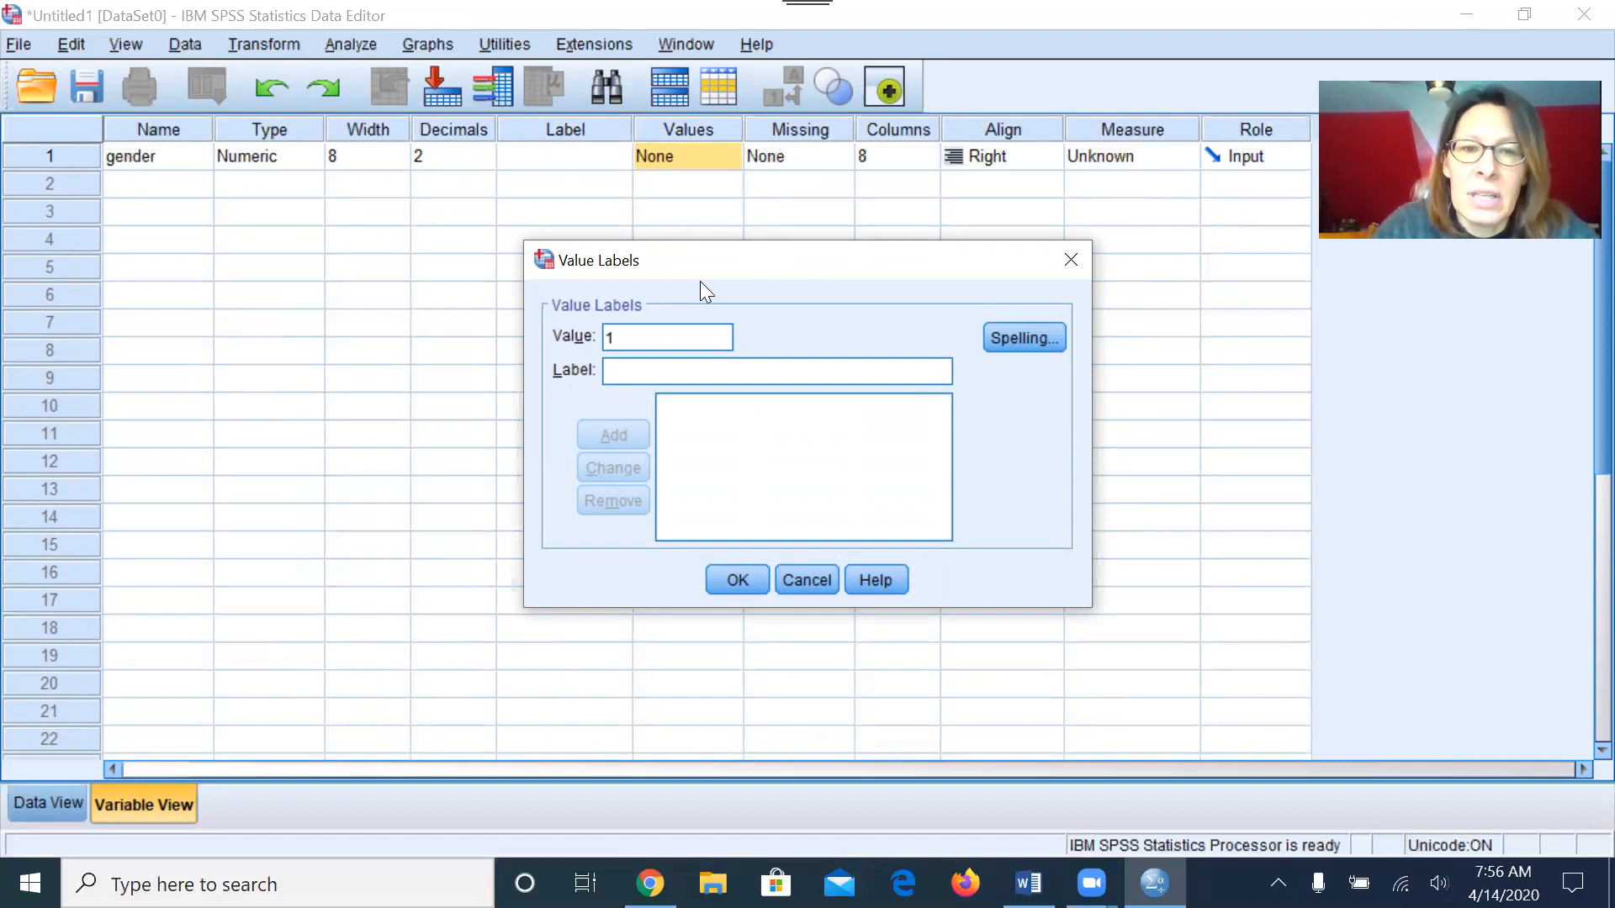
left_click(702, 369)
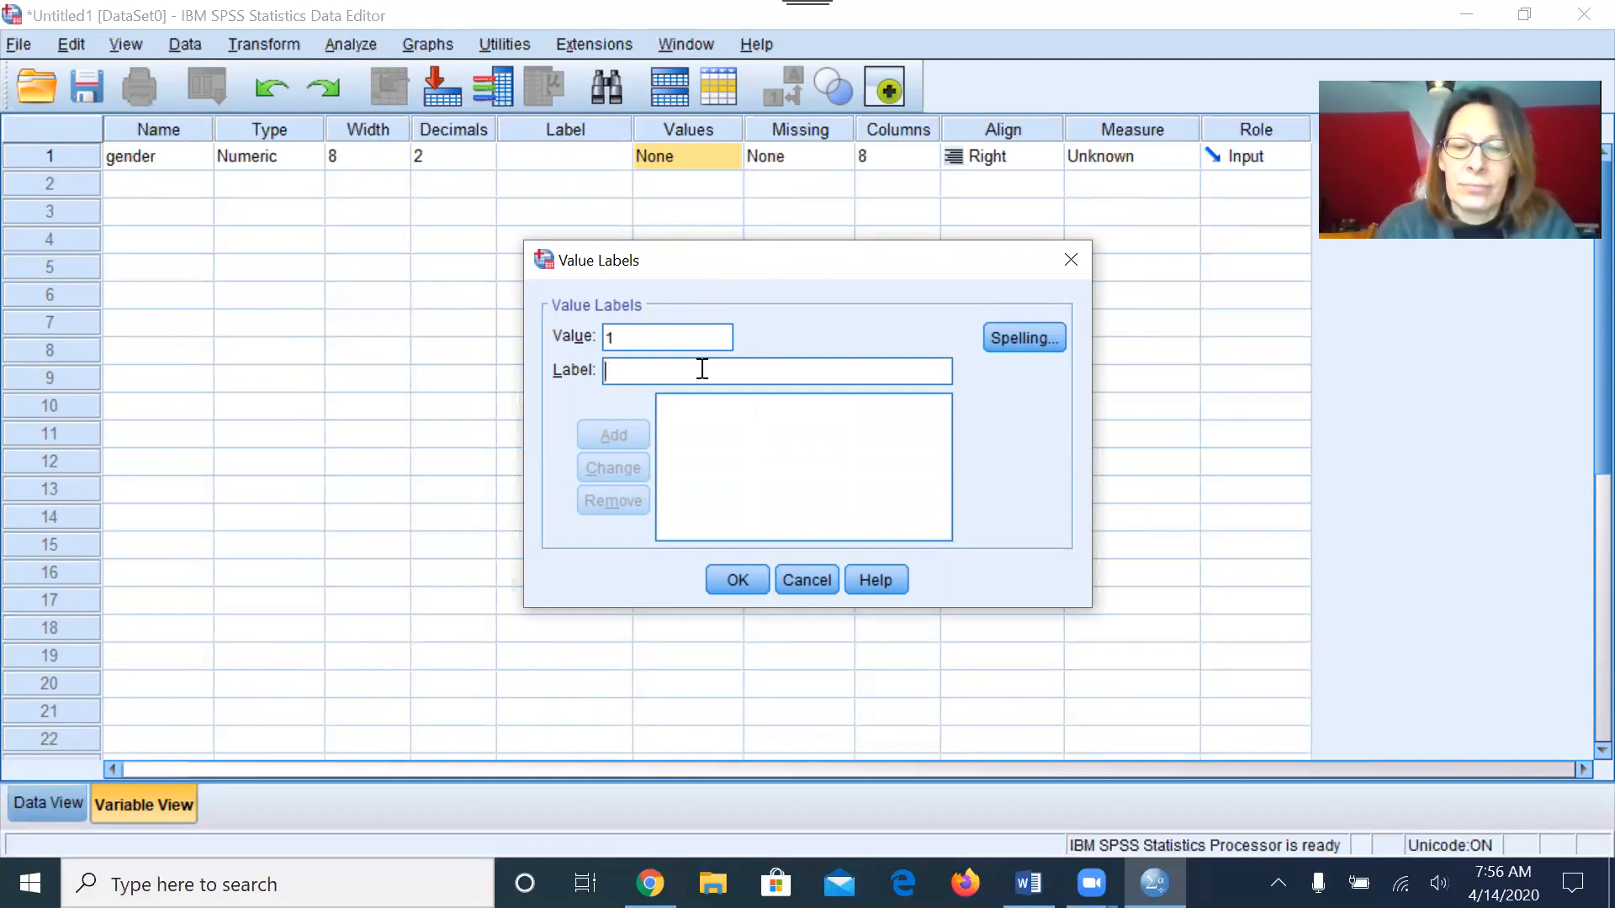
type("female")
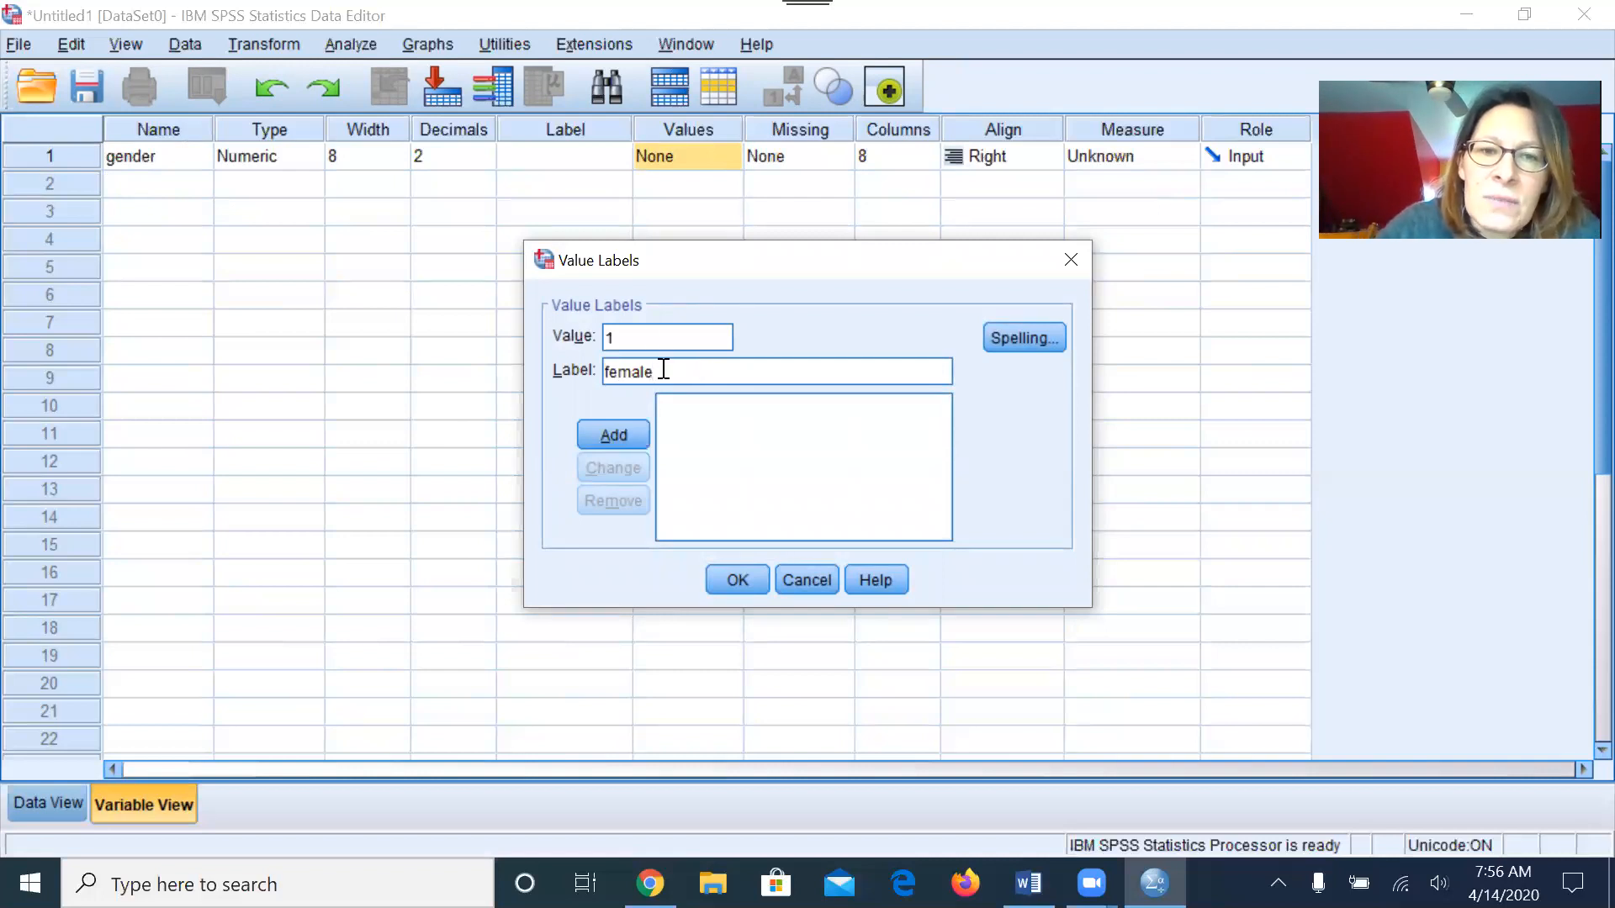
left_click(621, 433)
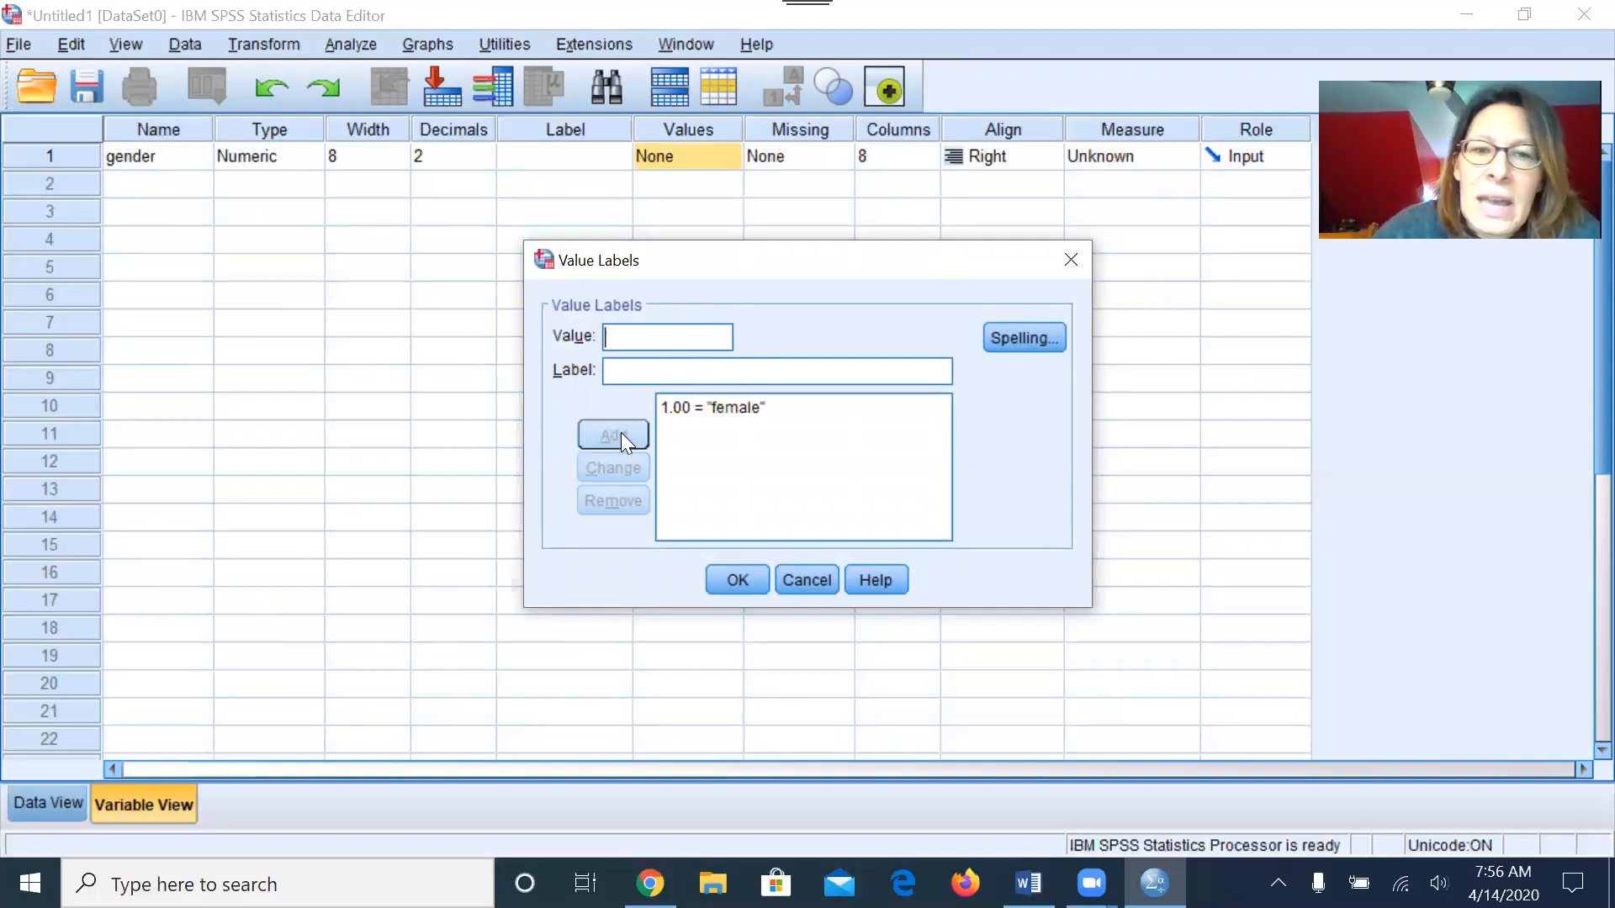
Step: Complete the gender value labels with 2 as "male" and widen the Values column
type("2")
left_click(641, 360)
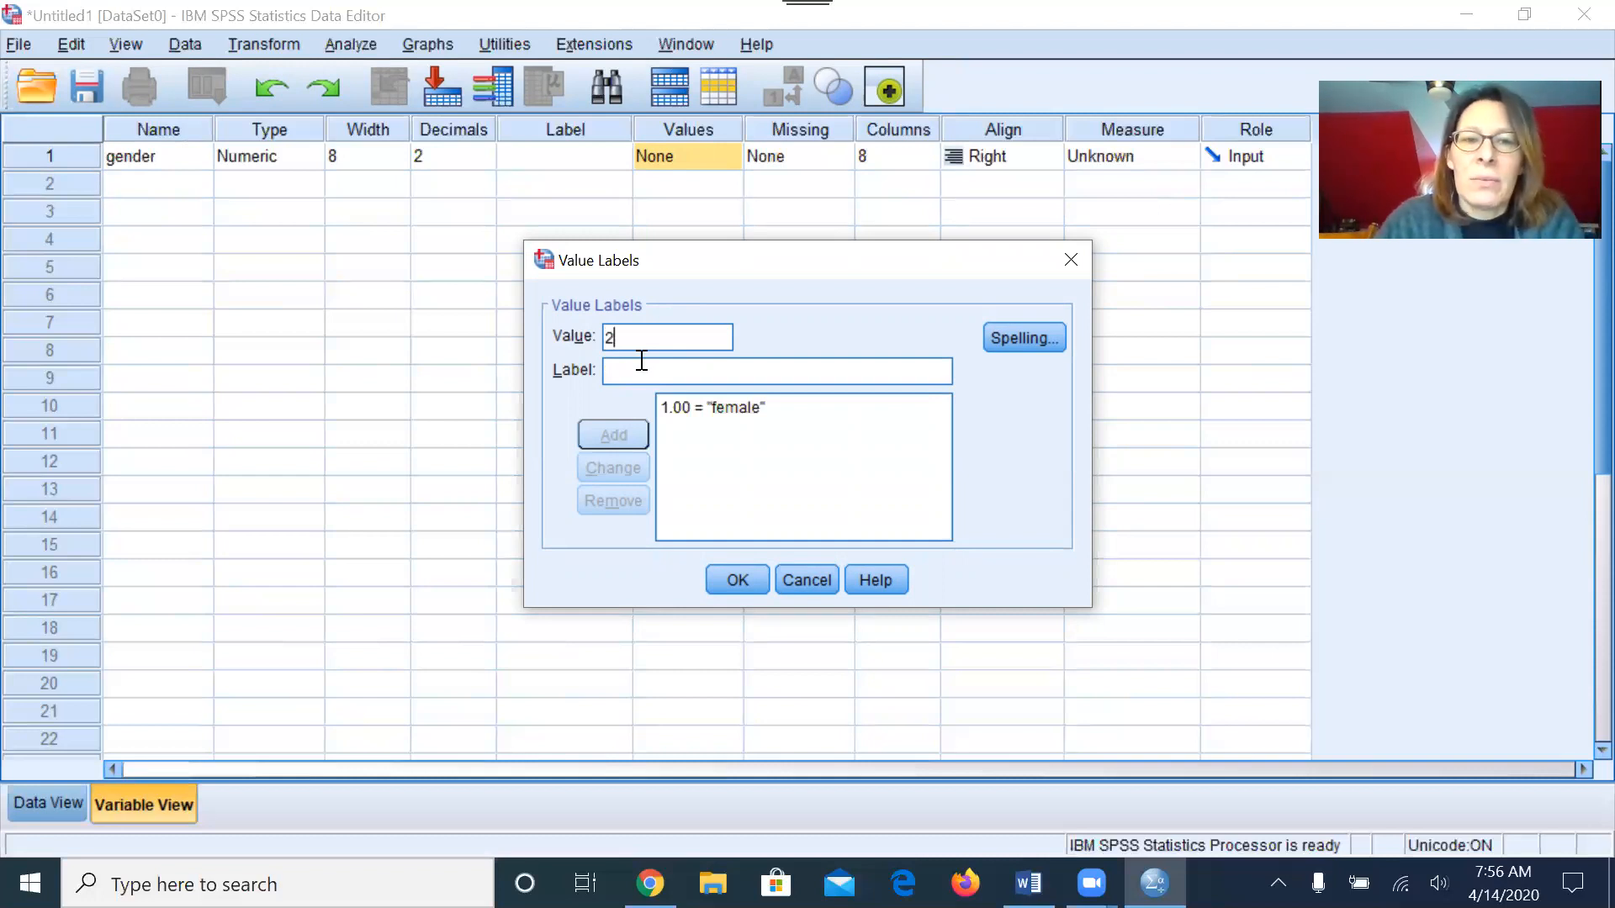
type("male")
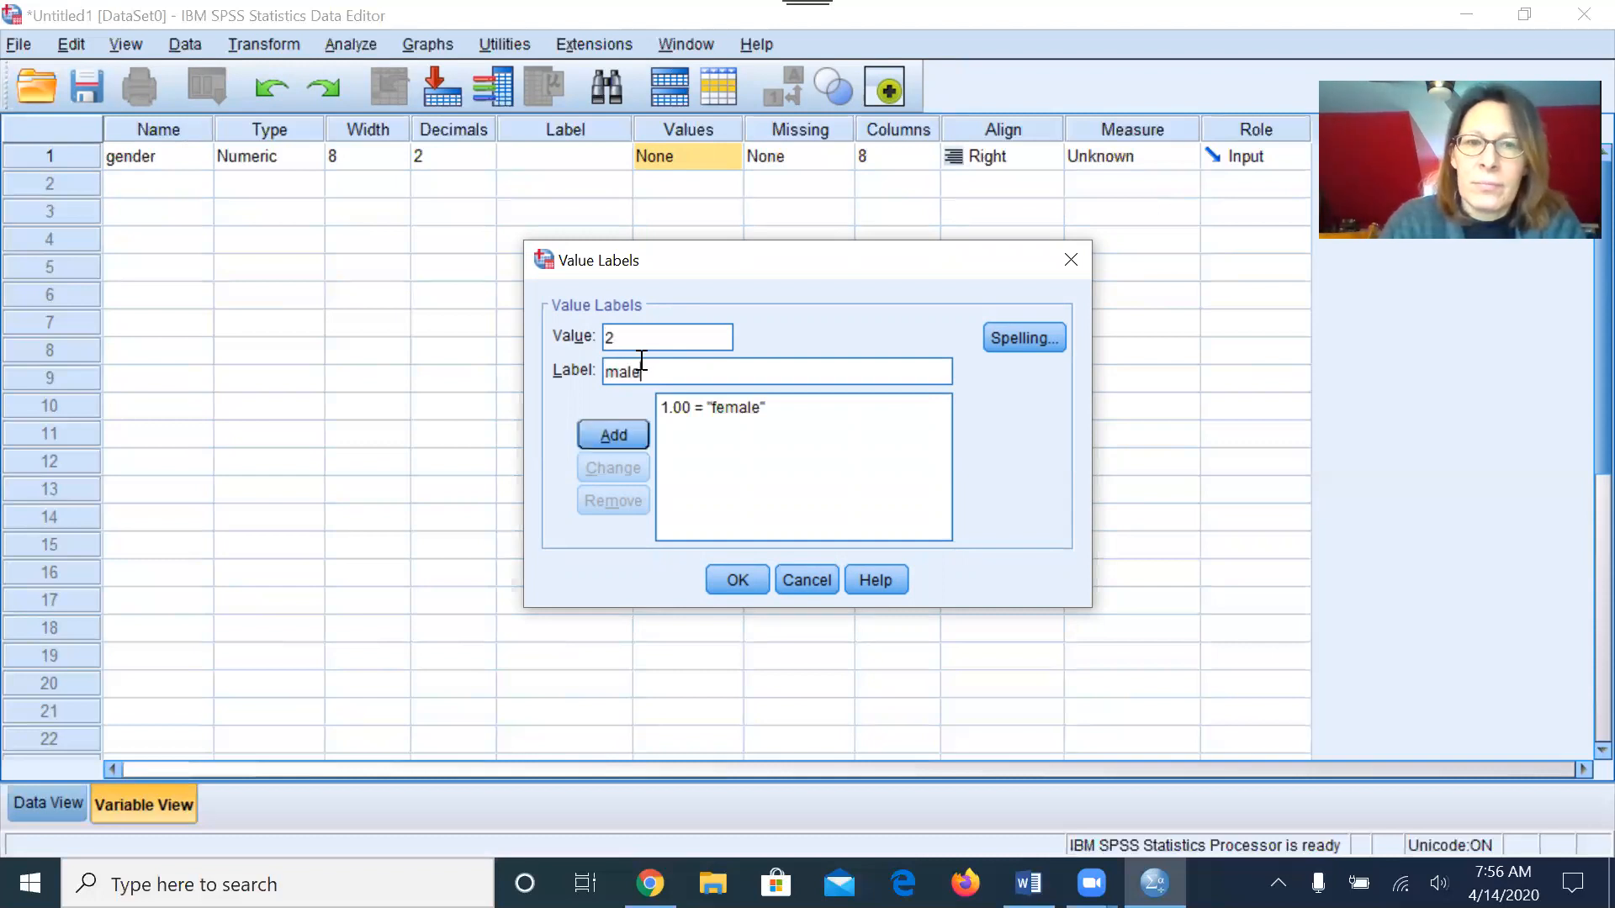
left_click(626, 436)
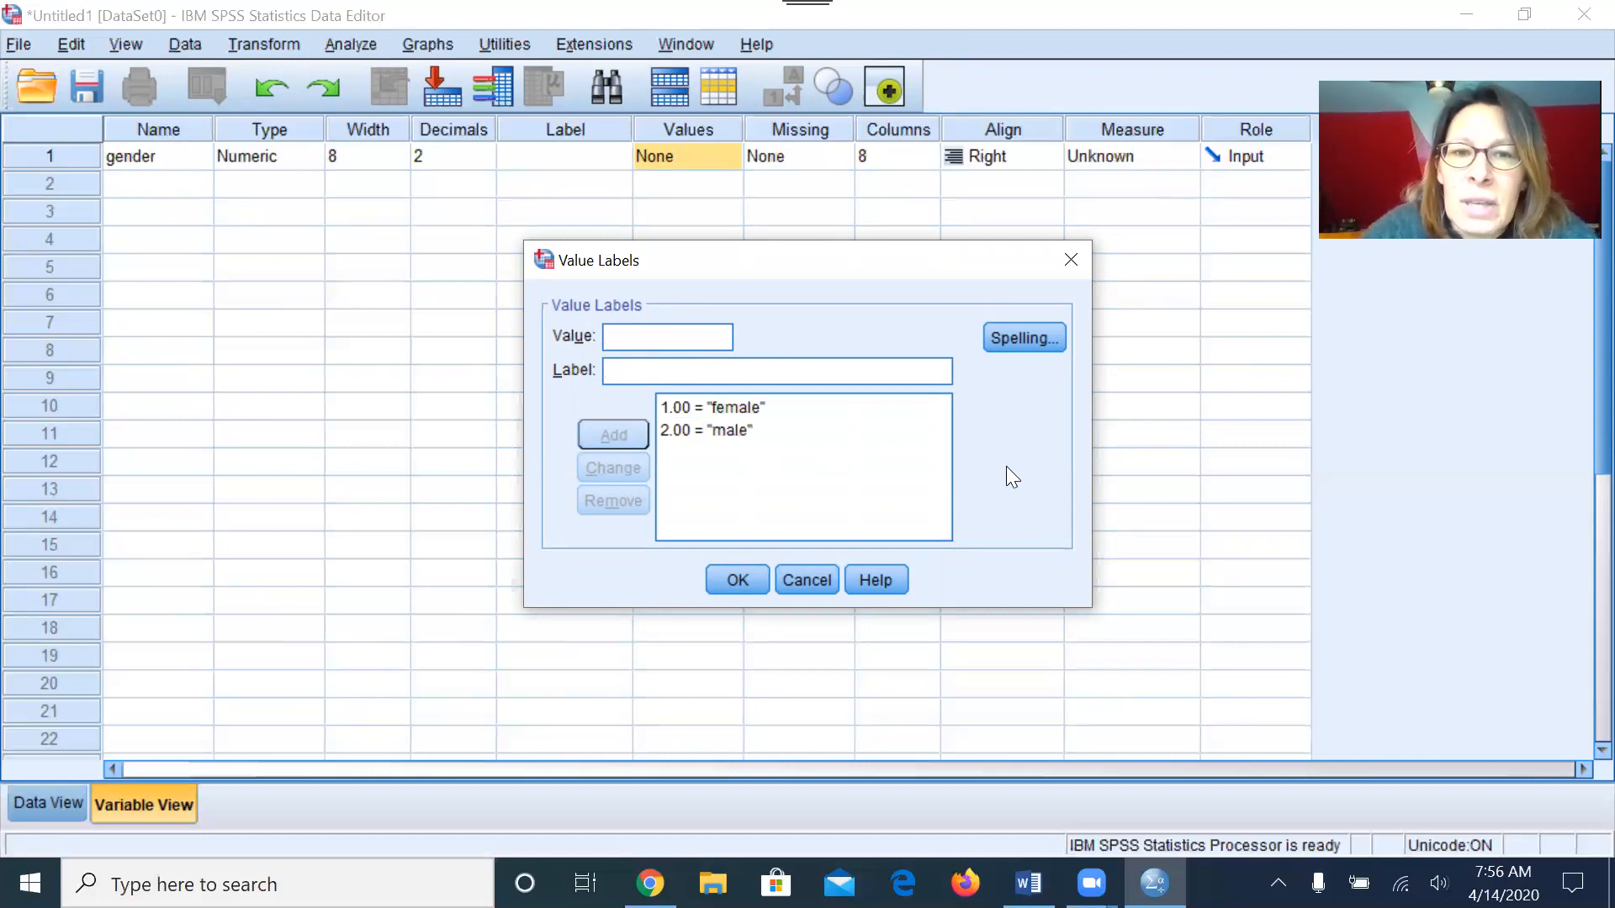
left_click(744, 579)
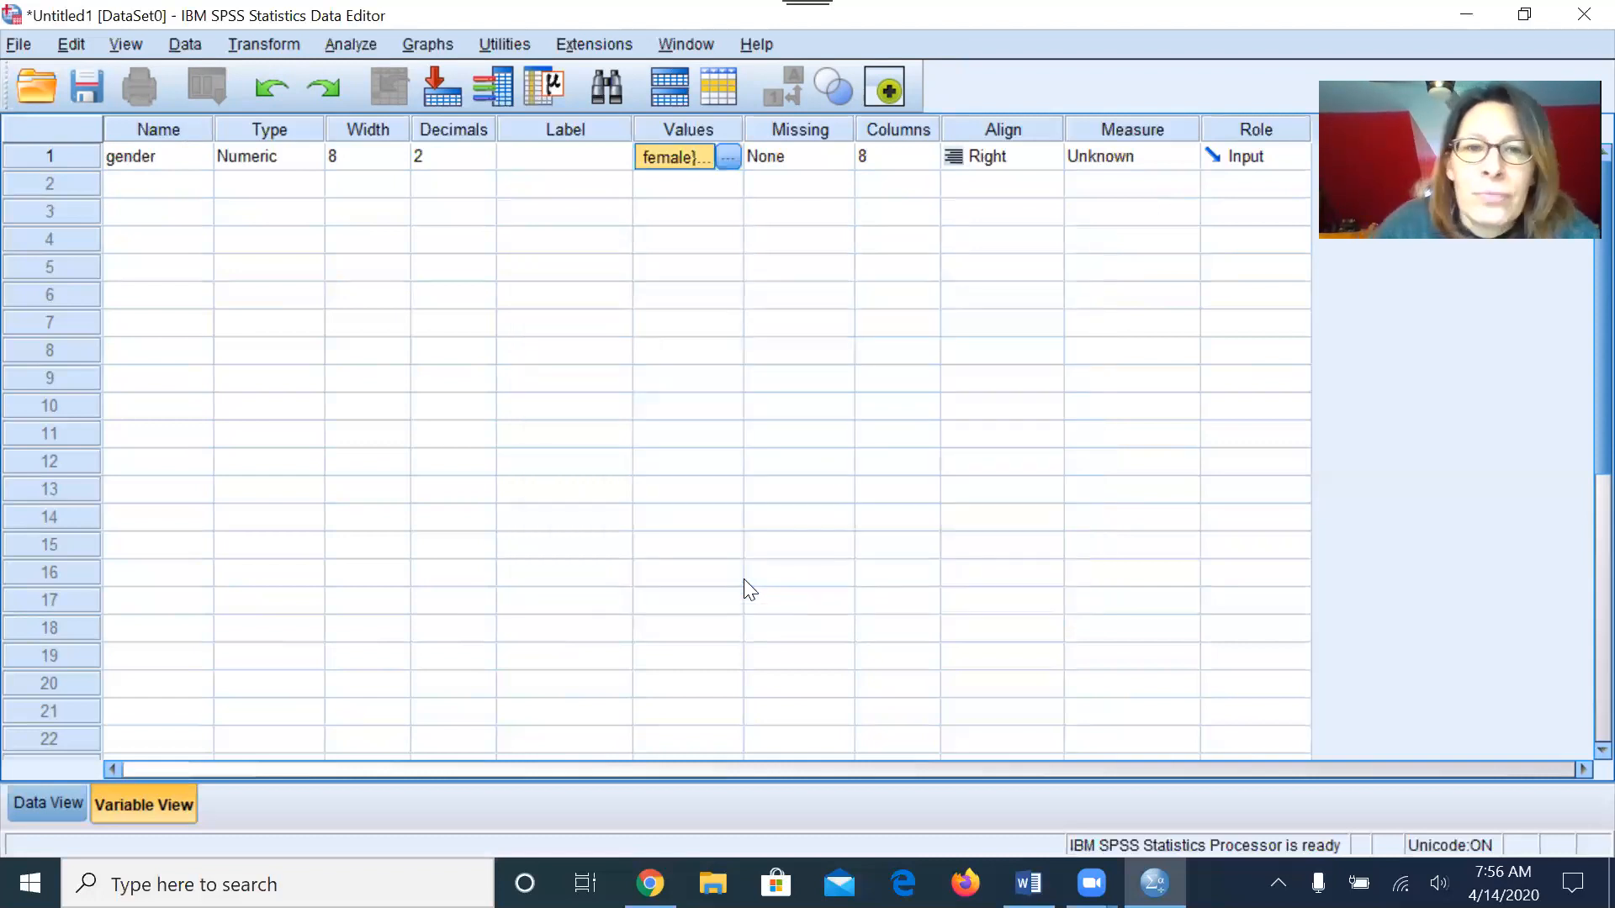
left_click_drag(742, 137, 842, 140)
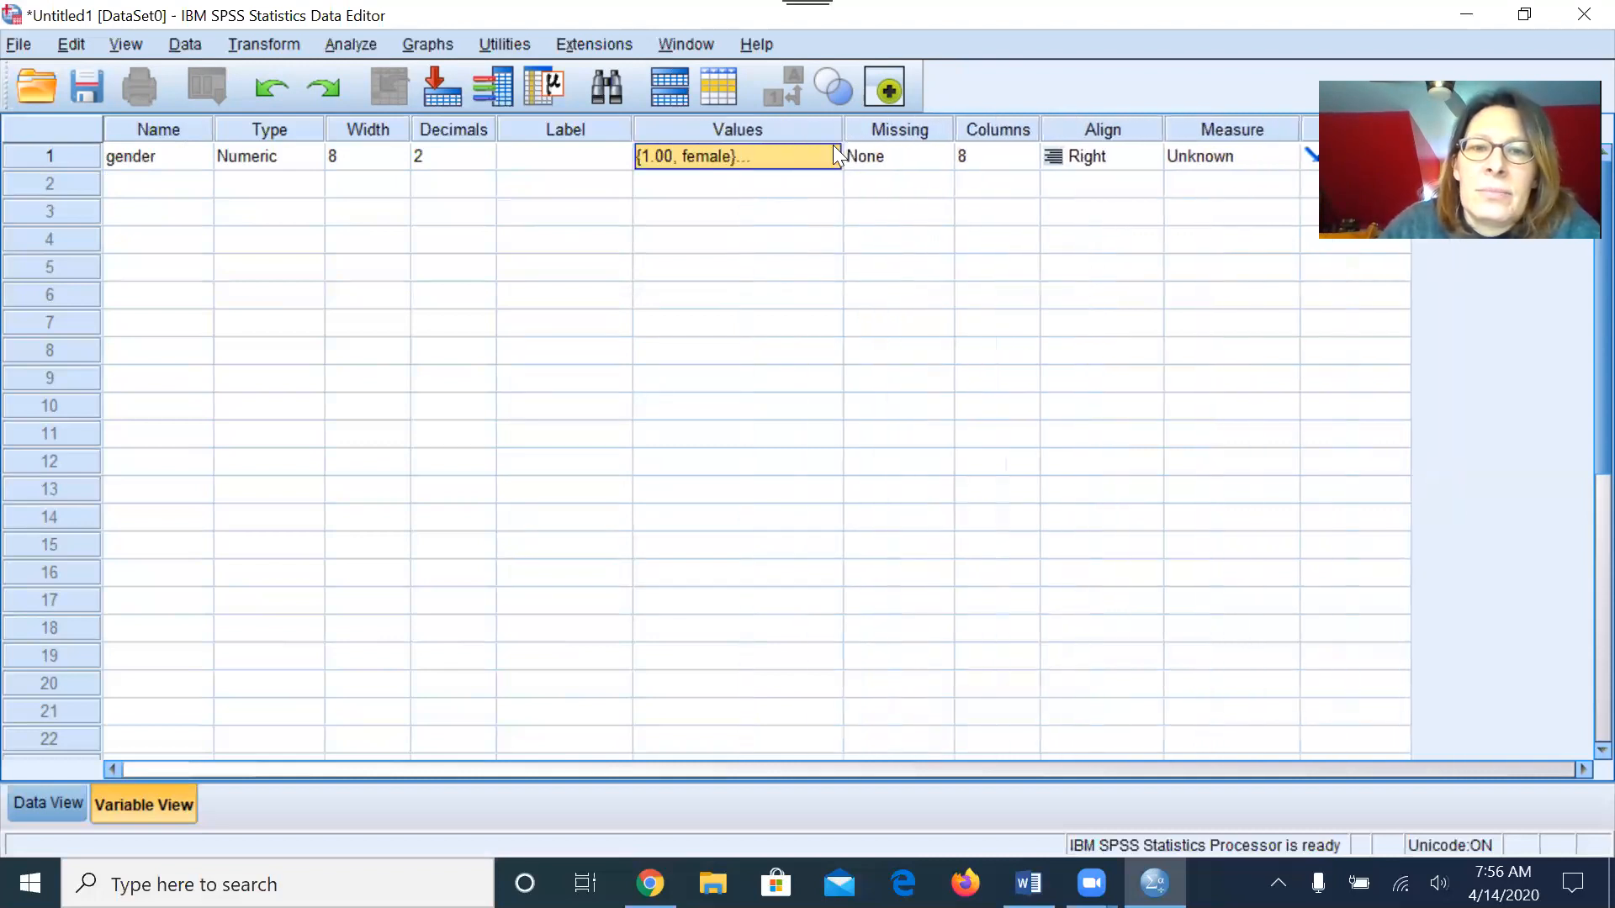
Step: Add two more variables named age and ethnicity in rows 2 and 3
left_click(151, 185)
type("age")
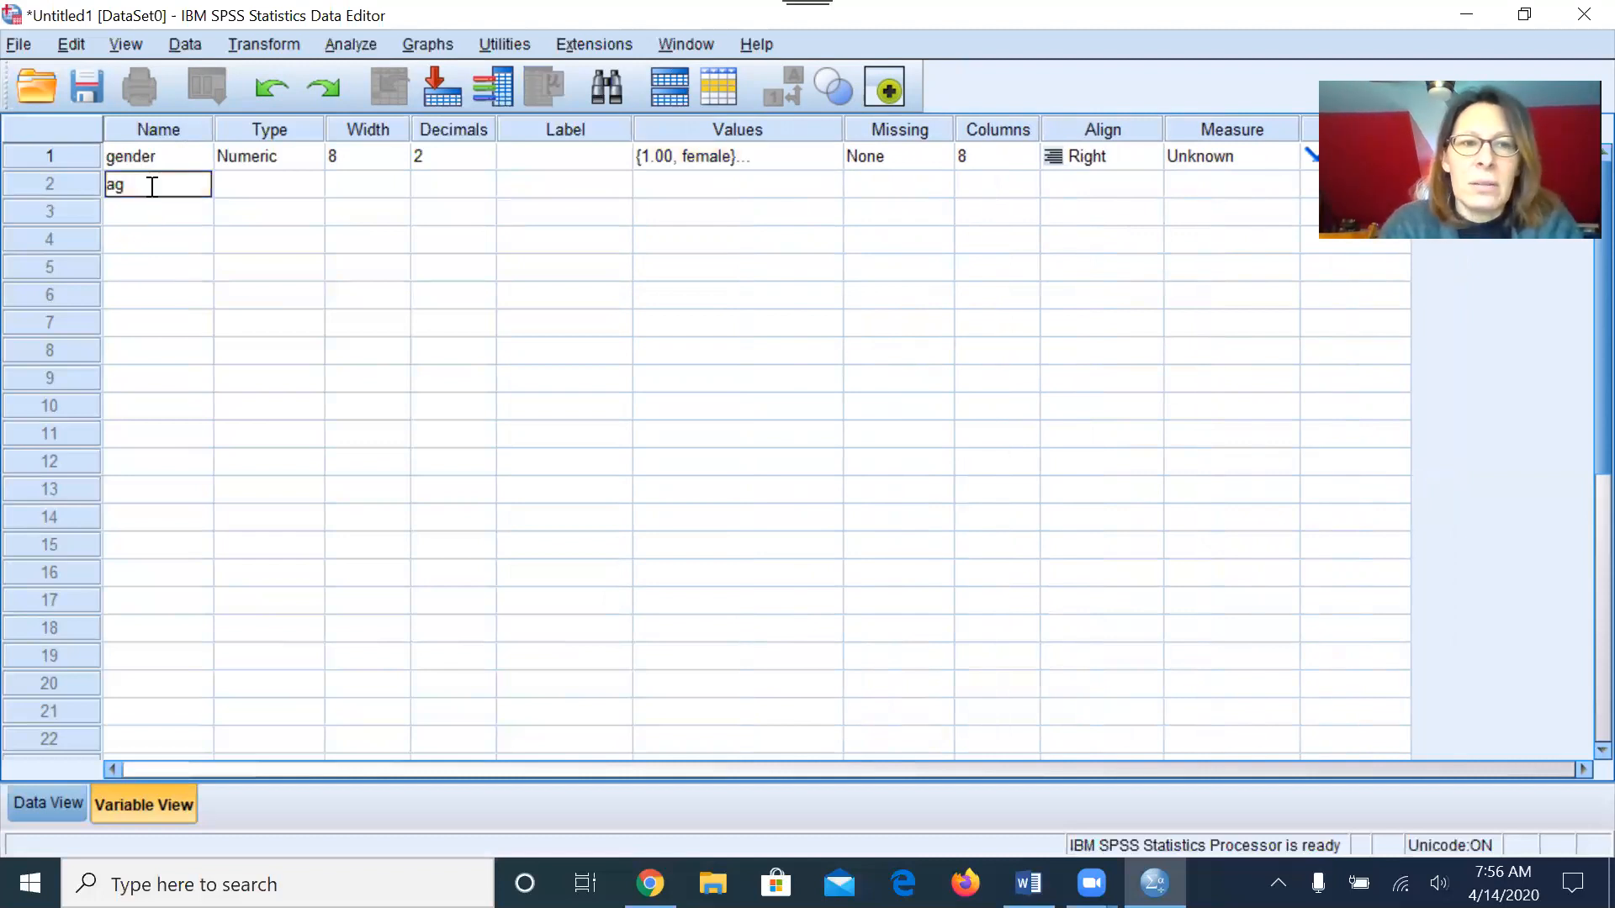
left_click(150, 212)
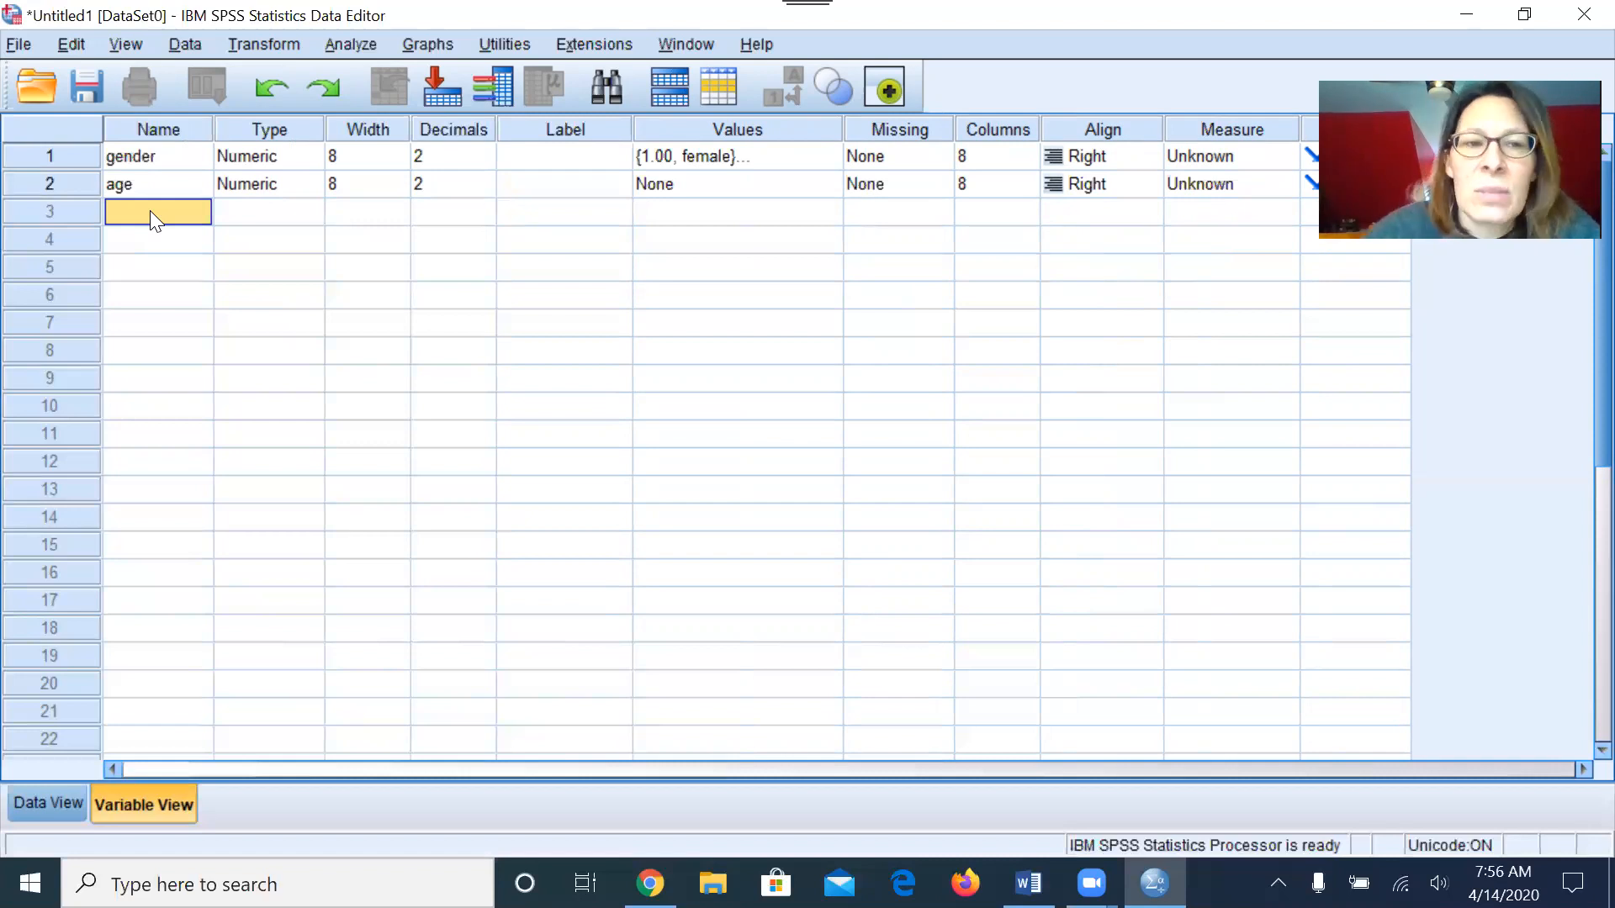
type("ethnicity")
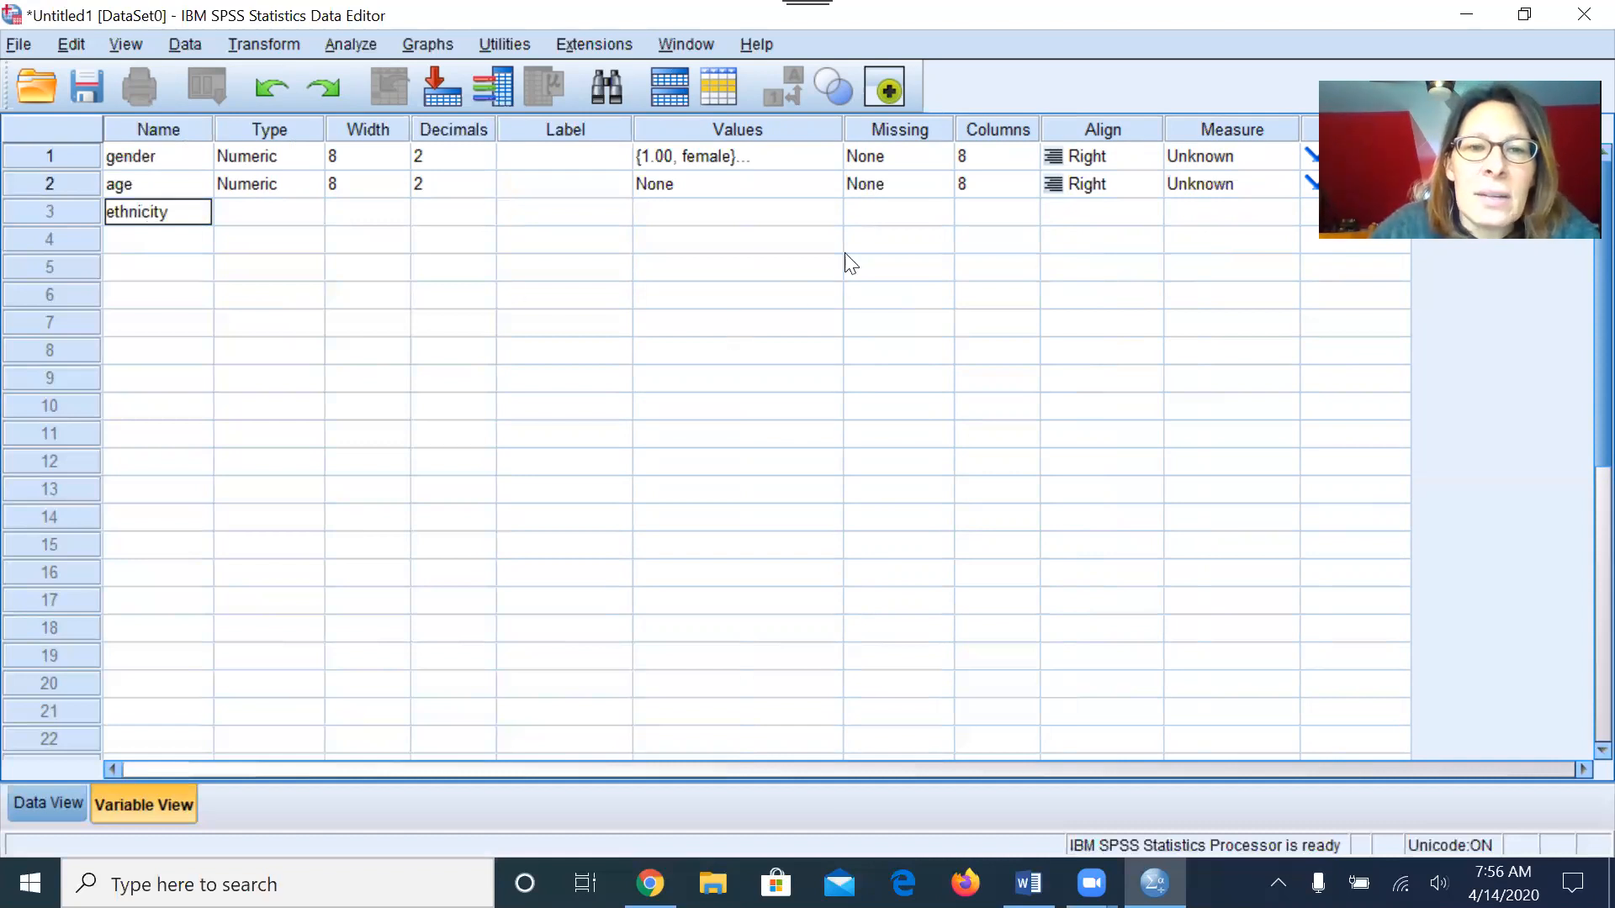
Step: Open the value labels of the ethnicity variable and enter 1 as the first value
left_click(829, 217)
left_click(830, 217)
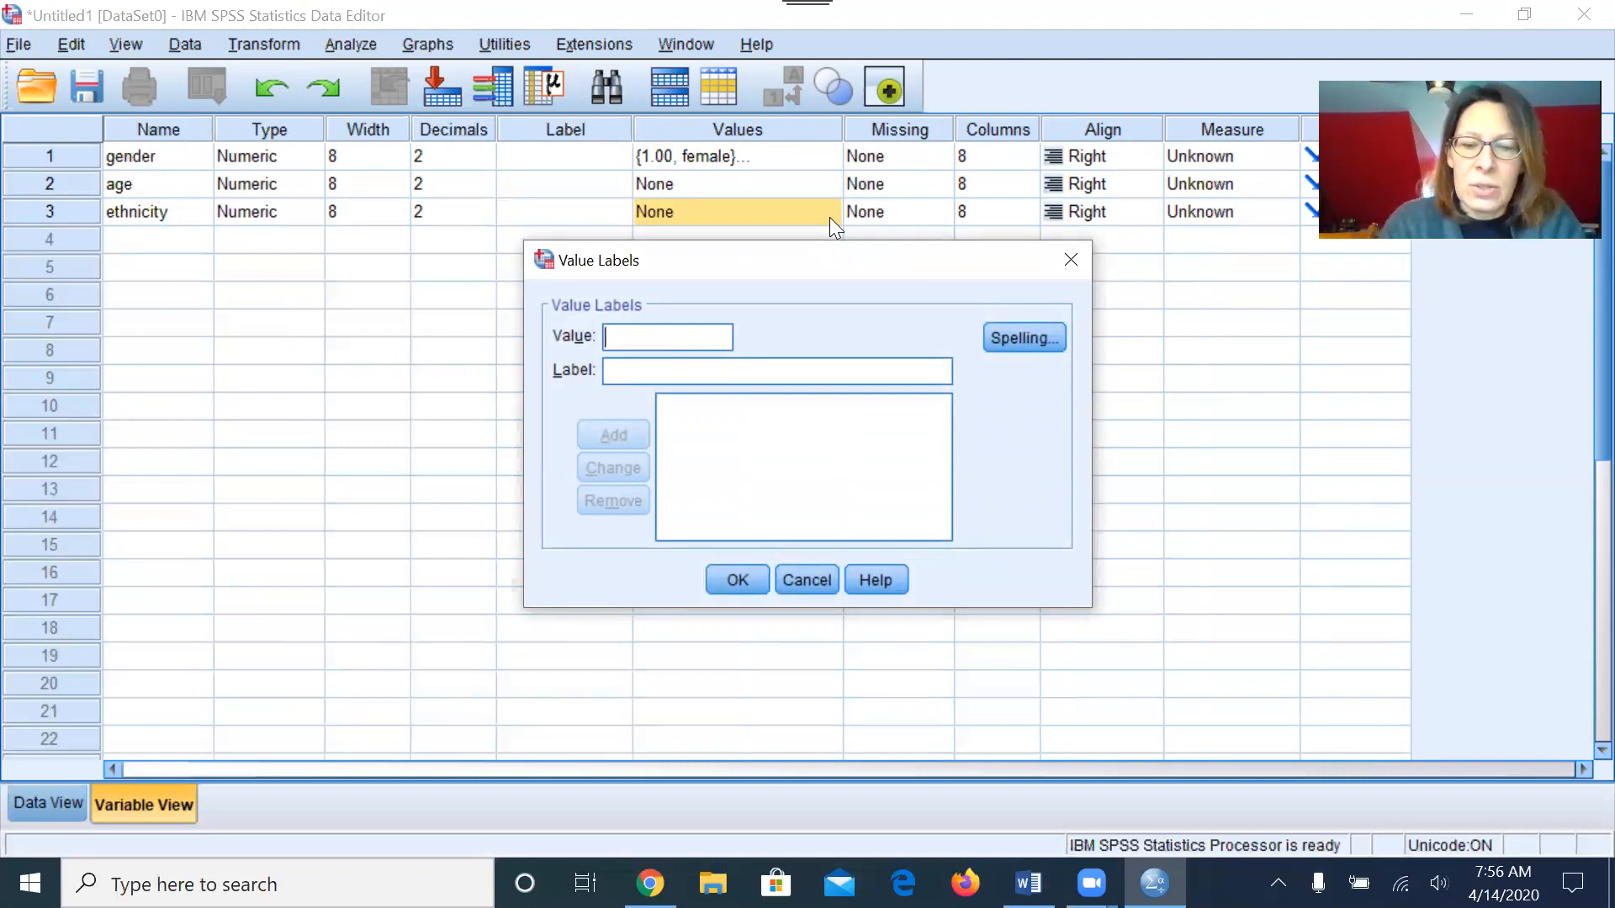
type("1")
left_click(764, 369)
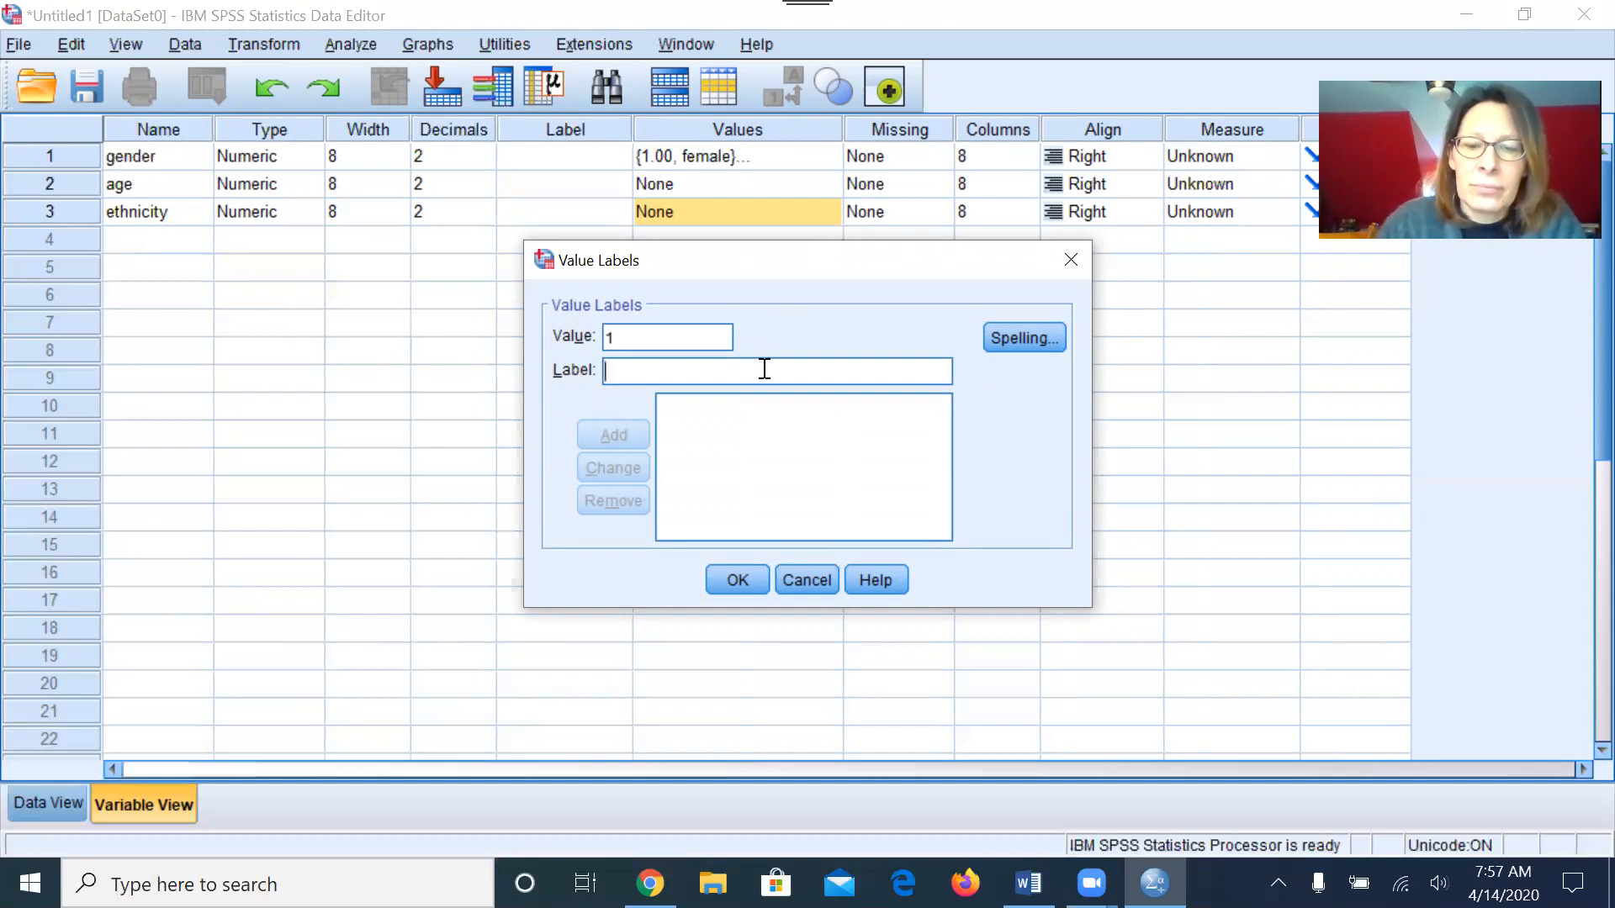
type("cauca")
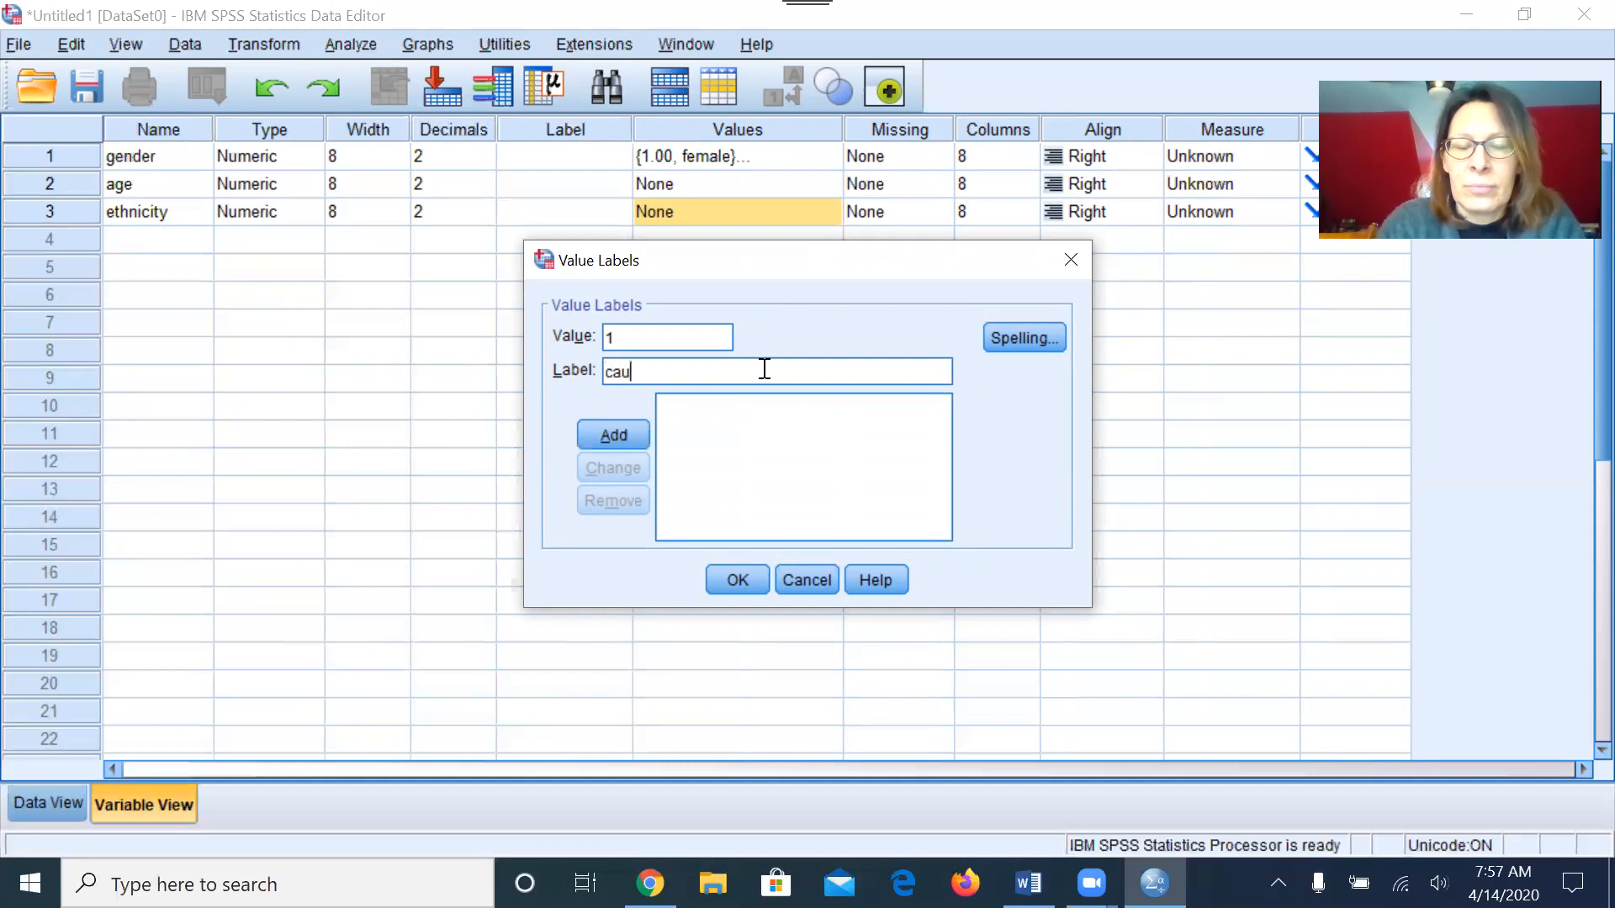
key("BackSpace")
key("BackSpace")
key("BackSpace")
key("BackSpace")
key("BackSpace")
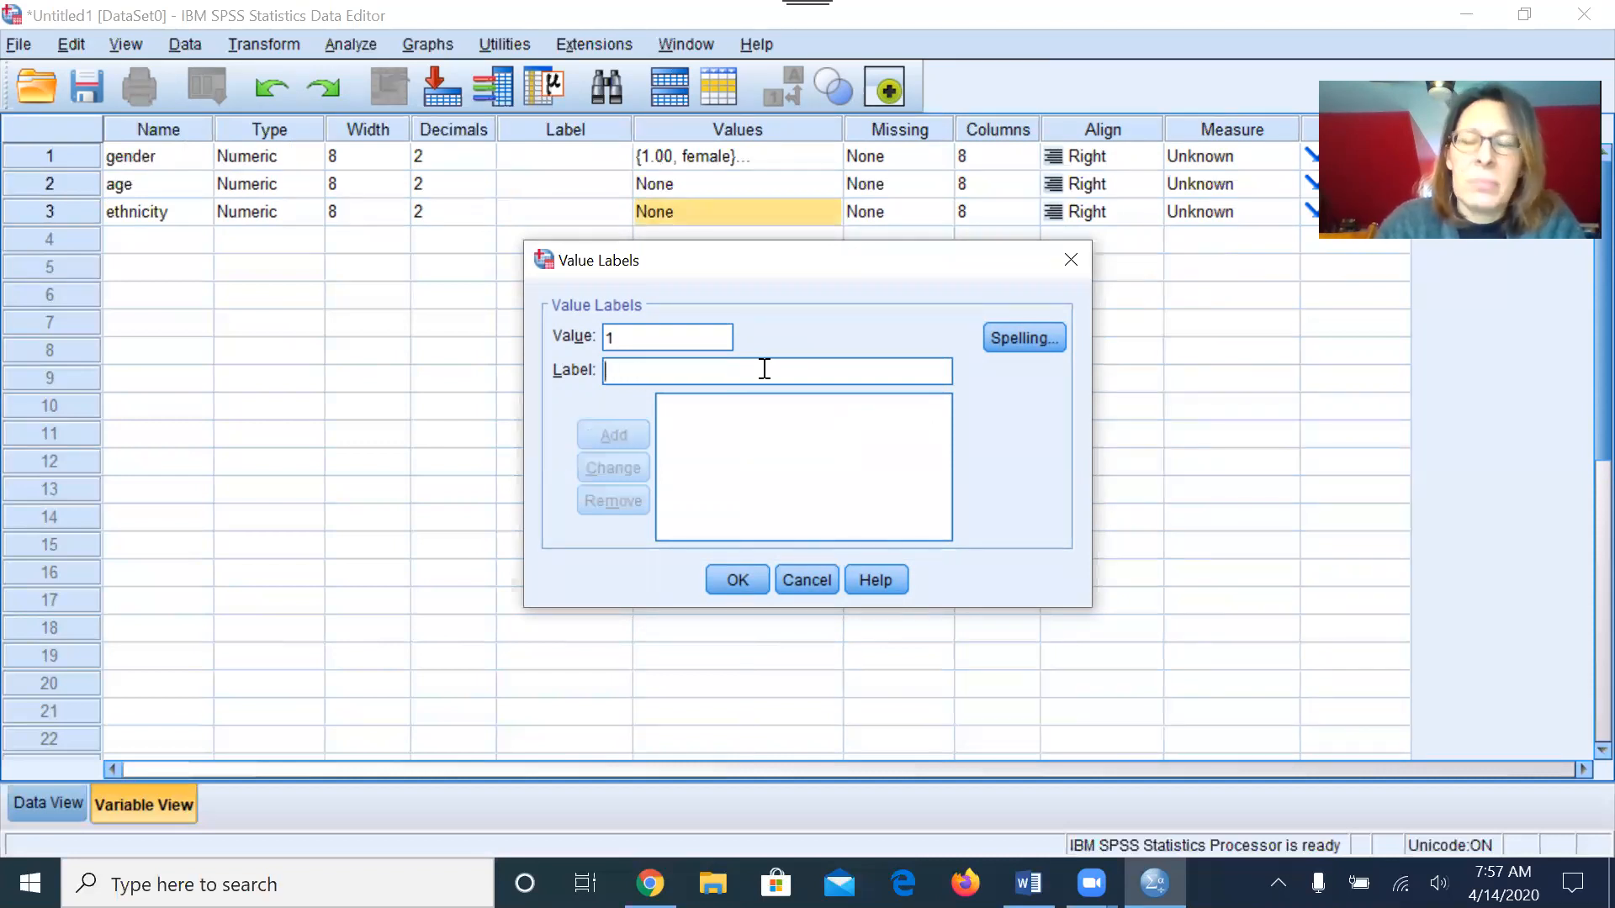
type("white")
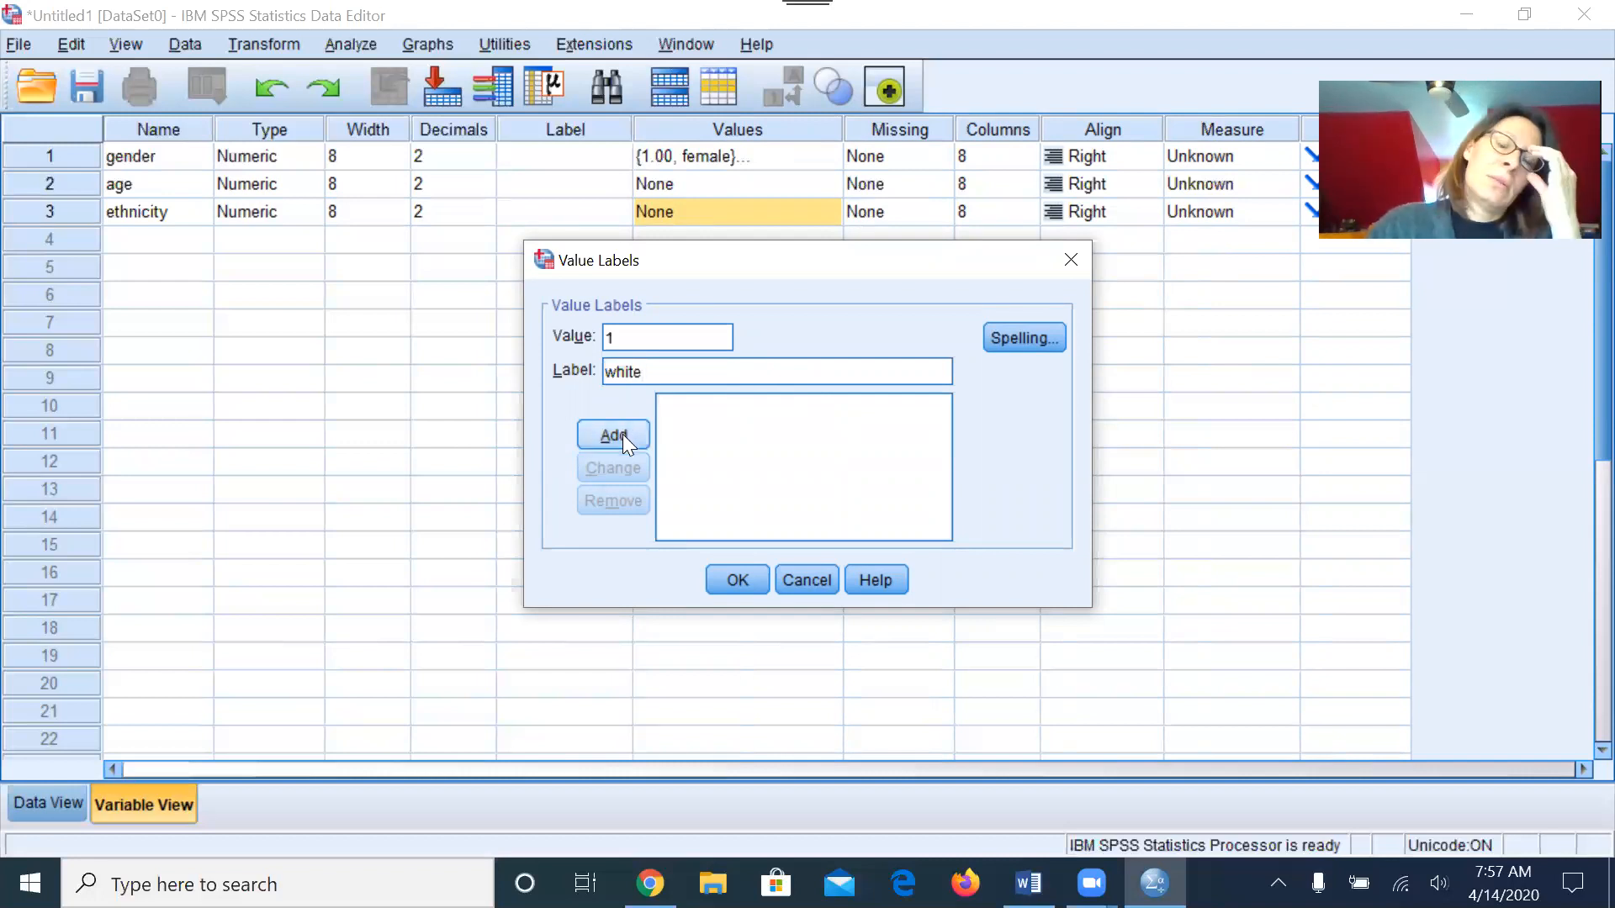
key("BackSpace")
key("BackSpace")
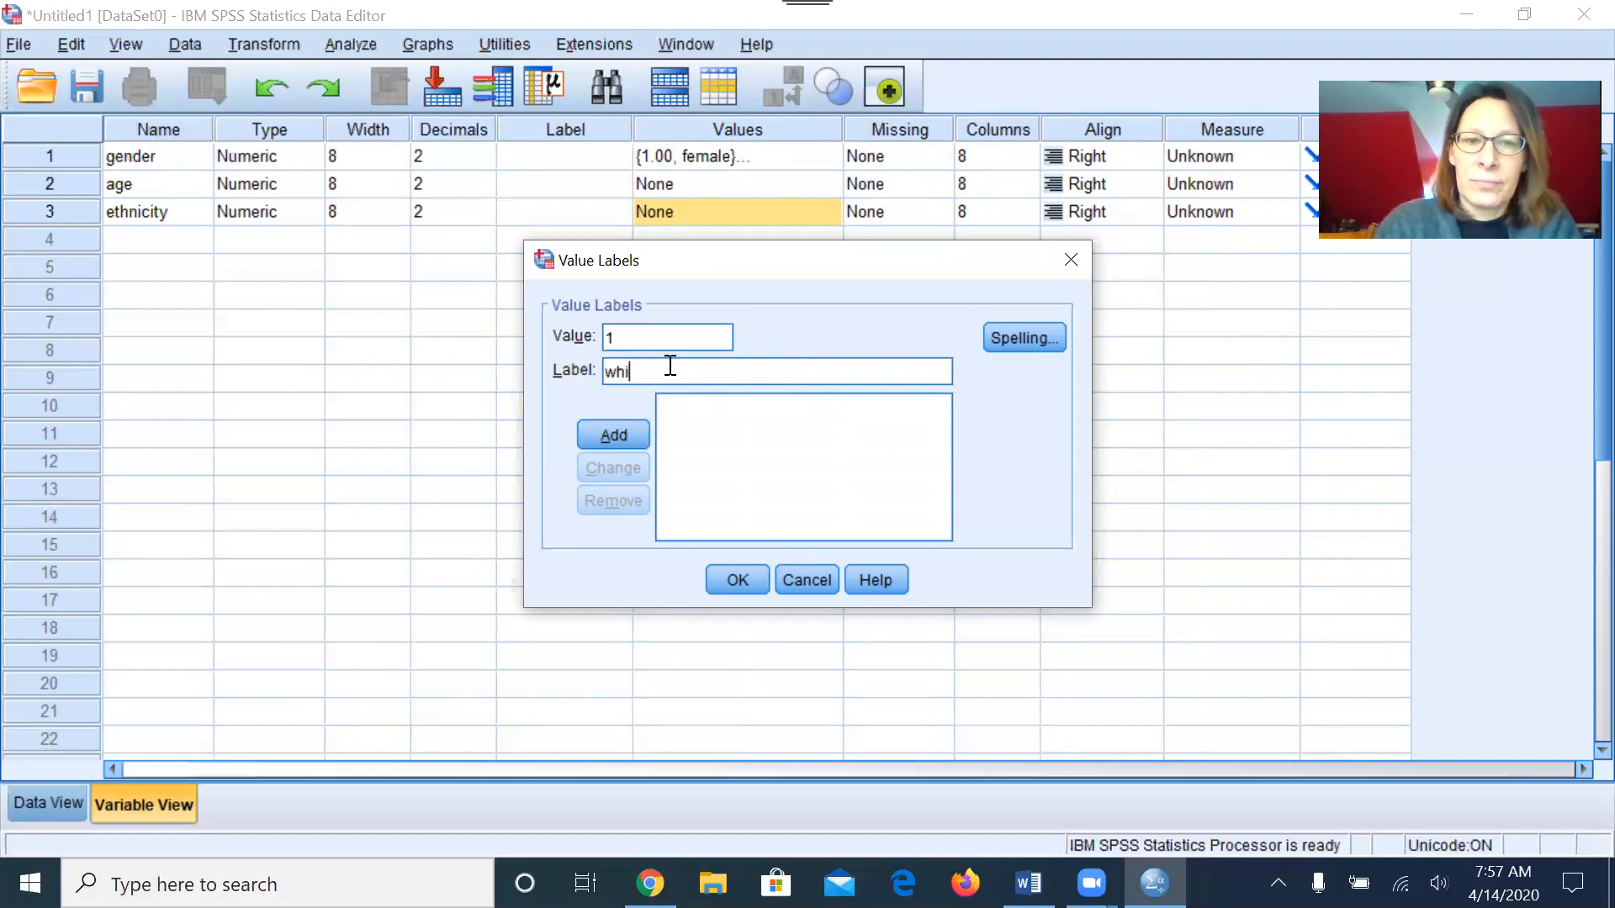
key("BackSpace")
key("BackSpace")
key("BackSpace")
Step: Label ethnicity value 1 as "European-American" and add it to the list
type("Eur")
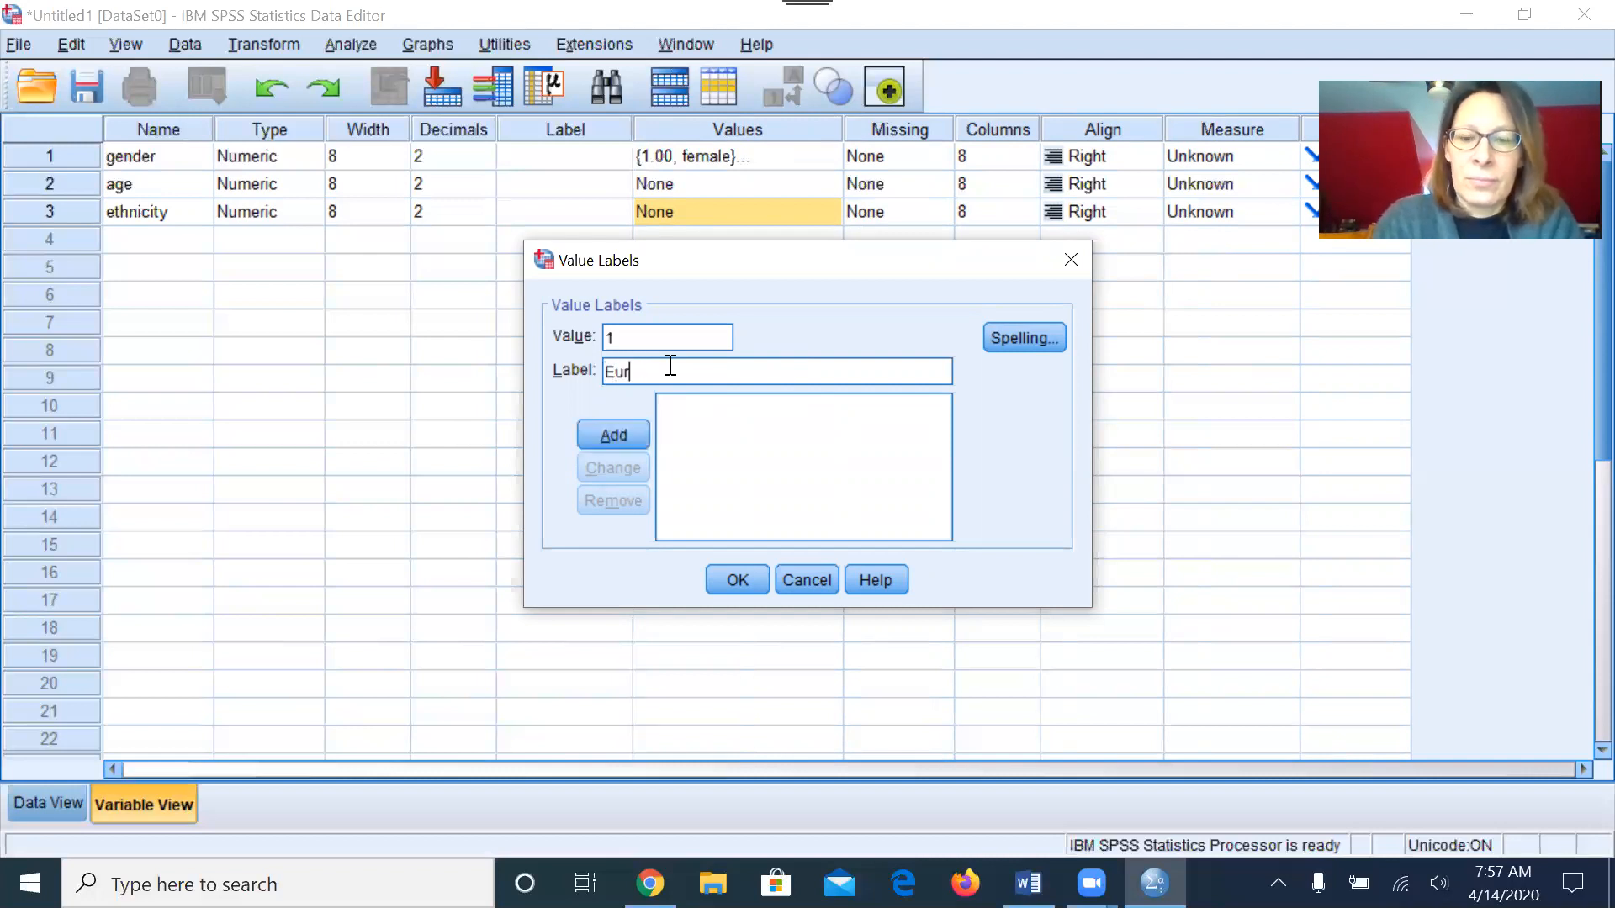
type("opean A")
key("BackSpace")
key("BackSpace")
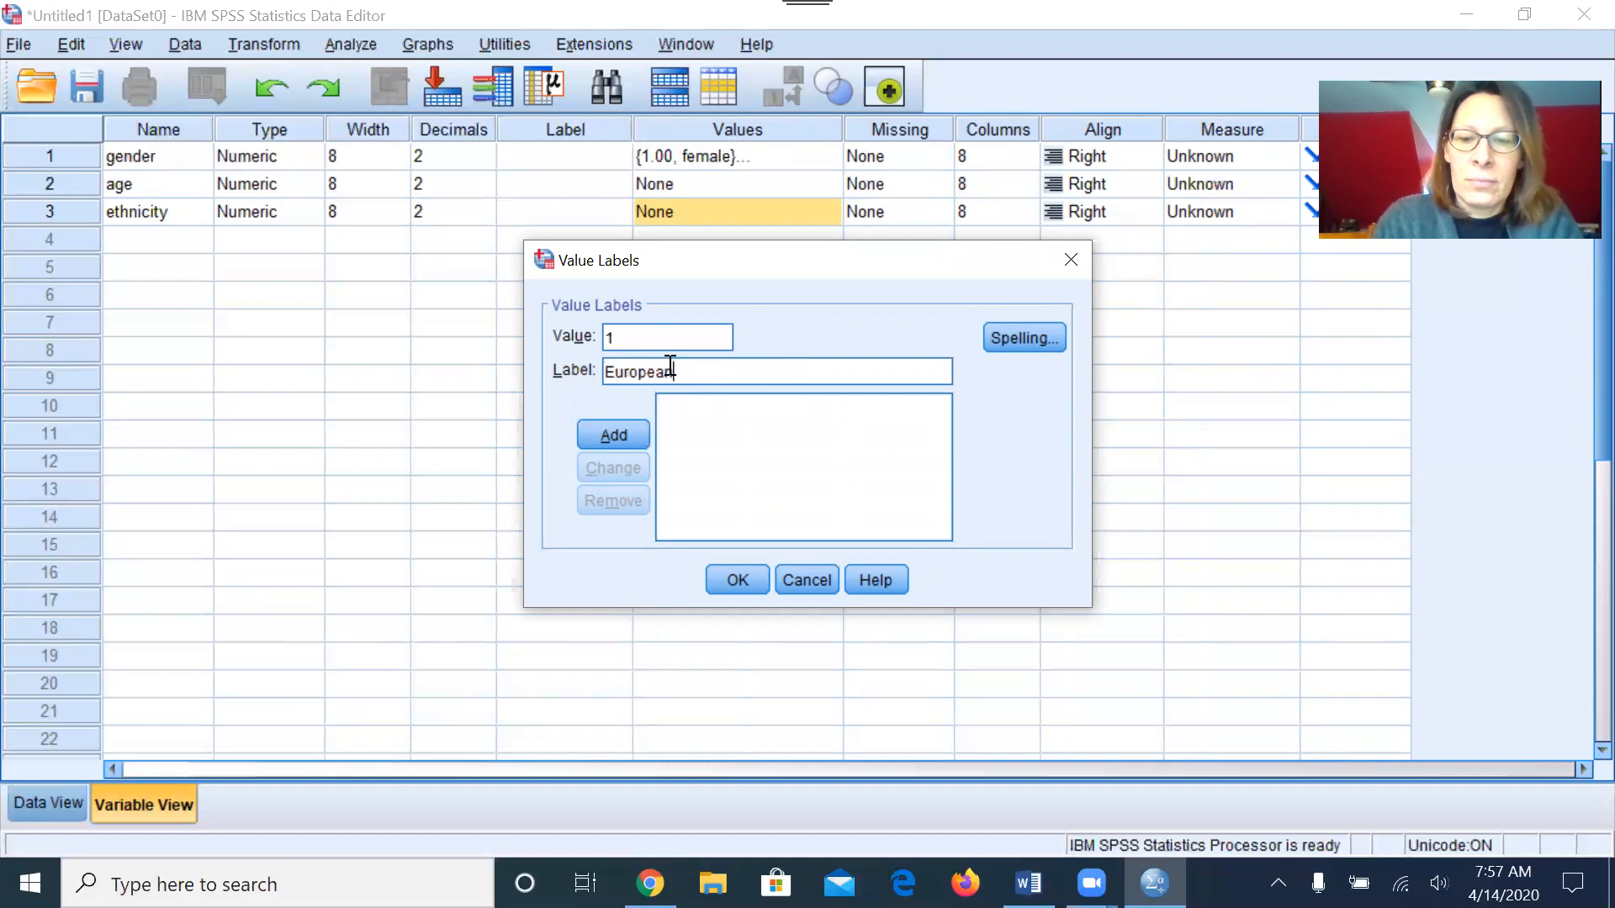
type("-American")
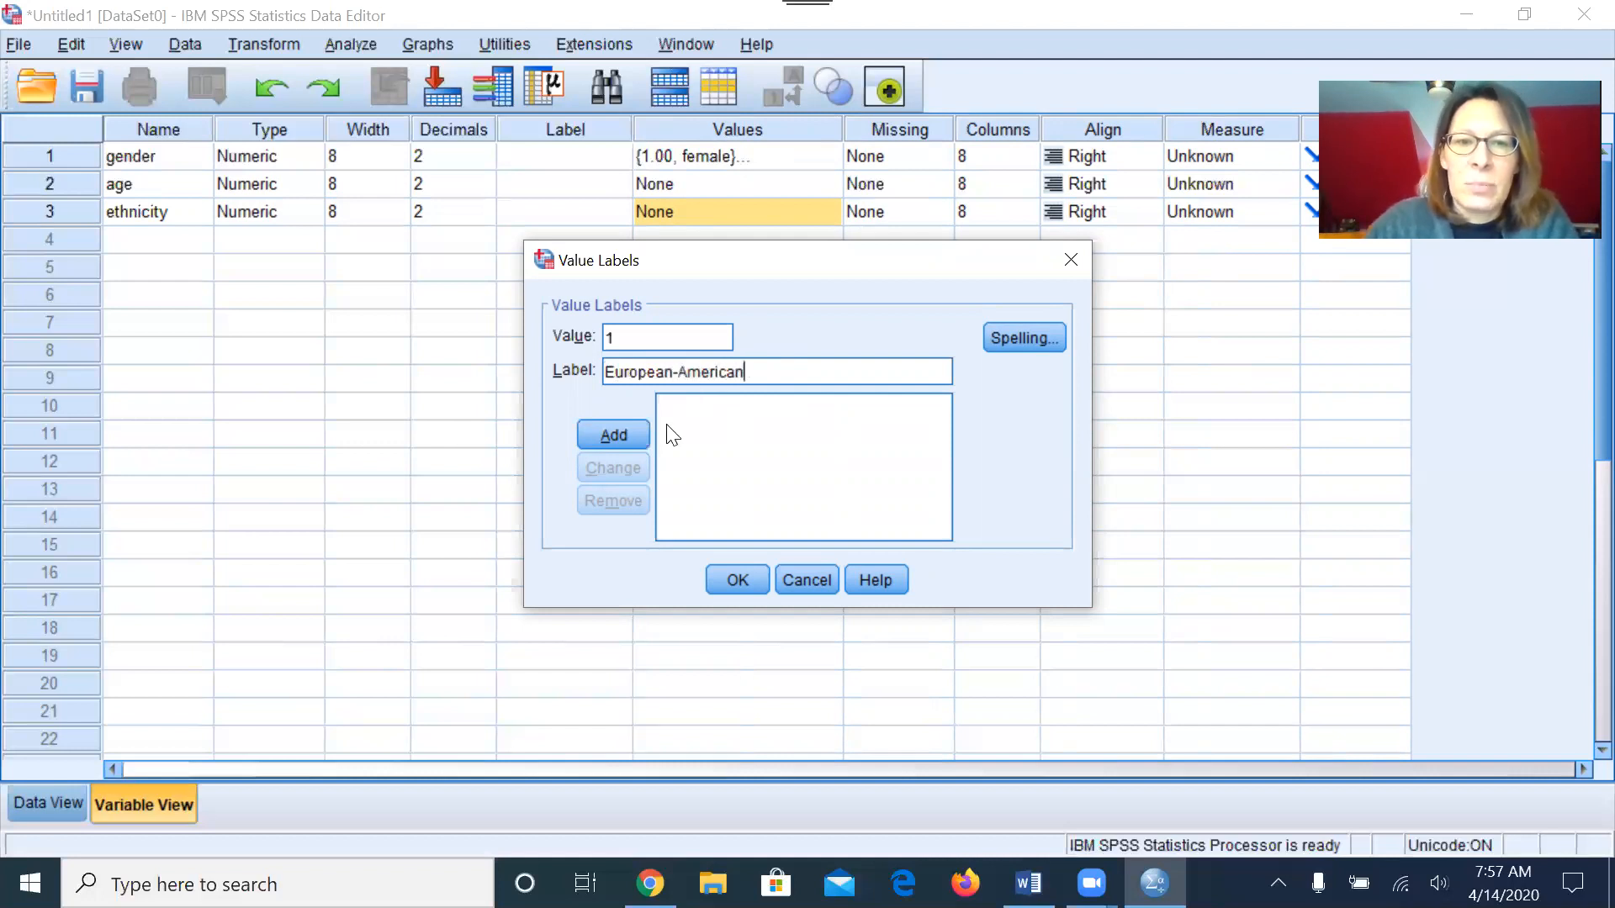
left_click(623, 427)
Step: Add the ethnicity value label 2 as "African-American"
type("2")
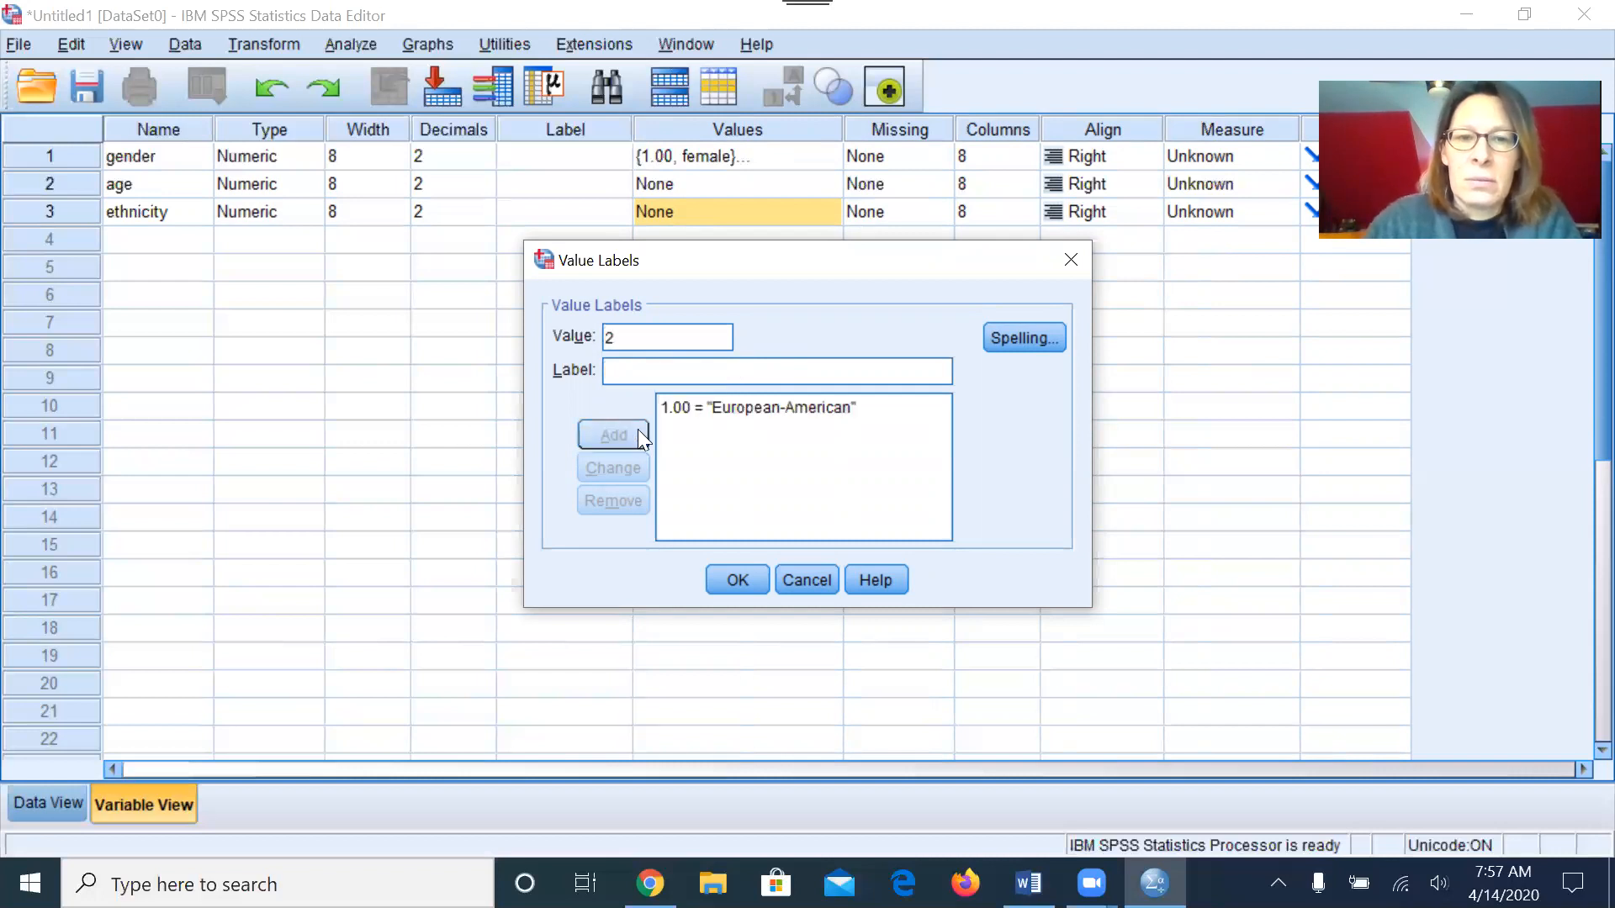
left_click(644, 373)
type("African_")
key("BackSpace")
type("-American")
left_click(621, 436)
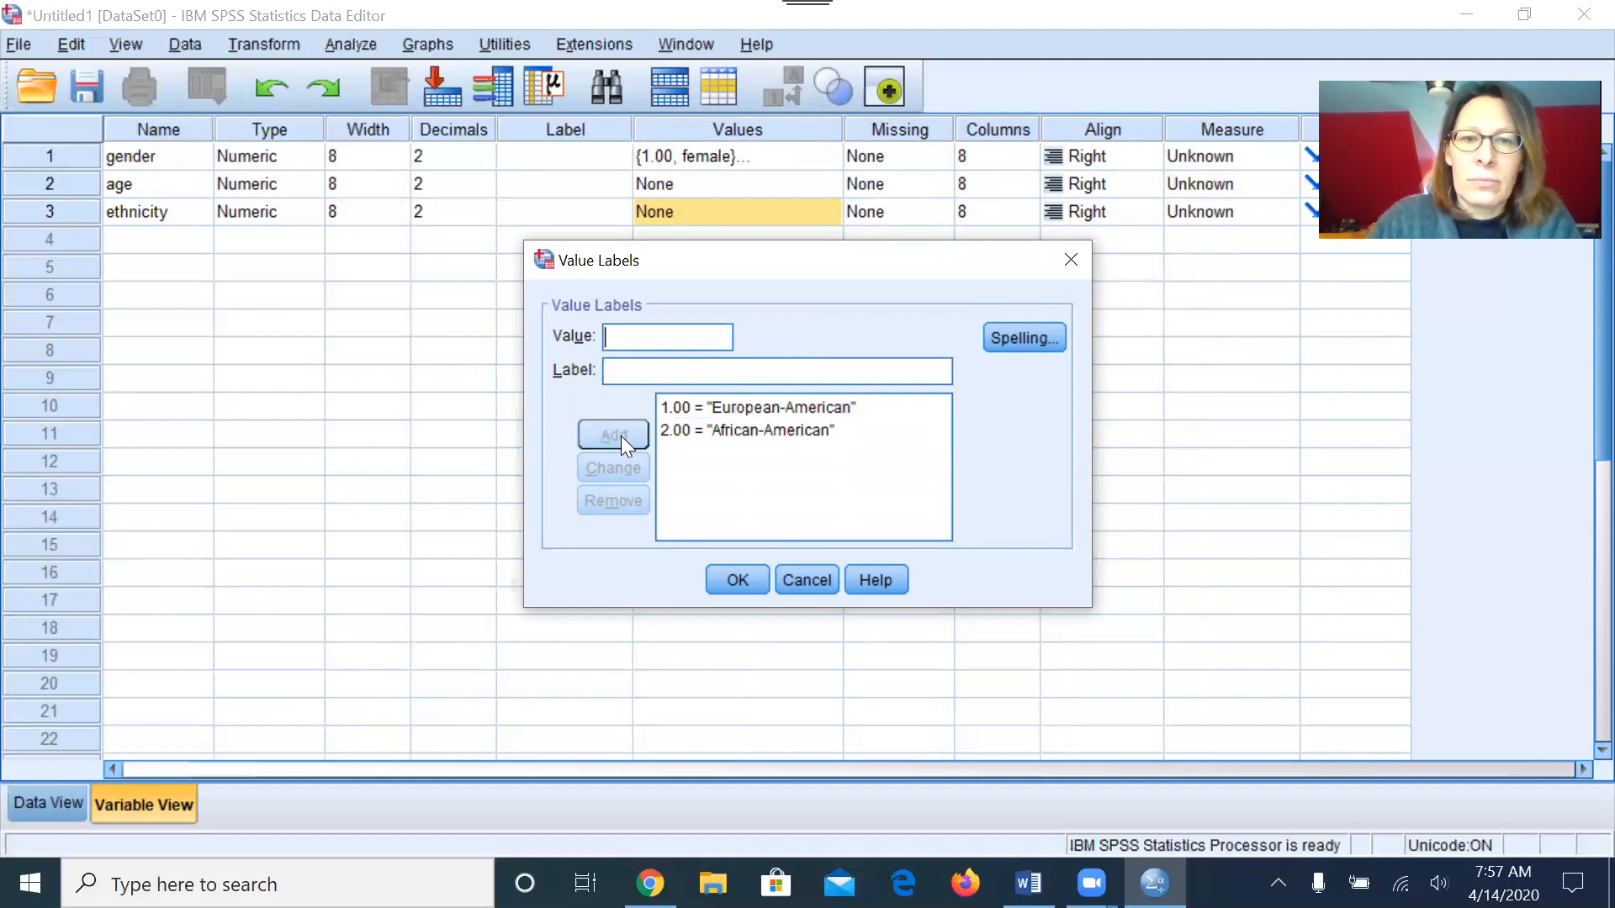
Step: Add the ethnicity value label 3 as "Hispanic-American"
type("2")
key("BackSpace")
type("3")
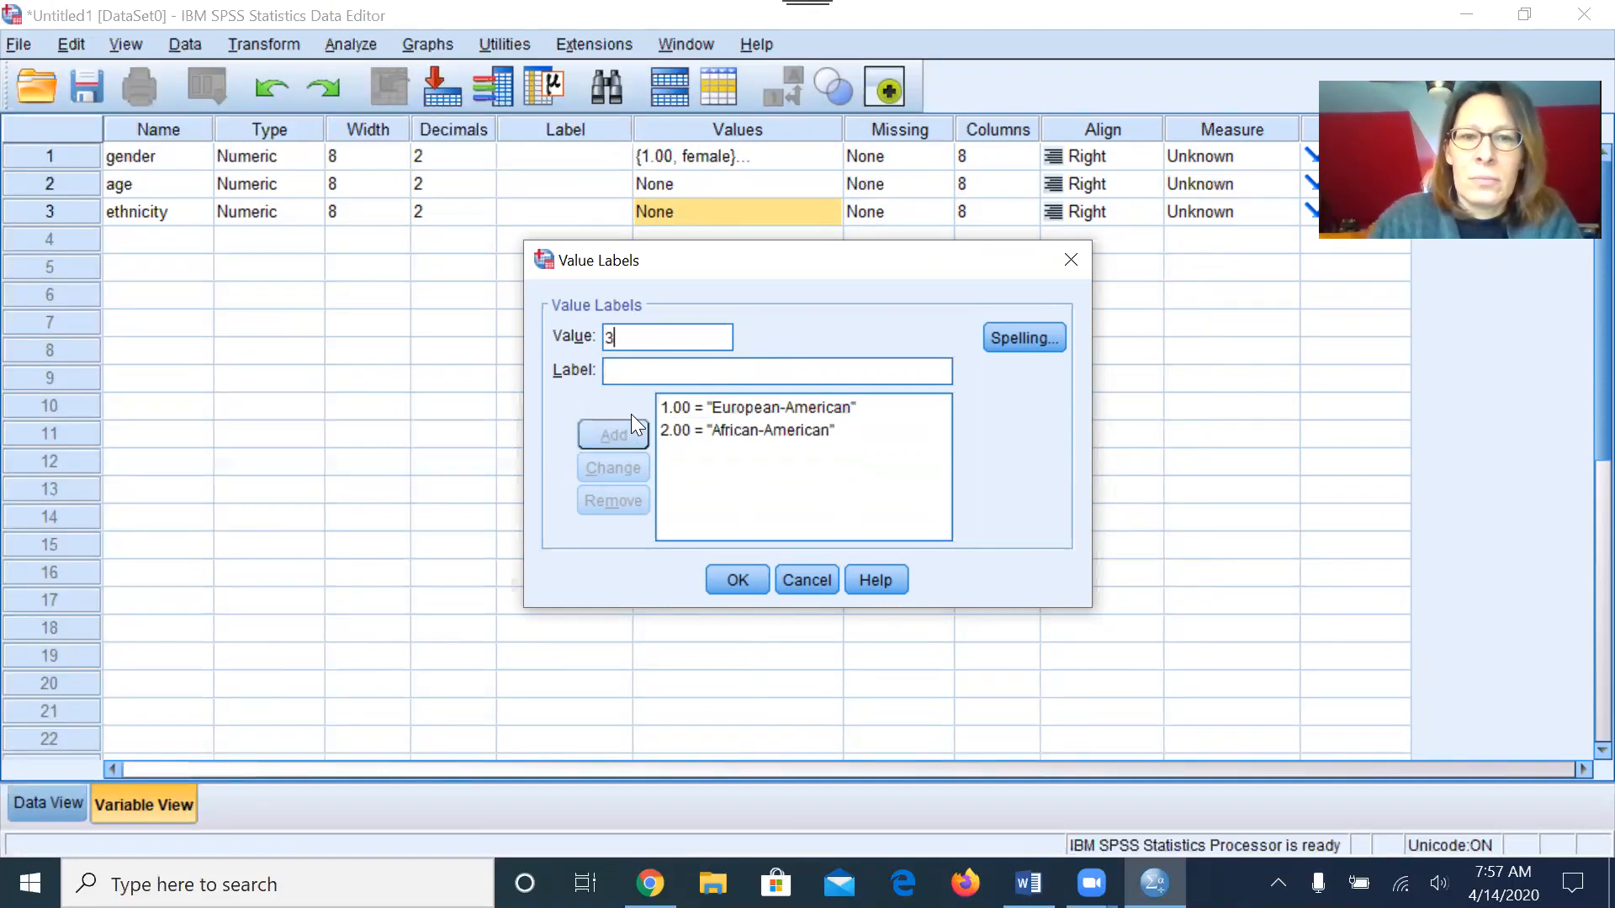
left_click(648, 381)
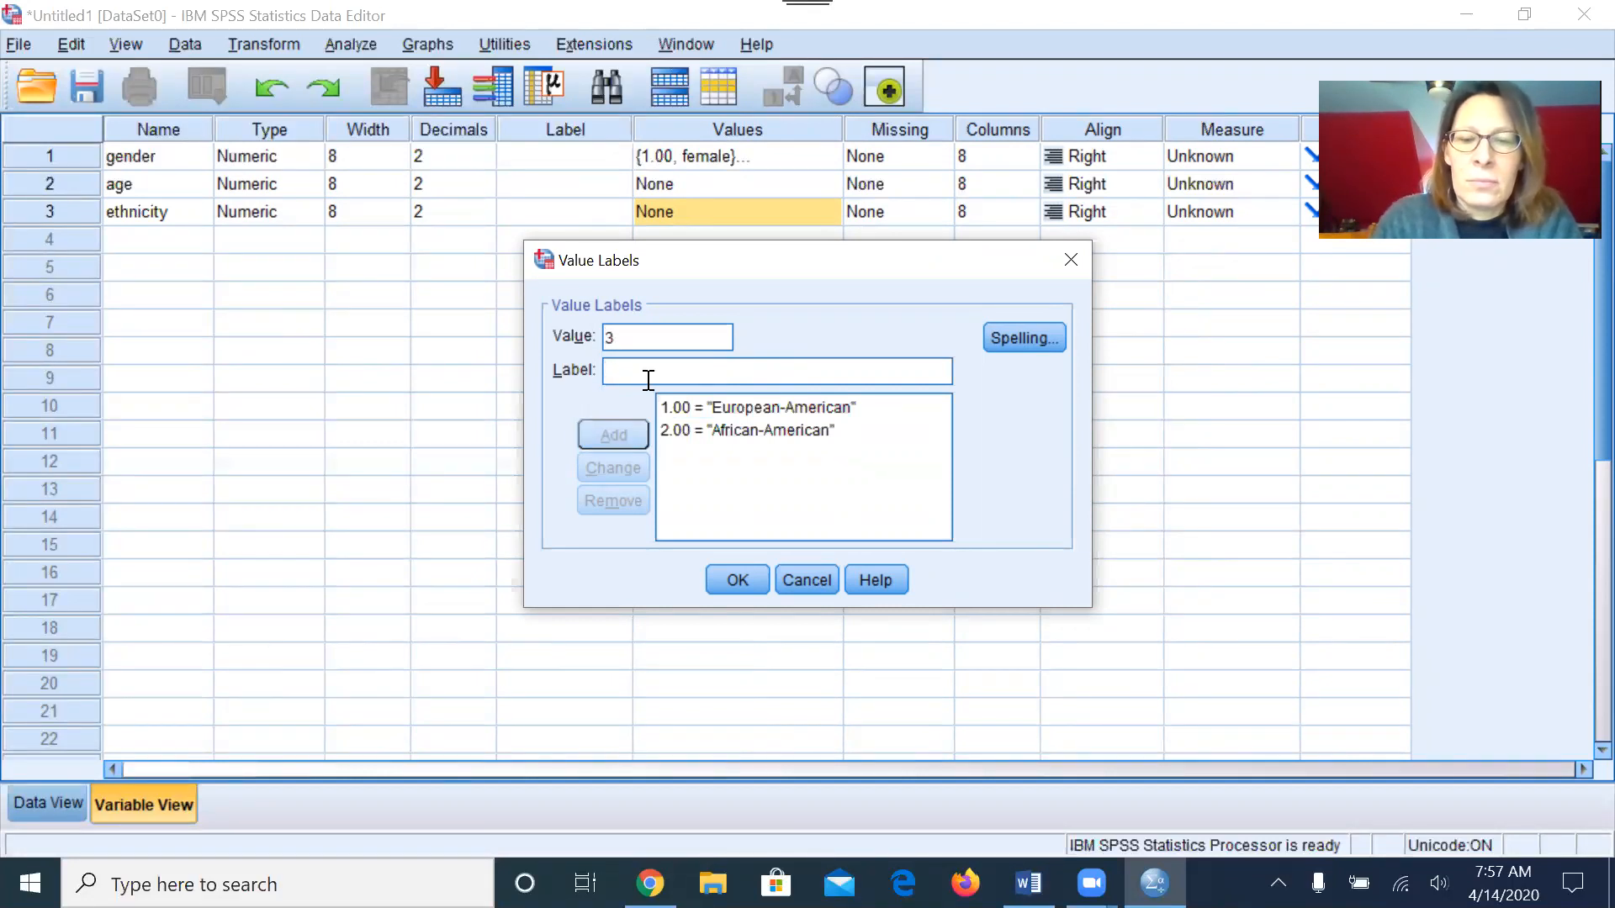
type("Hispanic-")
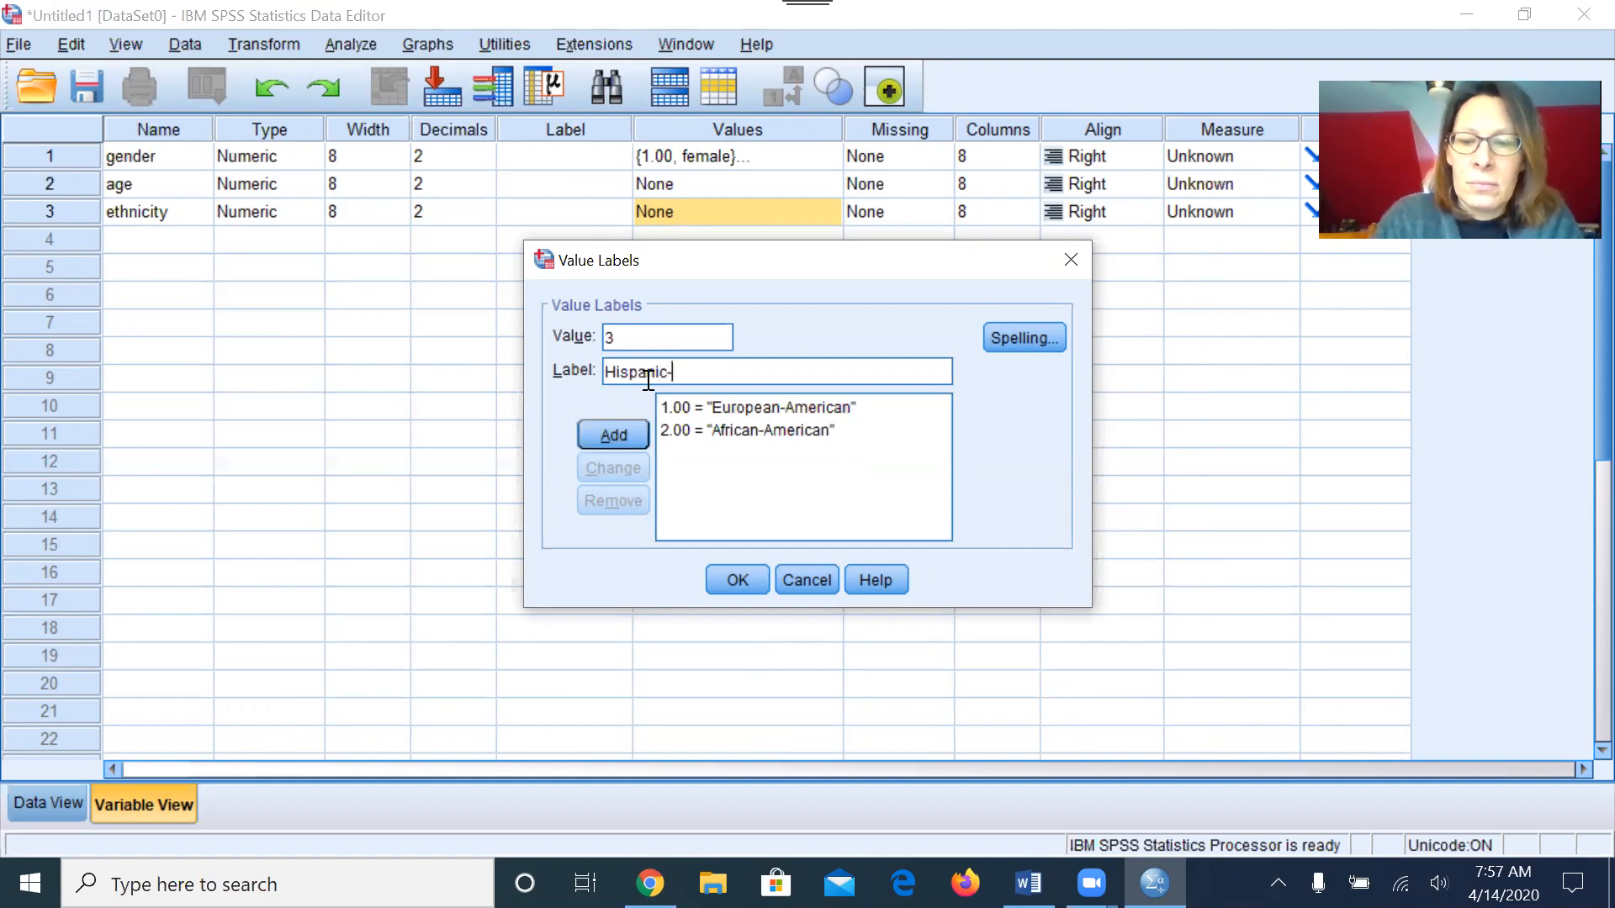
type("American")
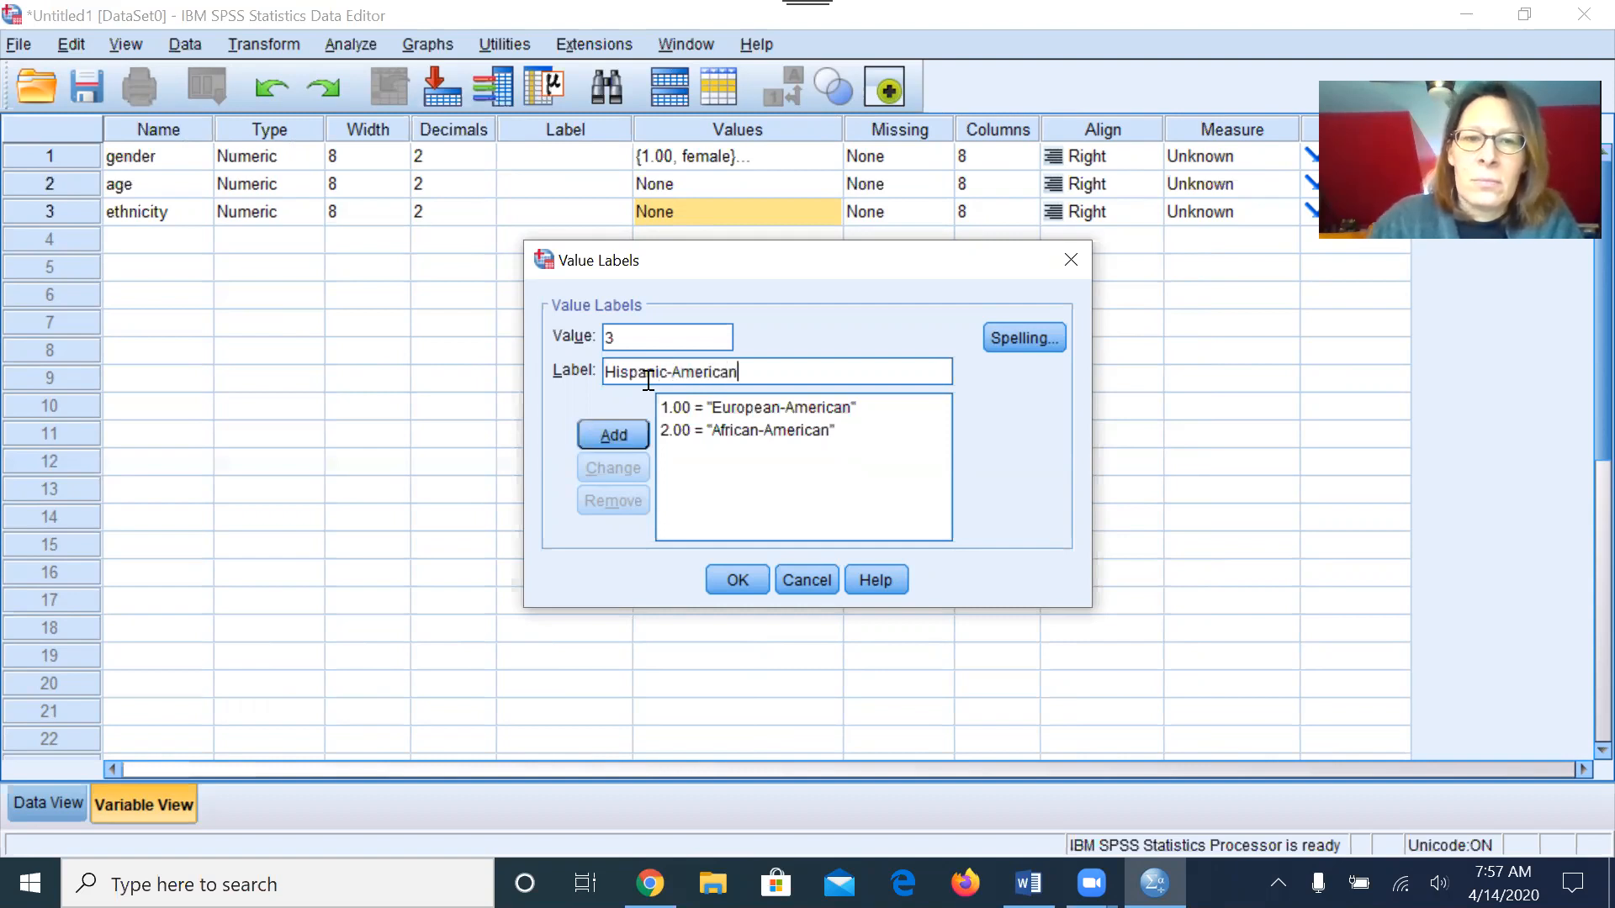
left_click(629, 439)
Step: Add the ethnicity value label 4 as "Other" and apply the value labels
type("4Other")
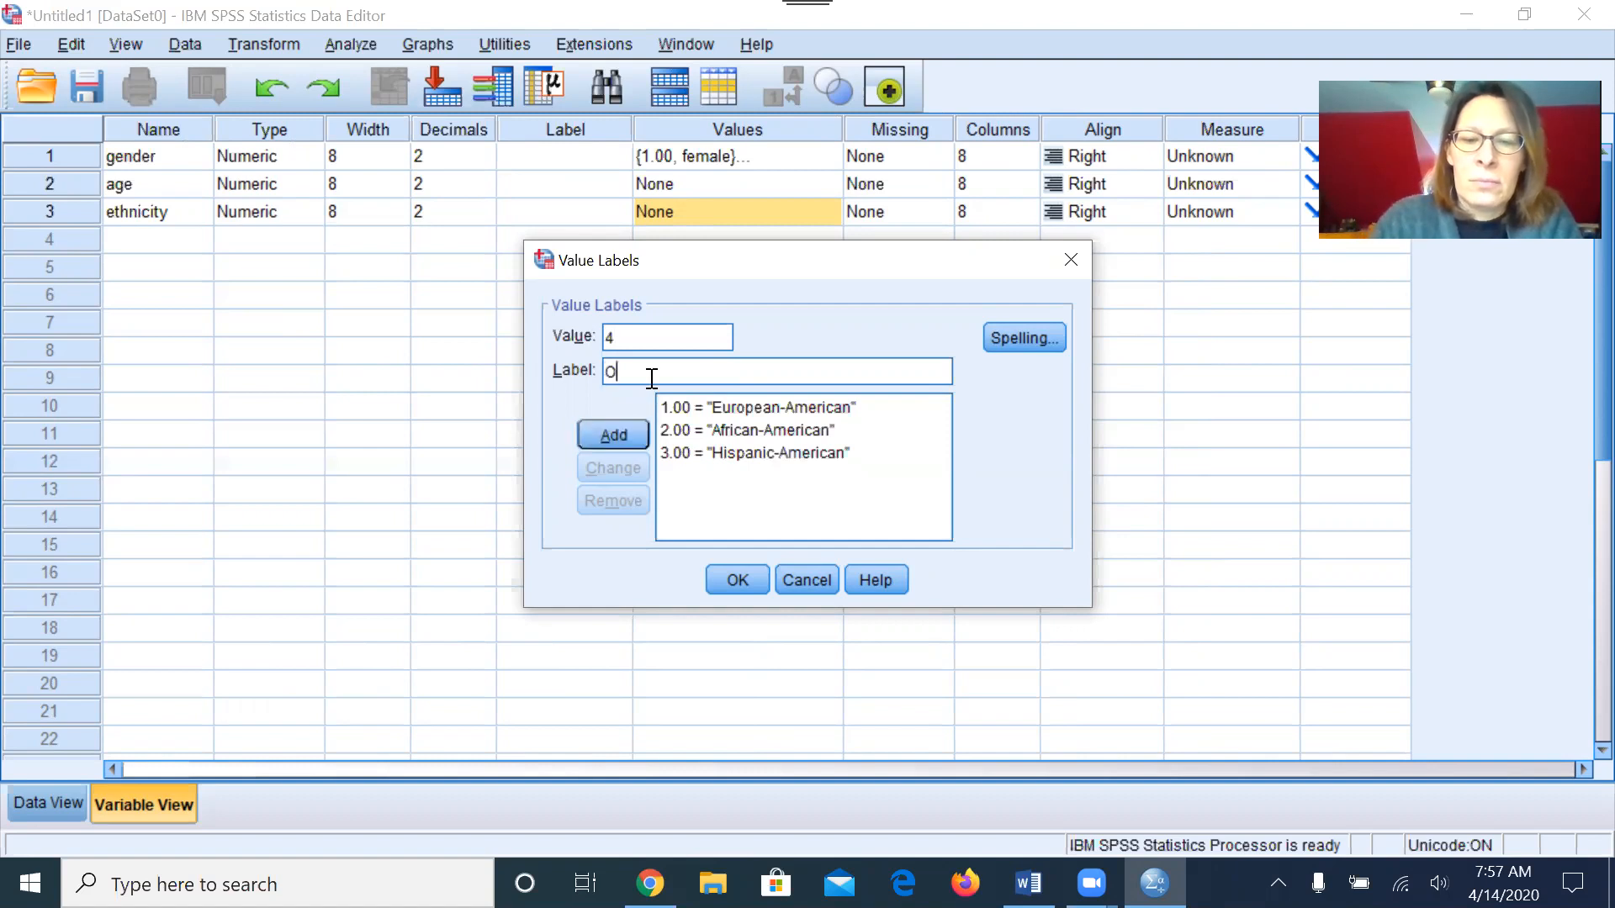
left_click(627, 434)
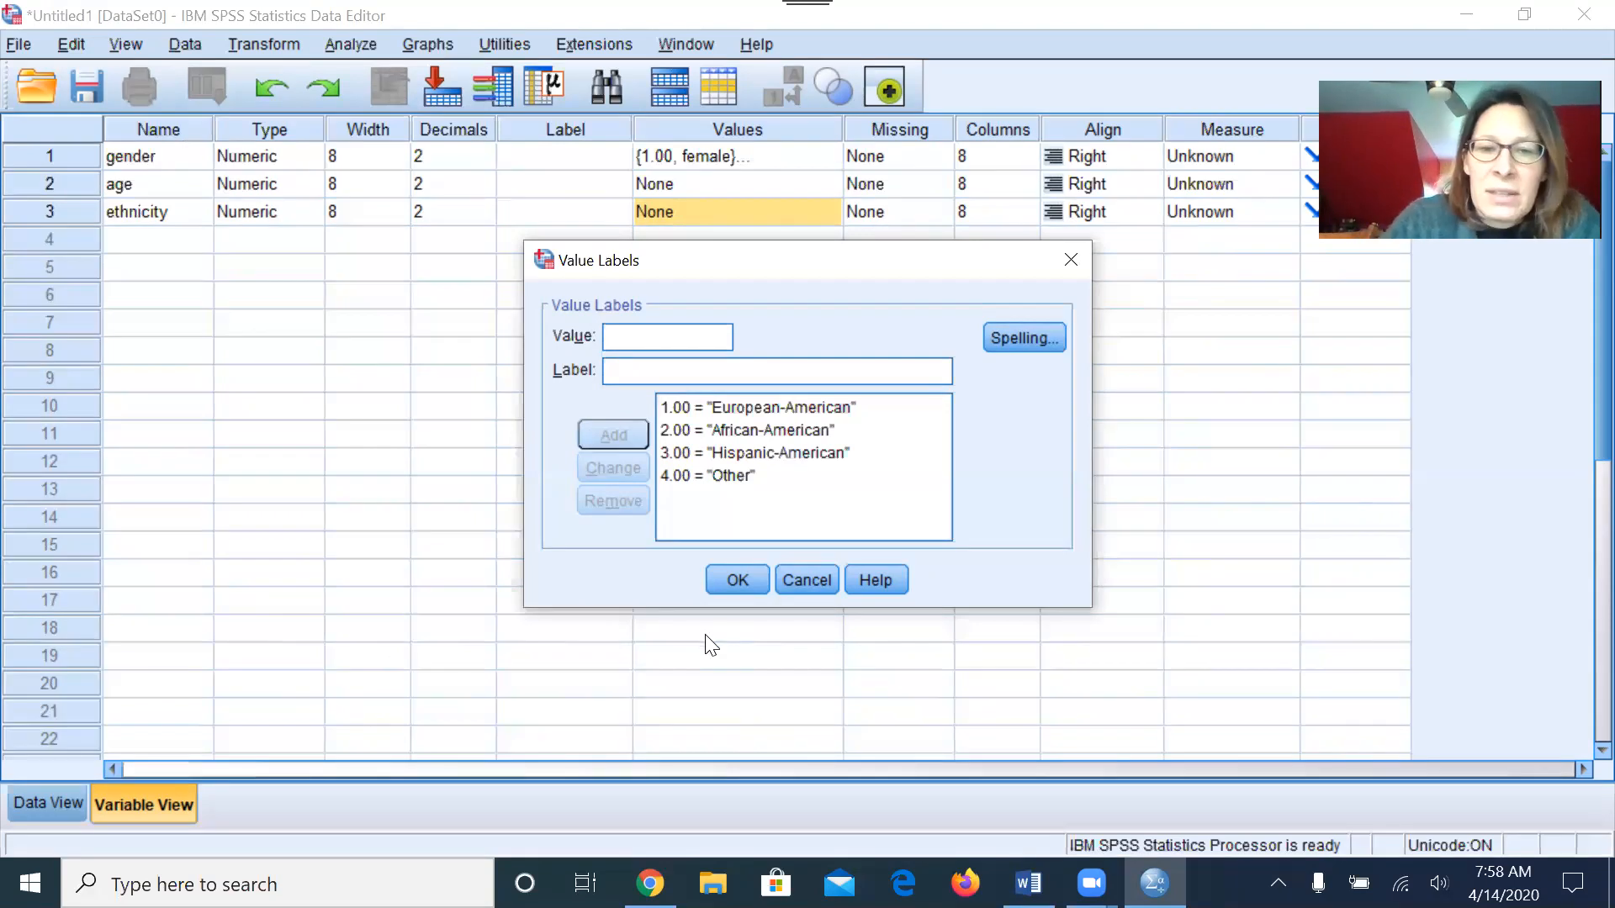
left_click(740, 579)
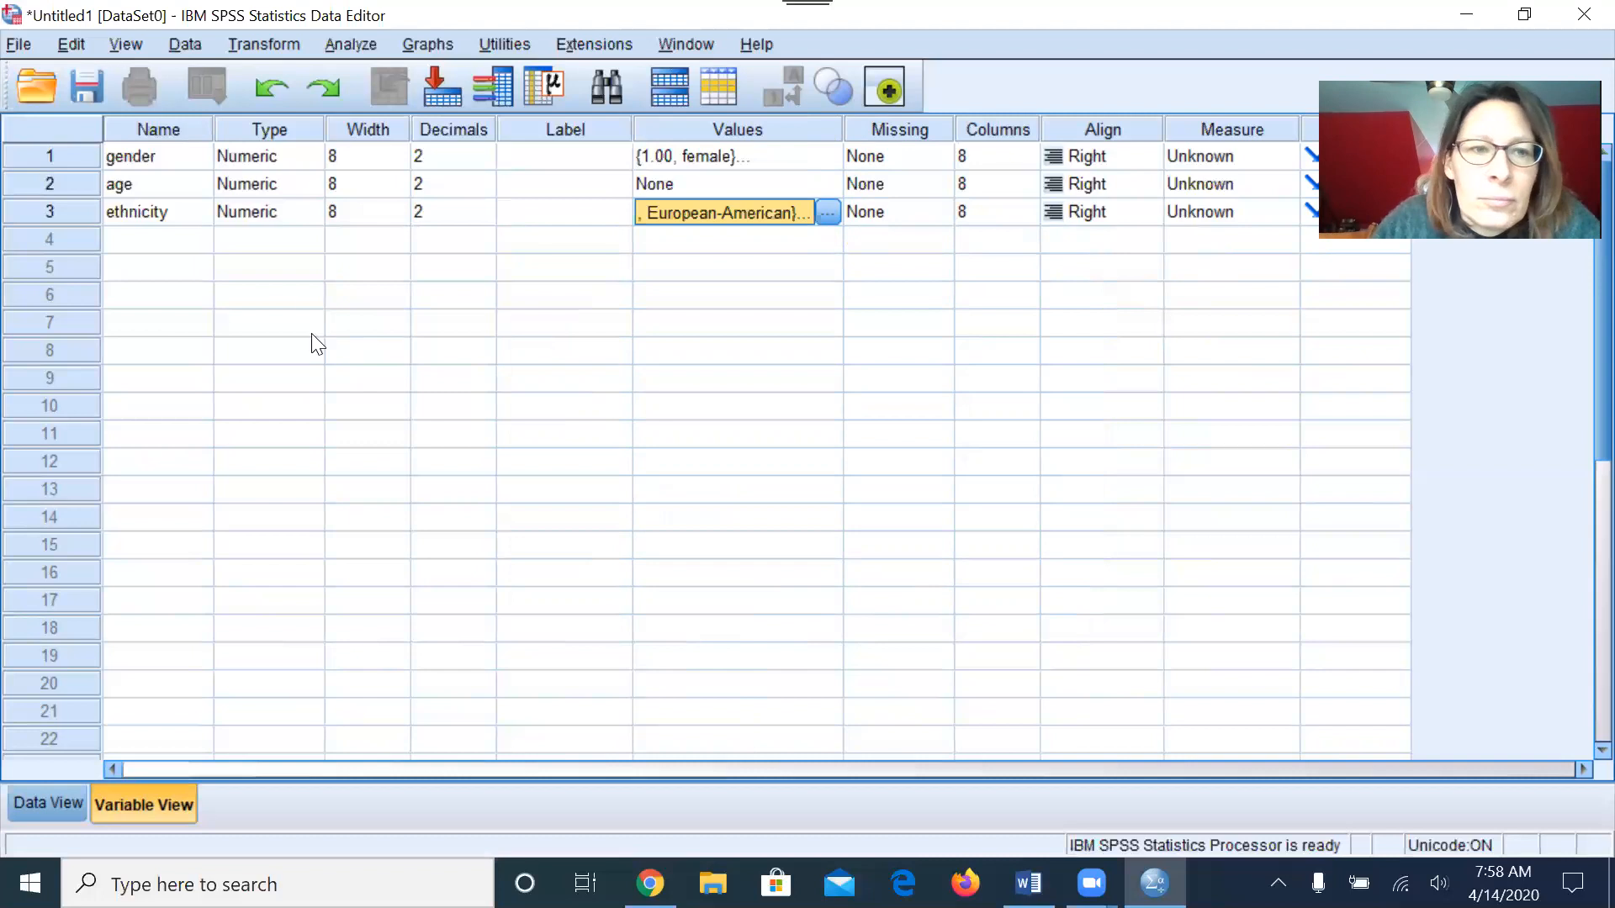
Step: Add a variable named familiar_music in row 4 and widen the Name column
left_click(179, 253)
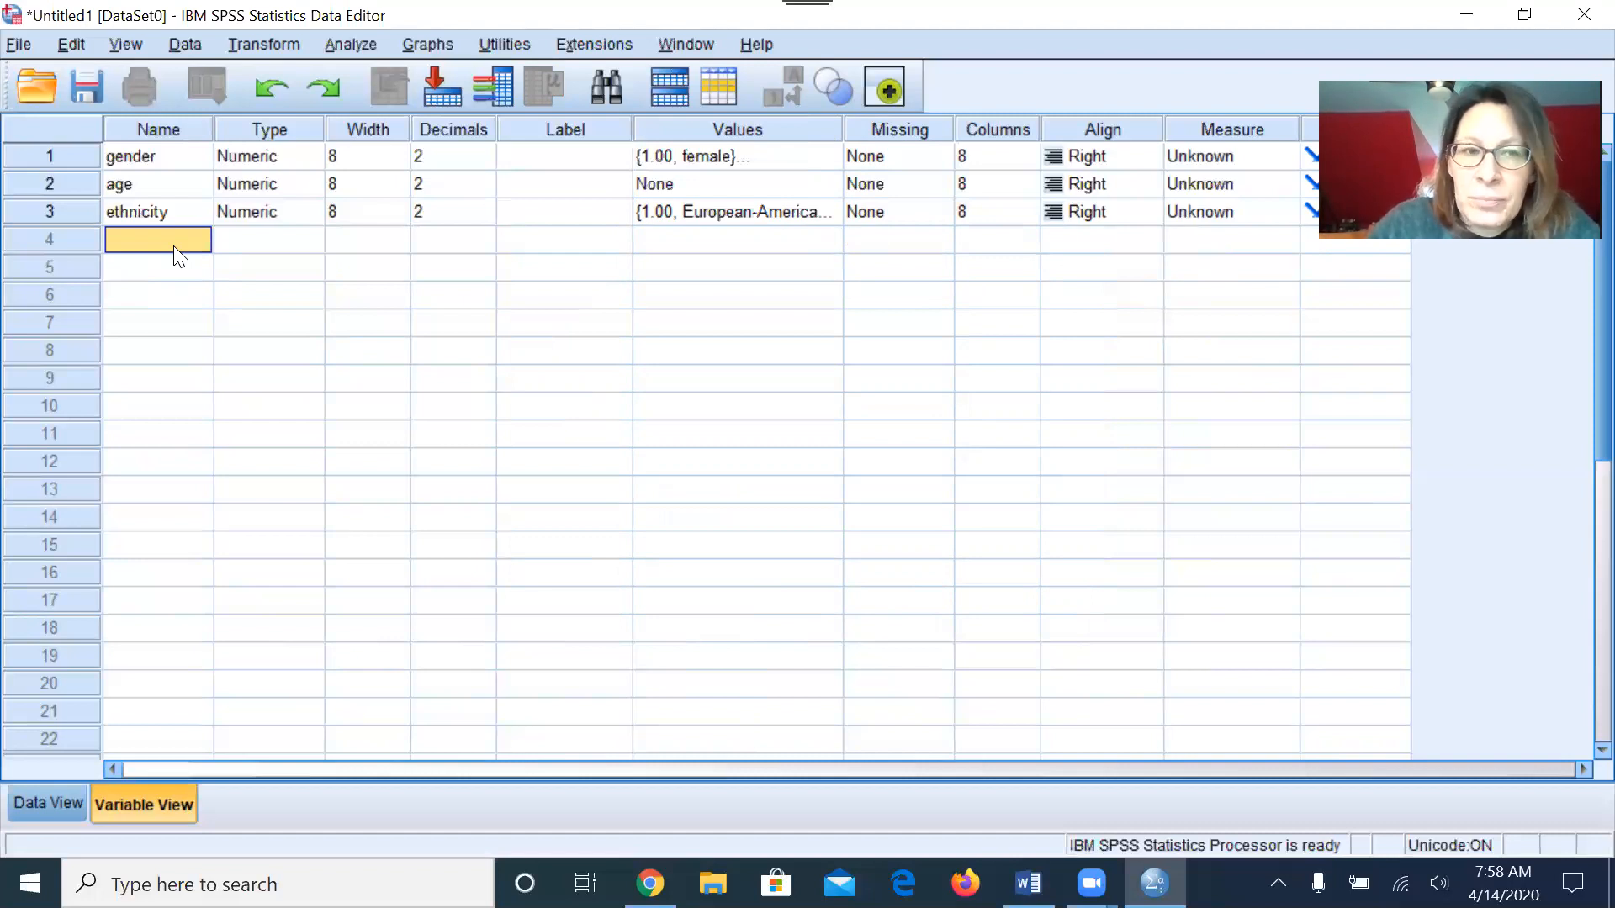
type("fam")
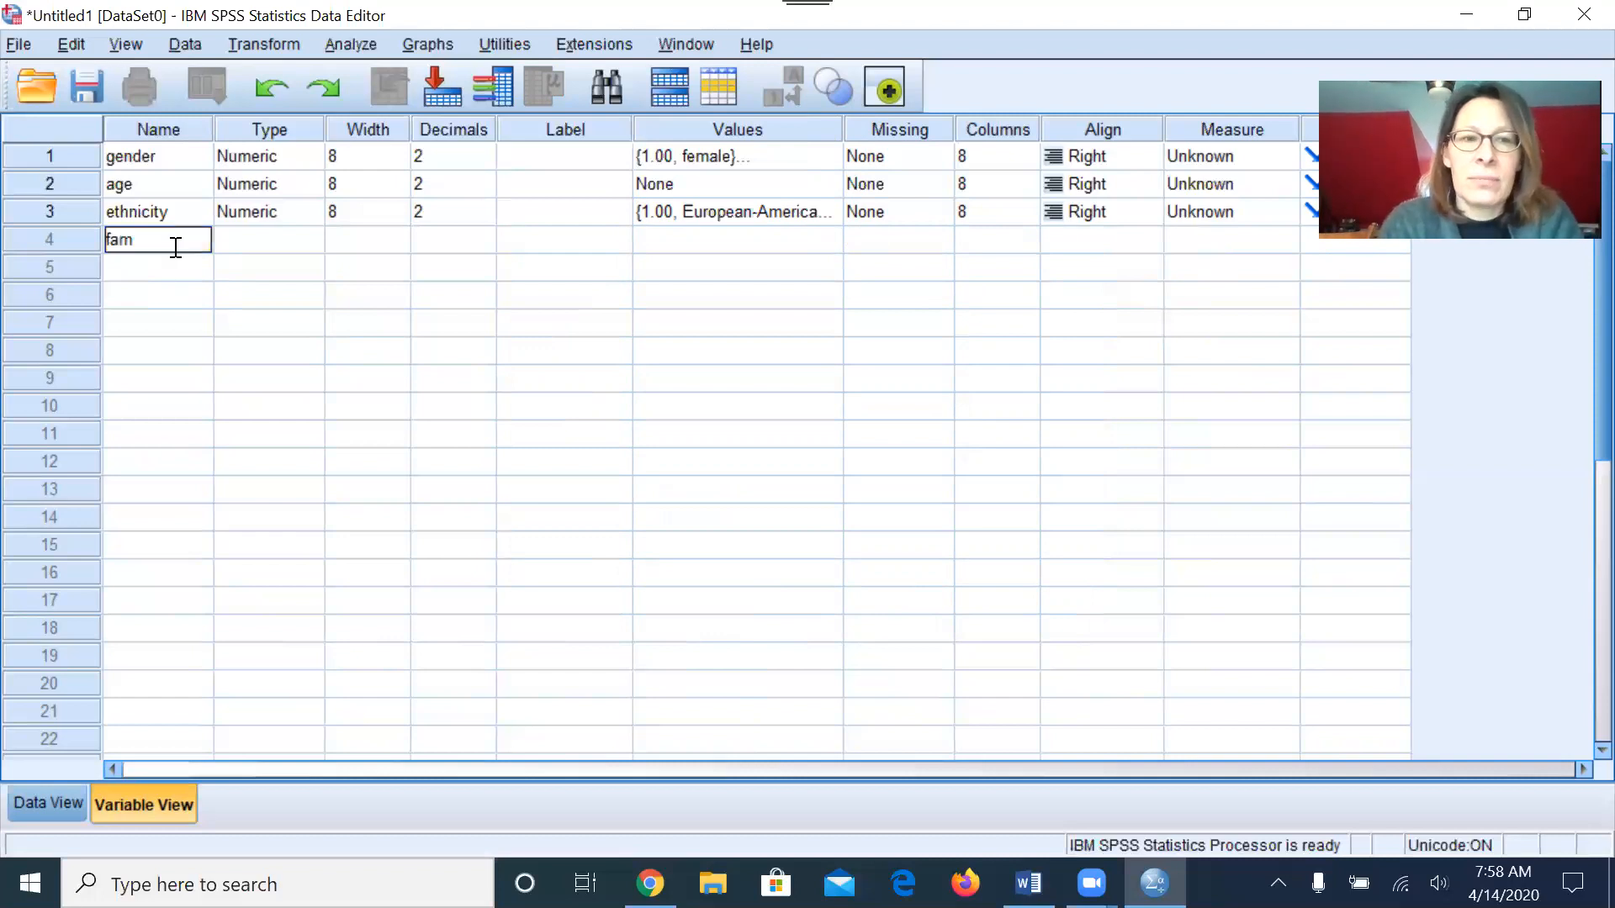
type("iliar_music")
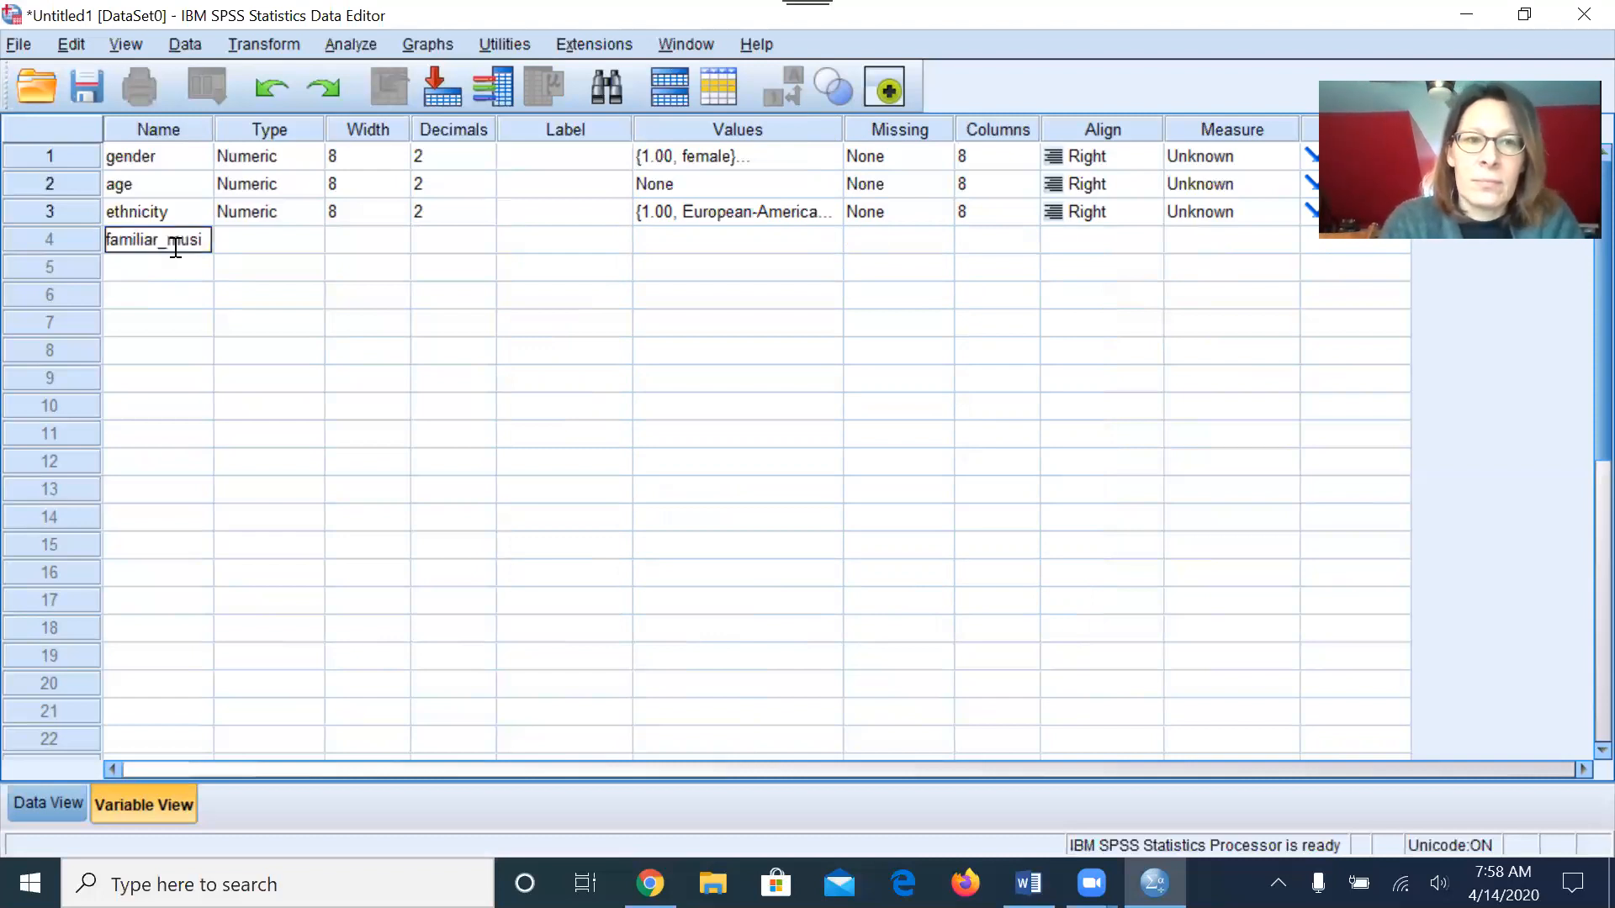
left_click(174, 270)
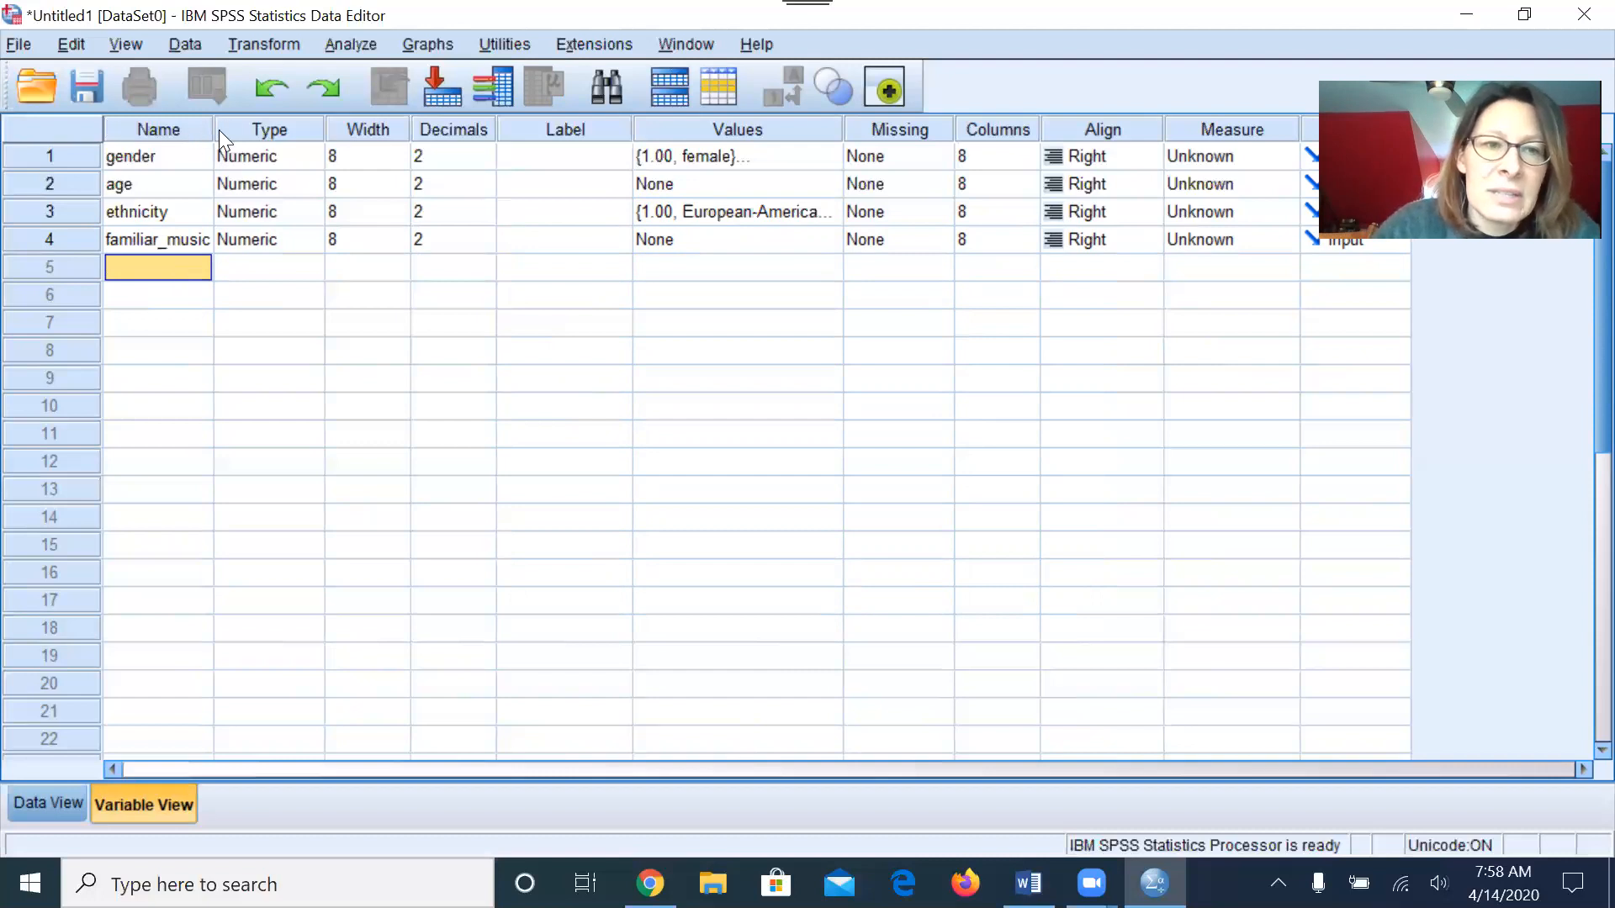
left_click_drag(211, 129, 312, 128)
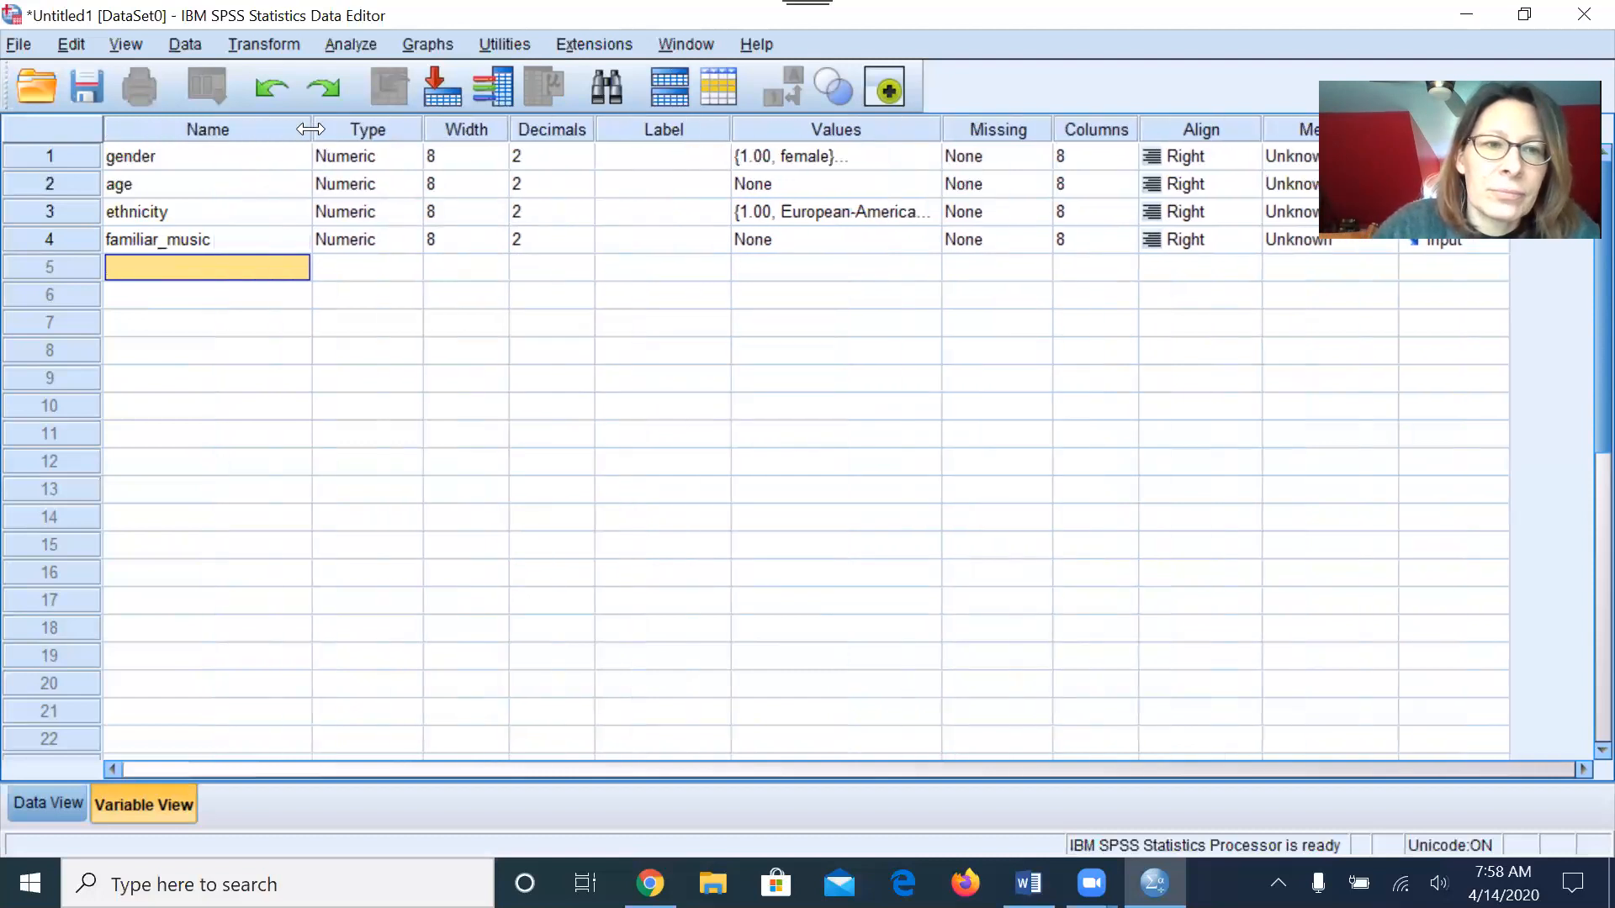
Step: Add a variable named unfamiliar_music in row 5
type("unfa")
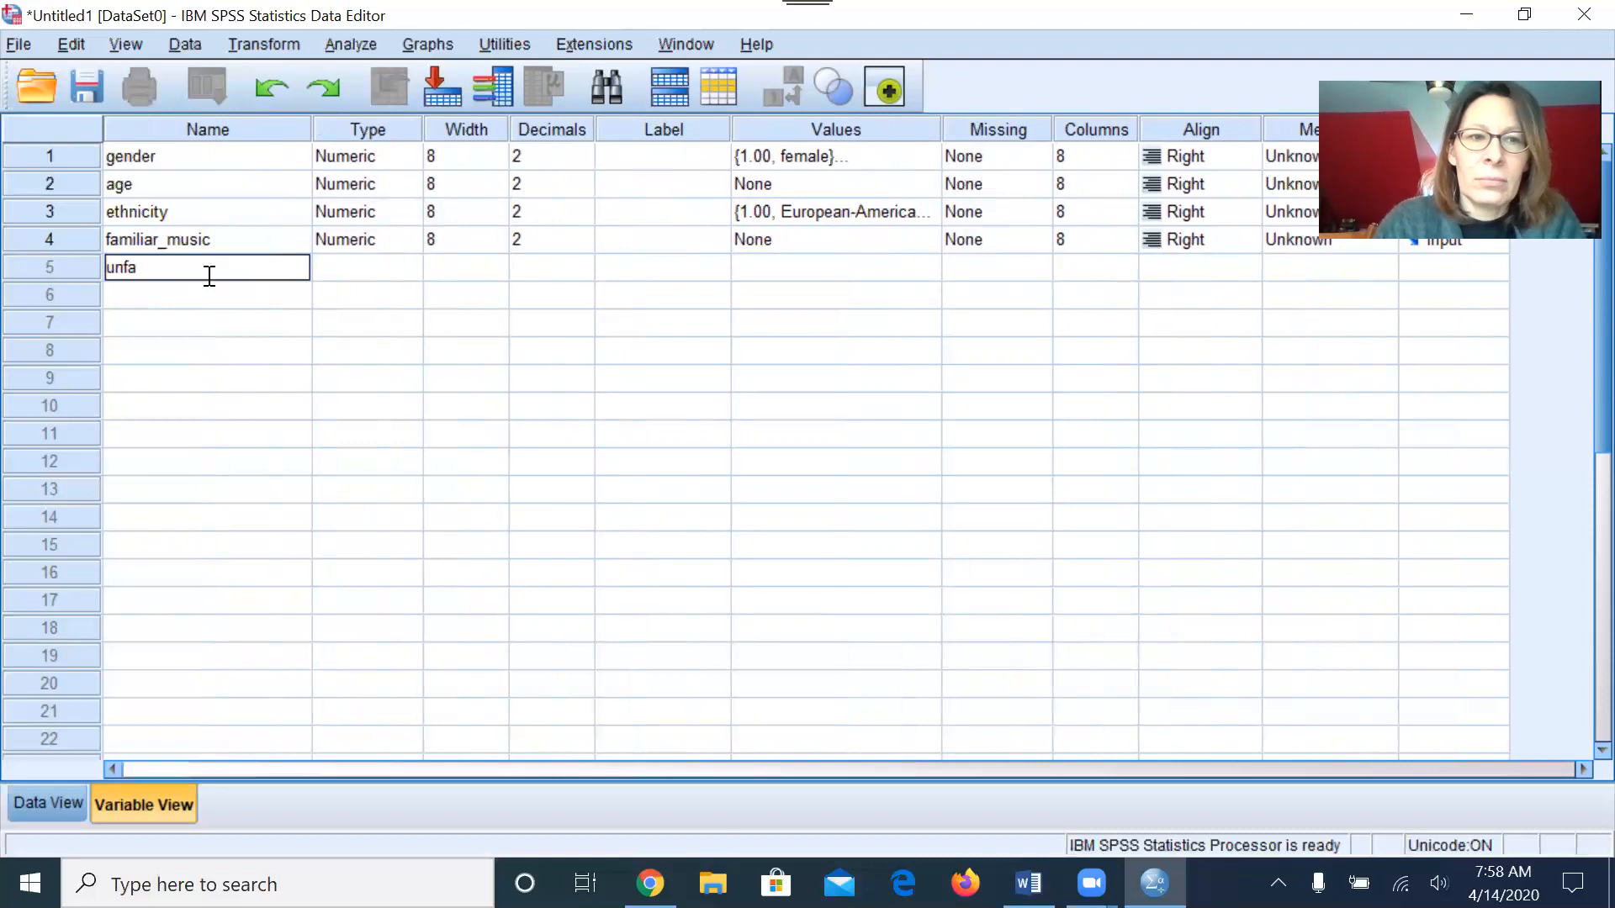
type("miliar_music")
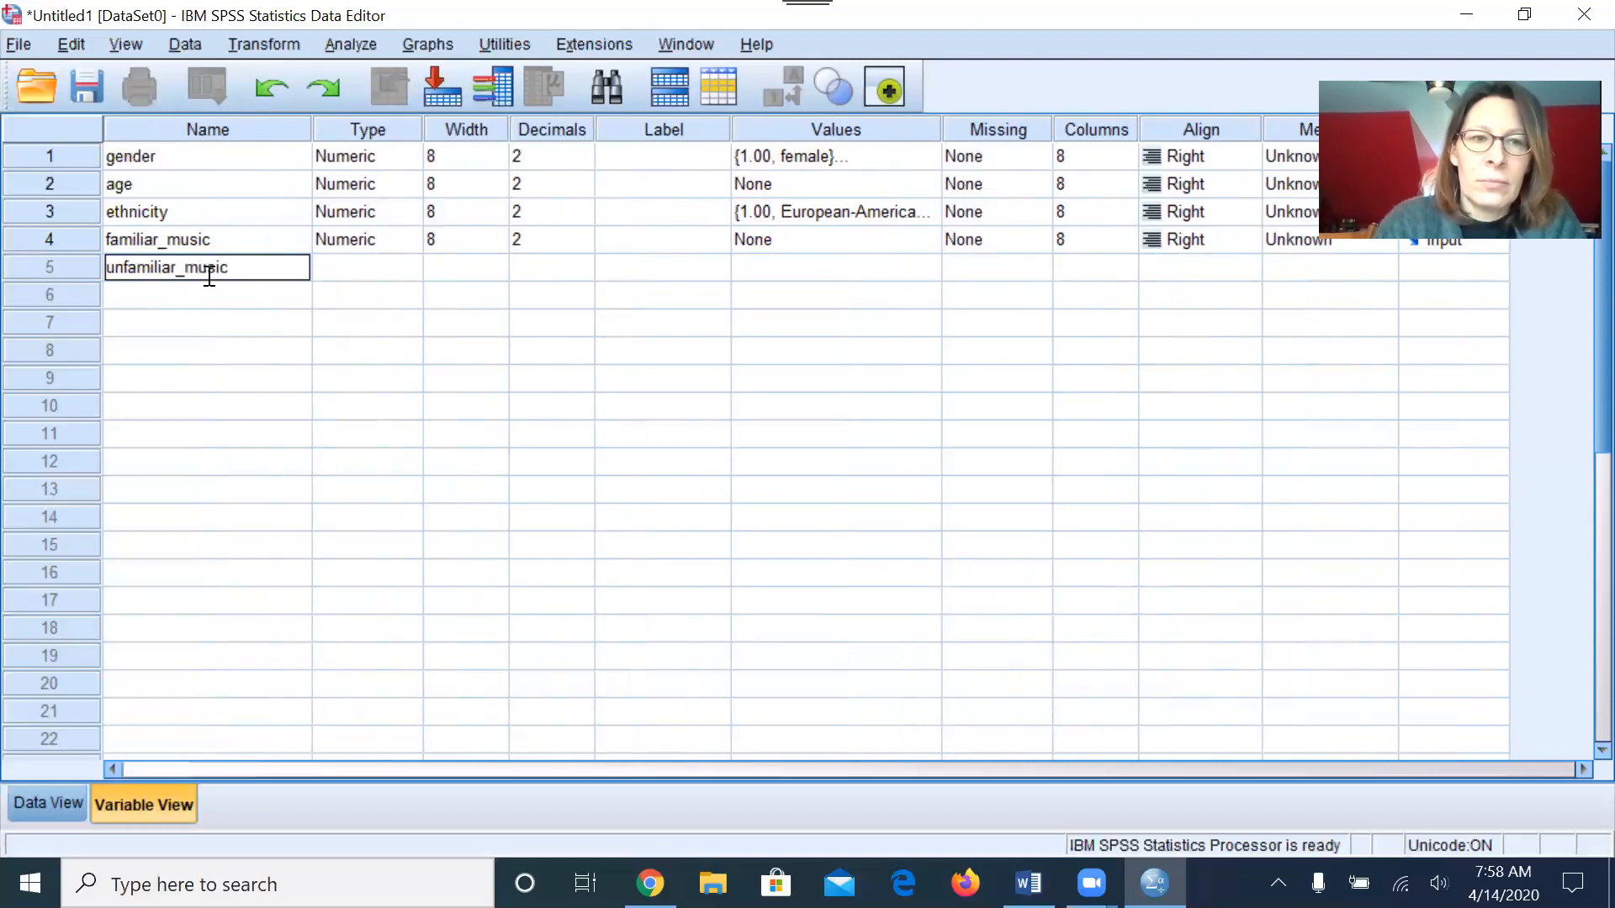
left_click(213, 313)
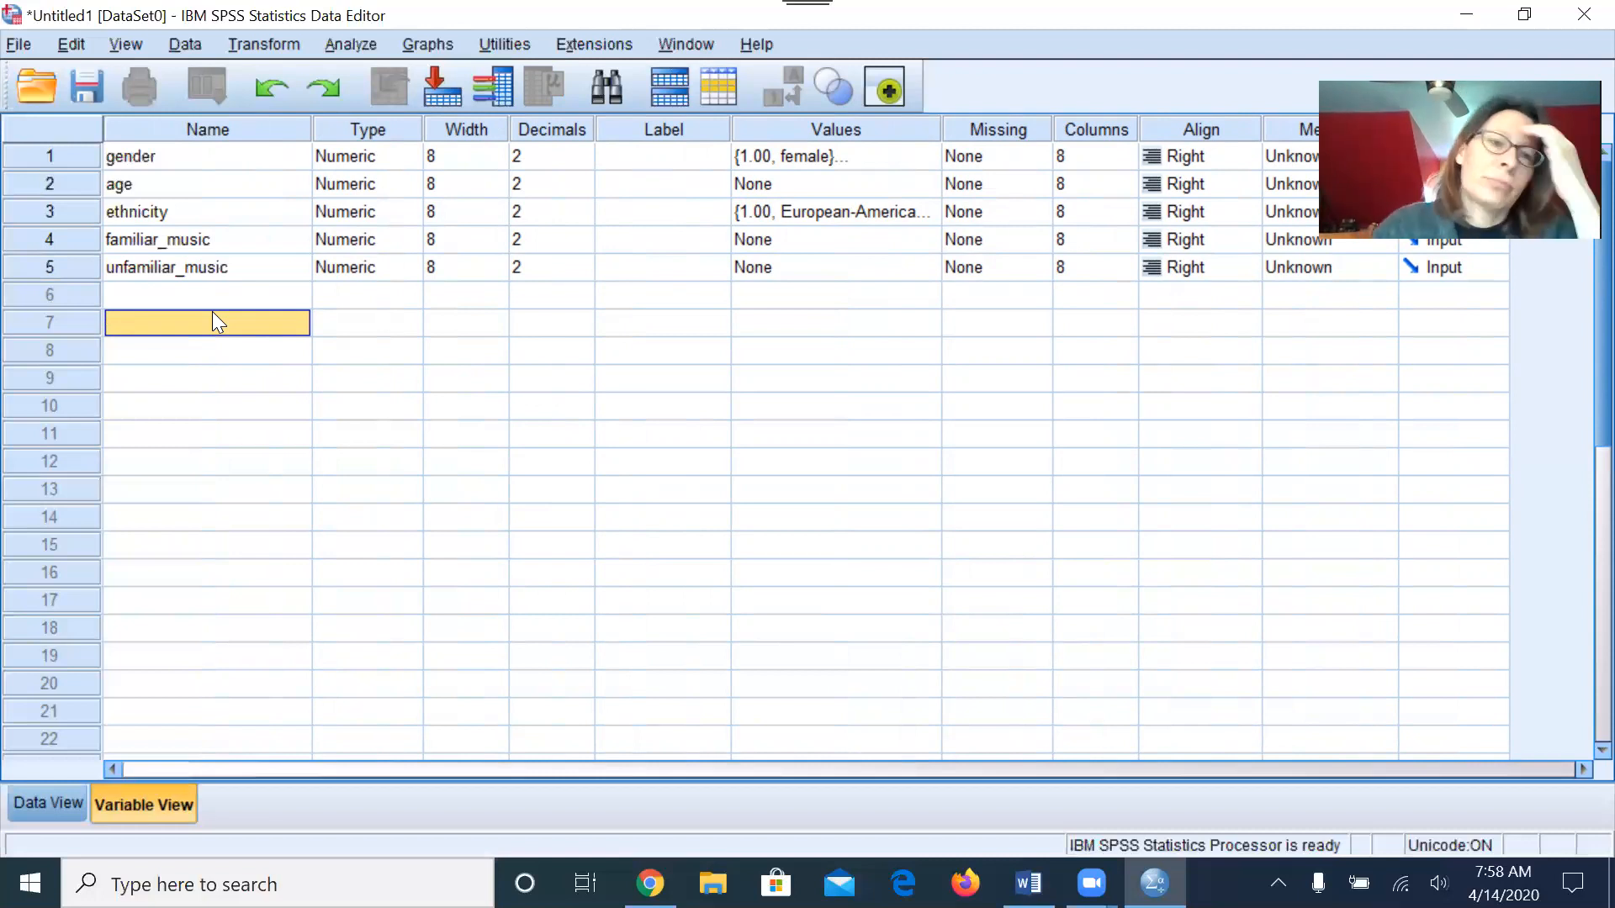
Step: In the data view, widen the familiar_music and unfamiliar_music columns and turn on the display of value labels
left_click(54, 803)
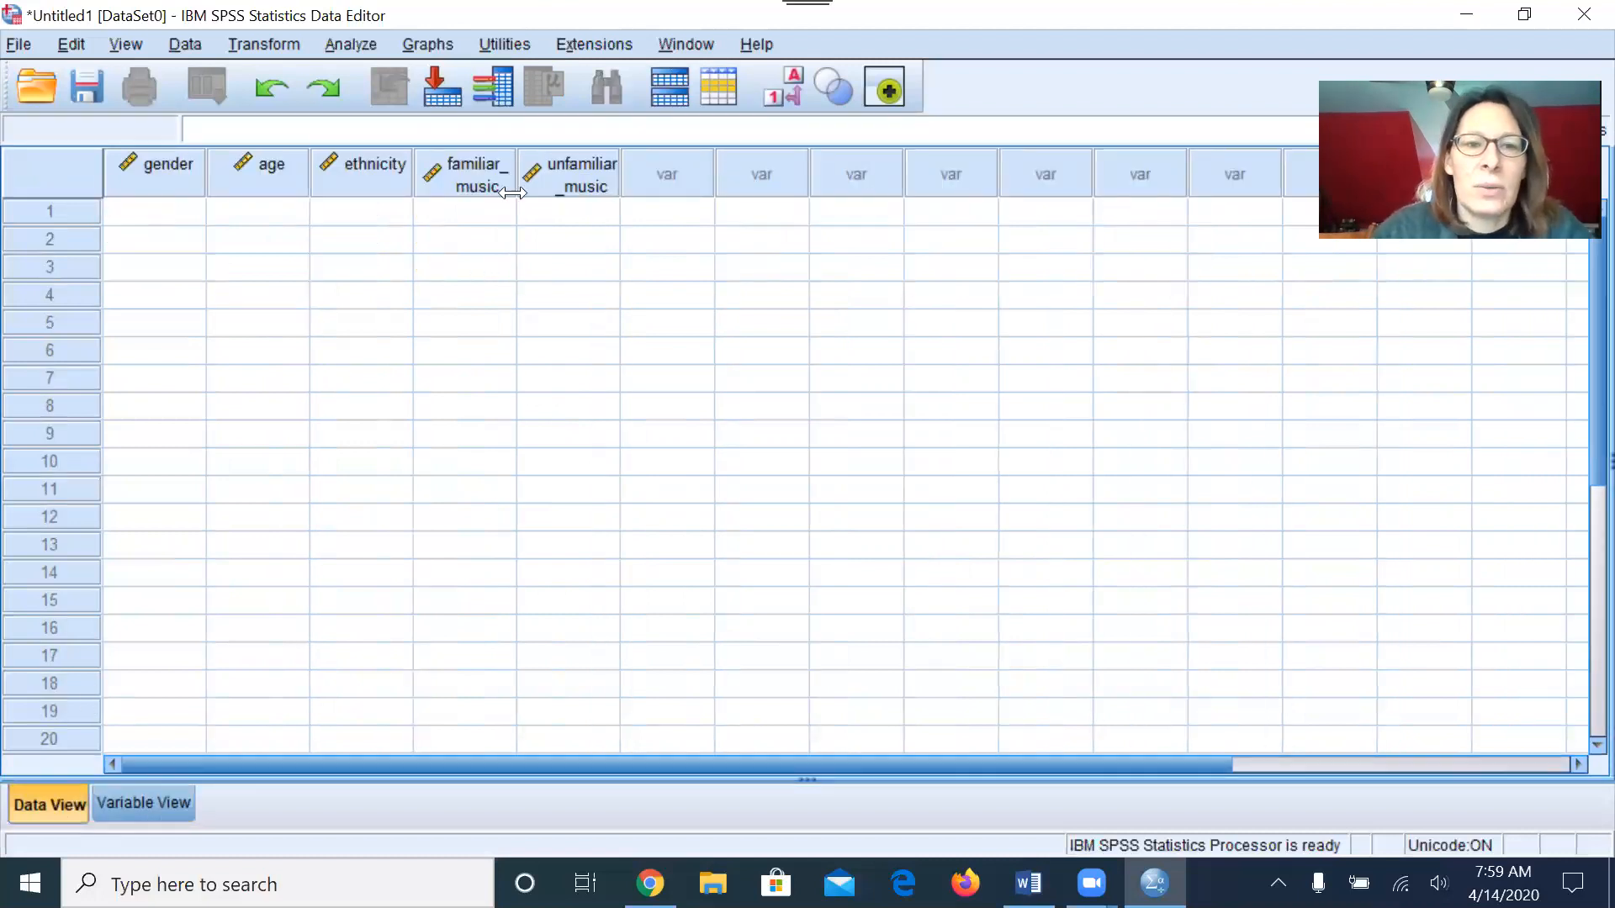
left_click_drag(514, 193, 596, 193)
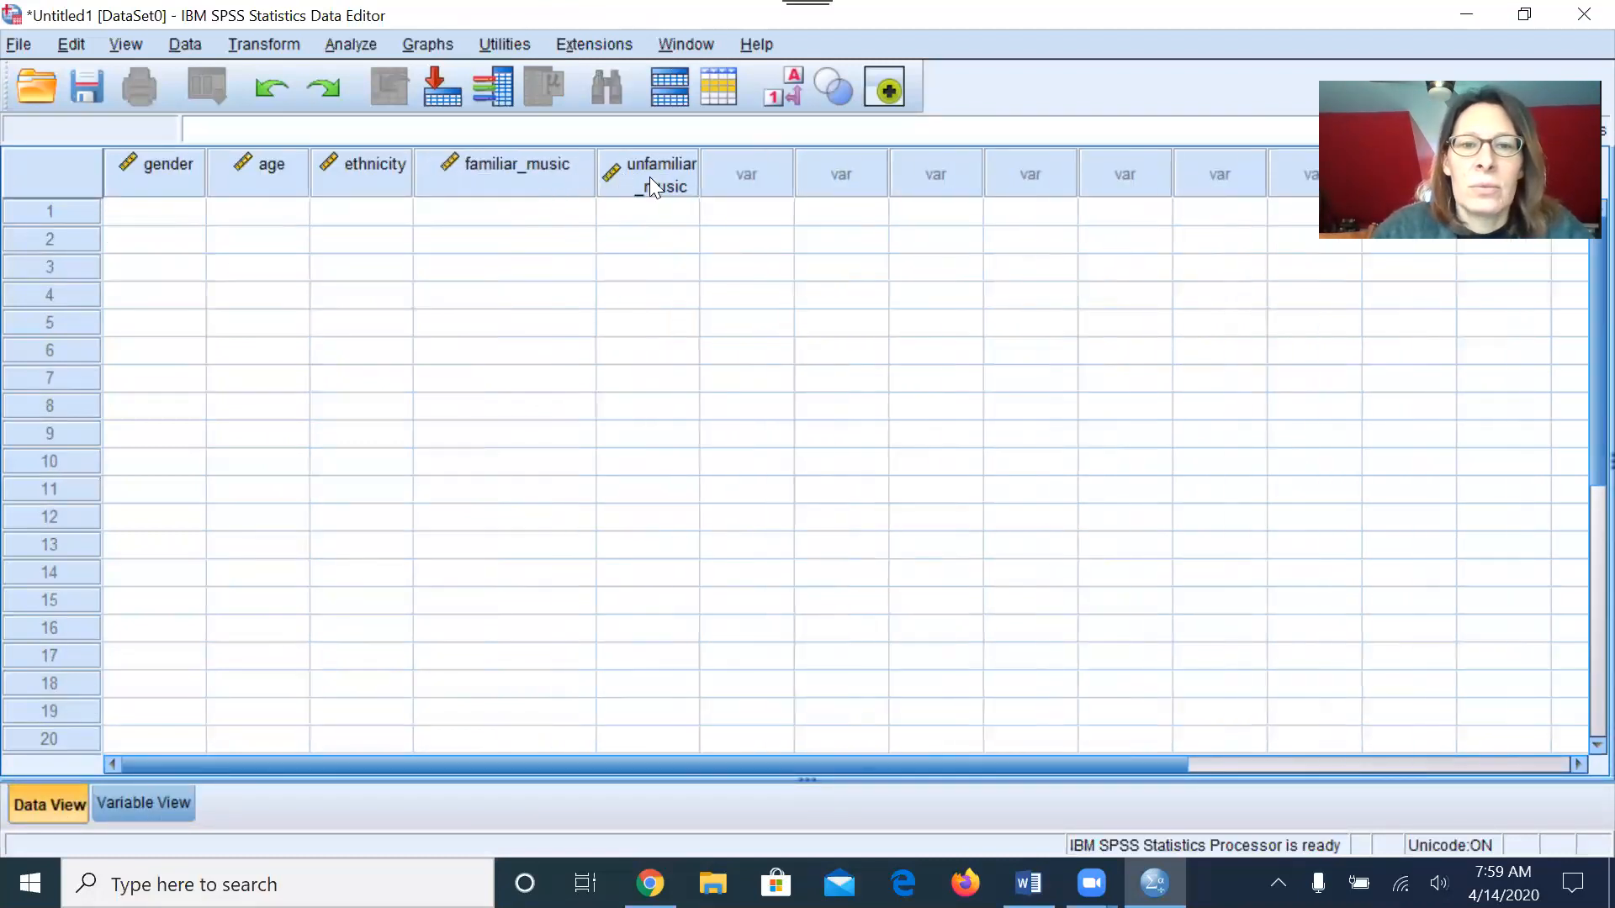
left_click_drag(694, 177, 780, 180)
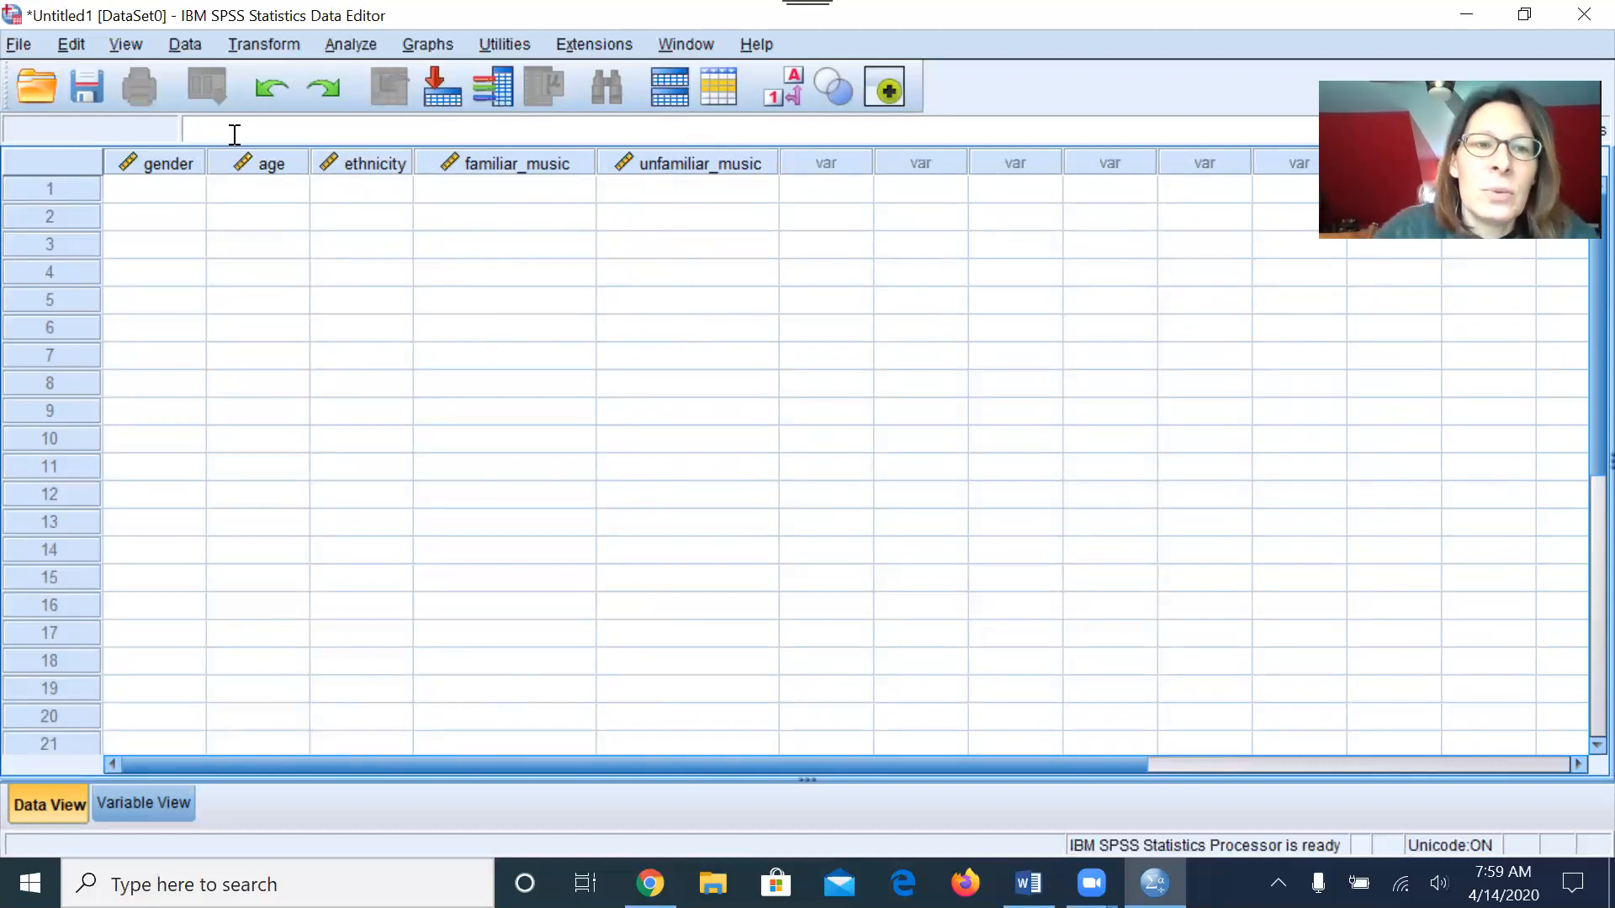
left_click(126, 45)
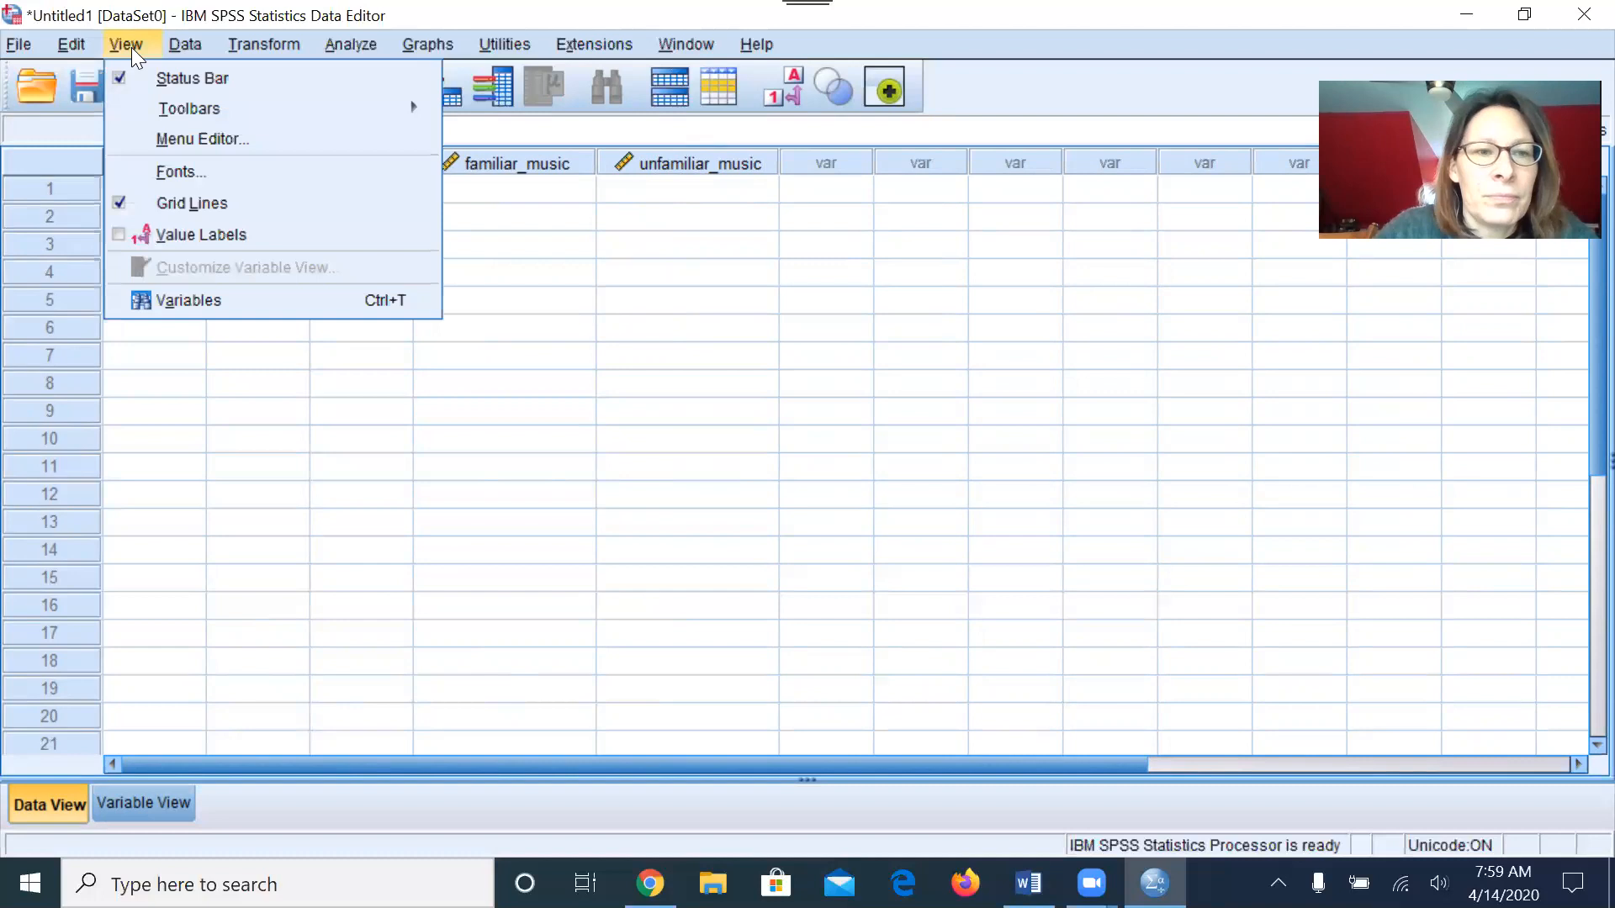
left_click(175, 240)
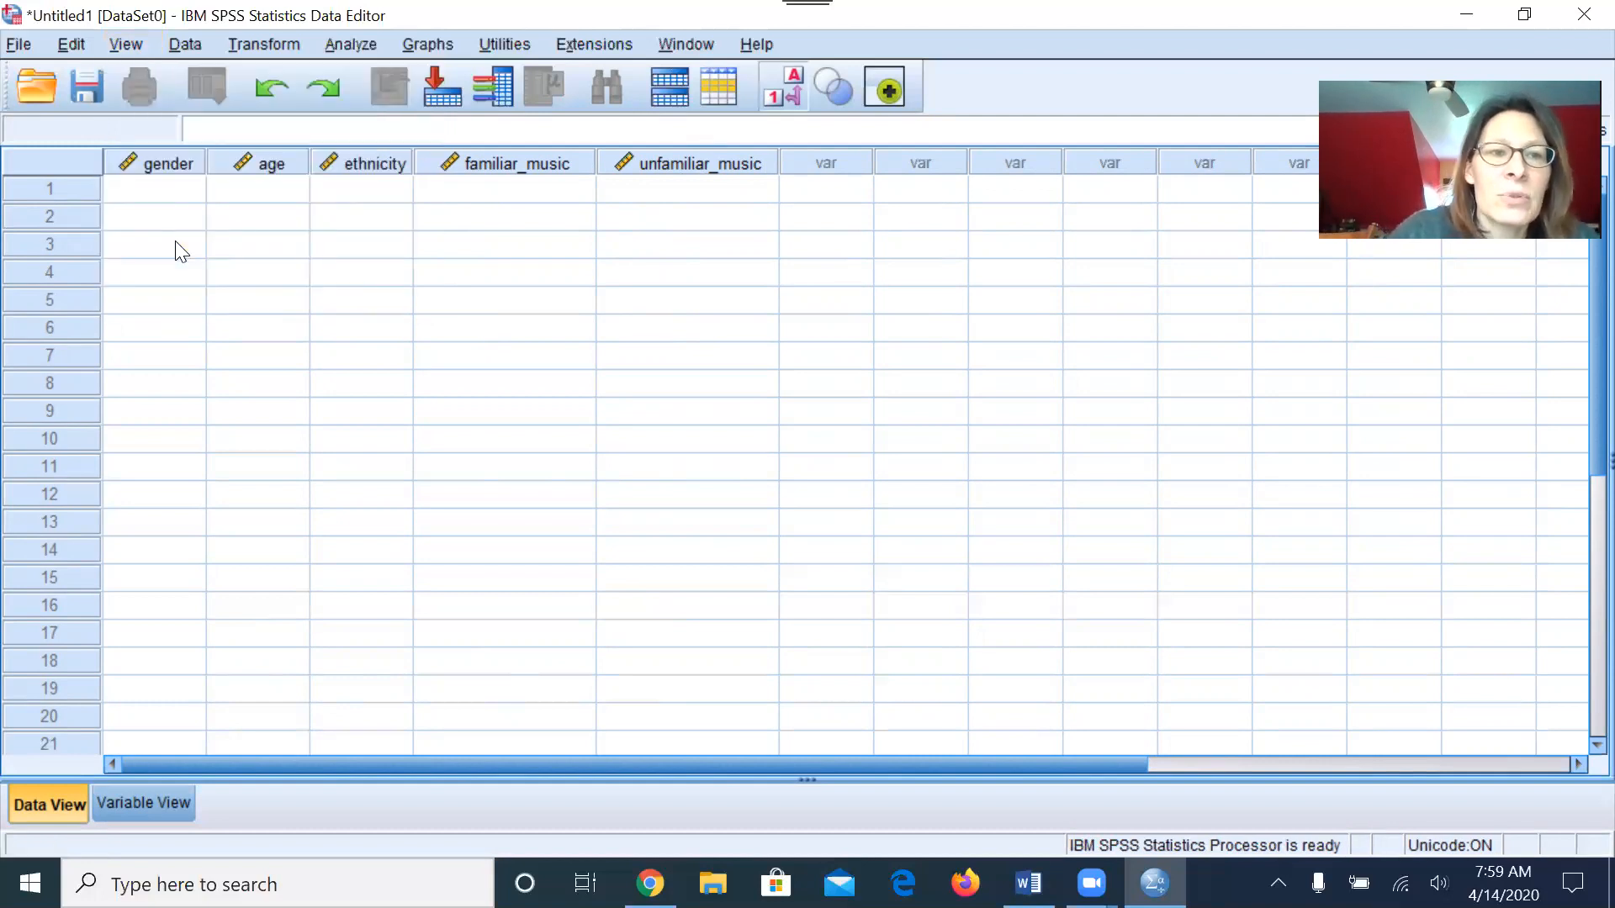
Step: Enter the gender of cases 1 to 3 as female, male and female
left_click(195, 193)
left_click(195, 193)
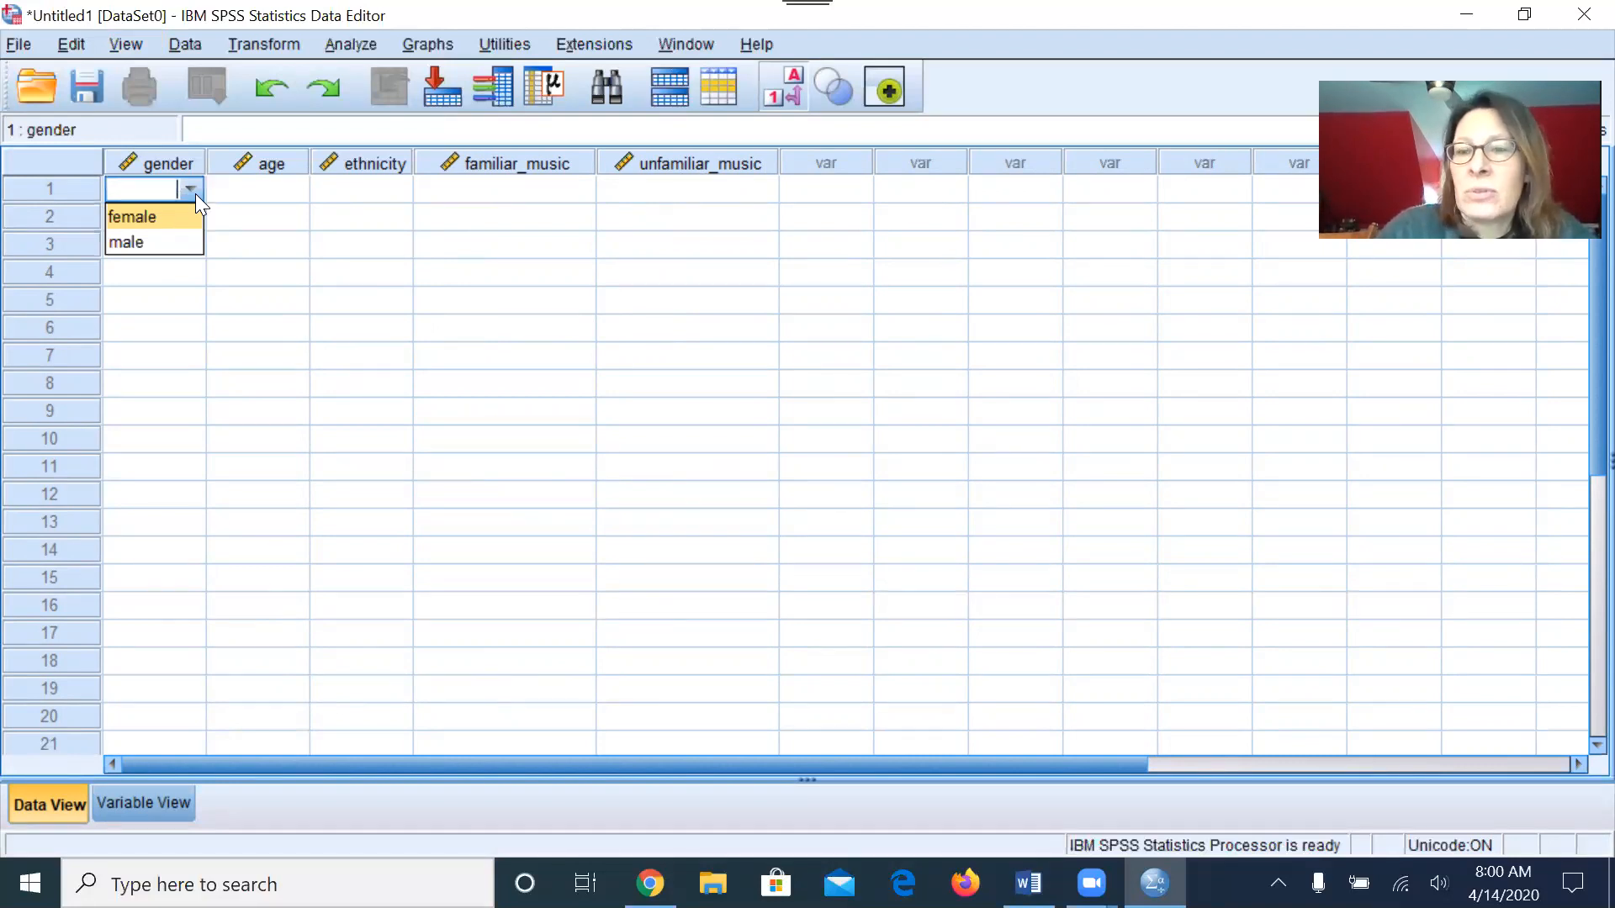
left_click(180, 217)
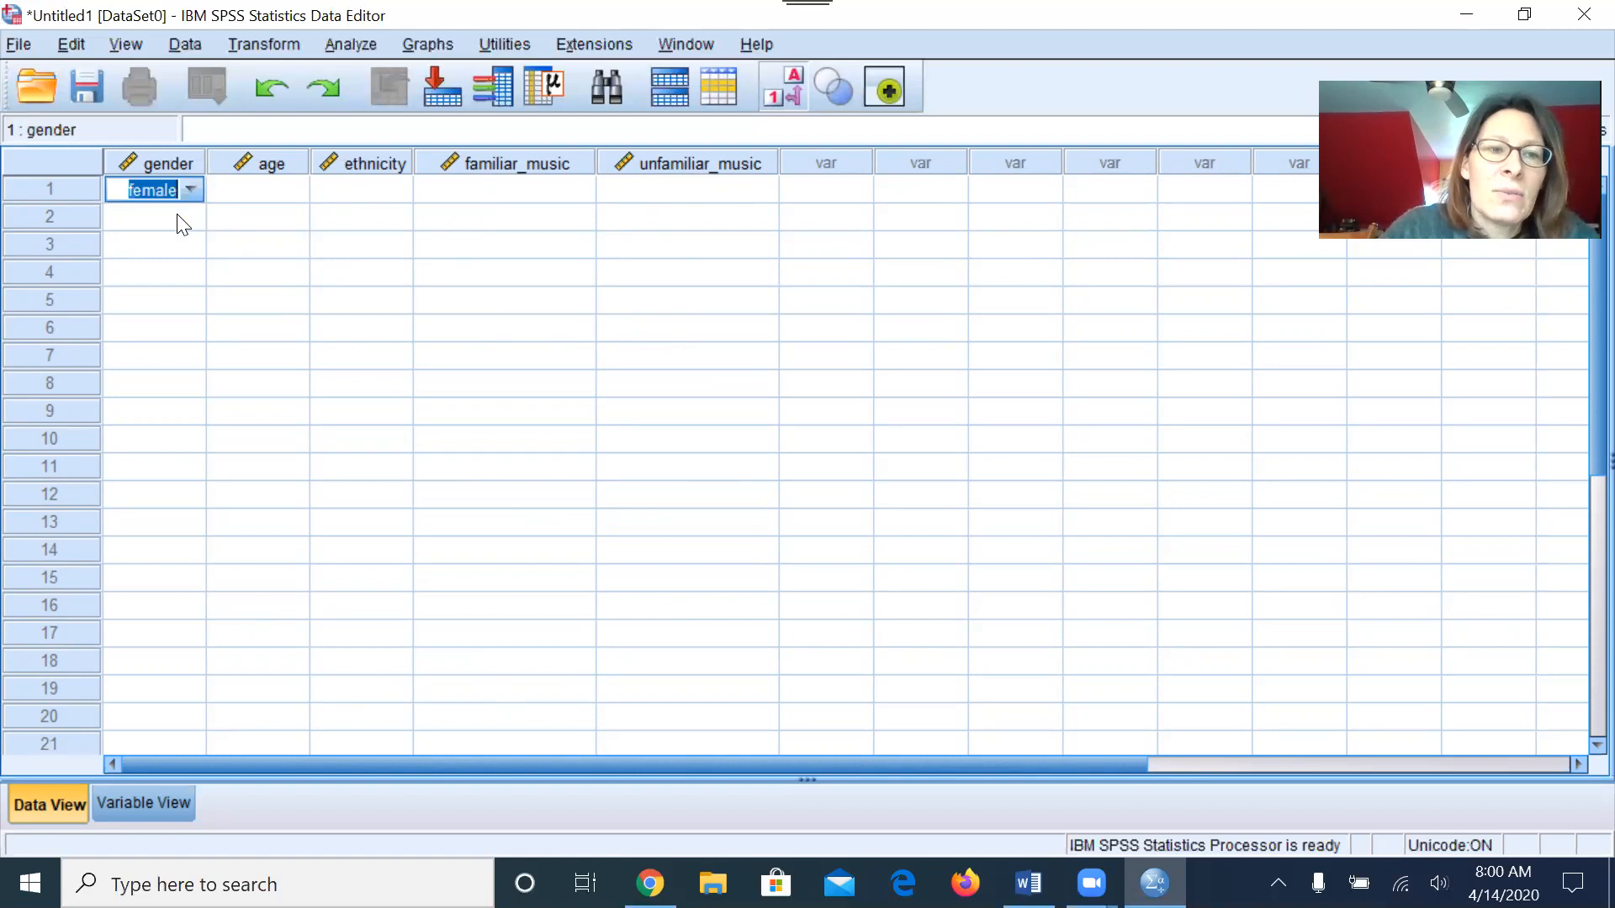
left_click(193, 216)
left_click(193, 217)
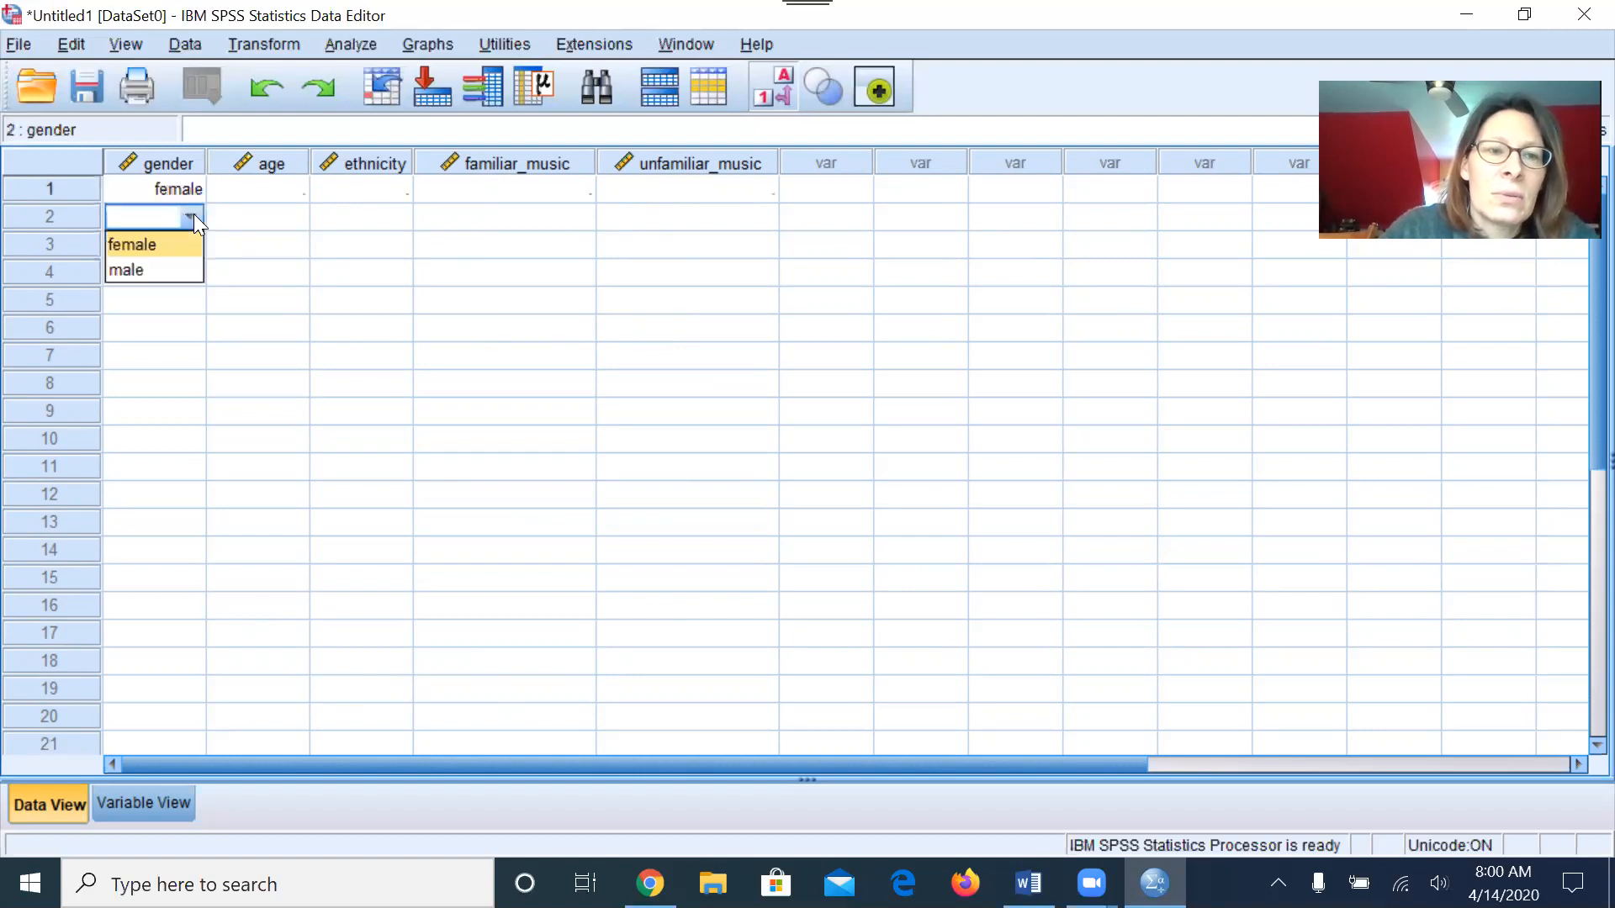
left_click(174, 272)
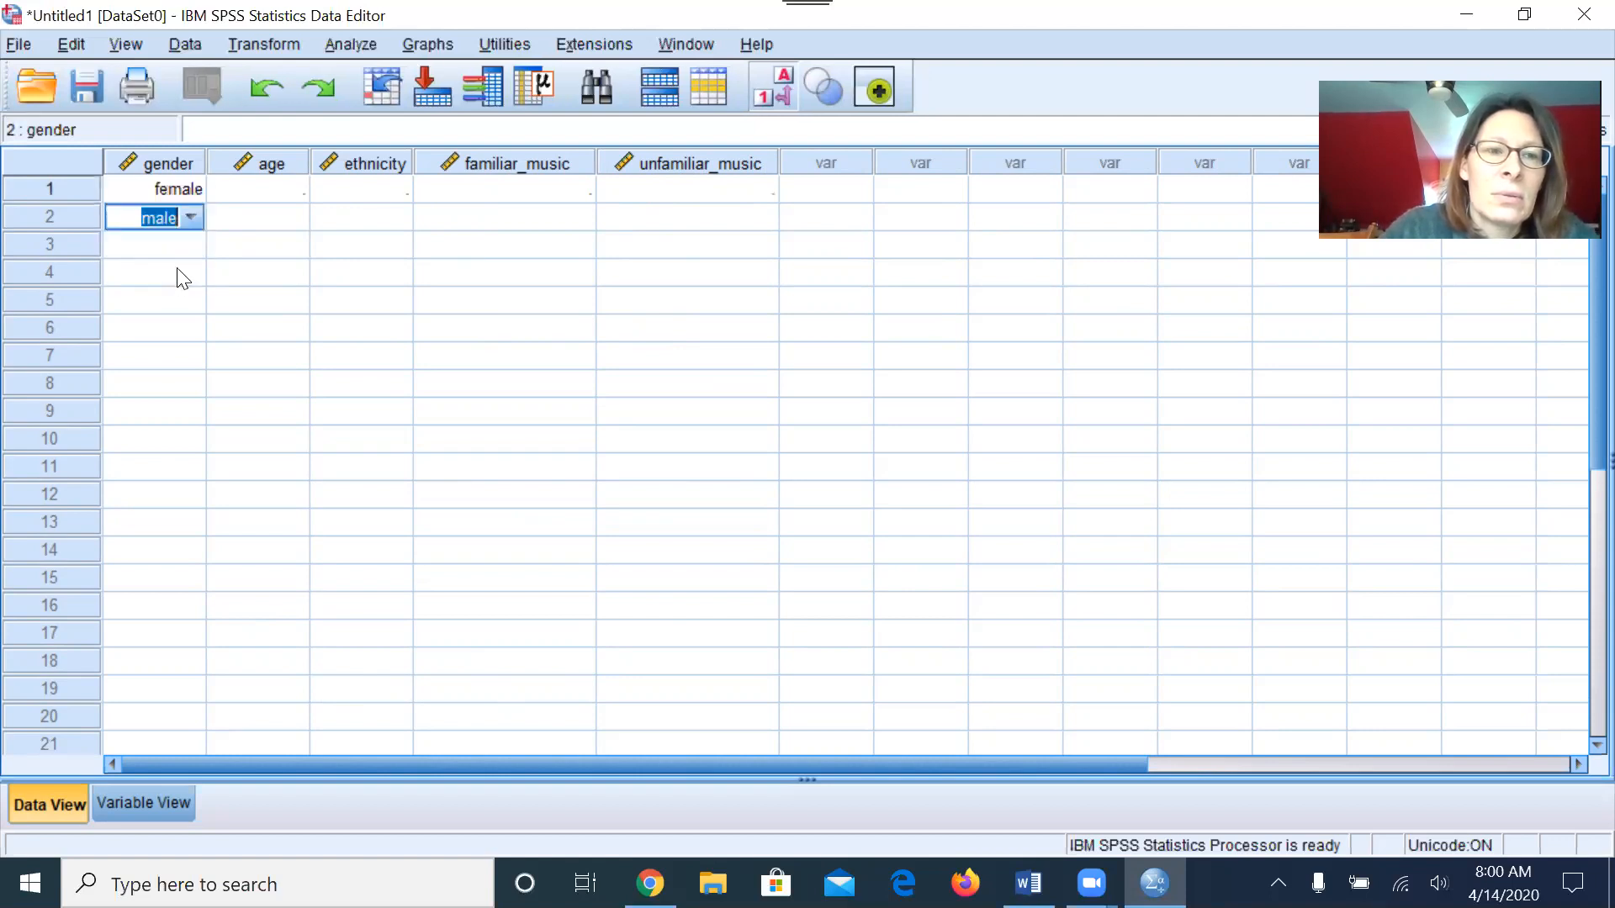
left_click(194, 244)
left_click(194, 244)
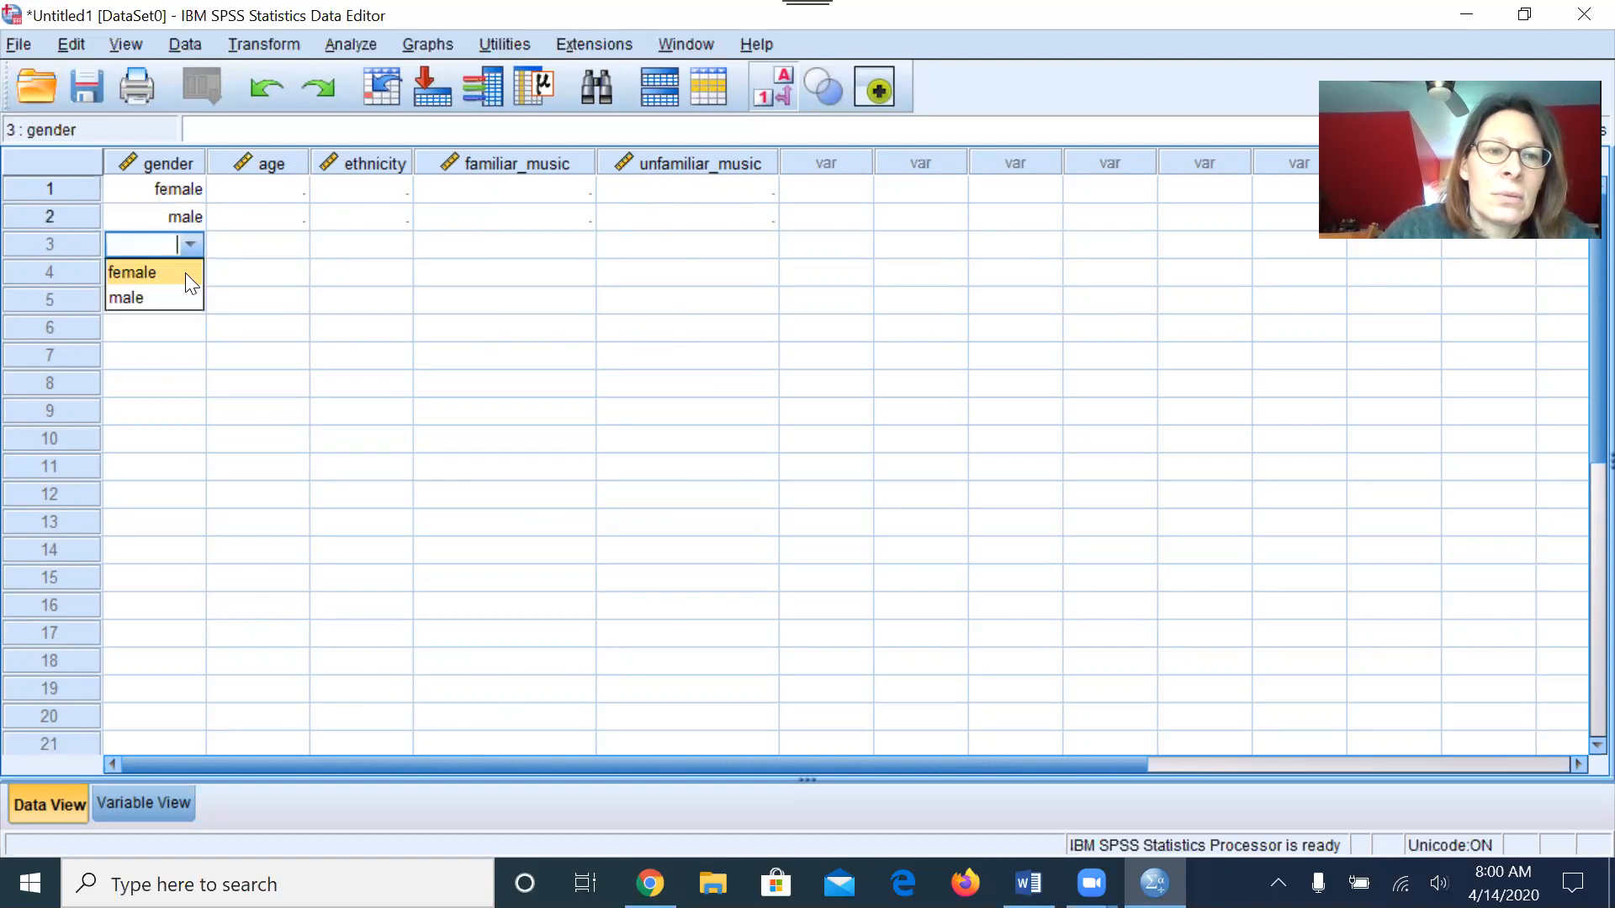
left_click(185, 272)
Step: Enter the gender of cases 4 to 6 as male, male and female
left_click(198, 278)
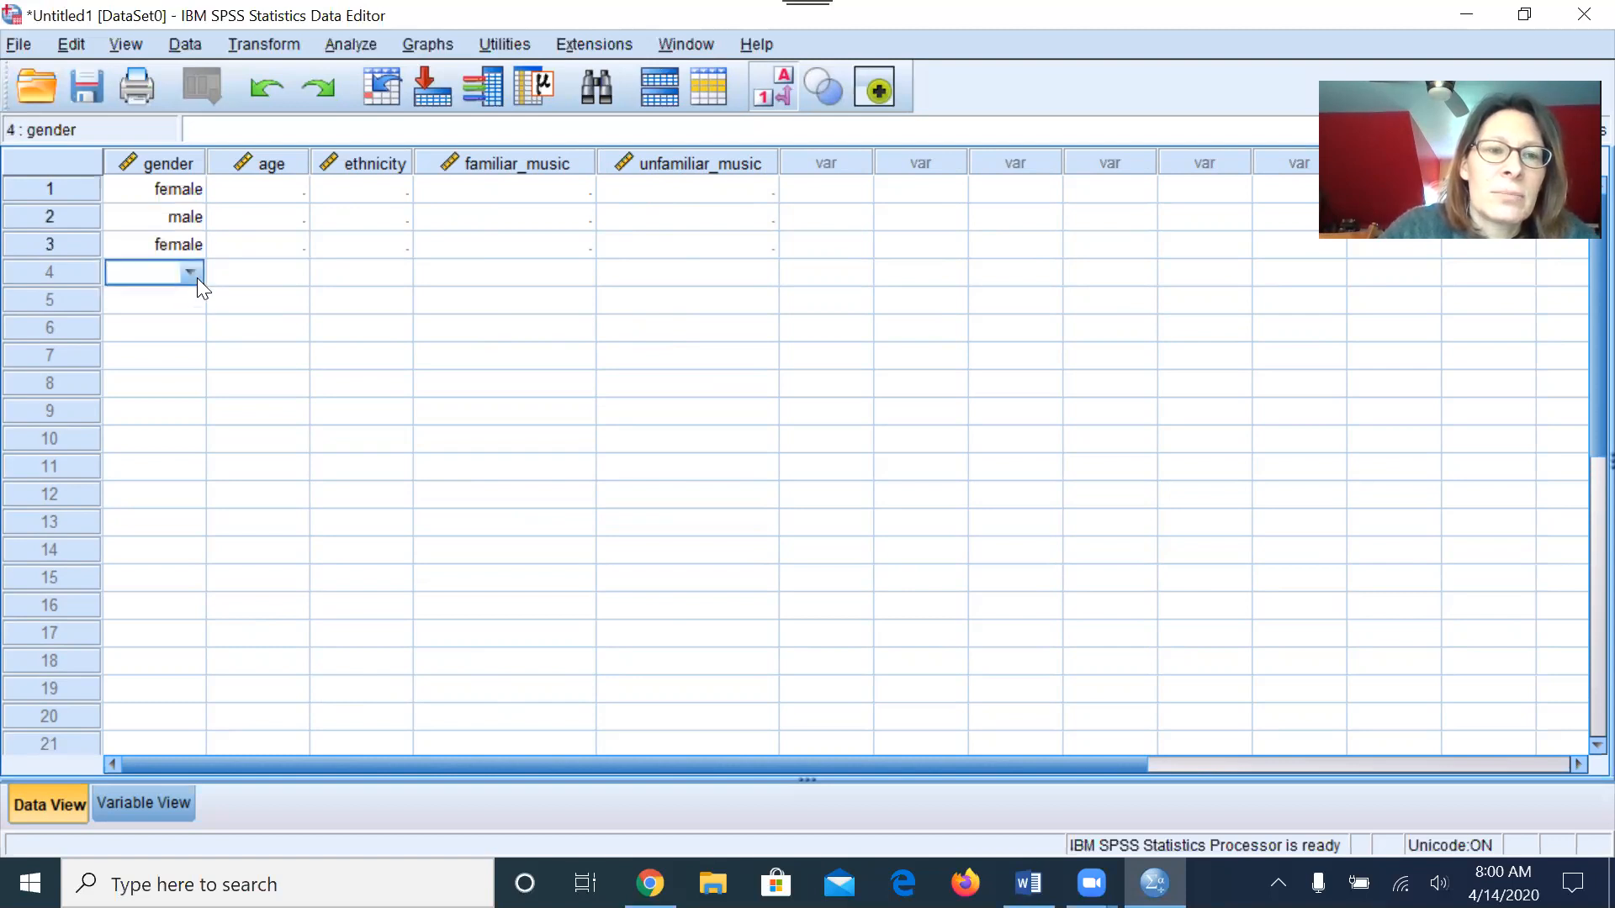
left_click(186, 274)
left_click(173, 326)
left_click(195, 304)
left_click(191, 306)
left_click(180, 355)
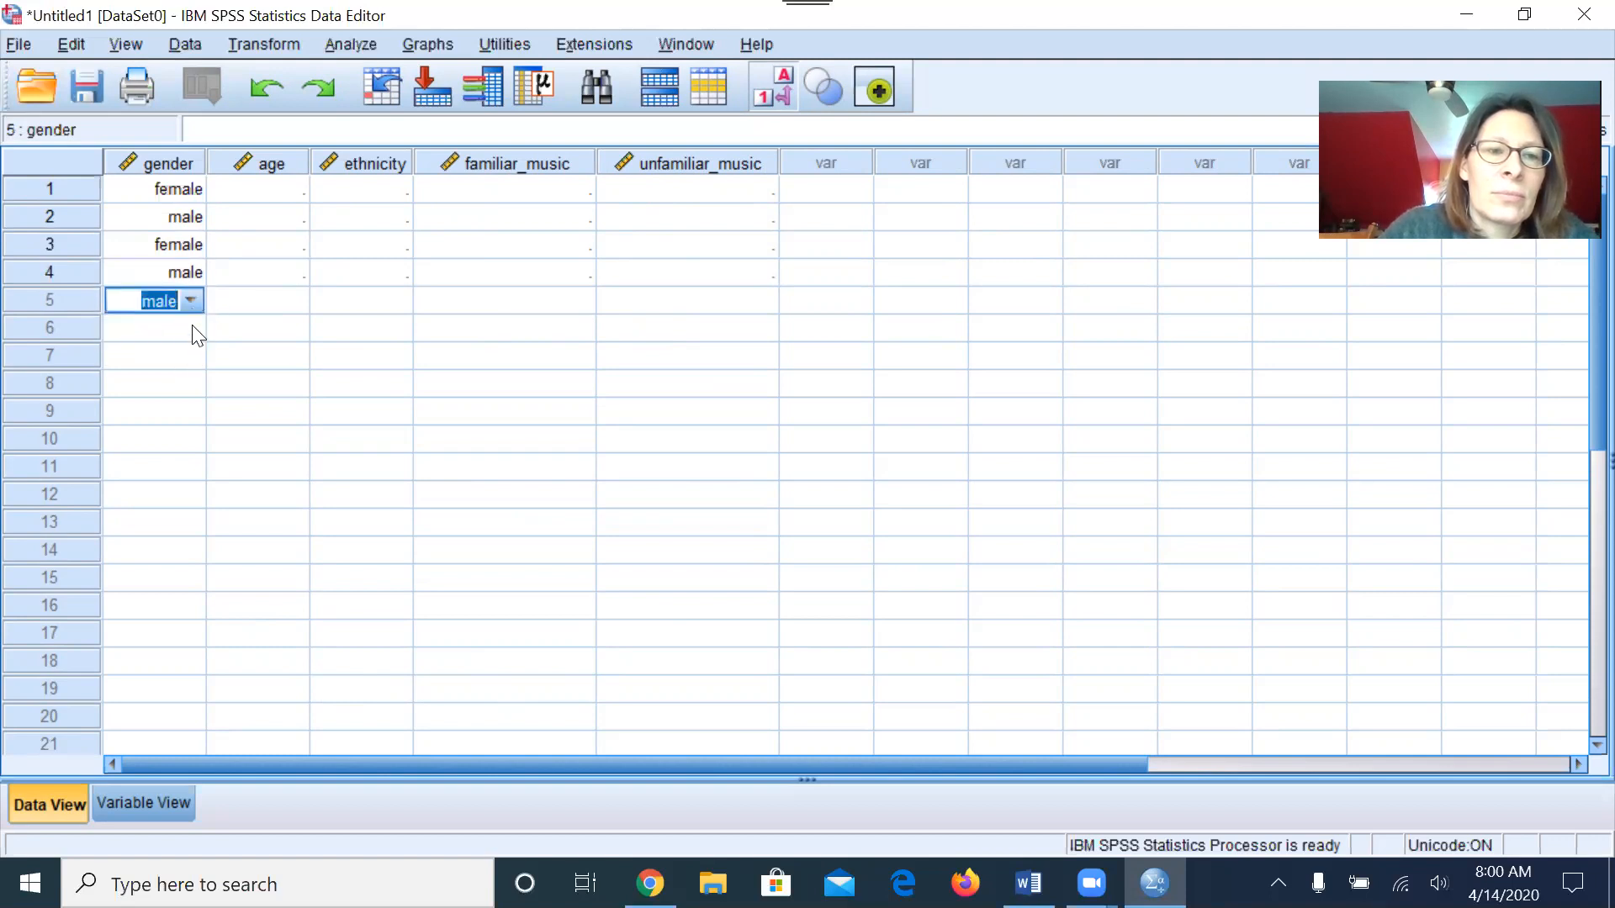
left_click(192, 326)
left_click(192, 327)
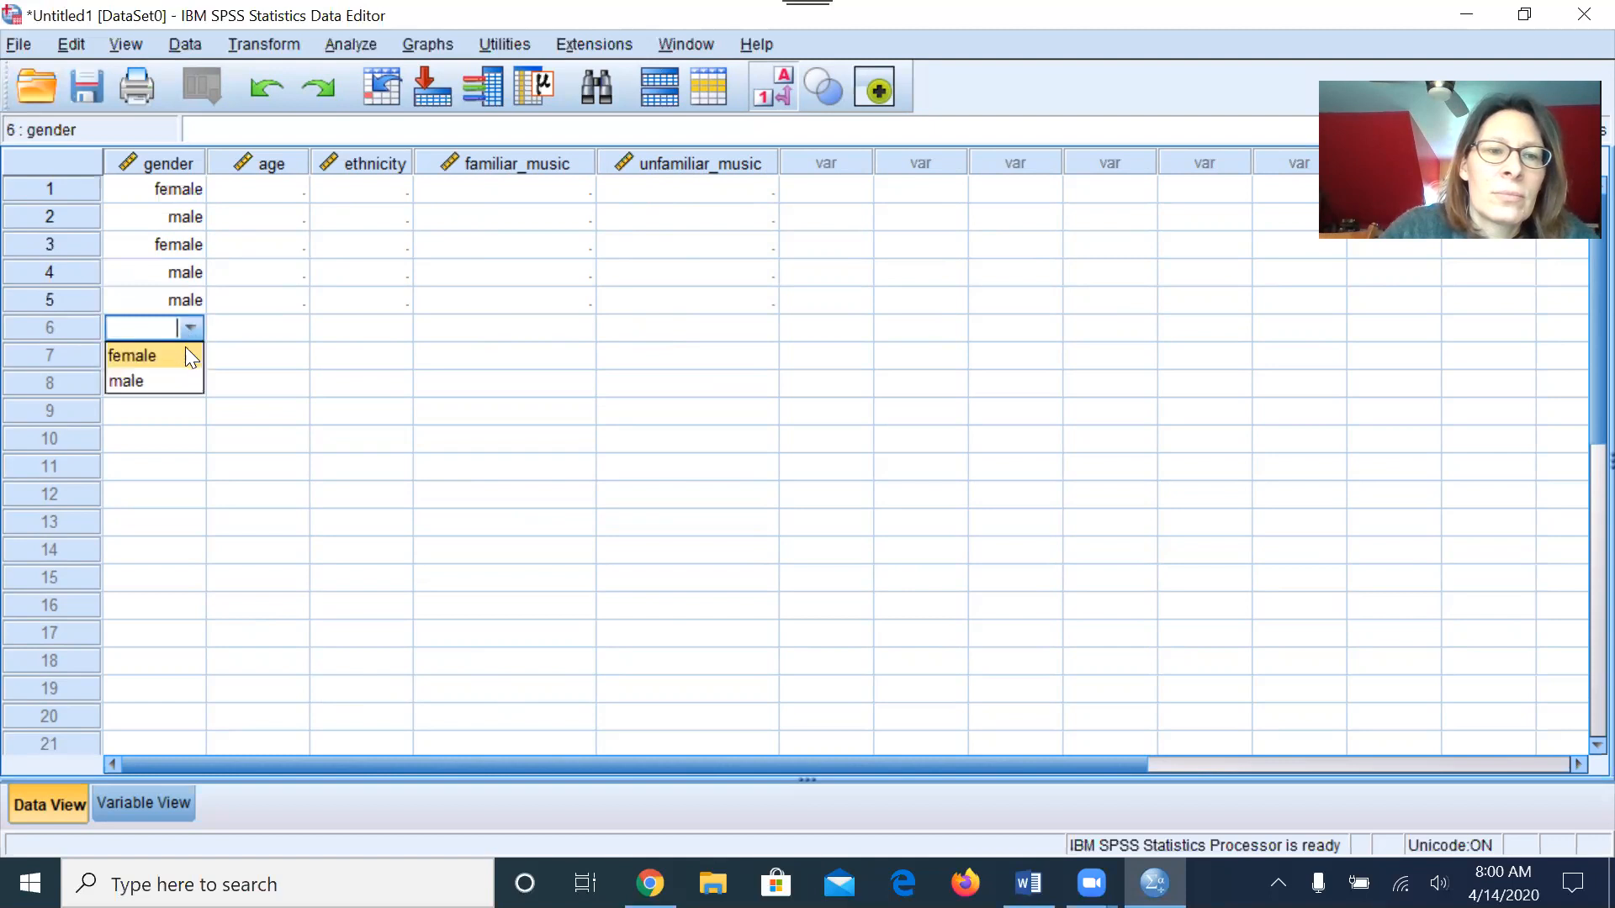
left_click(185, 355)
Step: Set the gender of case 7 to male and of case 8 to female
left_click(191, 355)
left_click(190, 355)
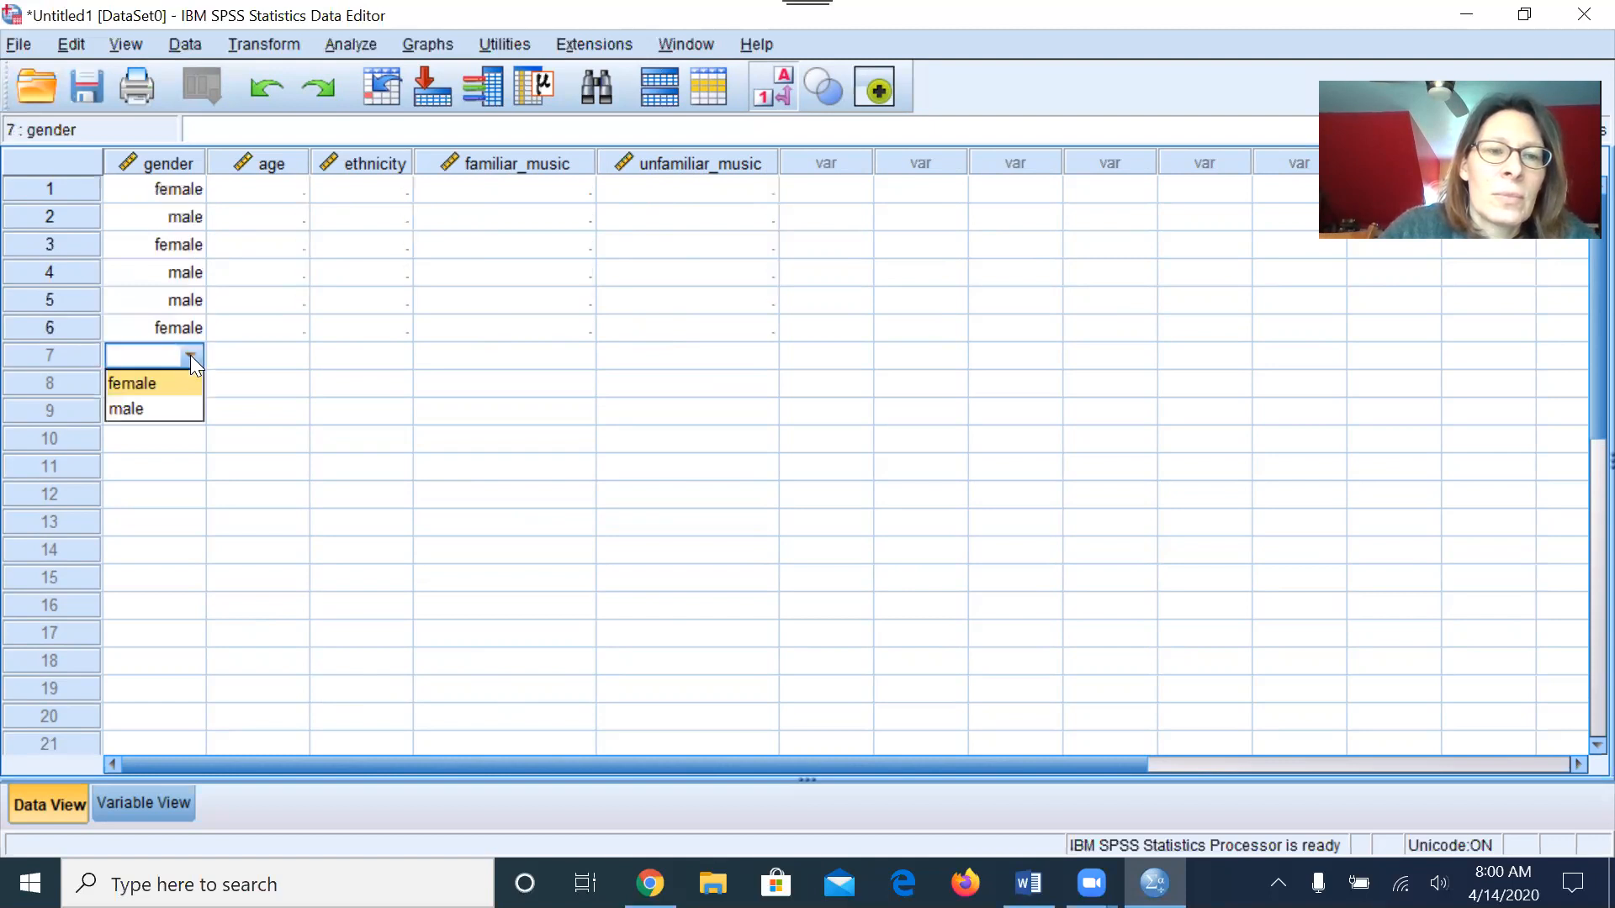
left_click(185, 408)
left_click(193, 385)
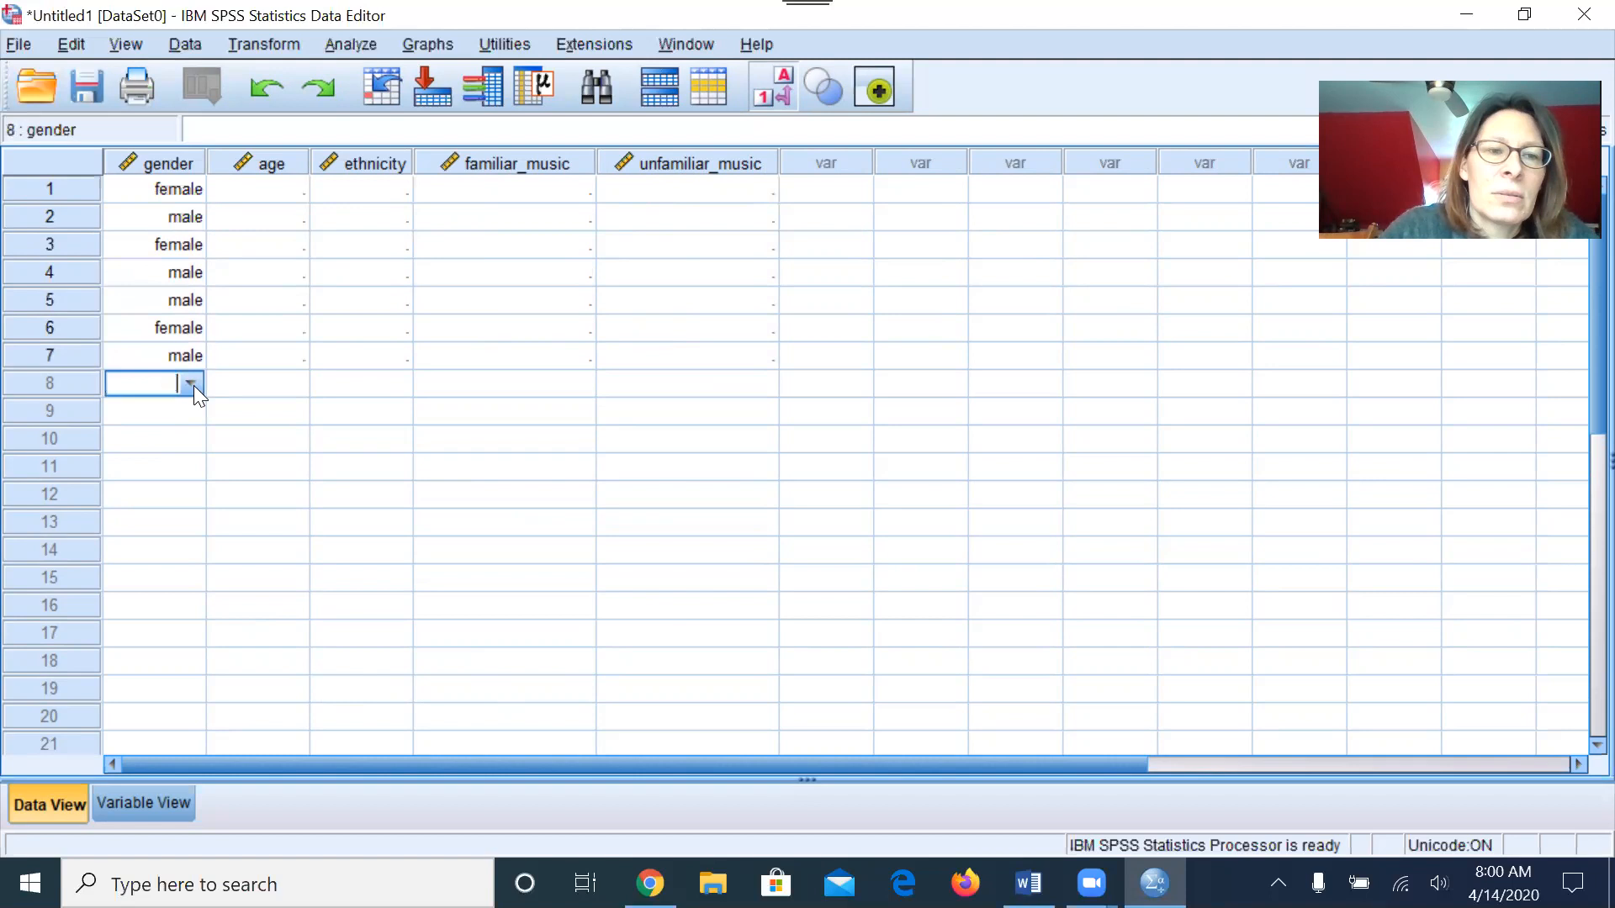
left_click(194, 385)
left_click(190, 411)
Step: Set the gender of case 9 to female and of case 10 to male
left_click(190, 414)
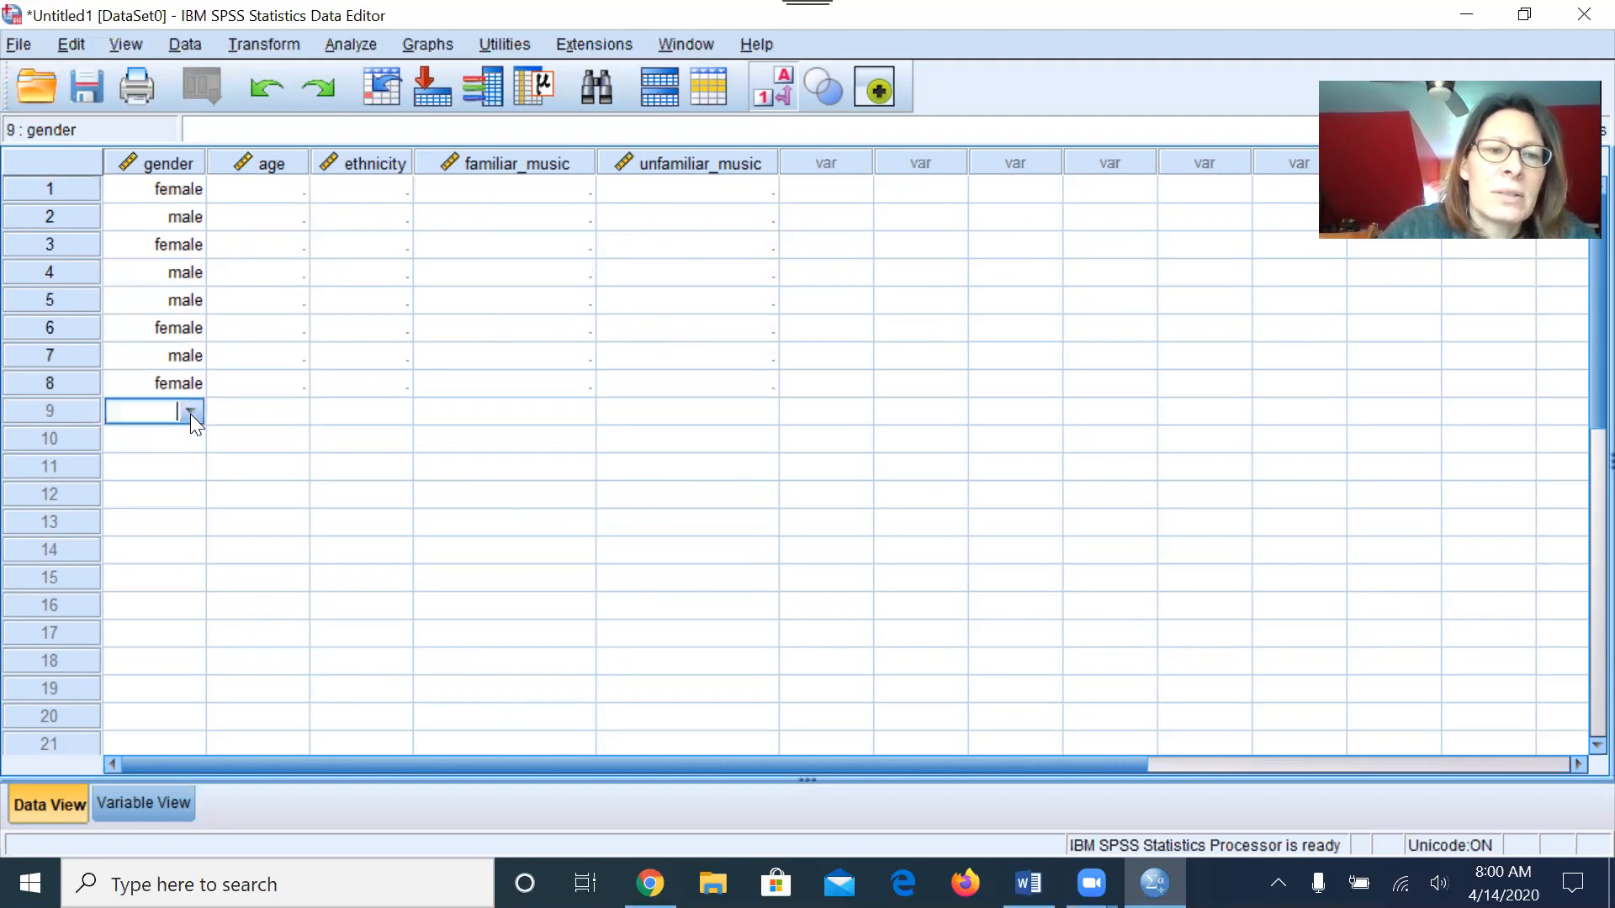
left_click(190, 414)
left_click(186, 439)
left_click(187, 439)
left_click(187, 439)
left_click(185, 490)
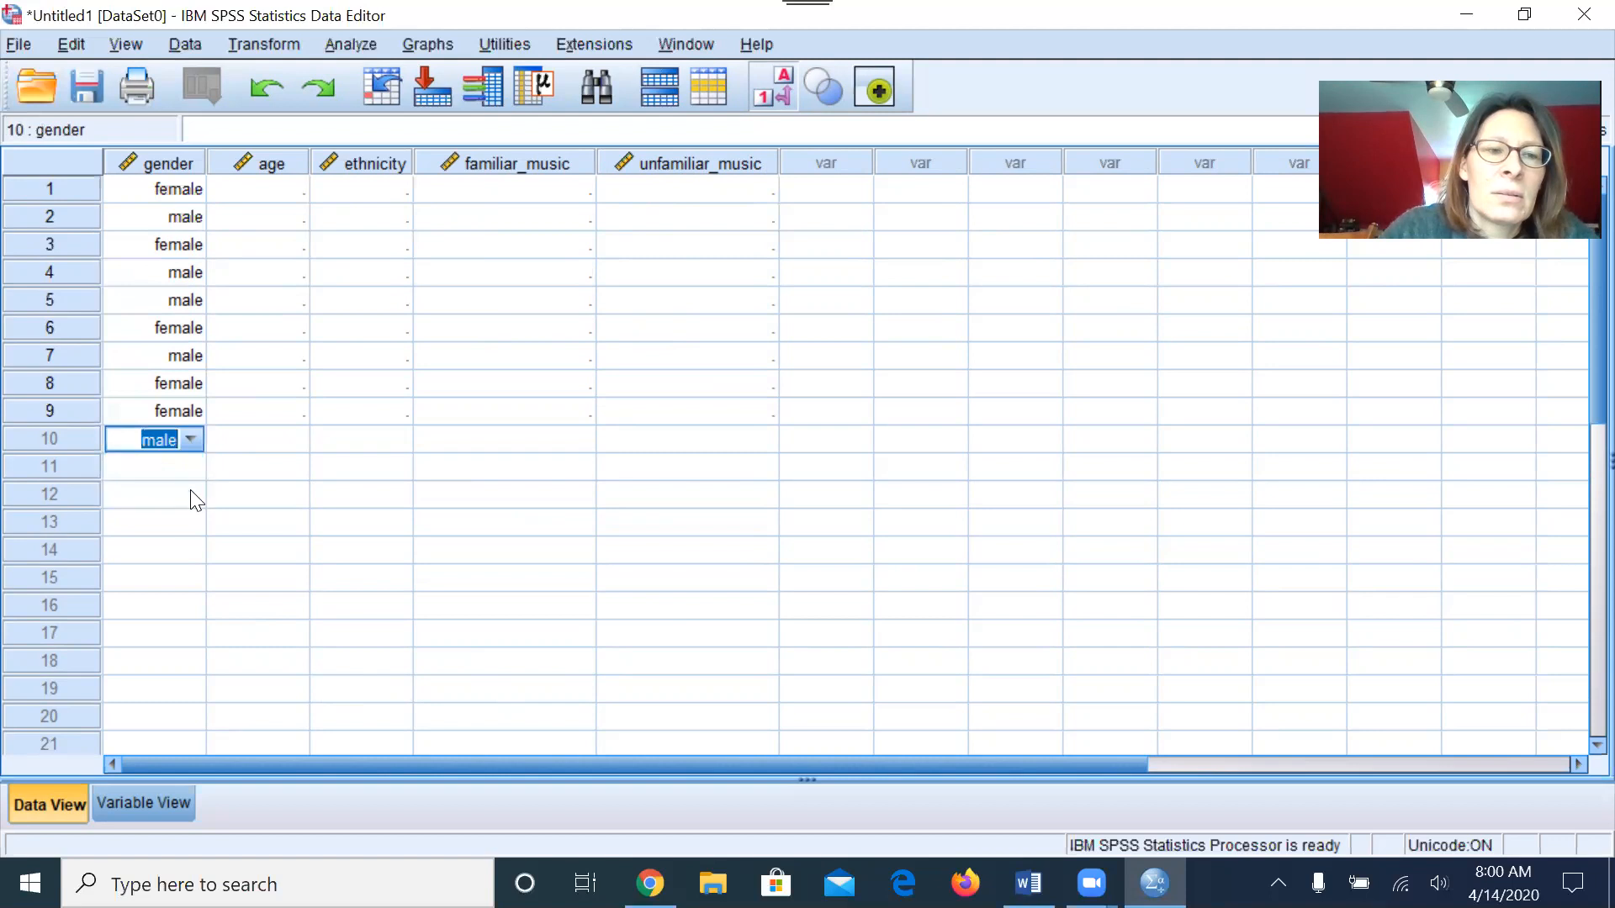
left_click(173, 521)
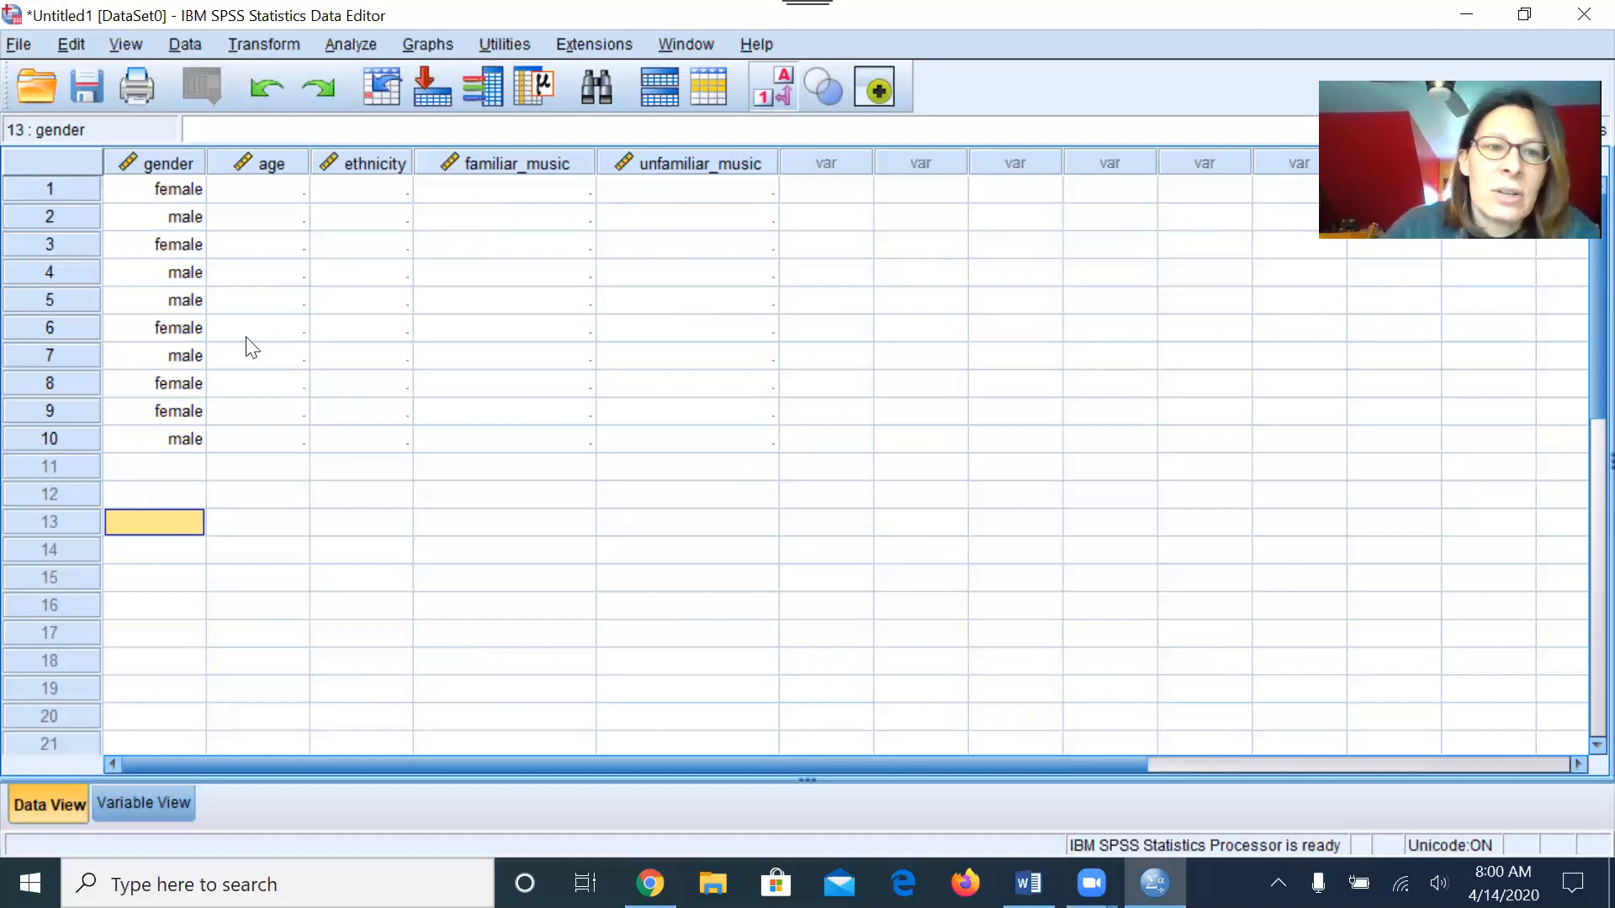
Step: Enter the ages 20 and 18 for cases 1 and 2
left_click(273, 202)
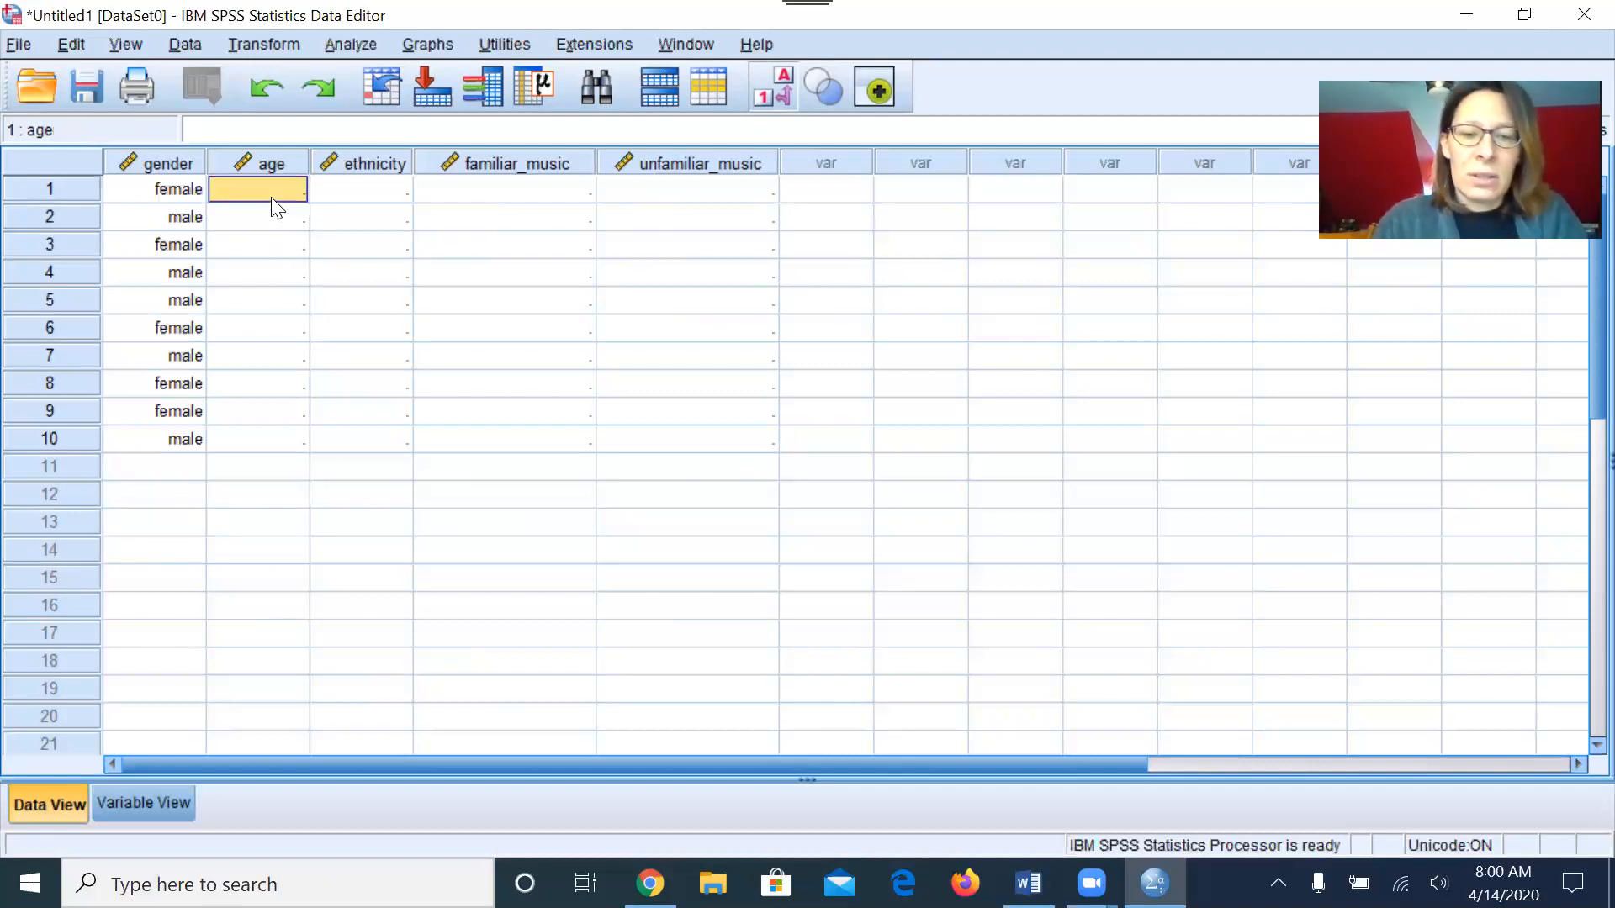
type("20")
key("Return")
type("2")
key("BackSpace")
type("18")
key("Return")
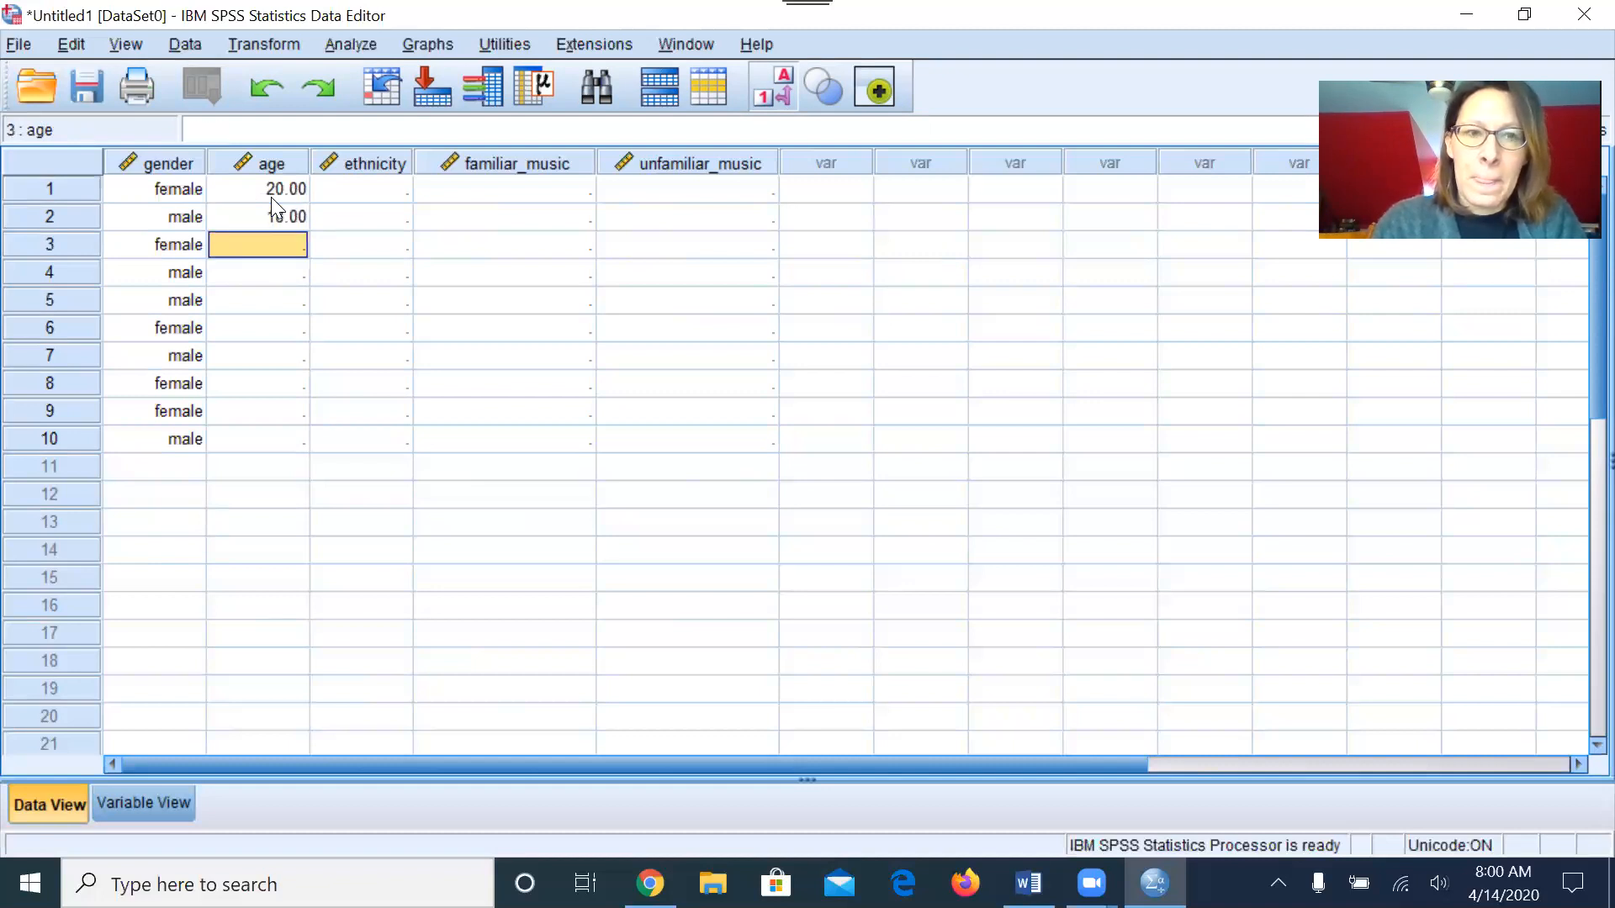
Step: Enter the ages 19, 22, 20 and 20 for cases 3 to 6
type("19")
key("Return")
type("22")
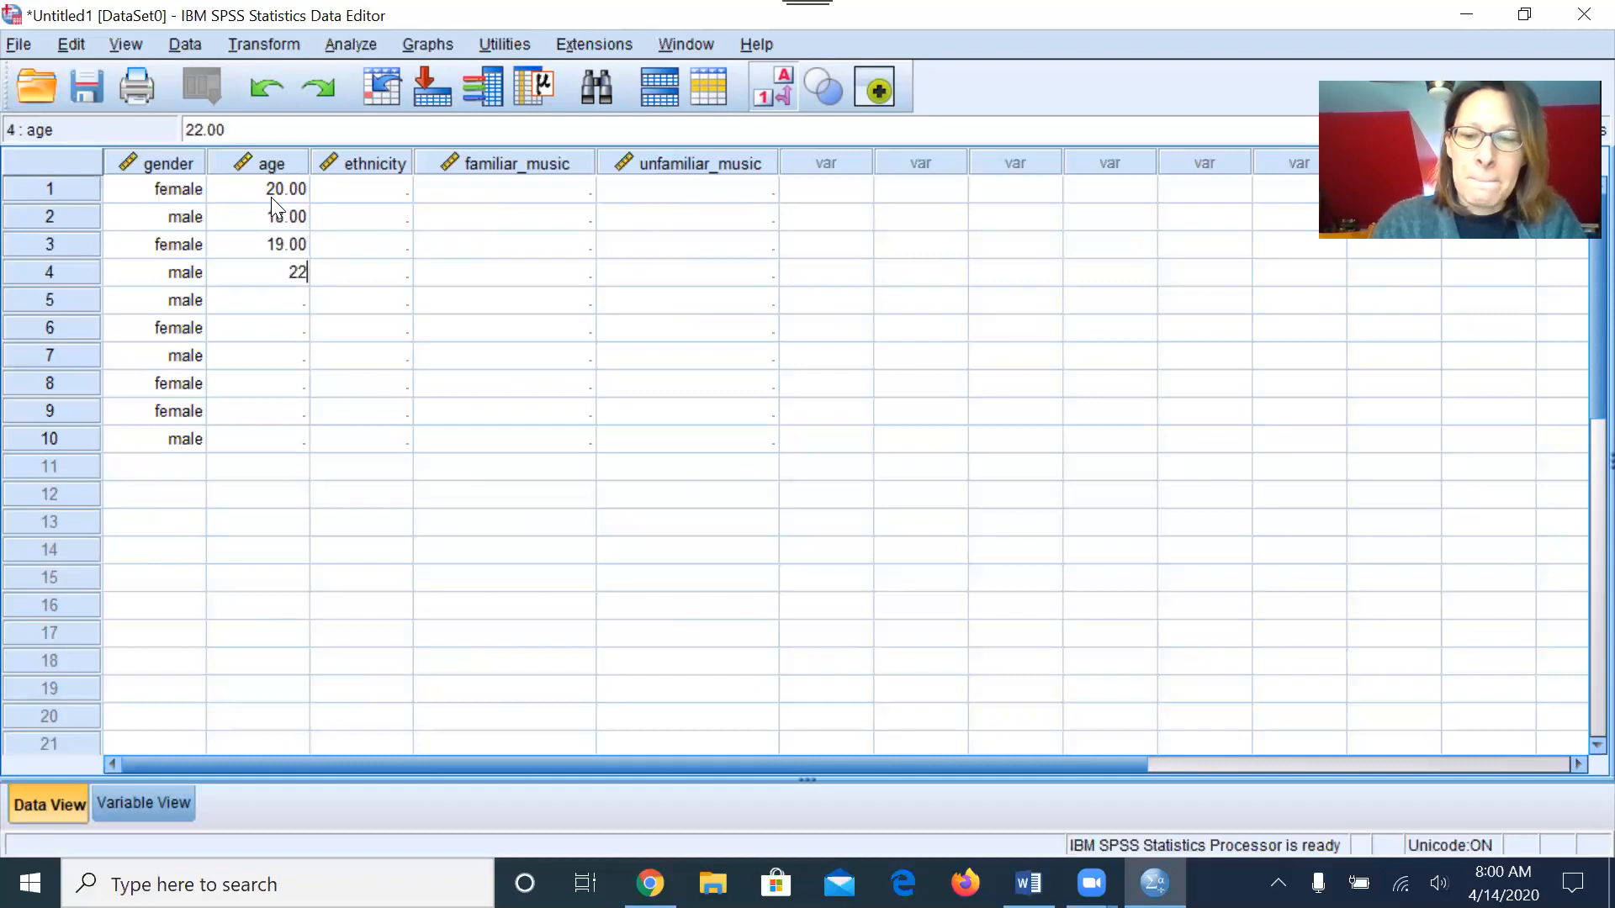
key("Return")
type("20")
key("Return")
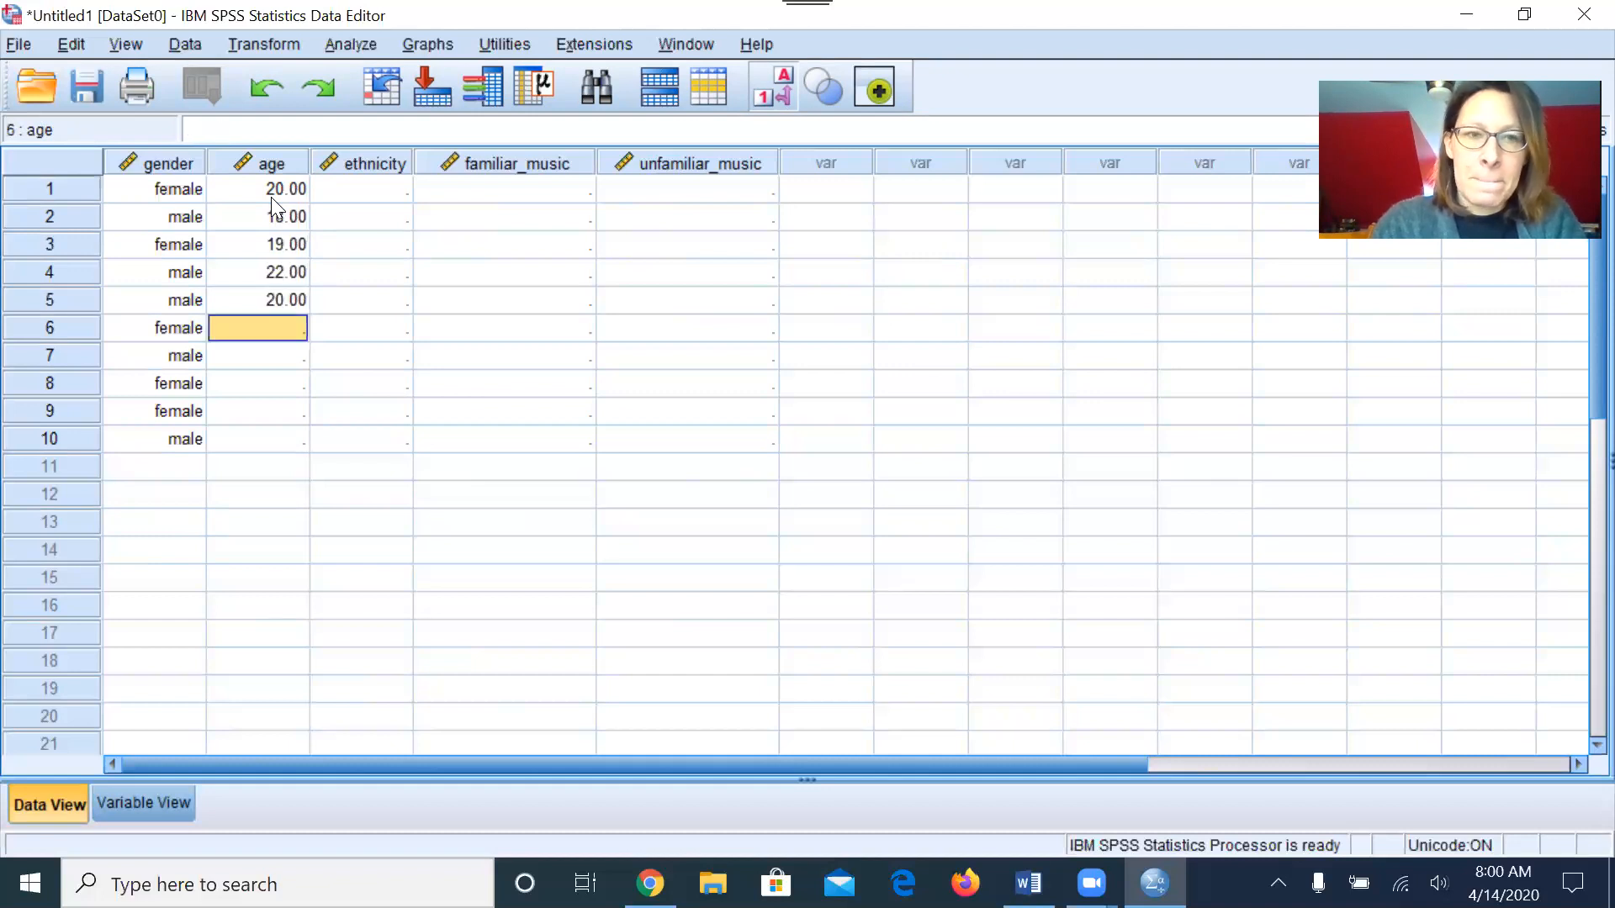
type("20")
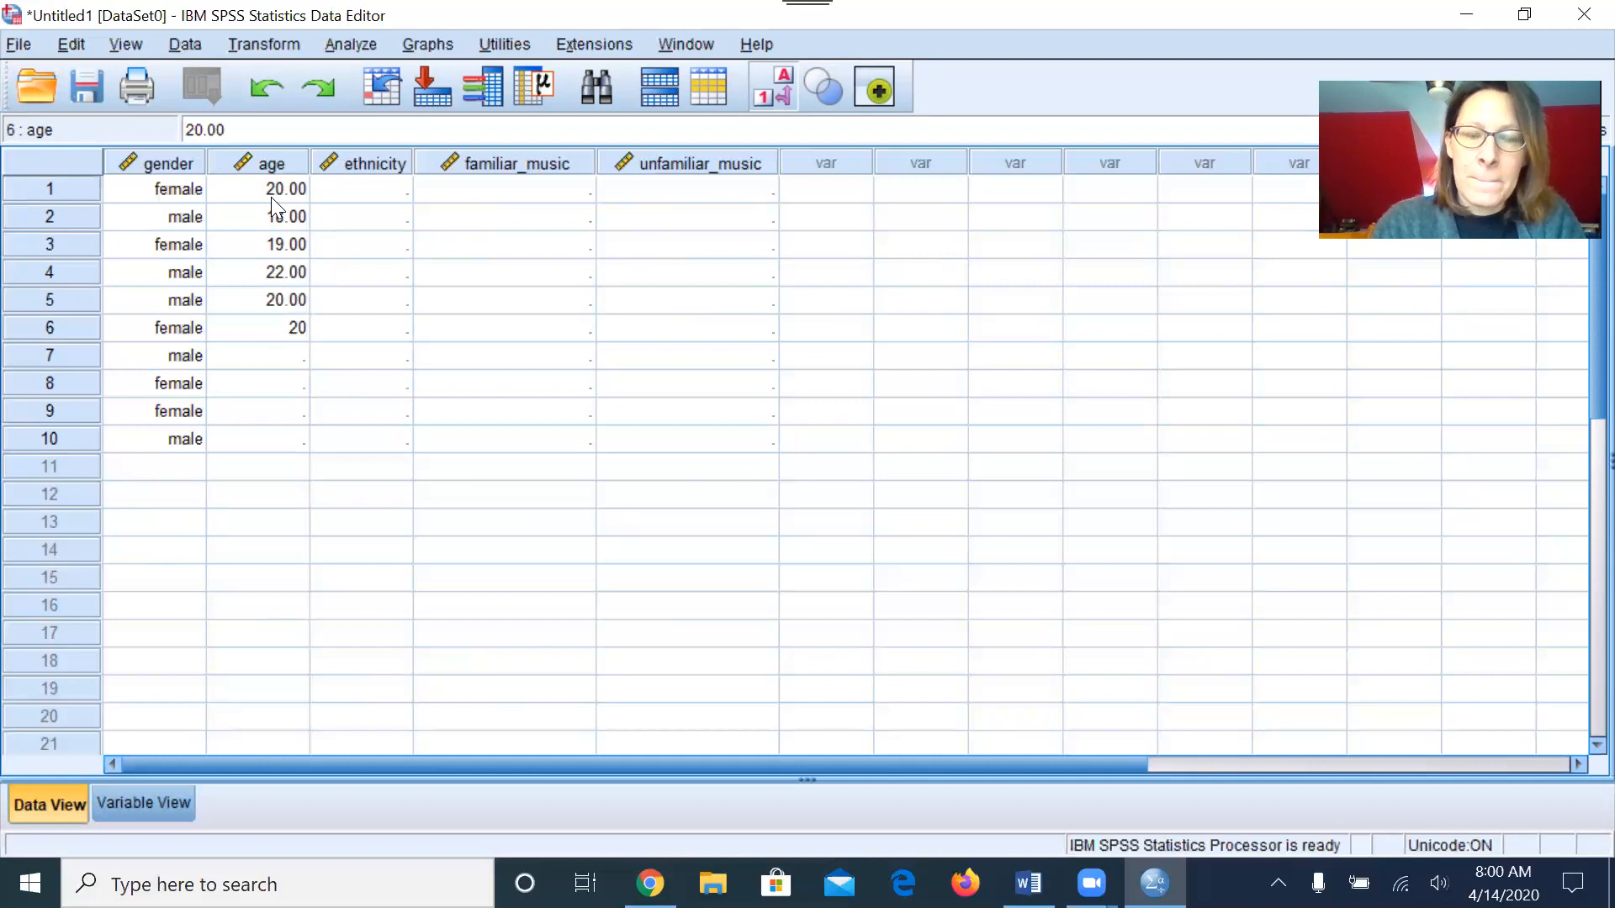
key("Return")
Step: Enter the age 21 for case 7 and 19 for each of cases 8 to 10
type("21")
key("Return")
type("19")
key("Return")
type("19")
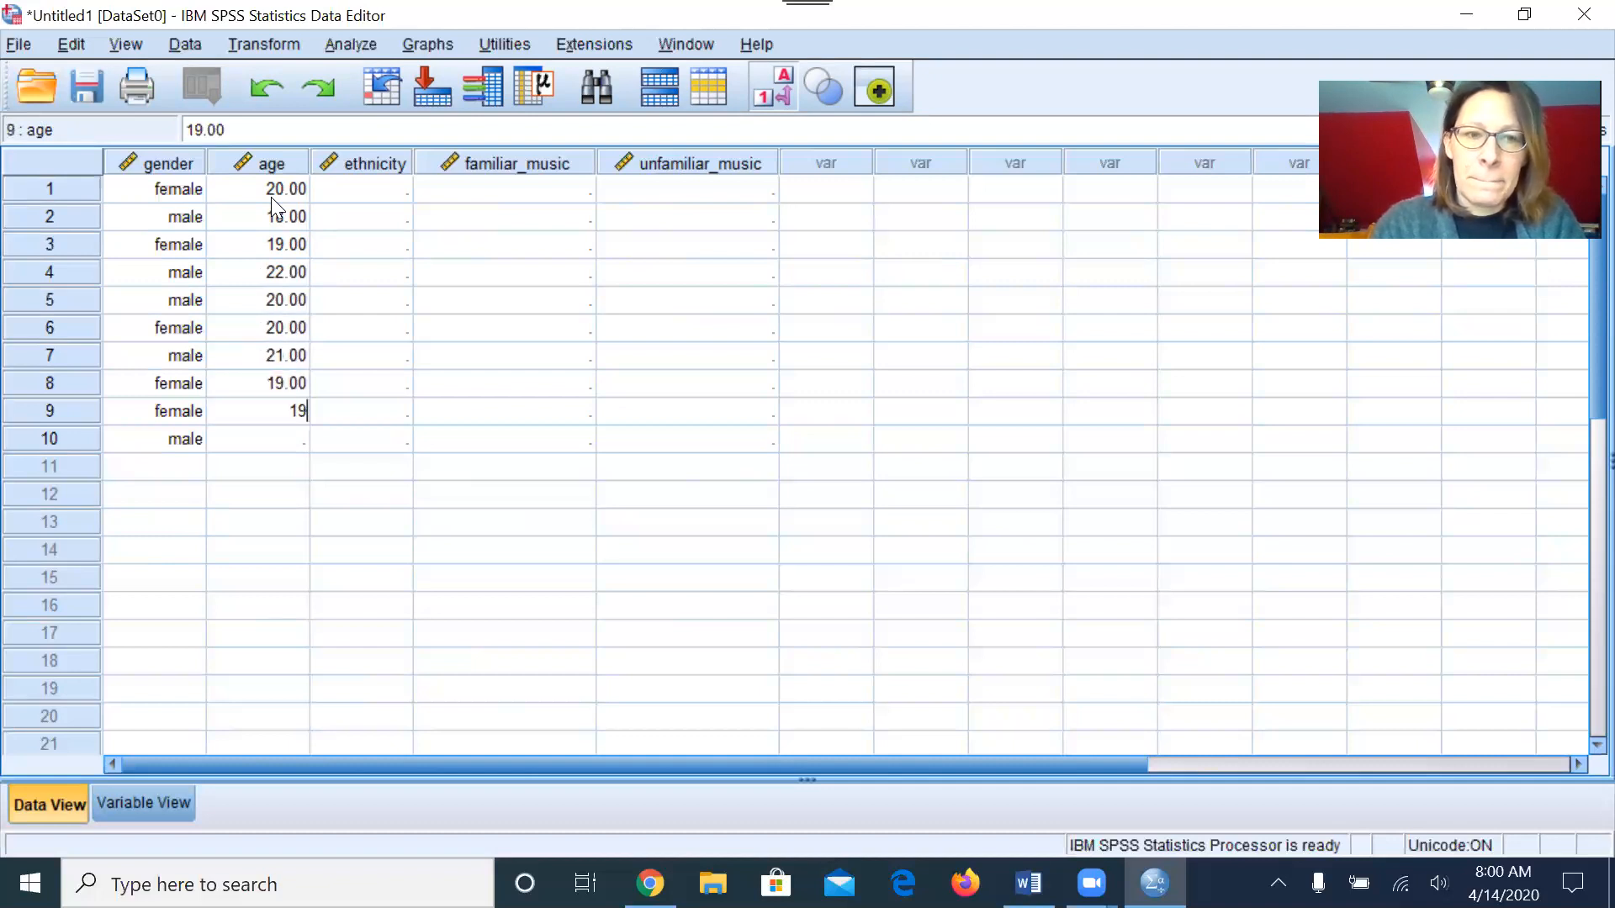
key("Return")
type("19")
key("Return")
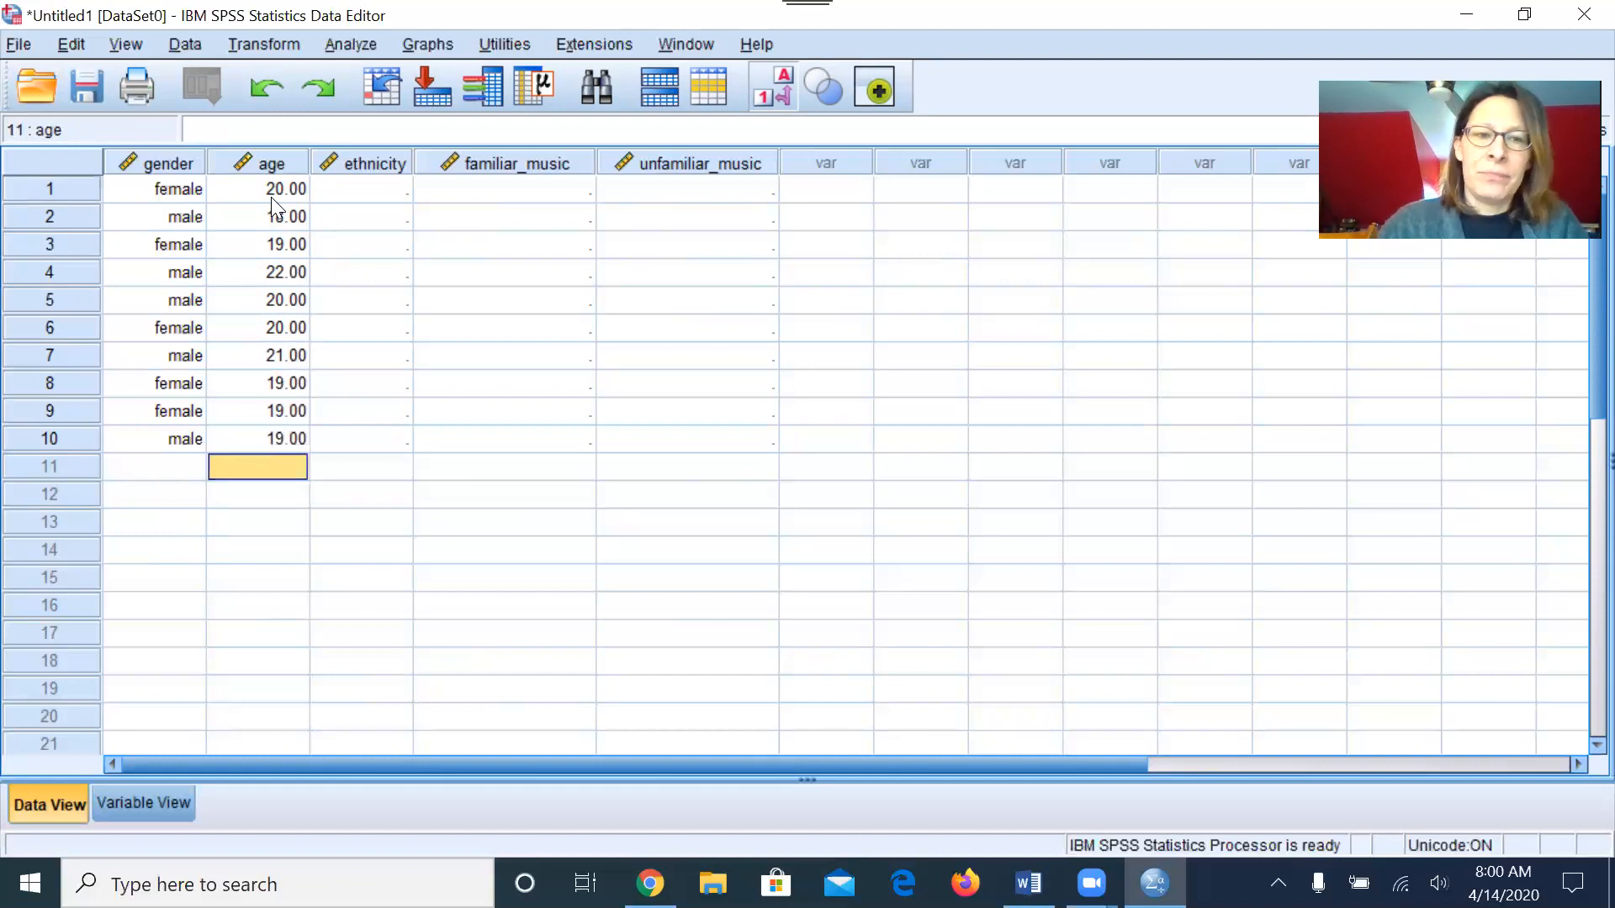
Step: Set the ethnicity of case 1 to European-American and of case 2 to African-American
key("Right")
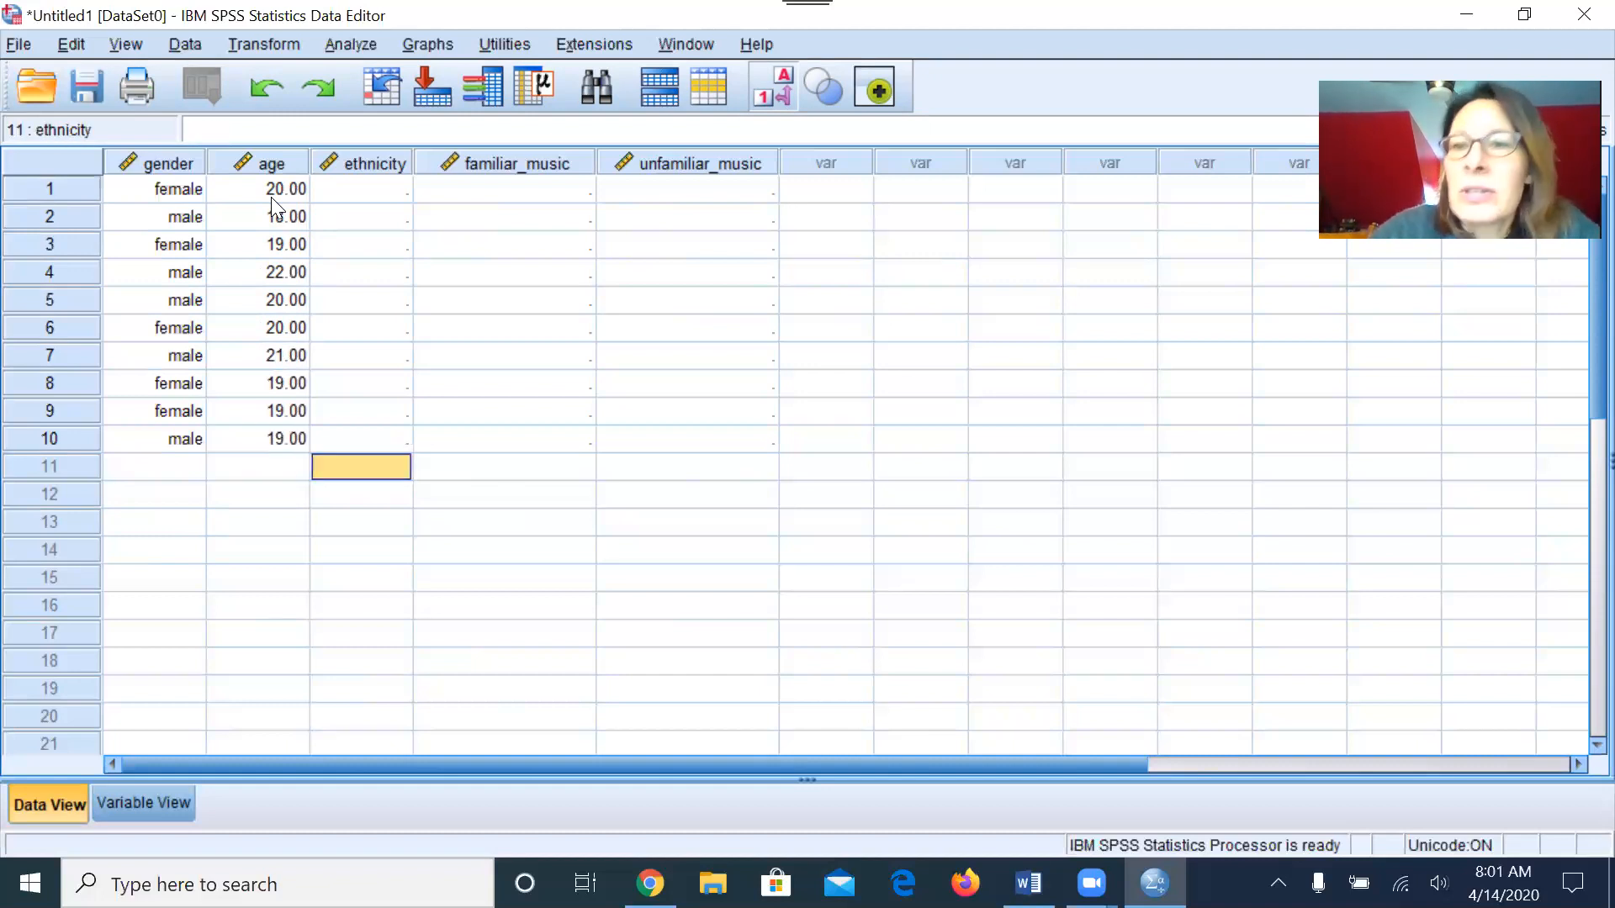
left_click(397, 190)
left_click(397, 190)
left_click(397, 190)
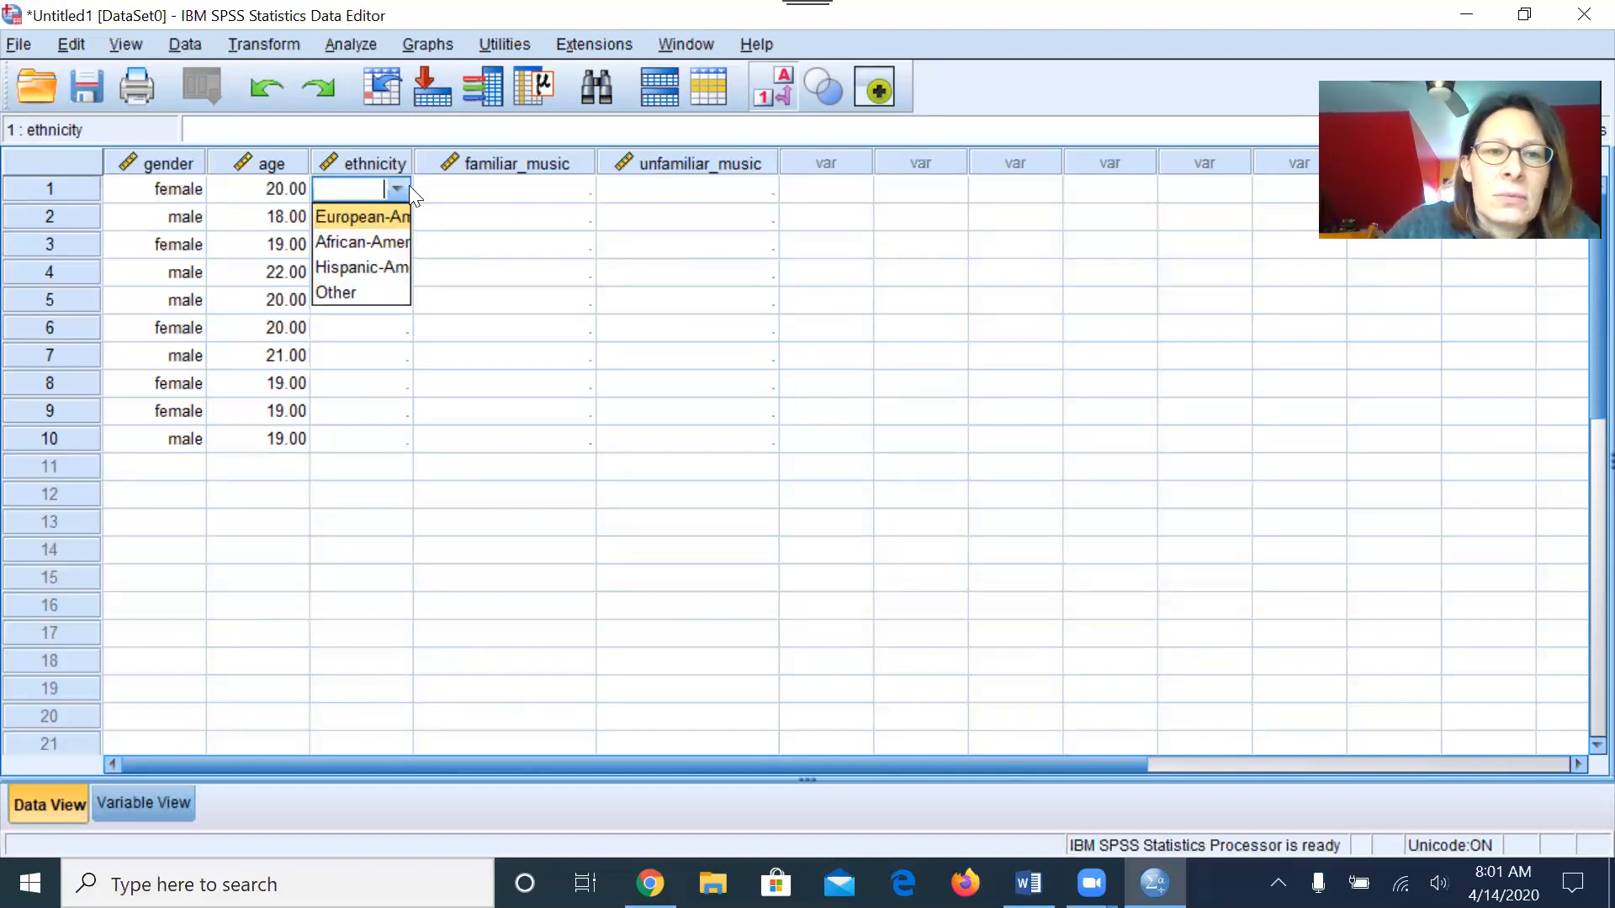
left_click(395, 215)
left_click(399, 216)
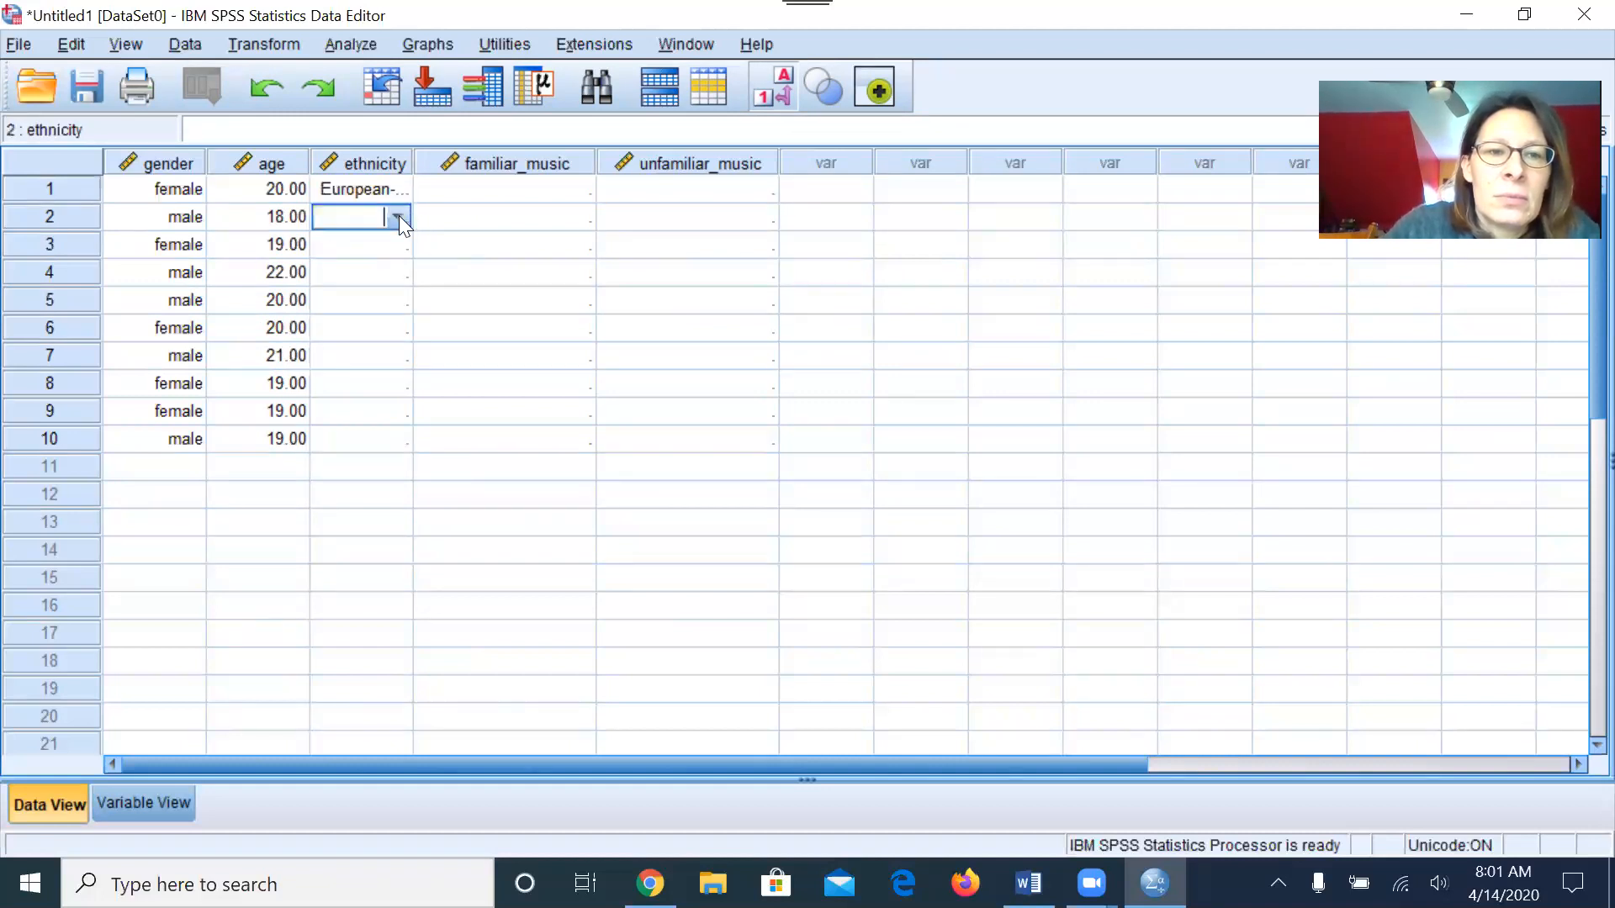
left_click(399, 217)
left_click(399, 270)
Step: Set the ethnicity of case 3 to Hispanic-American and of case 4 to European-American
left_click(399, 243)
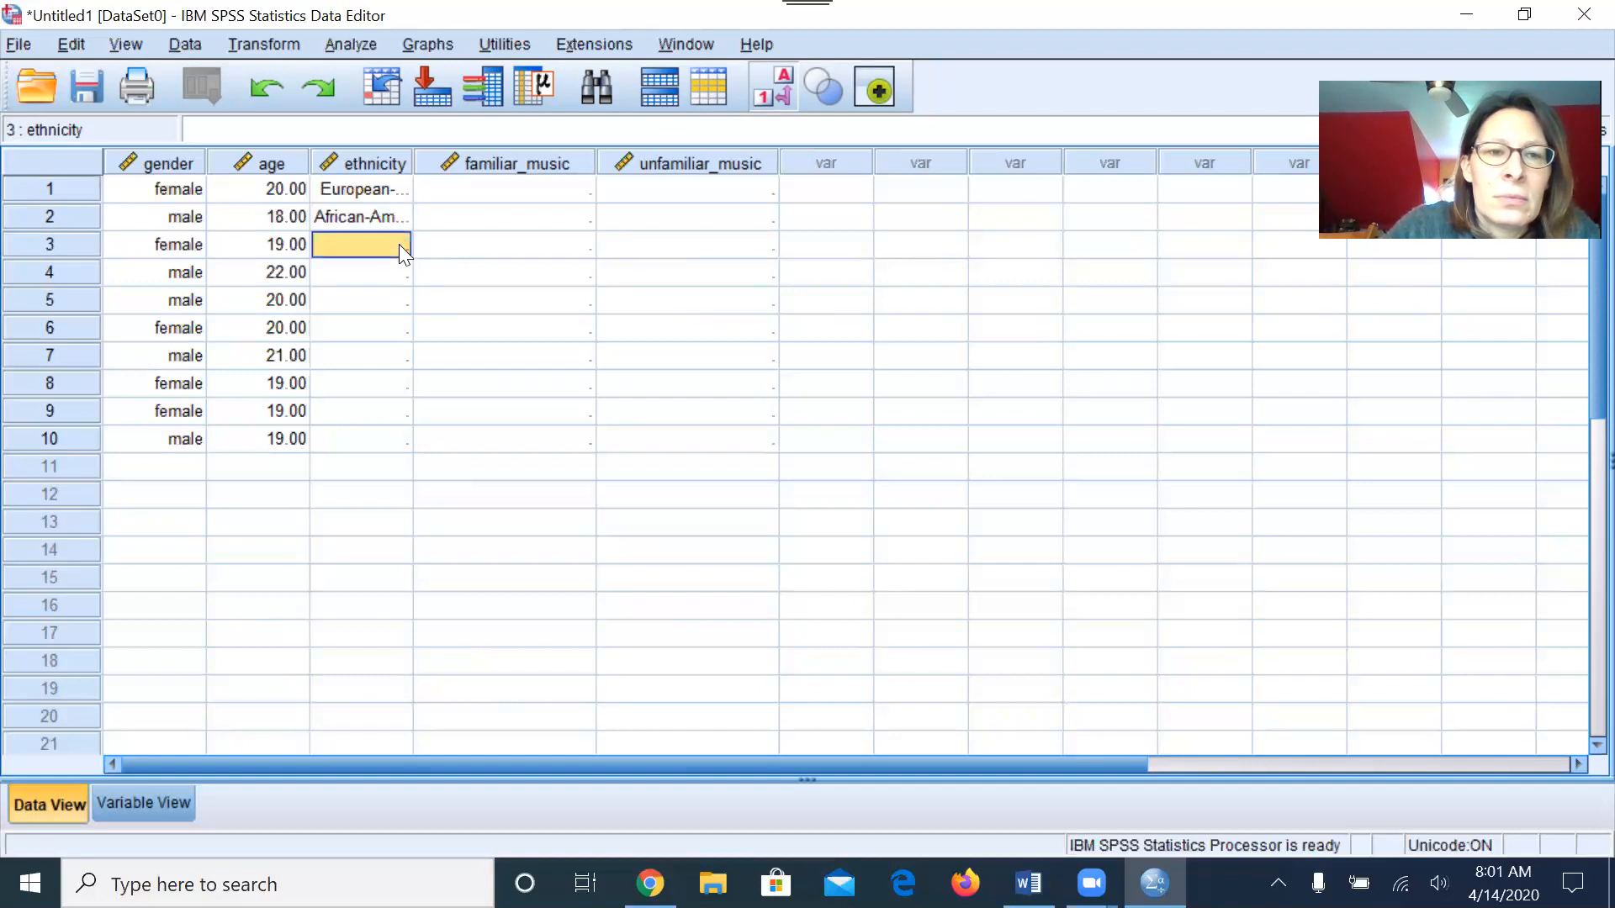
left_click(399, 244)
left_click(397, 324)
left_click(401, 272)
left_click(400, 272)
left_click(397, 301)
Step: Set the ethnicity of case 5 to African-American and of case 6 to Hispanic-American
left_click(397, 301)
left_click(397, 301)
left_click(396, 355)
left_click(402, 329)
left_click(403, 330)
left_click(398, 407)
Step: Set the ethnicity of case 7 to European-American and of case 8 to Hispanic-American
left_click(403, 357)
left_click(404, 356)
left_click(399, 382)
left_click(399, 382)
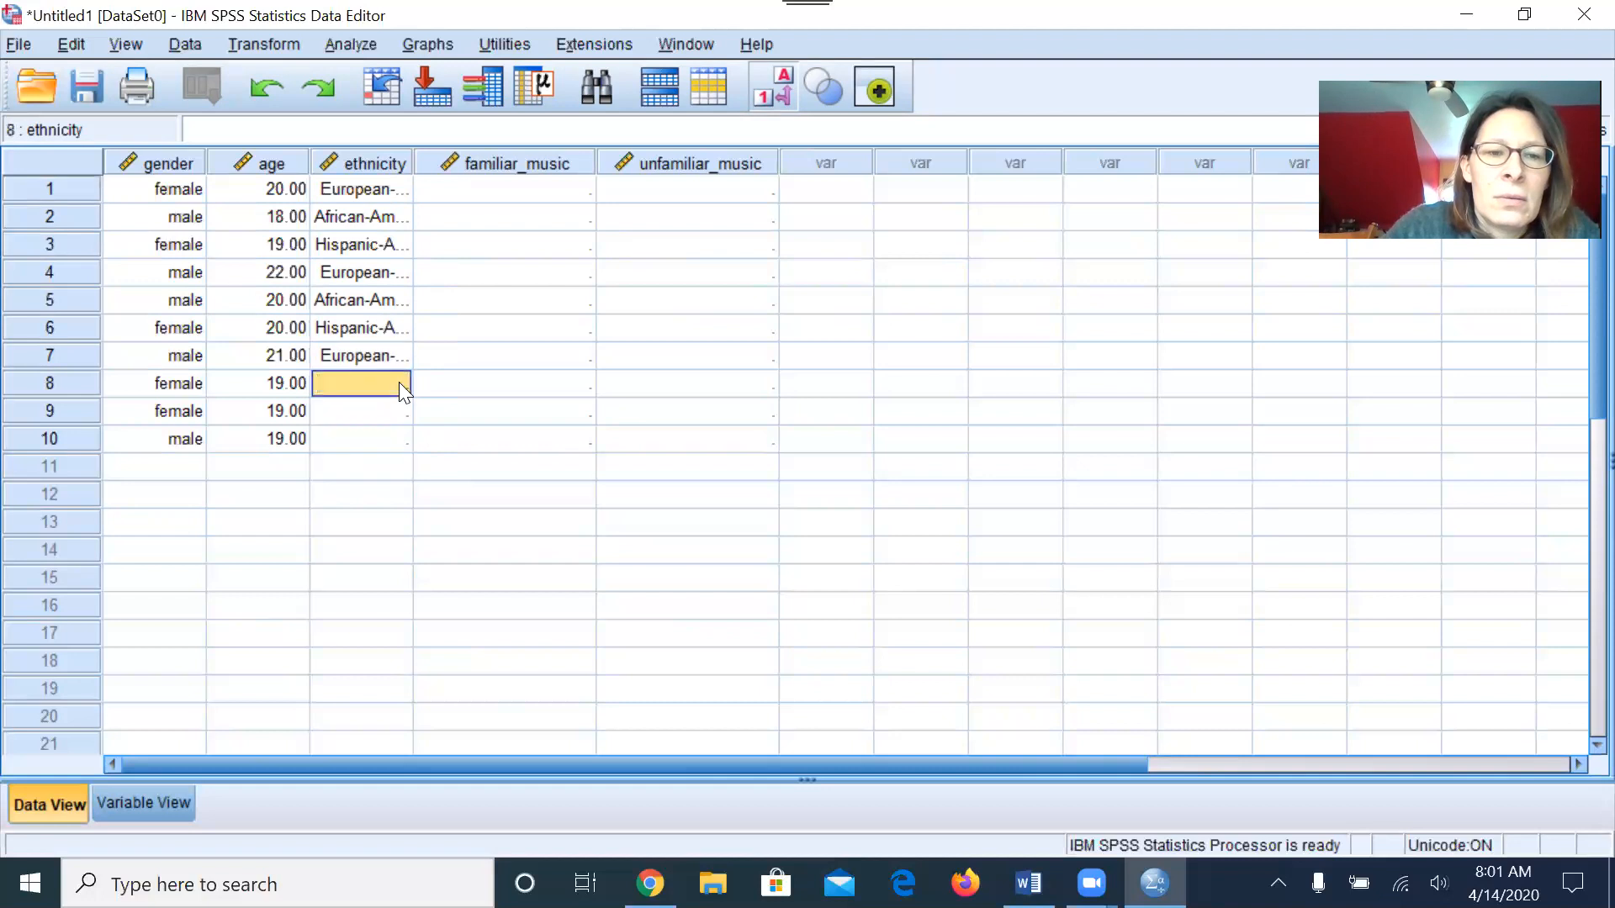
left_click(398, 382)
left_click(397, 439)
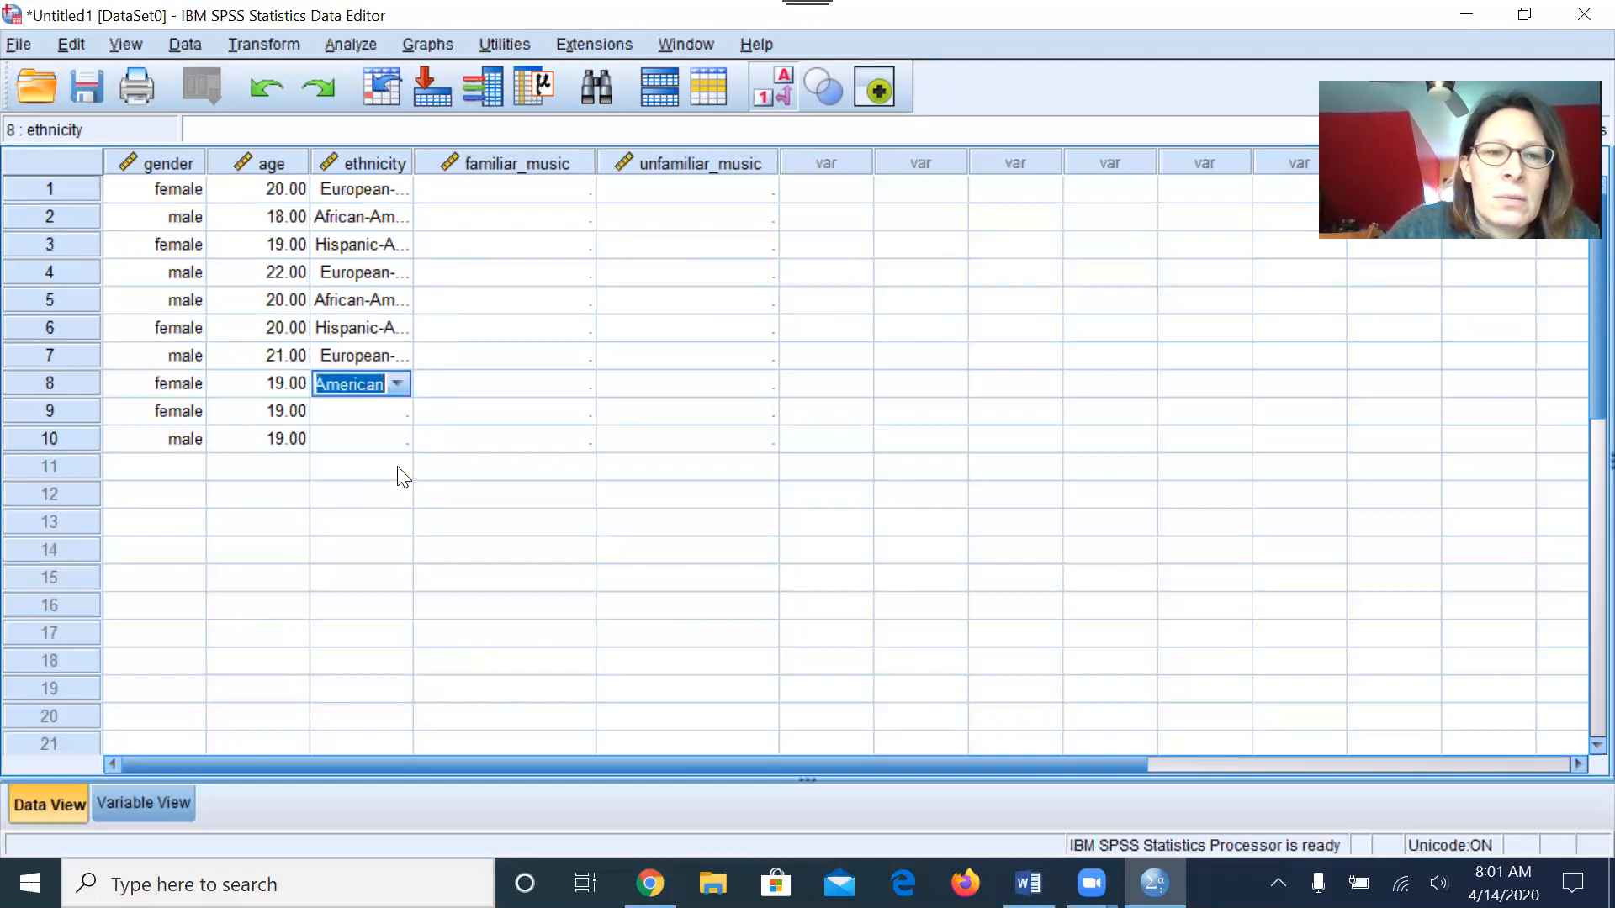
Step: Set the ethnicity of cases 9 and 10 to Other and widen the ethnicity column to fit the full labels
left_click(402, 414)
left_click(402, 414)
left_click(390, 515)
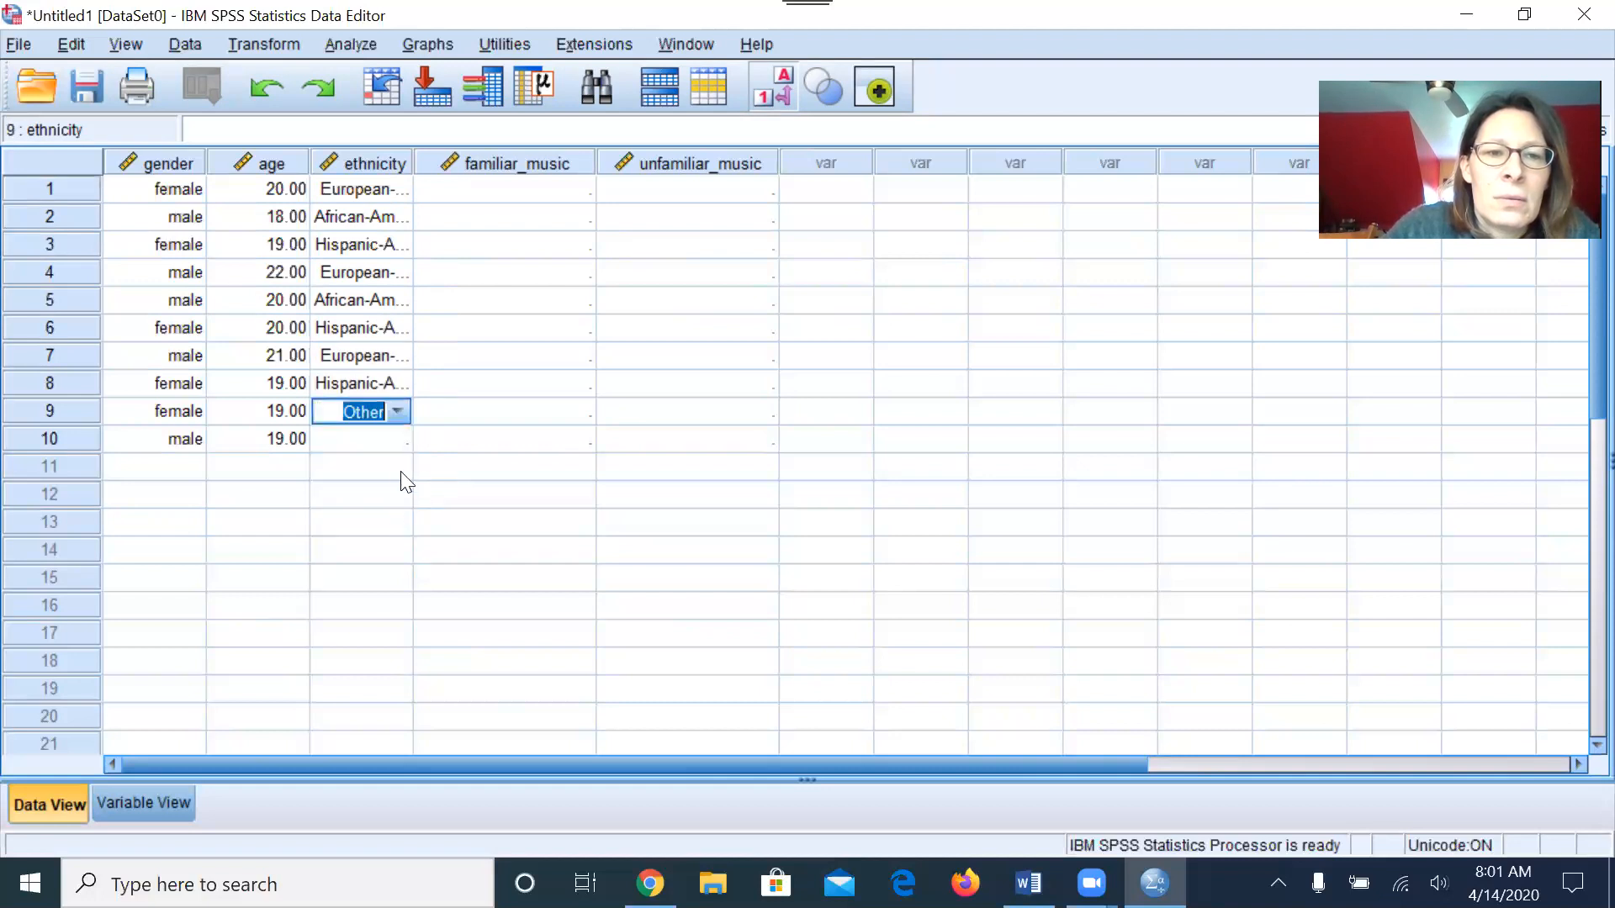
left_click(408, 438)
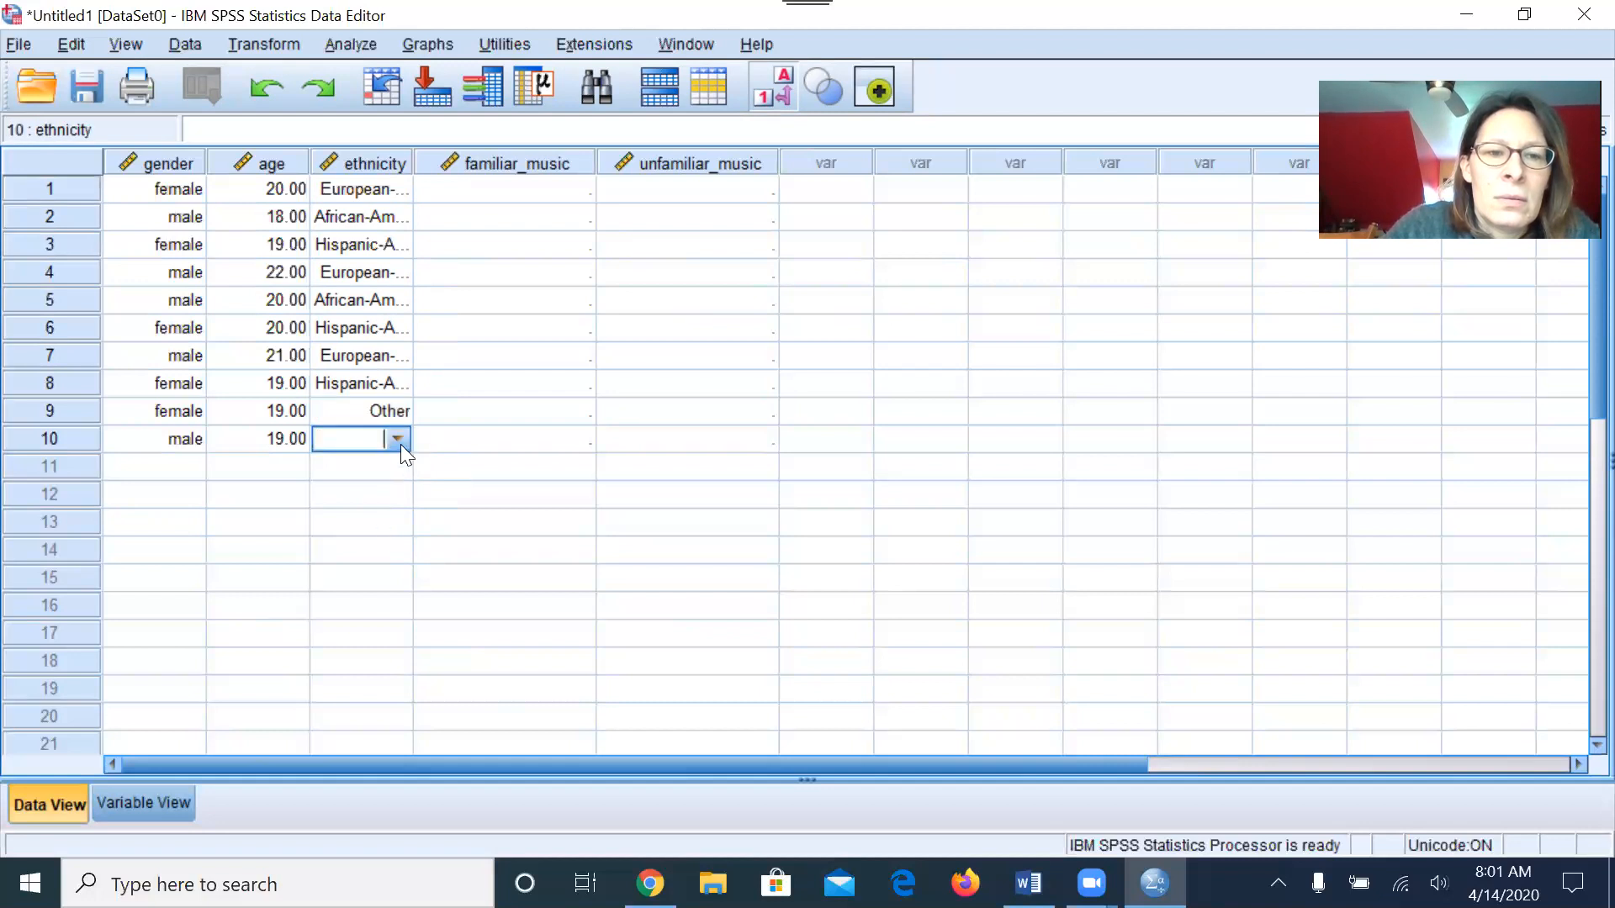
left_click(397, 439)
left_click(384, 538)
left_click(422, 533)
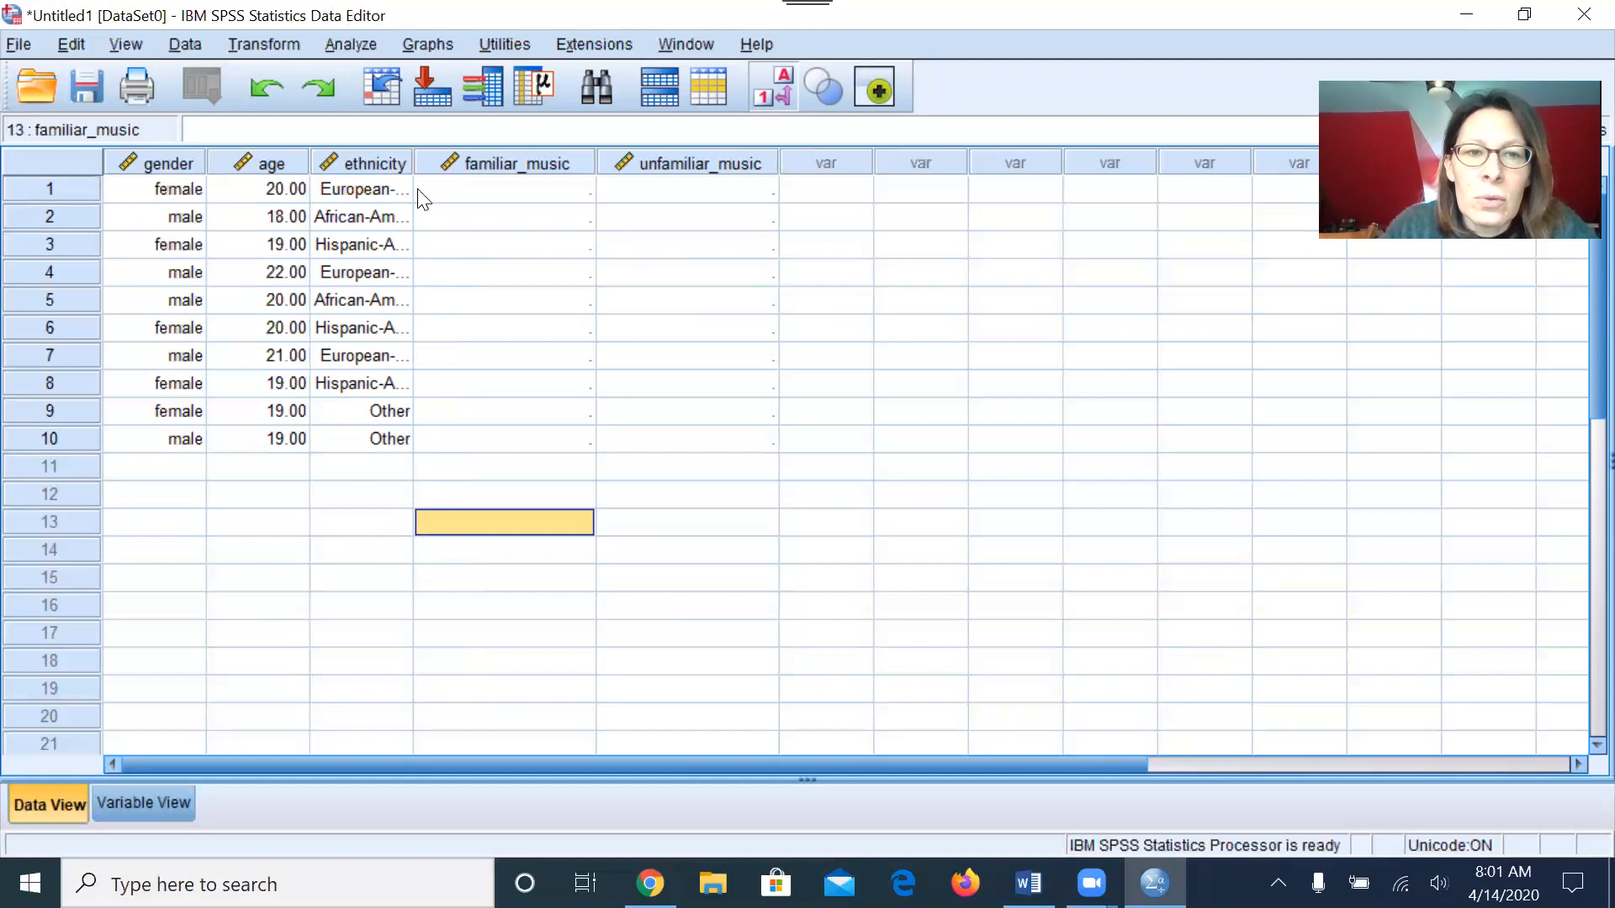
left_click_drag(412, 167, 481, 167)
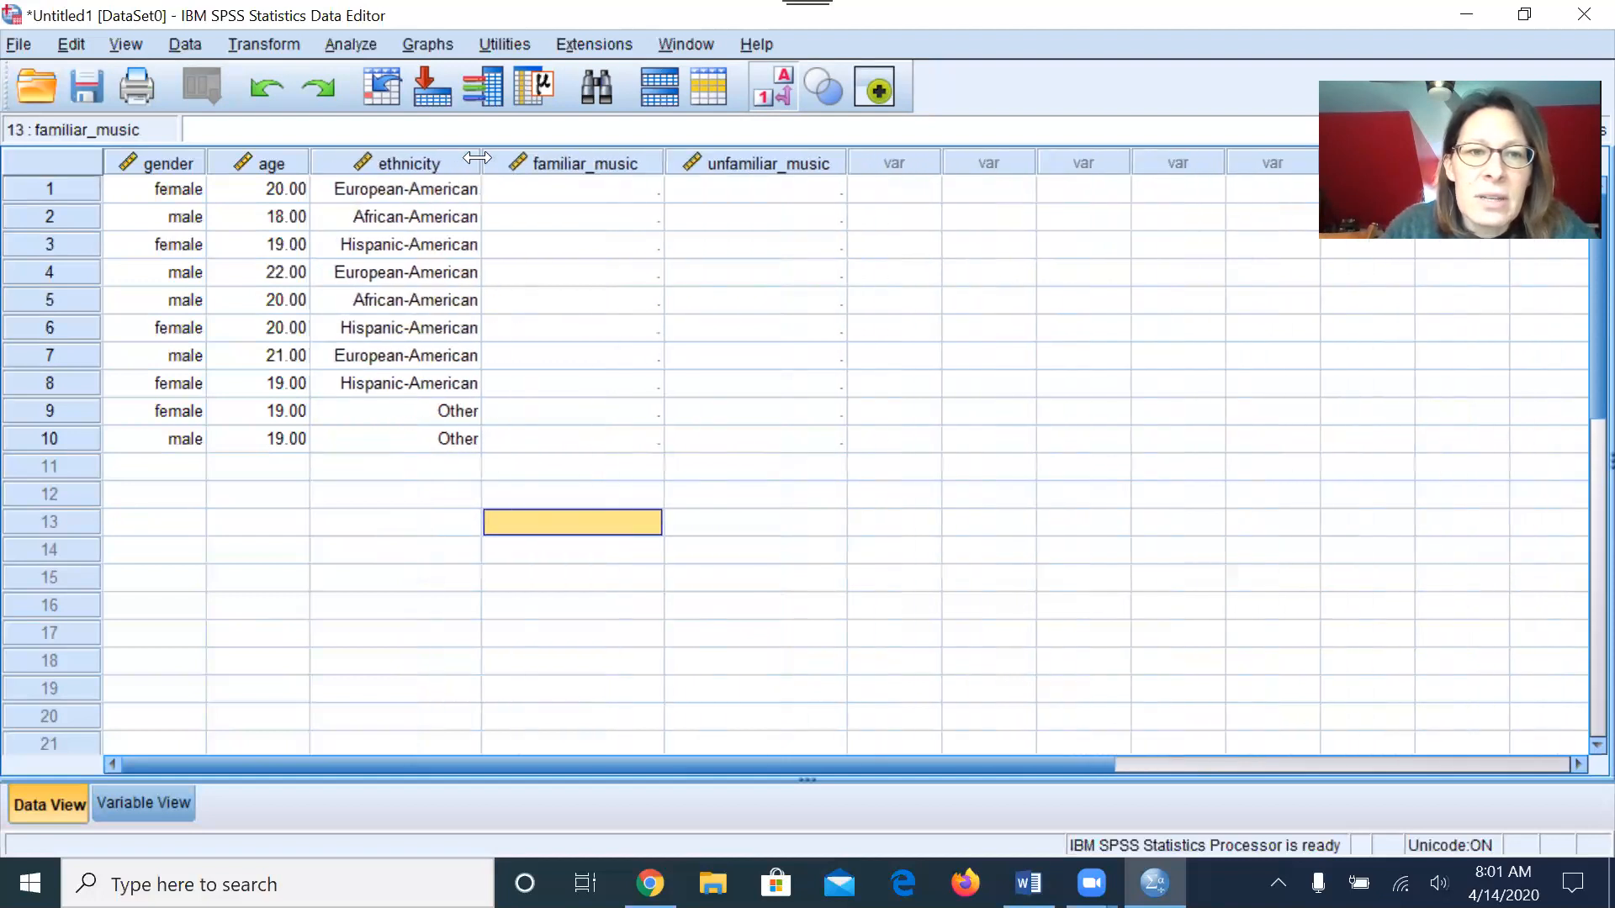
left_click(432, 504)
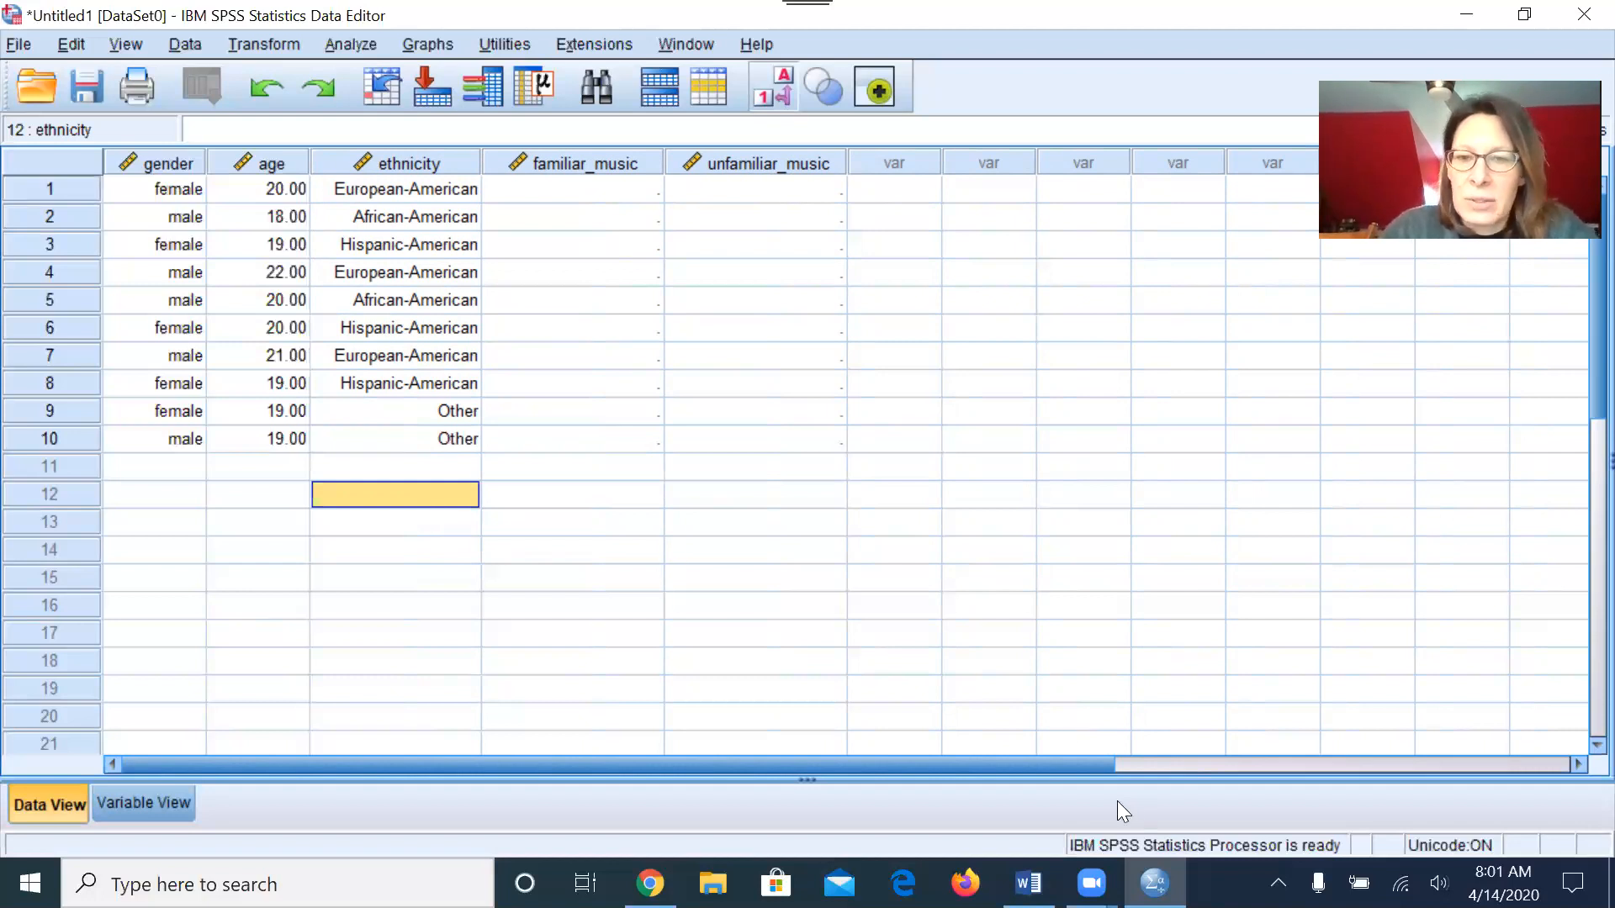
Step: Look up the participants' scores in the Word document and enter 18, 16, 16 and 19 as familiar_music for cases 1 to 4 in SPSS
left_click(1028, 883)
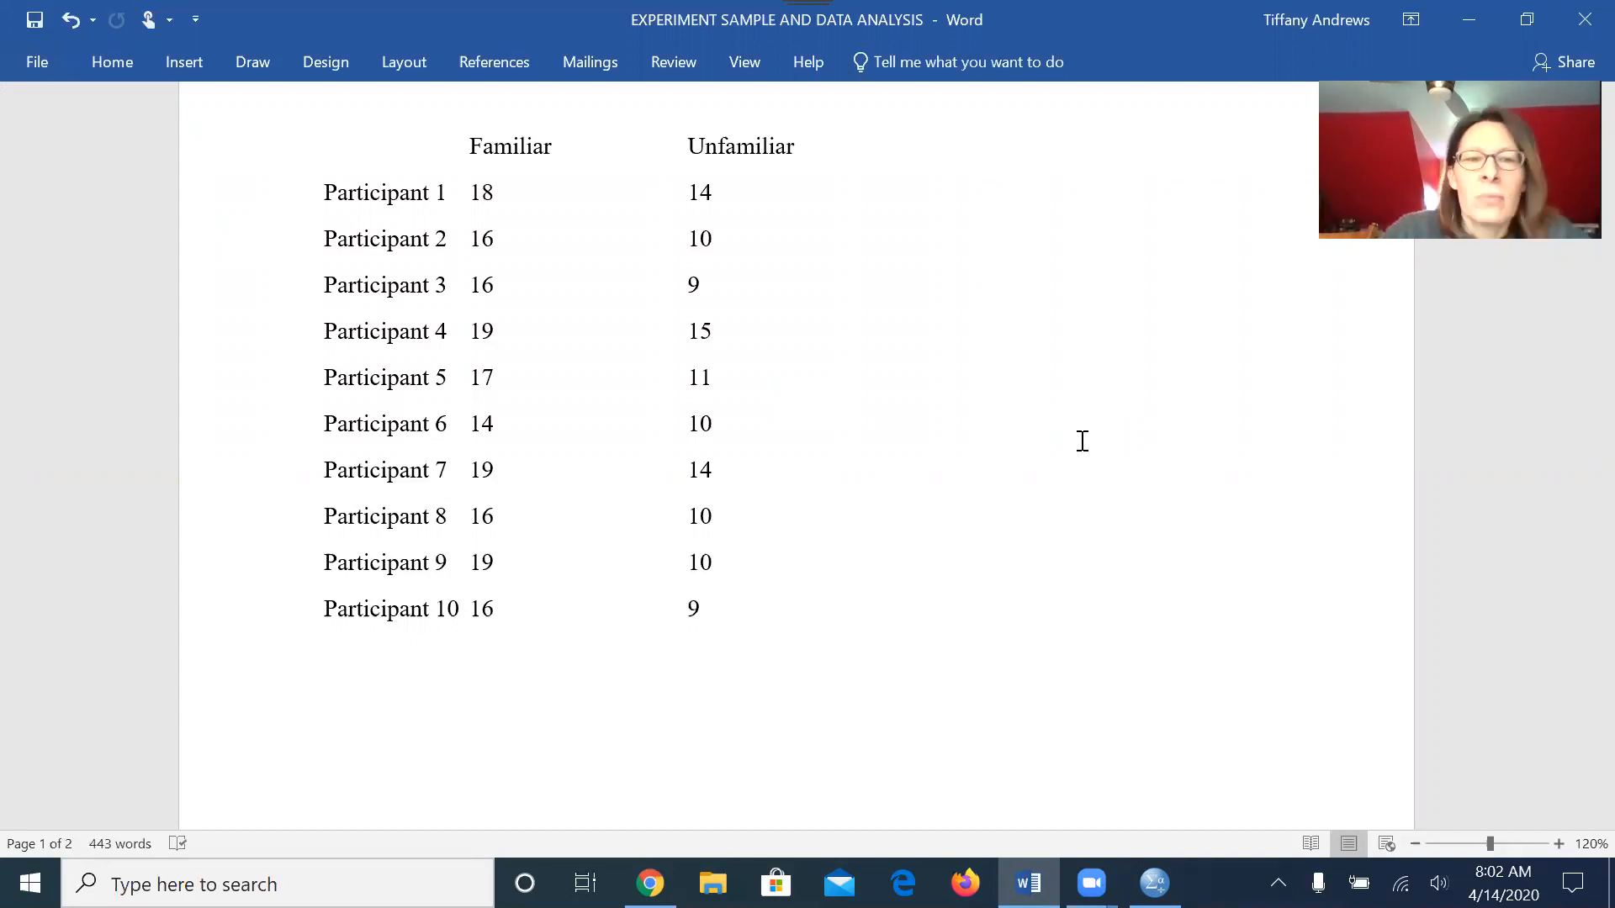
left_click(1154, 883)
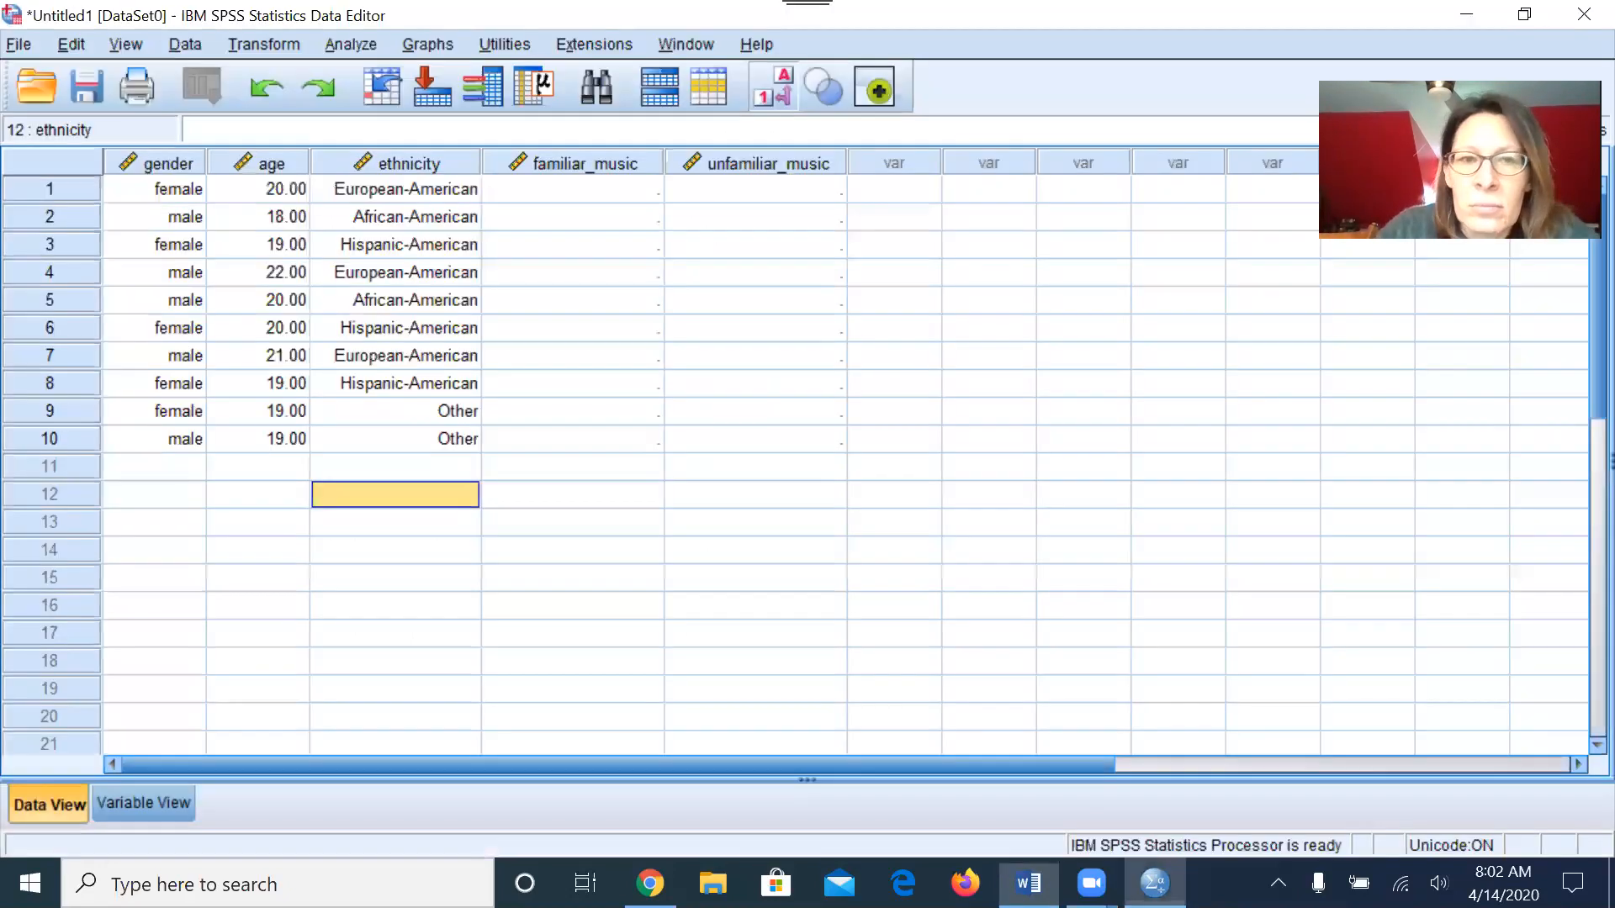
left_click(784, 489)
double_click(605, 193)
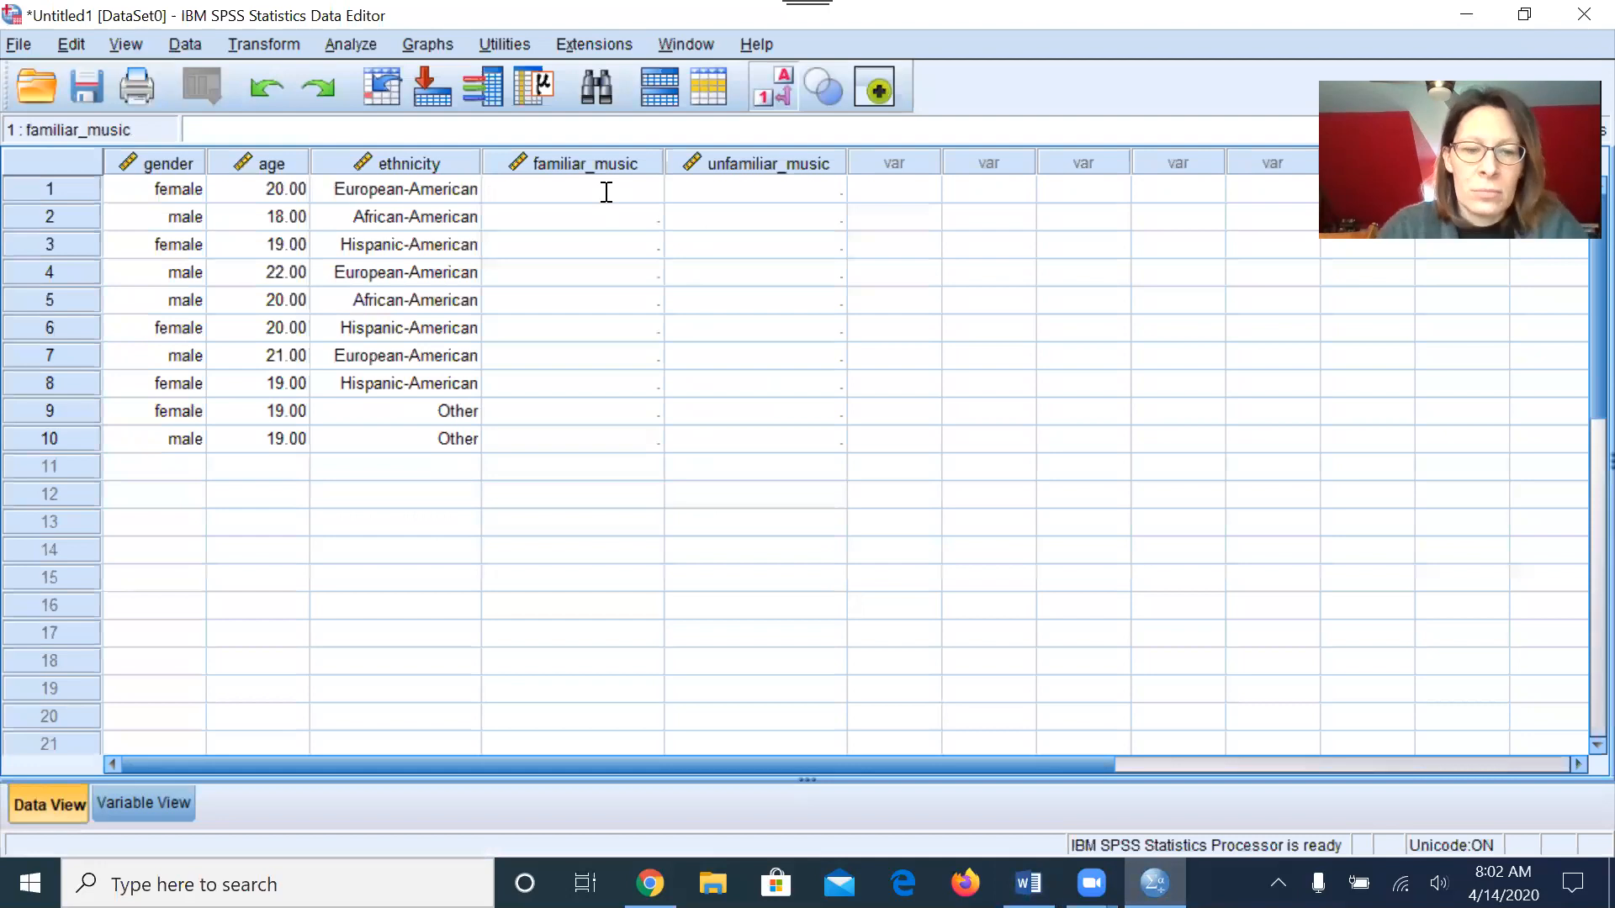
type("18")
key("Return")
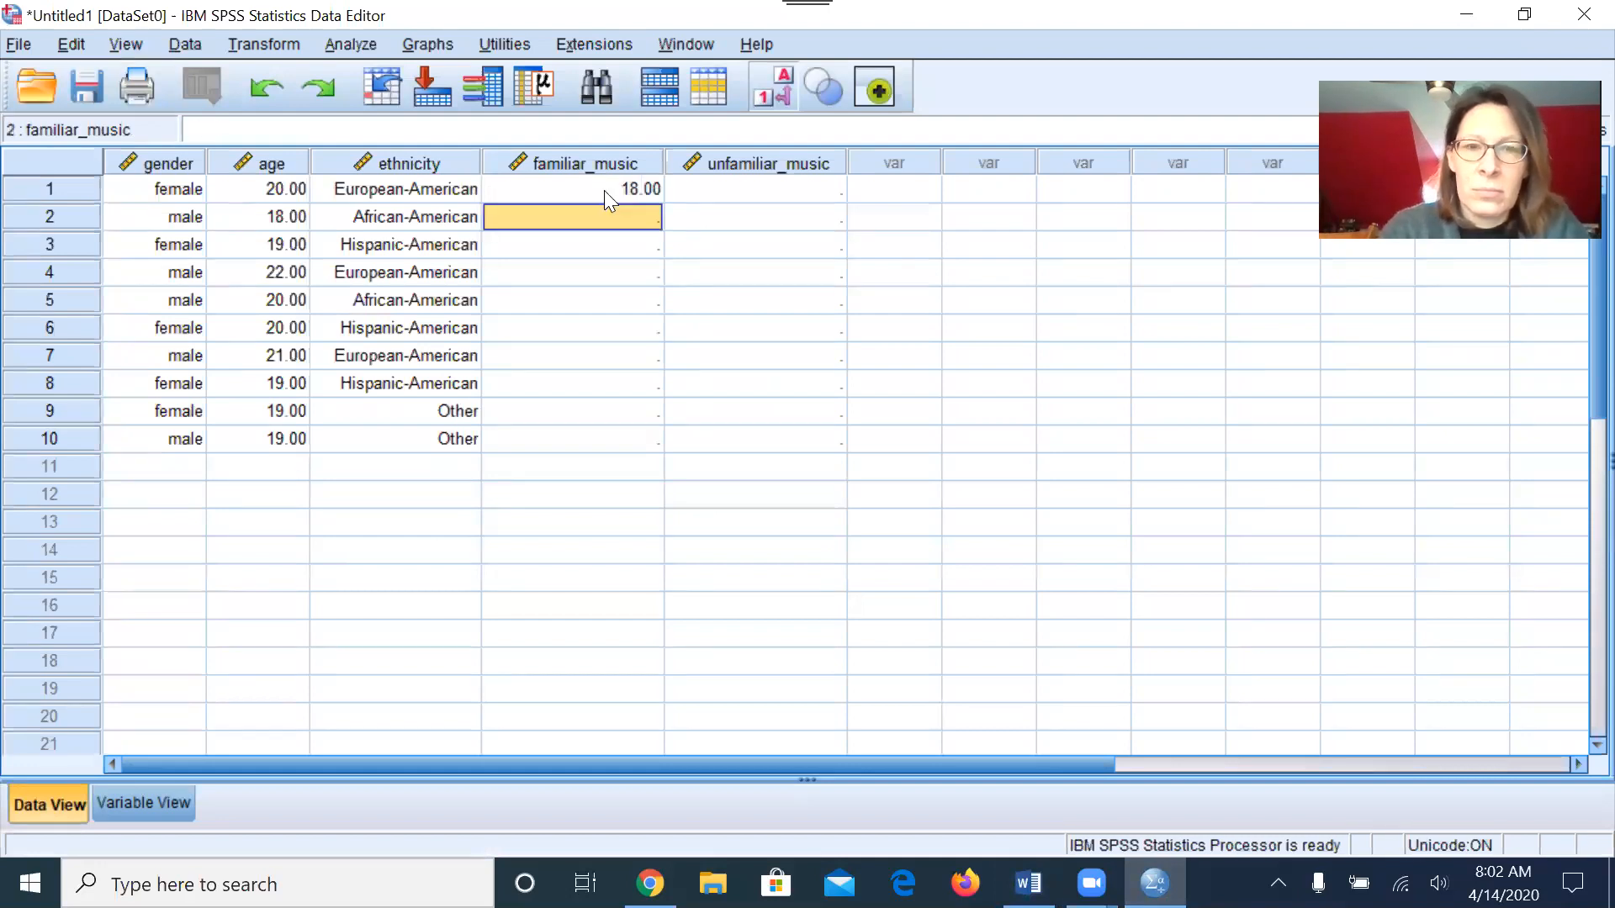
type("16")
key("Return")
type("16")
key("Return")
type("19")
key("Return")
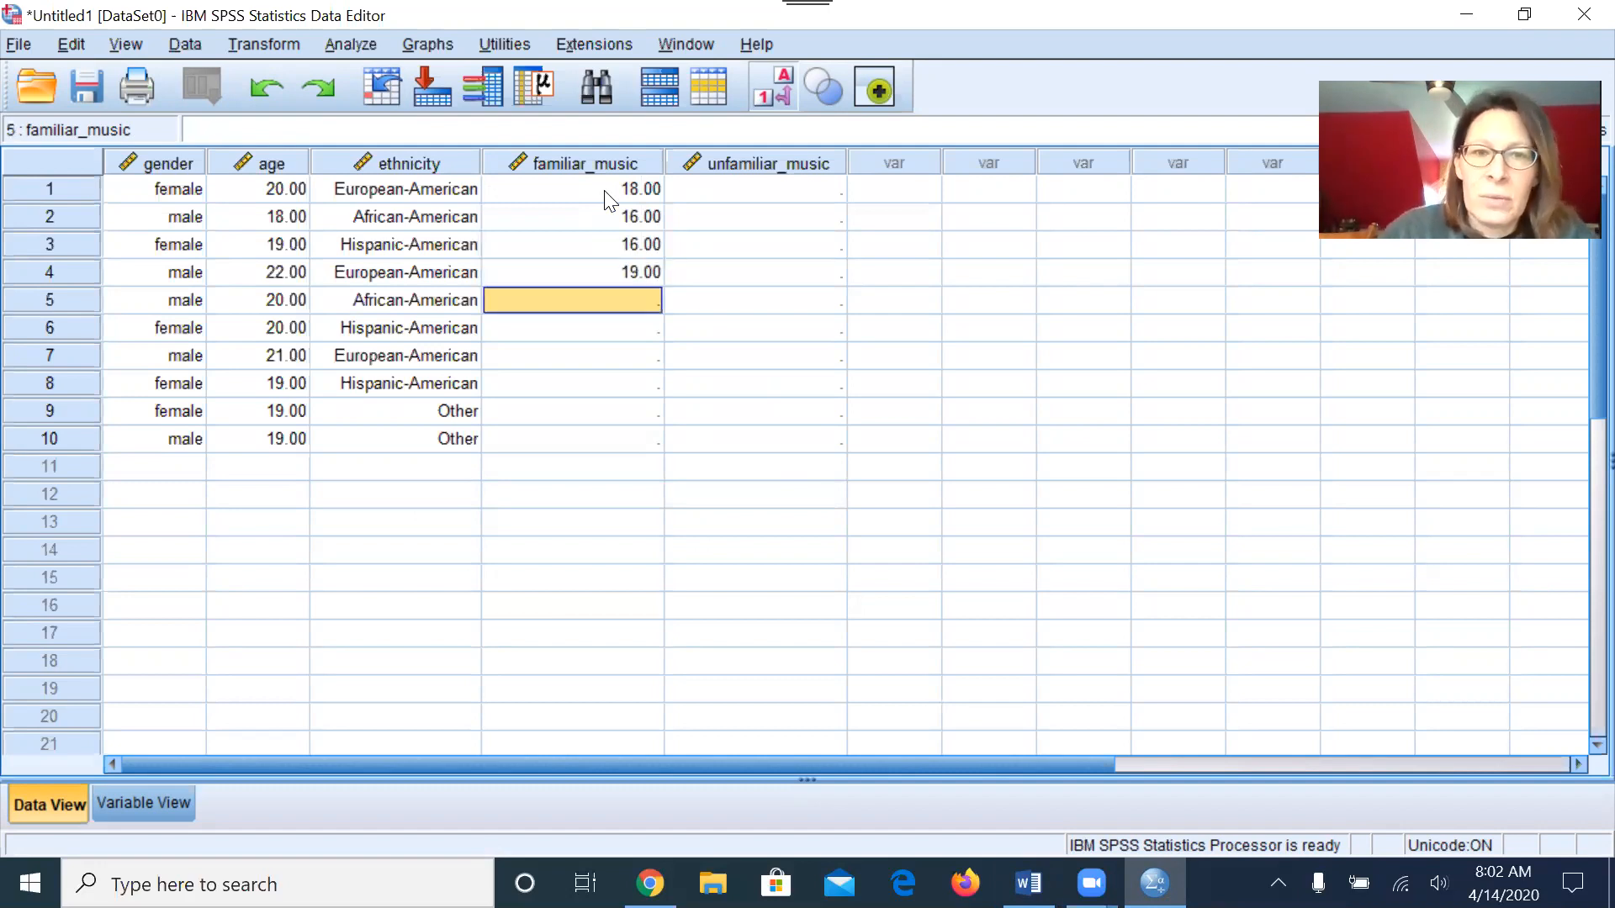
Step: Recheck the Word score table and enter 17, 14 and 19 as familiar_music for cases 5 to 7 in SPSS
left_click(1028, 883)
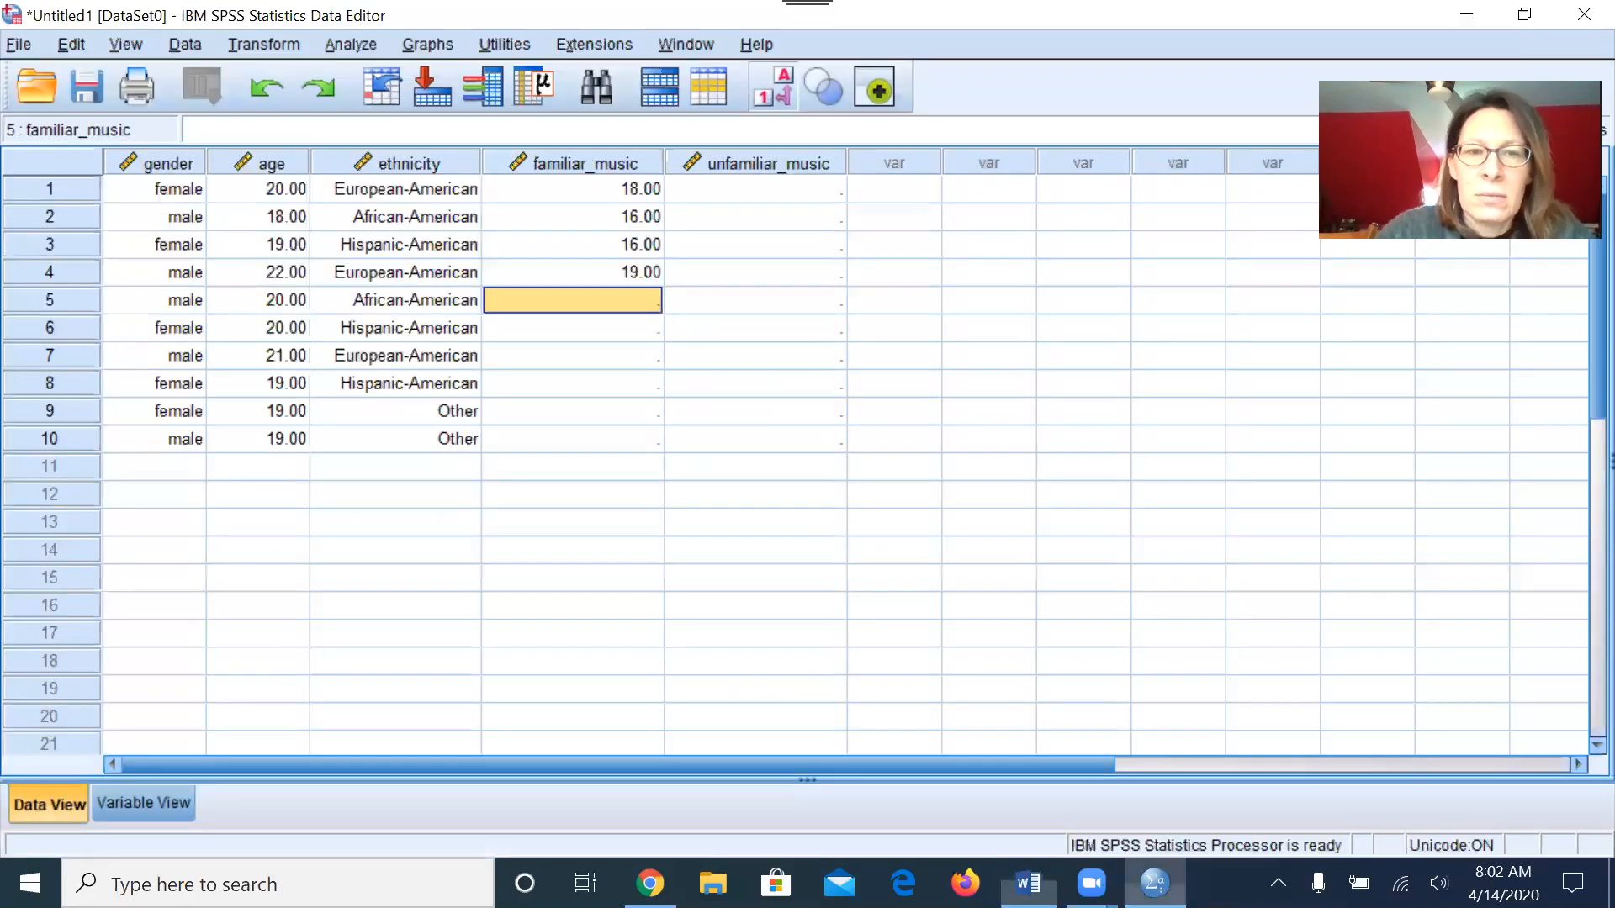
left_click(1154, 883)
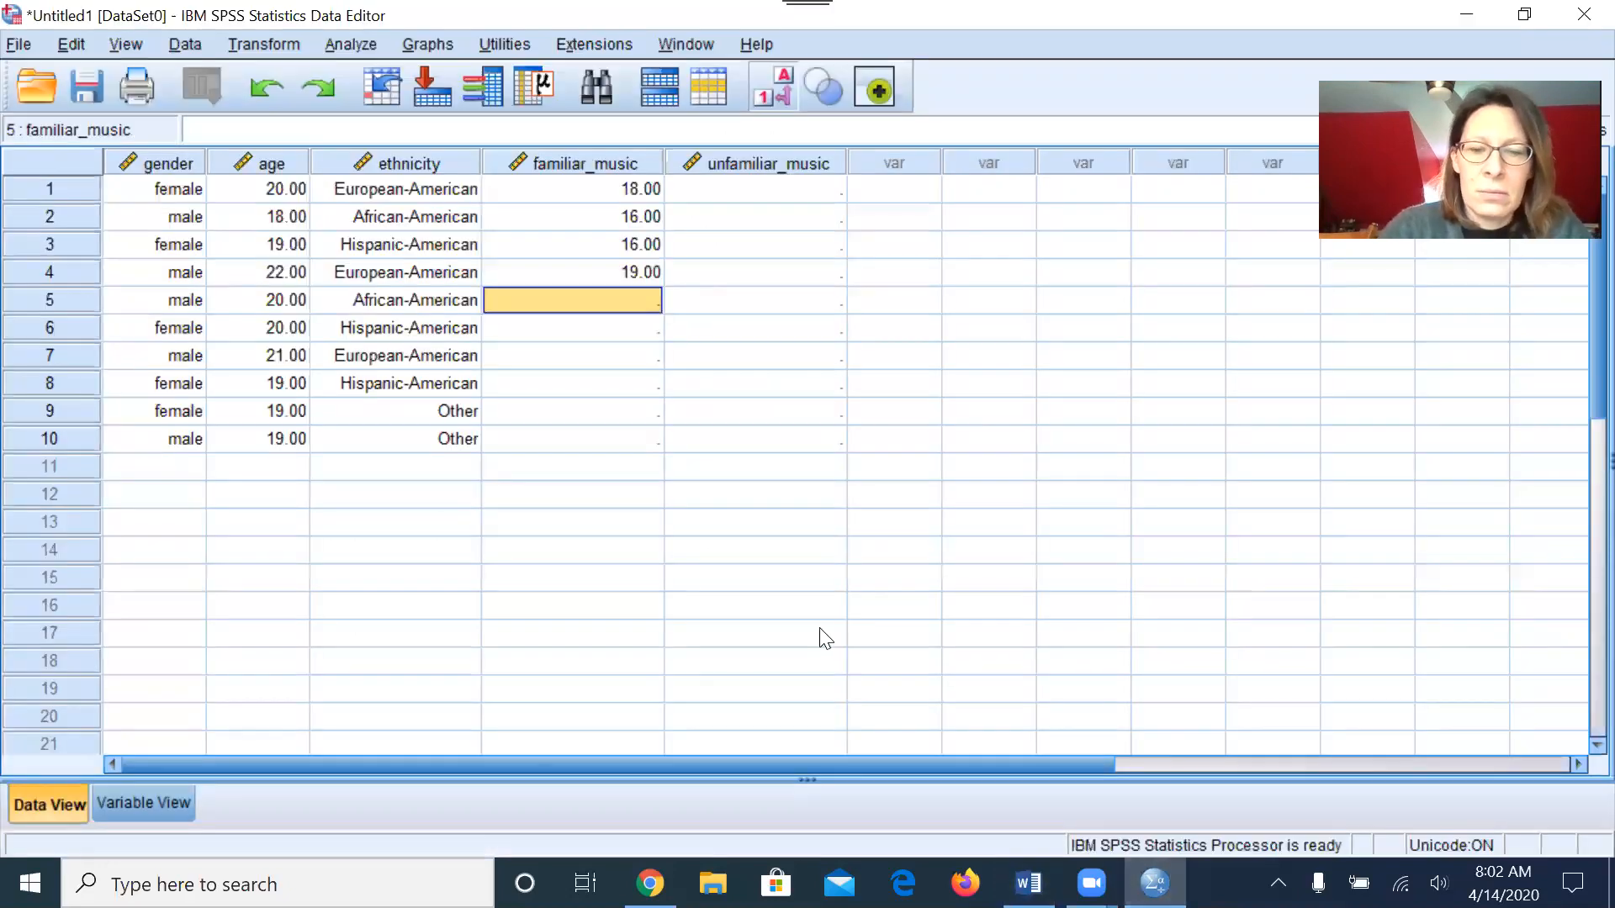
type("17")
key("Return")
type("14")
key("Return")
type("19")
key("Return")
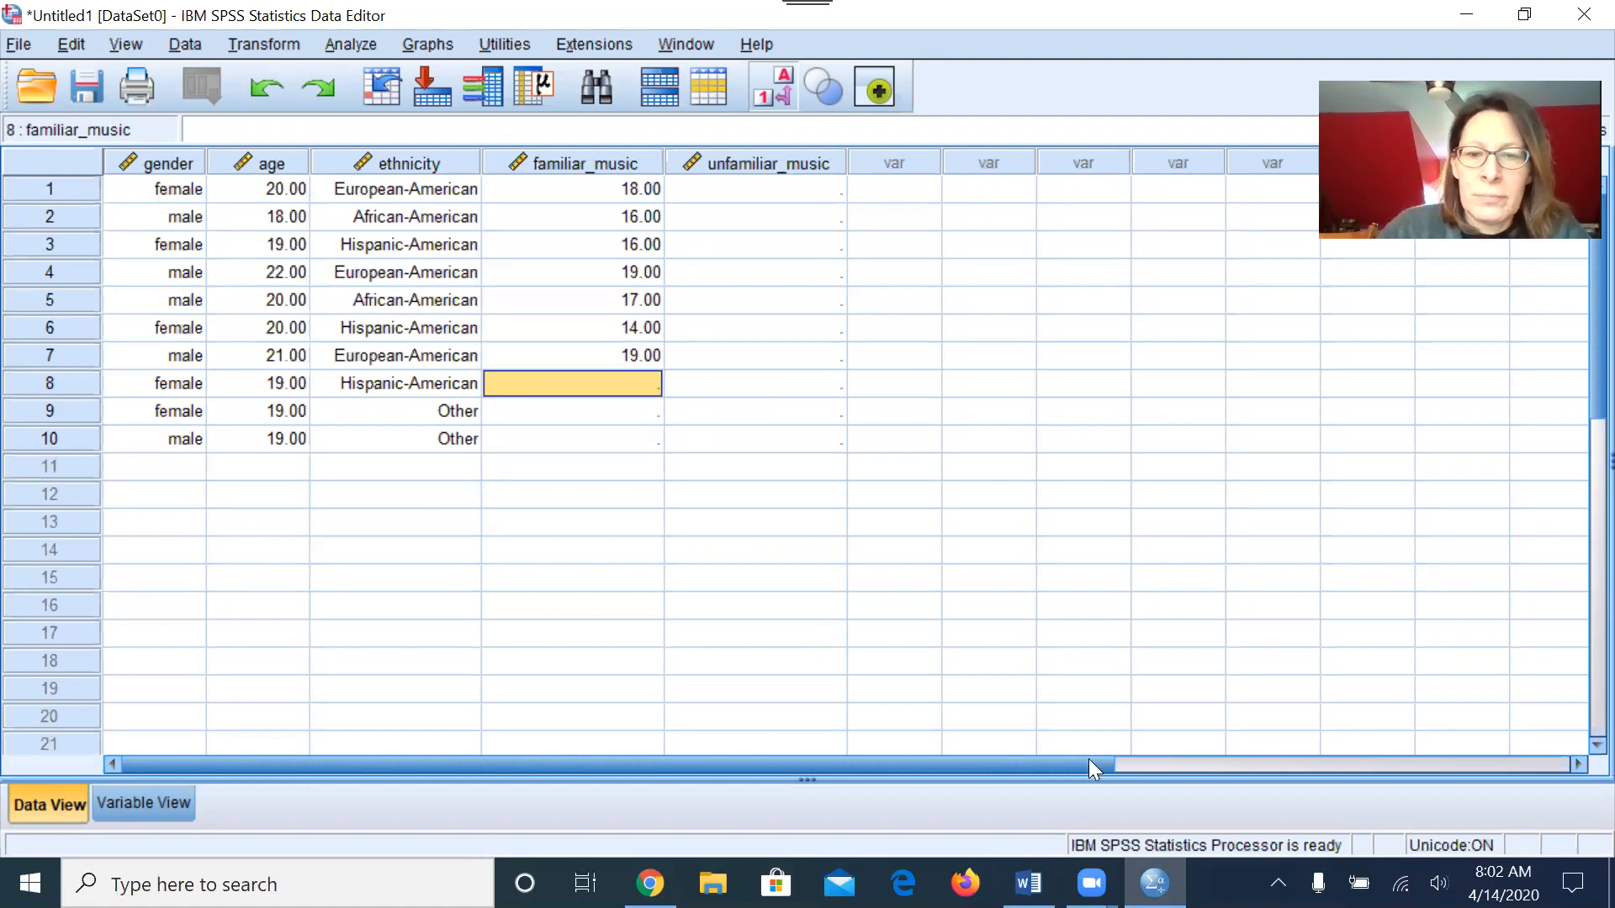
Step: Consult the Word score table and enter 16, 19 and 16 as familiar_music for cases 8 to 10 in SPSS
left_click(1027, 883)
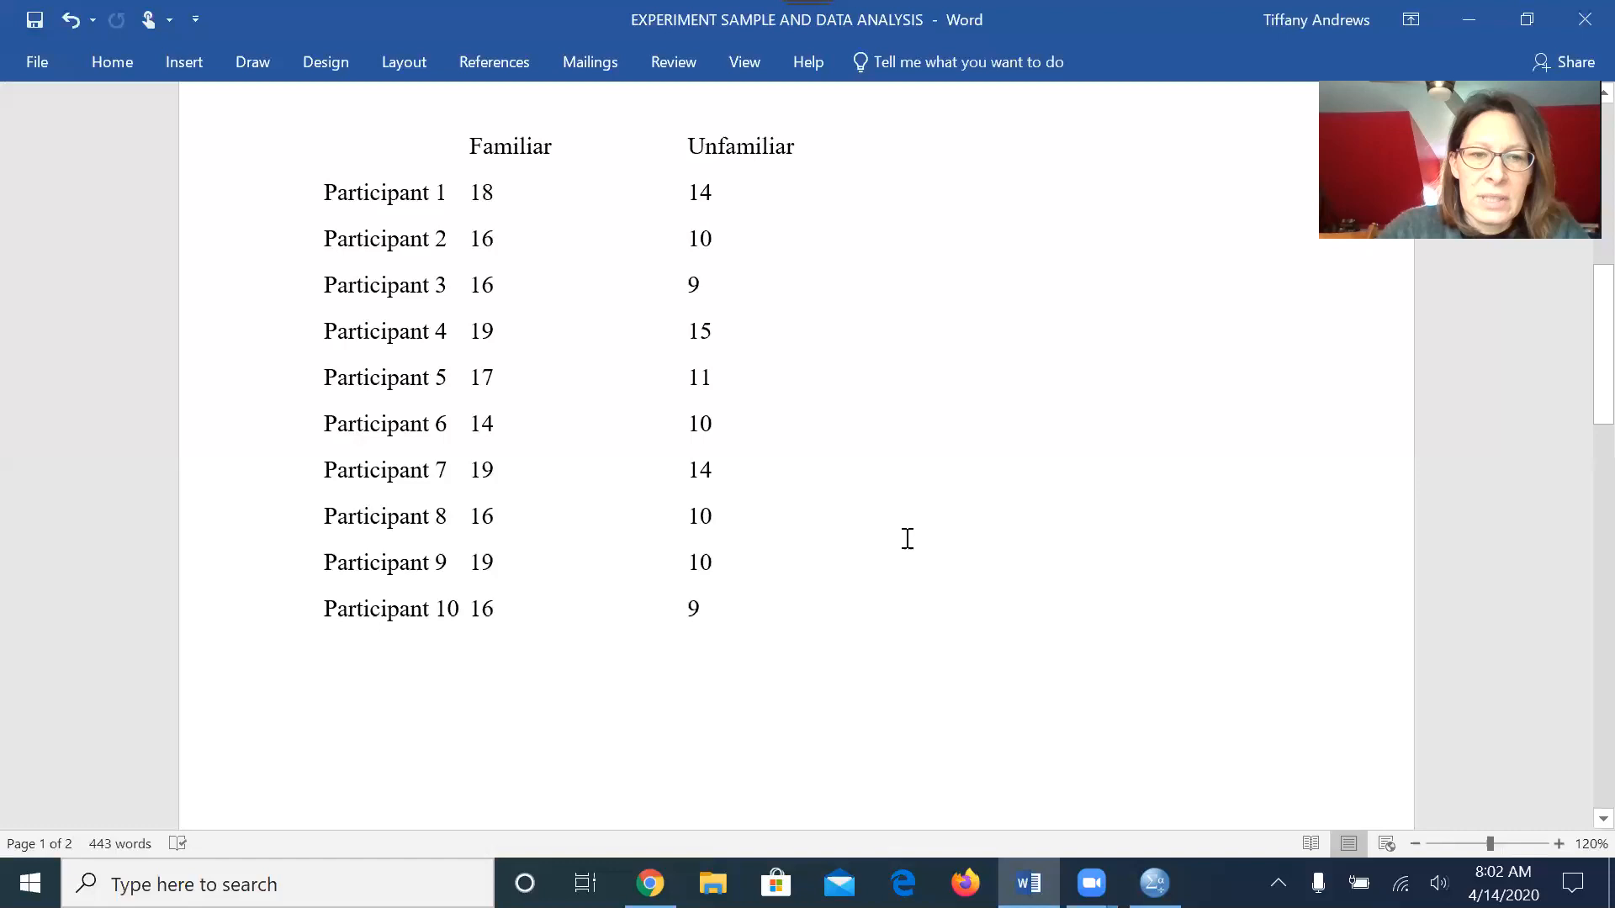
left_click(1154, 883)
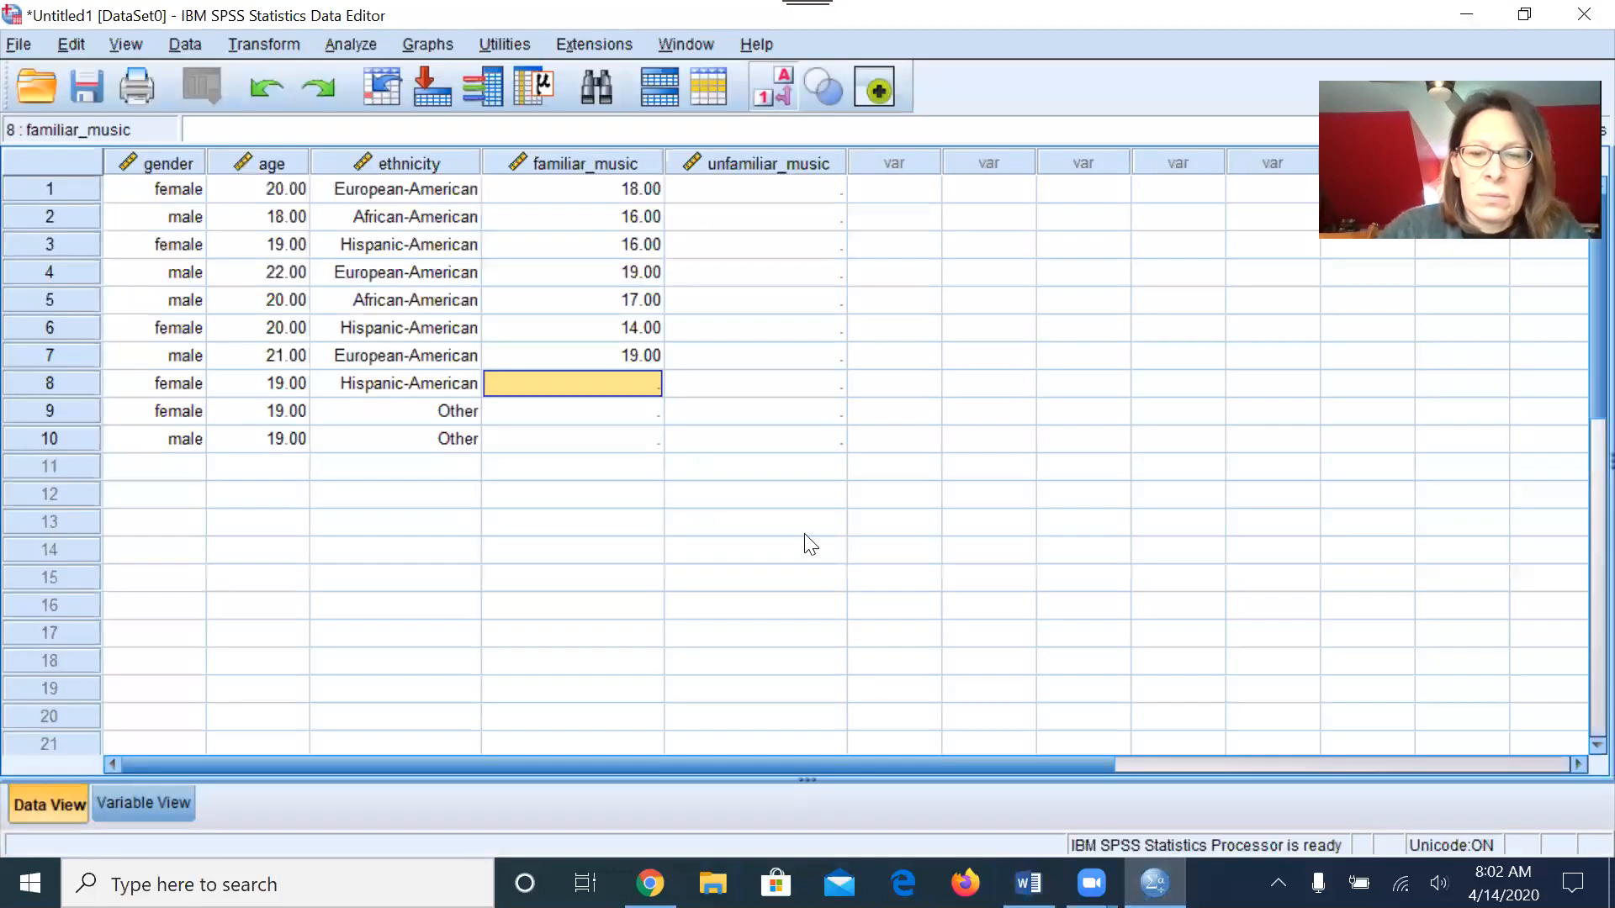
type("16")
key("Return")
type("19")
key("Return")
type("16")
key("Return")
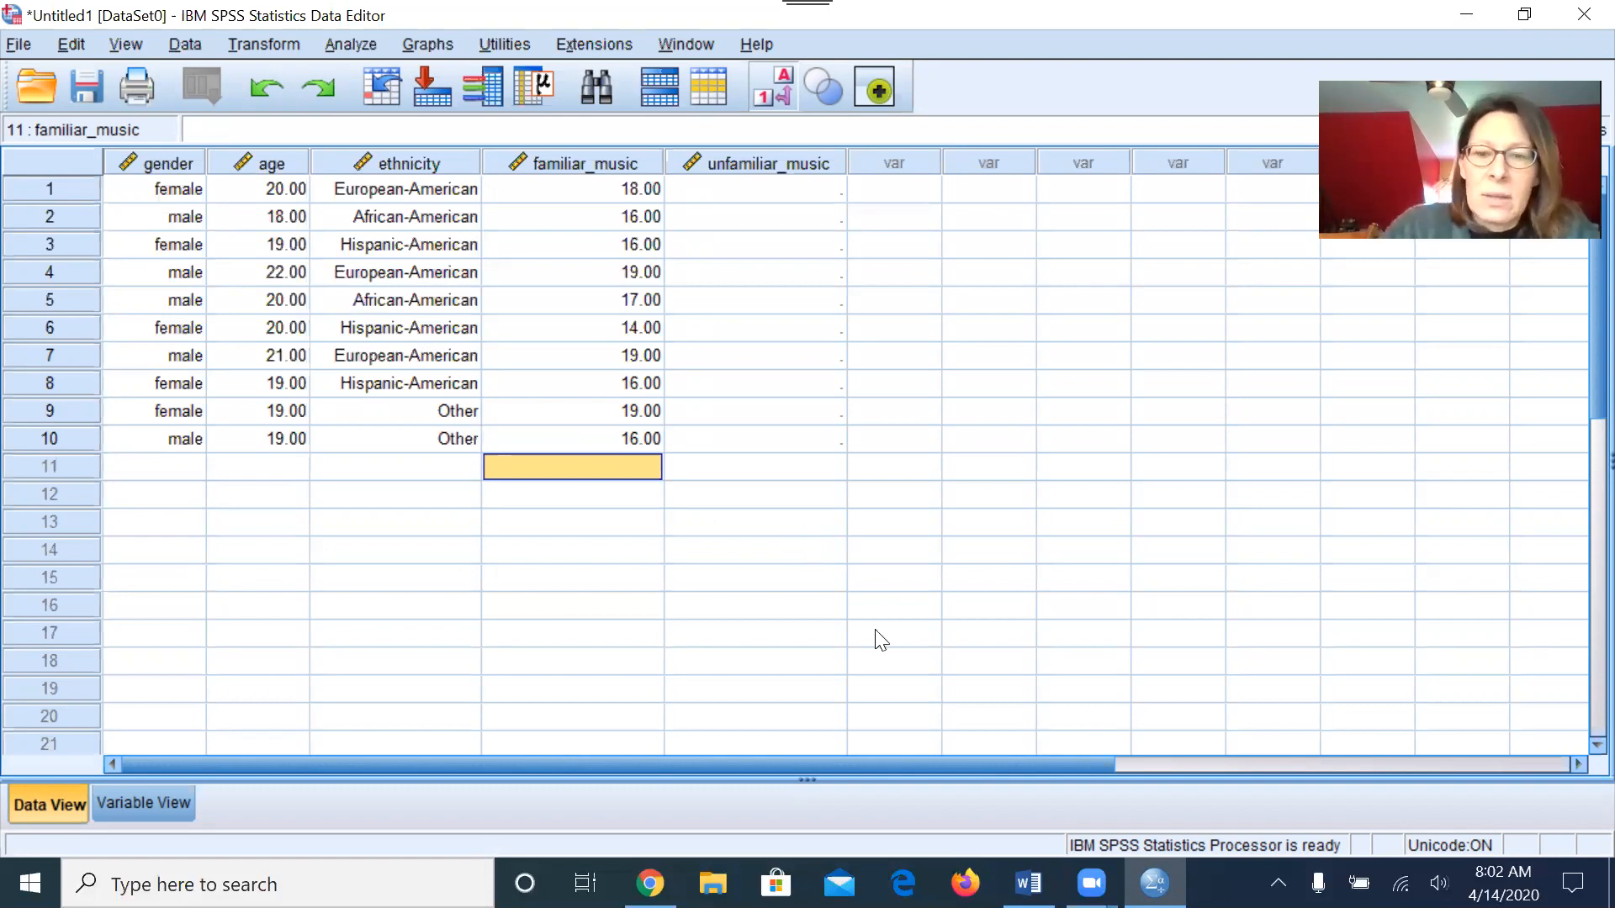
Step: Look up the unfamiliar scores in the Word document and enter 14, 10, 9 and 15 as unfamiliar_music for cases 1 to 4 in SPSS
left_click(889, 520)
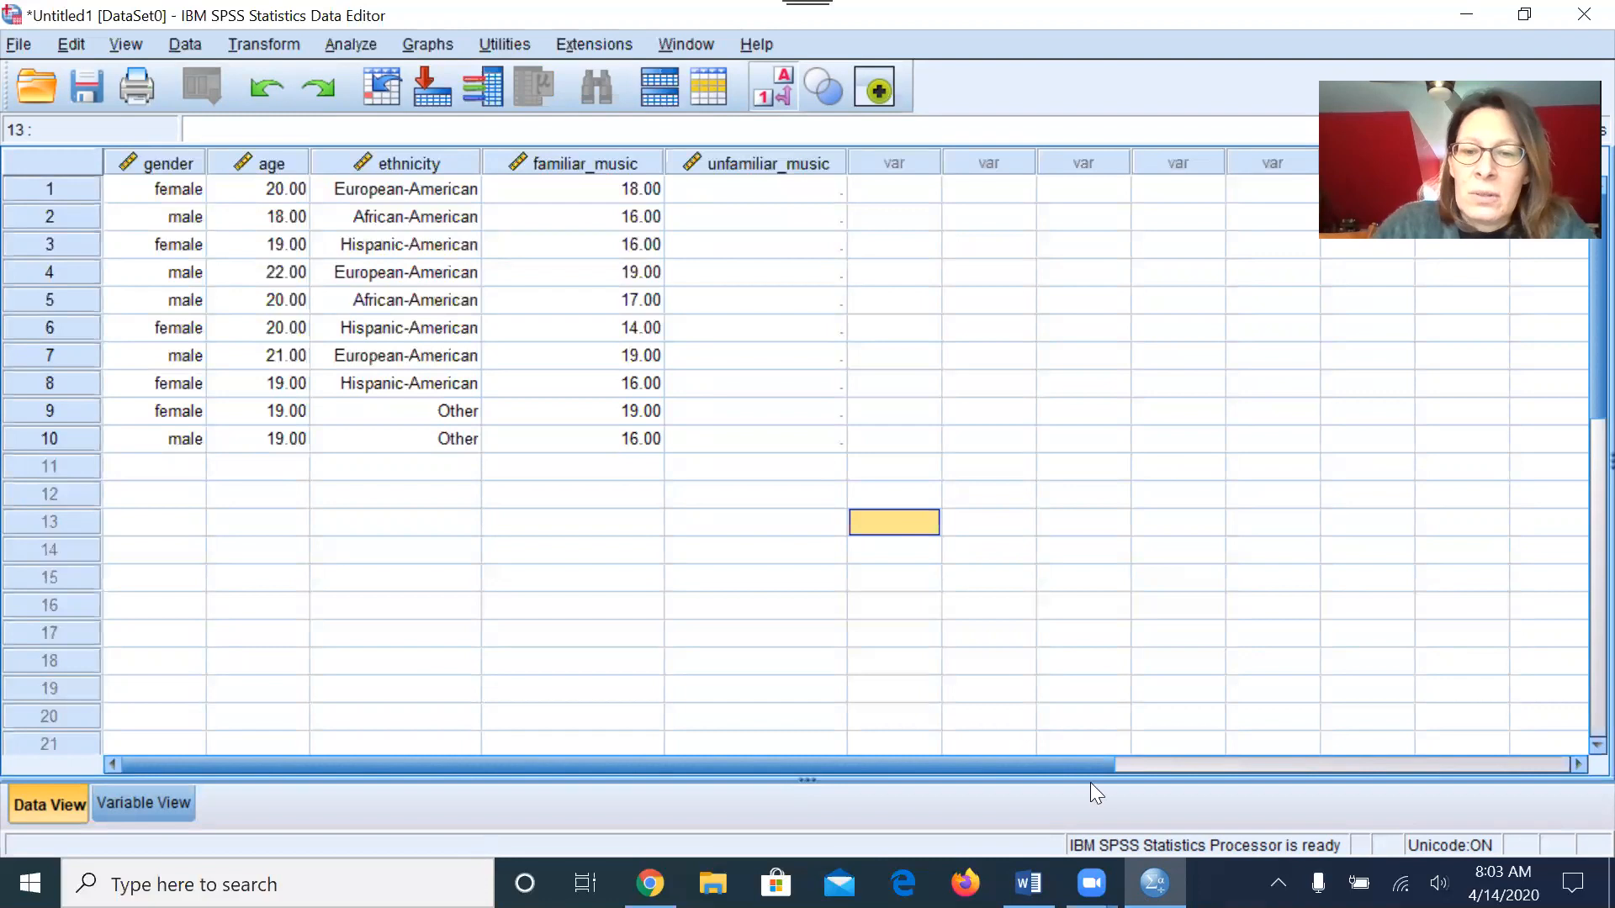
left_click(1028, 884)
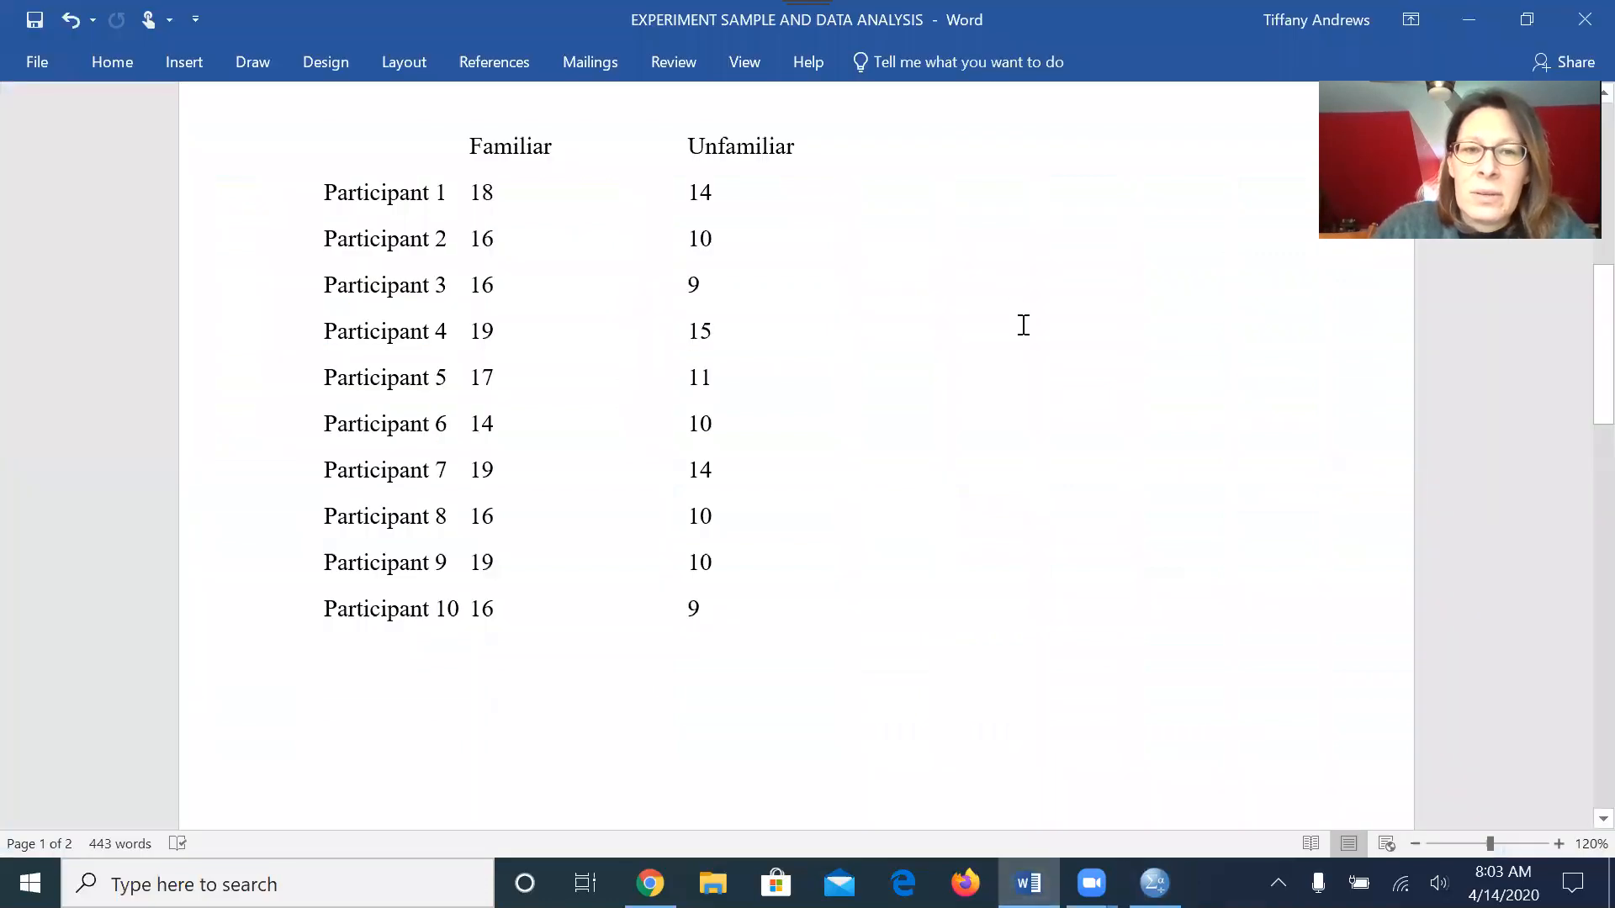
left_click(1154, 884)
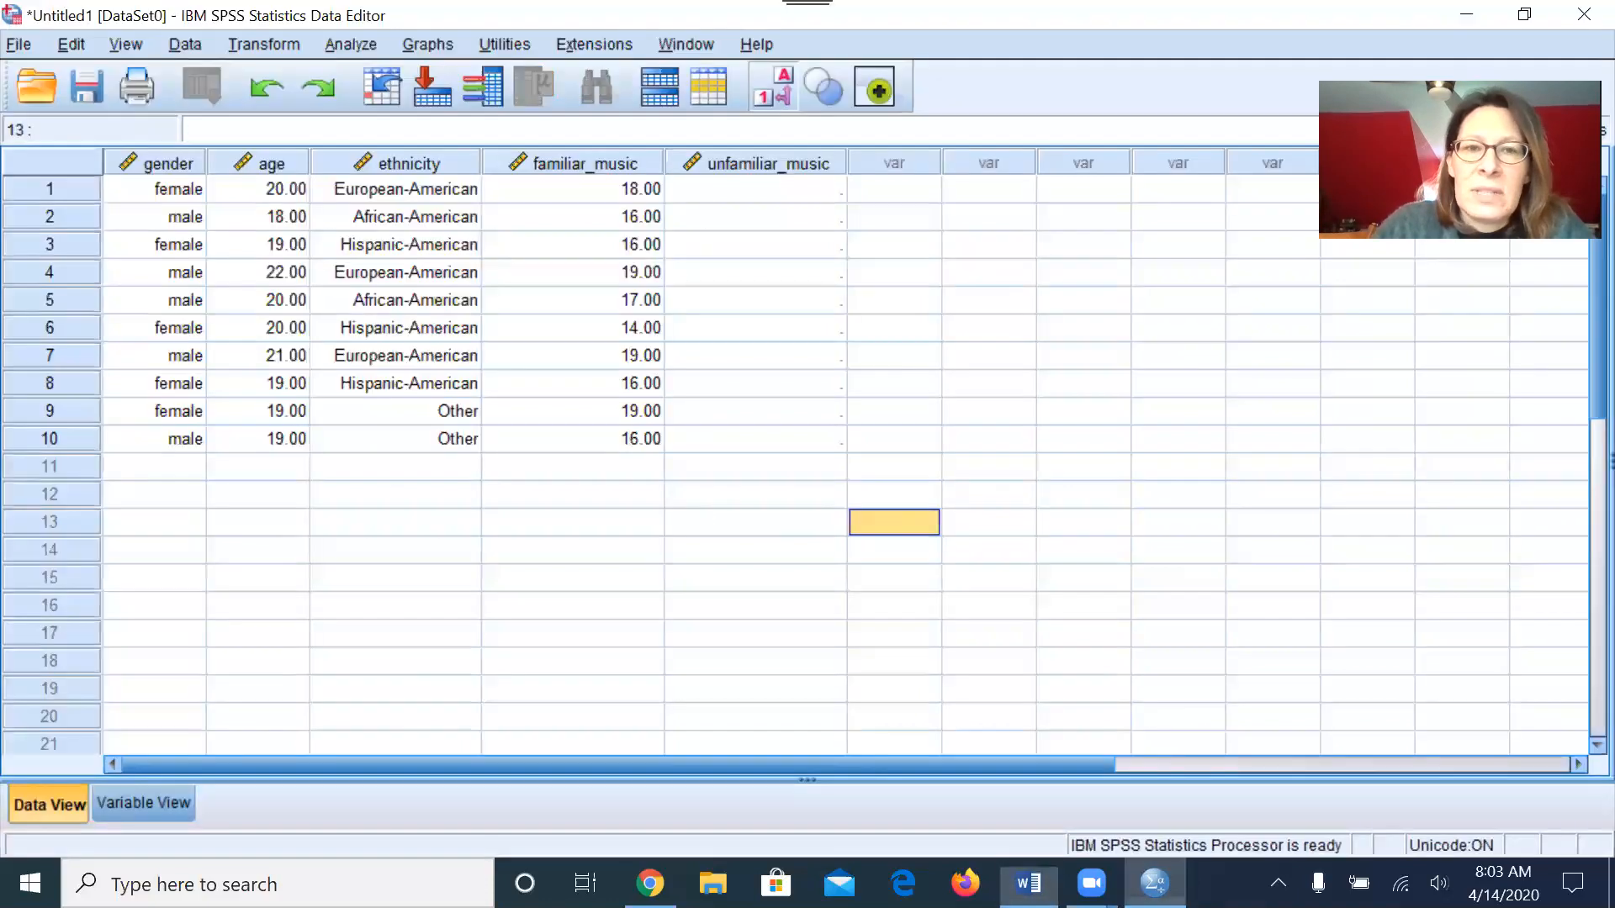
left_click(811, 200)
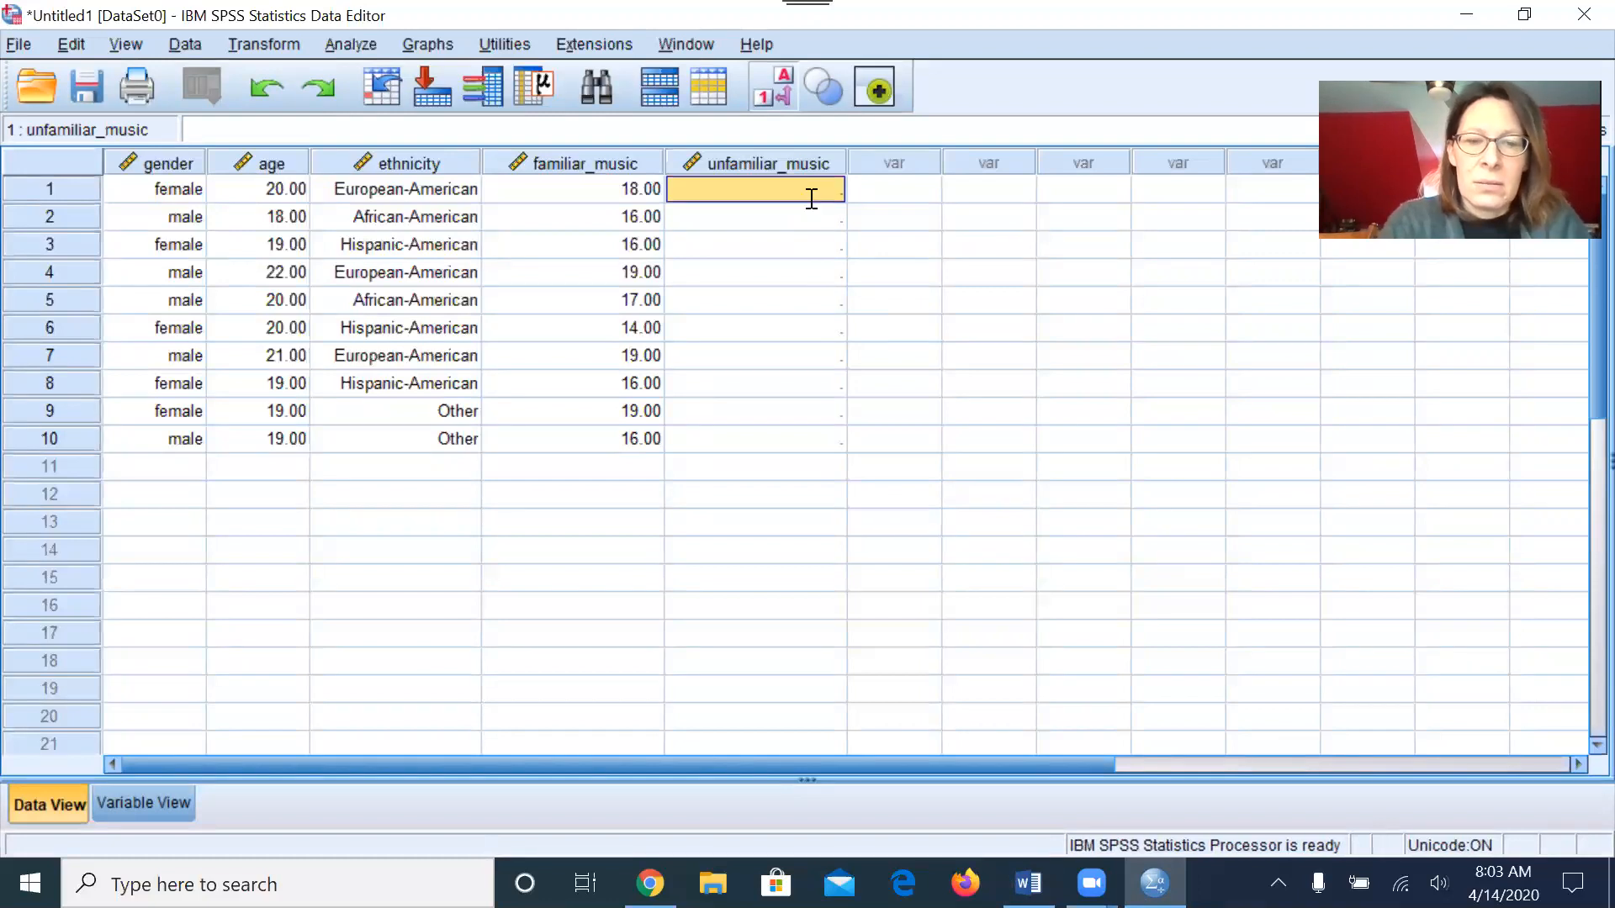
type("14")
key("Return")
type("16")
key("Return")
type("9")
key("Return")
type("15")
key("Return")
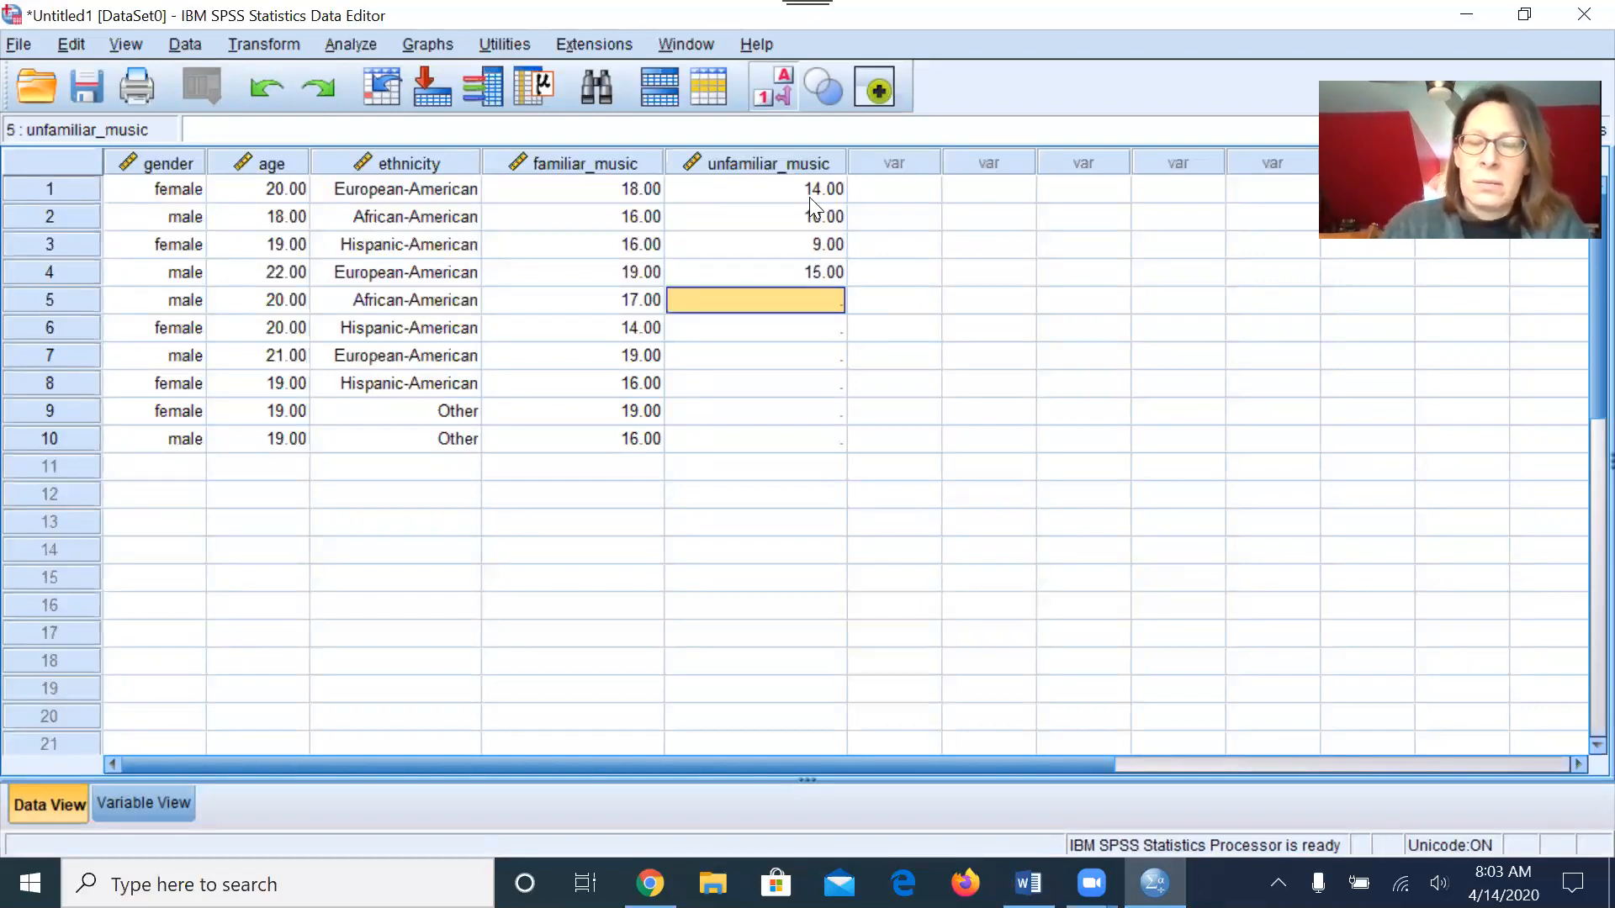
Step: Recheck the Word score table and enter 11 and 10 as unfamiliar_music for cases 5 and 6 in SPSS
left_click(1027, 883)
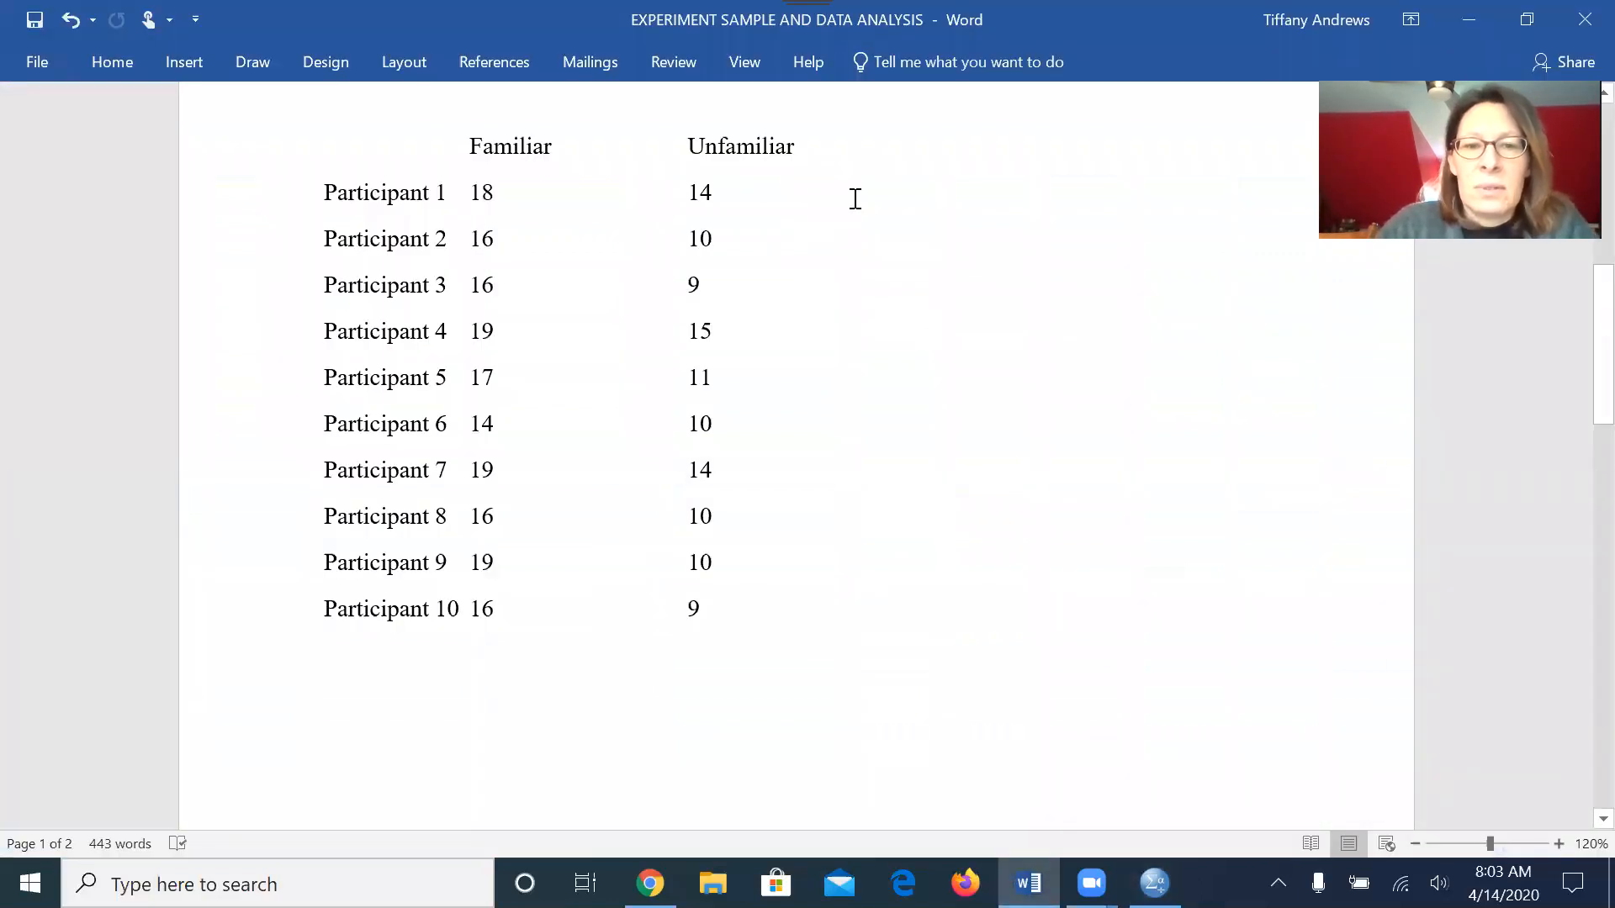
left_click(1028, 884)
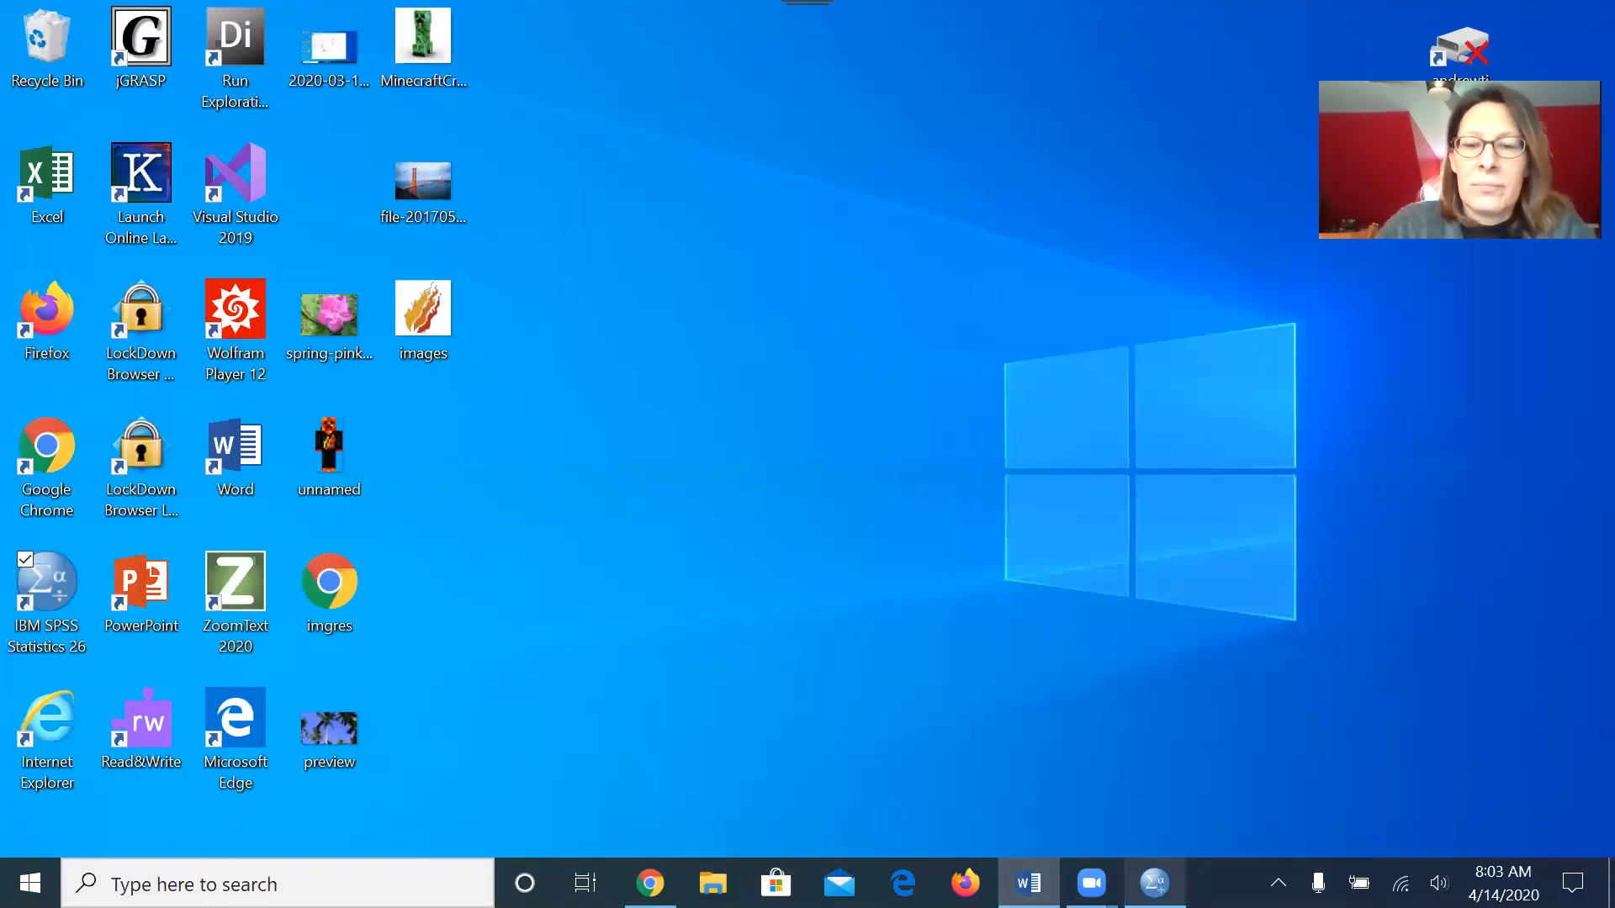
left_click(1154, 883)
type("11")
key("Return")
type("10")
key("Return")
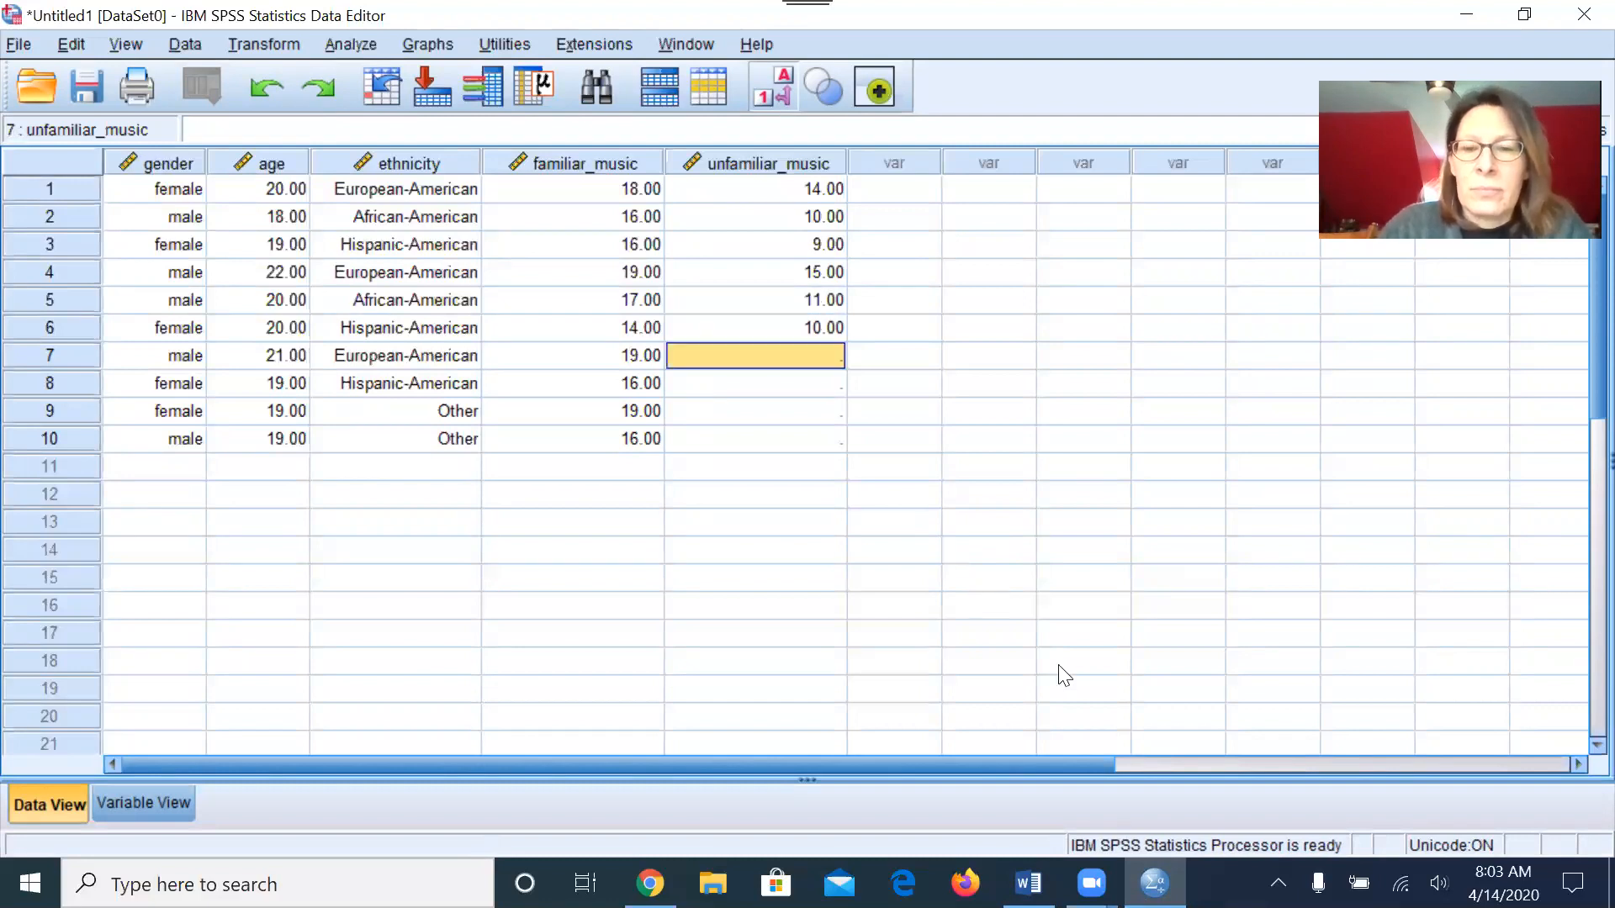
Step: Look up the unfamiliar scores of participants 7 to 10 in the Word document, then return to SPSS
left_click(1154, 883)
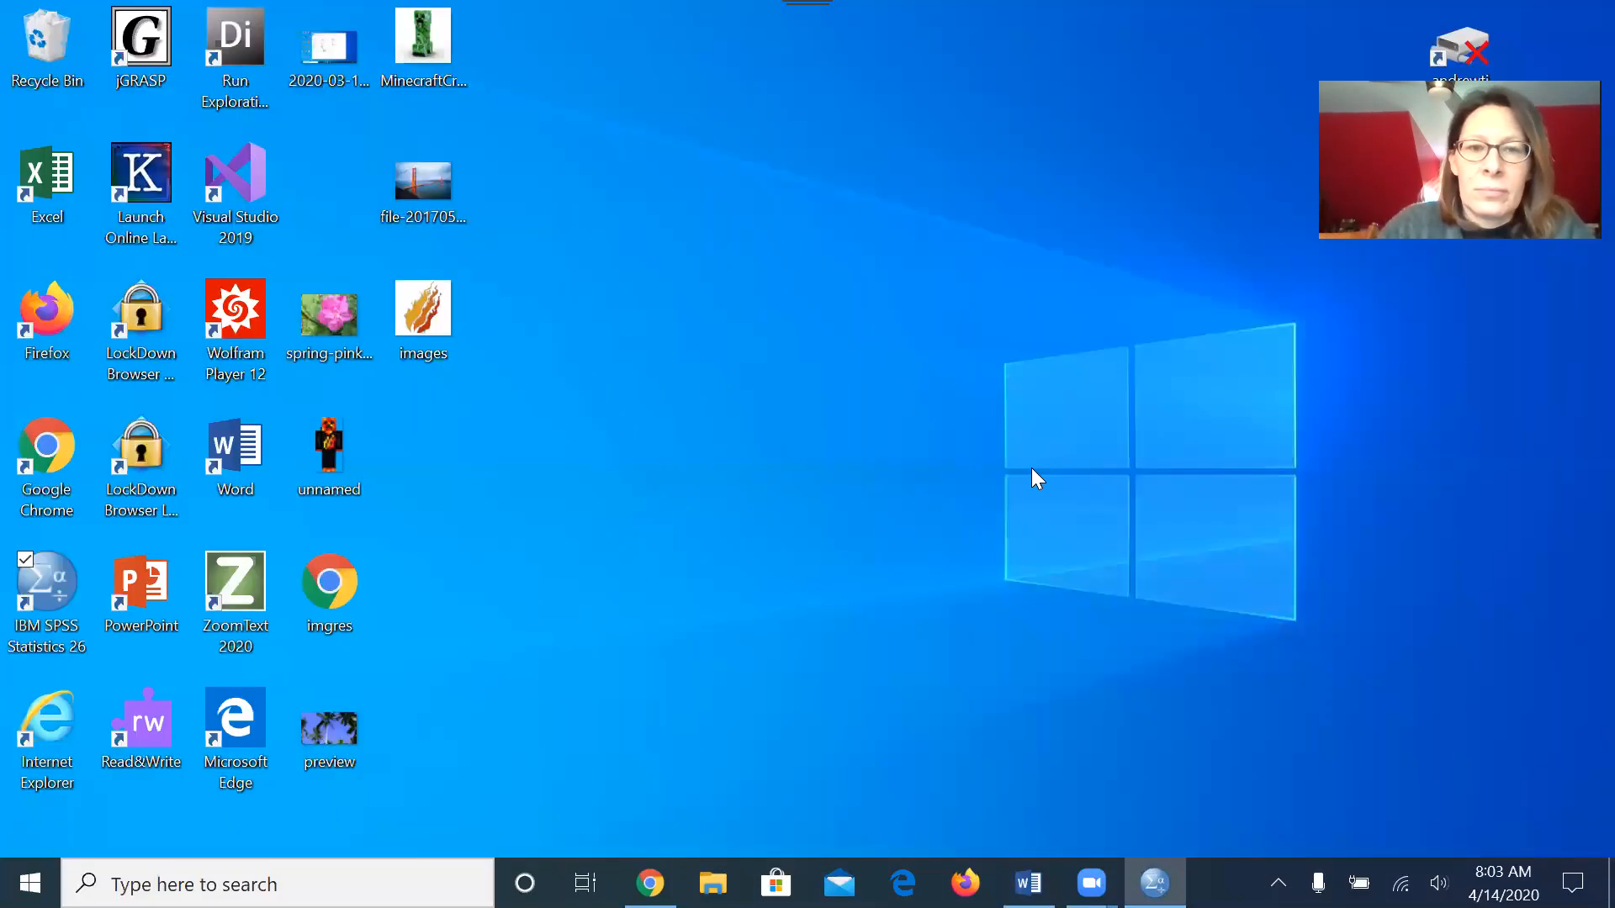
left_click(1028, 882)
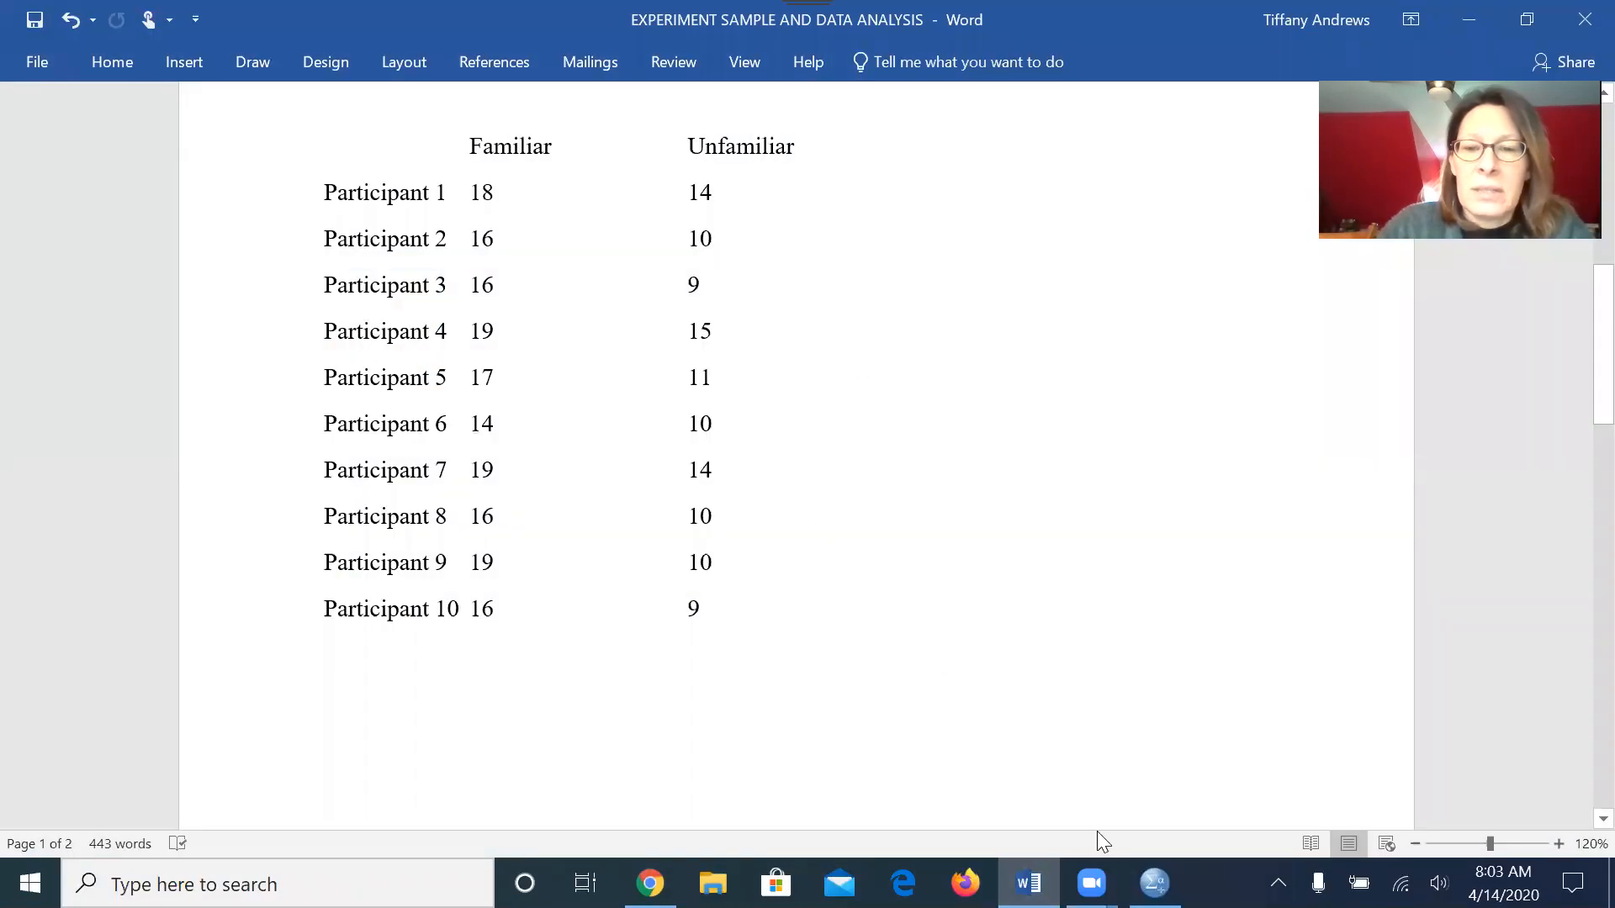
left_click(1154, 884)
left_click(935, 609)
type("14")
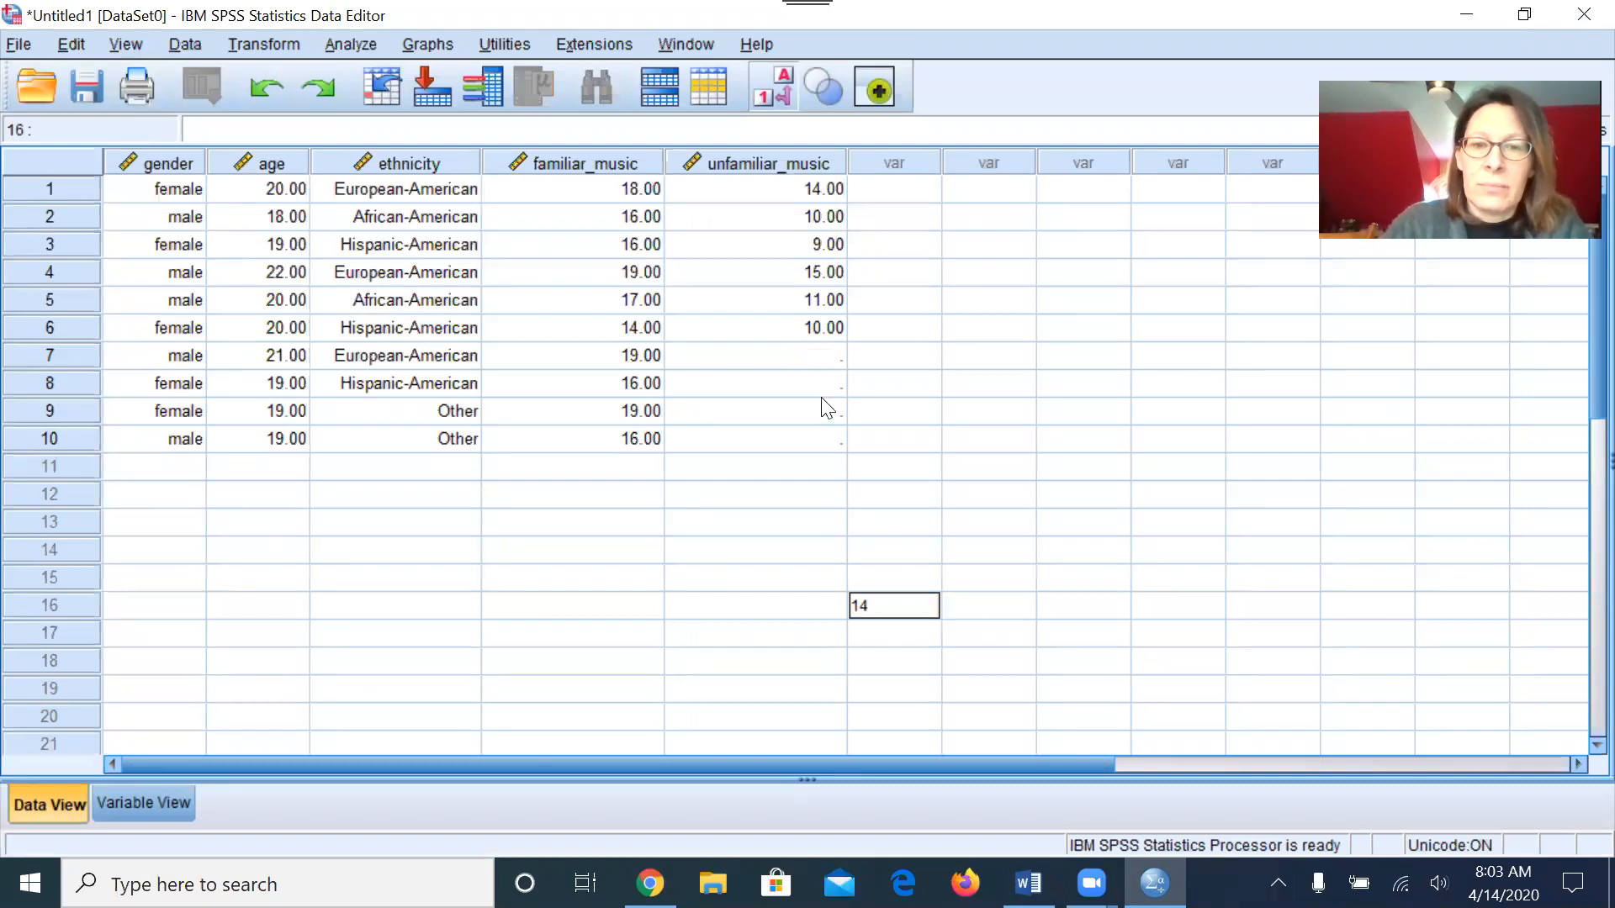
key("Escape")
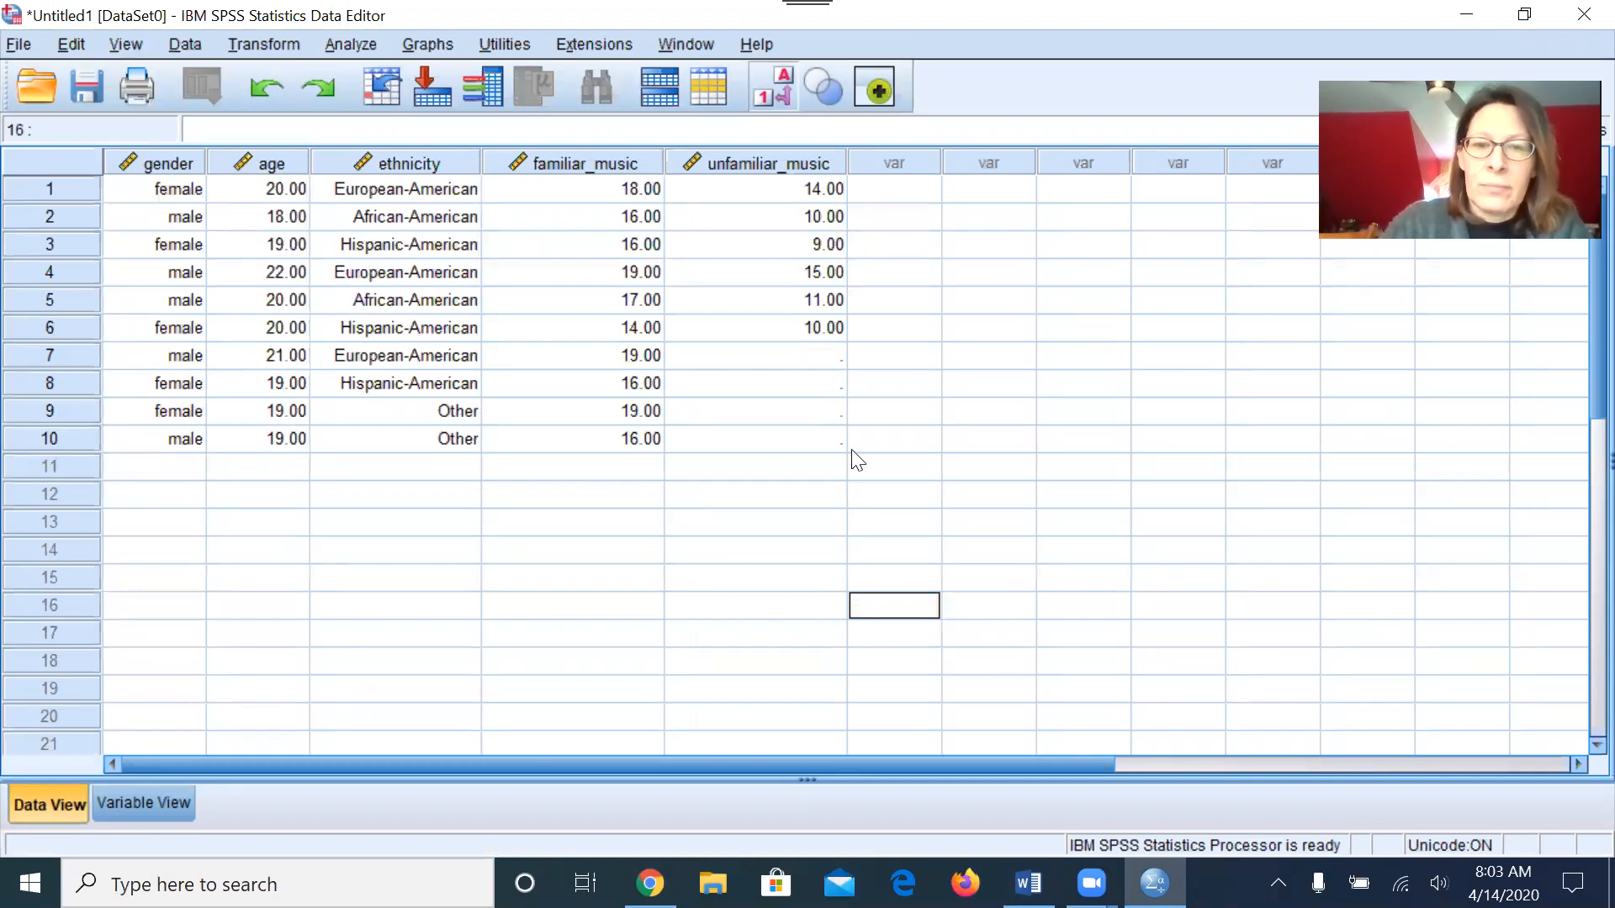
Step: Enter 14, 10, 10 and 9 as unfamiliar_music for cases 7 to 10
left_click(823, 357)
type("14")
key("Return")
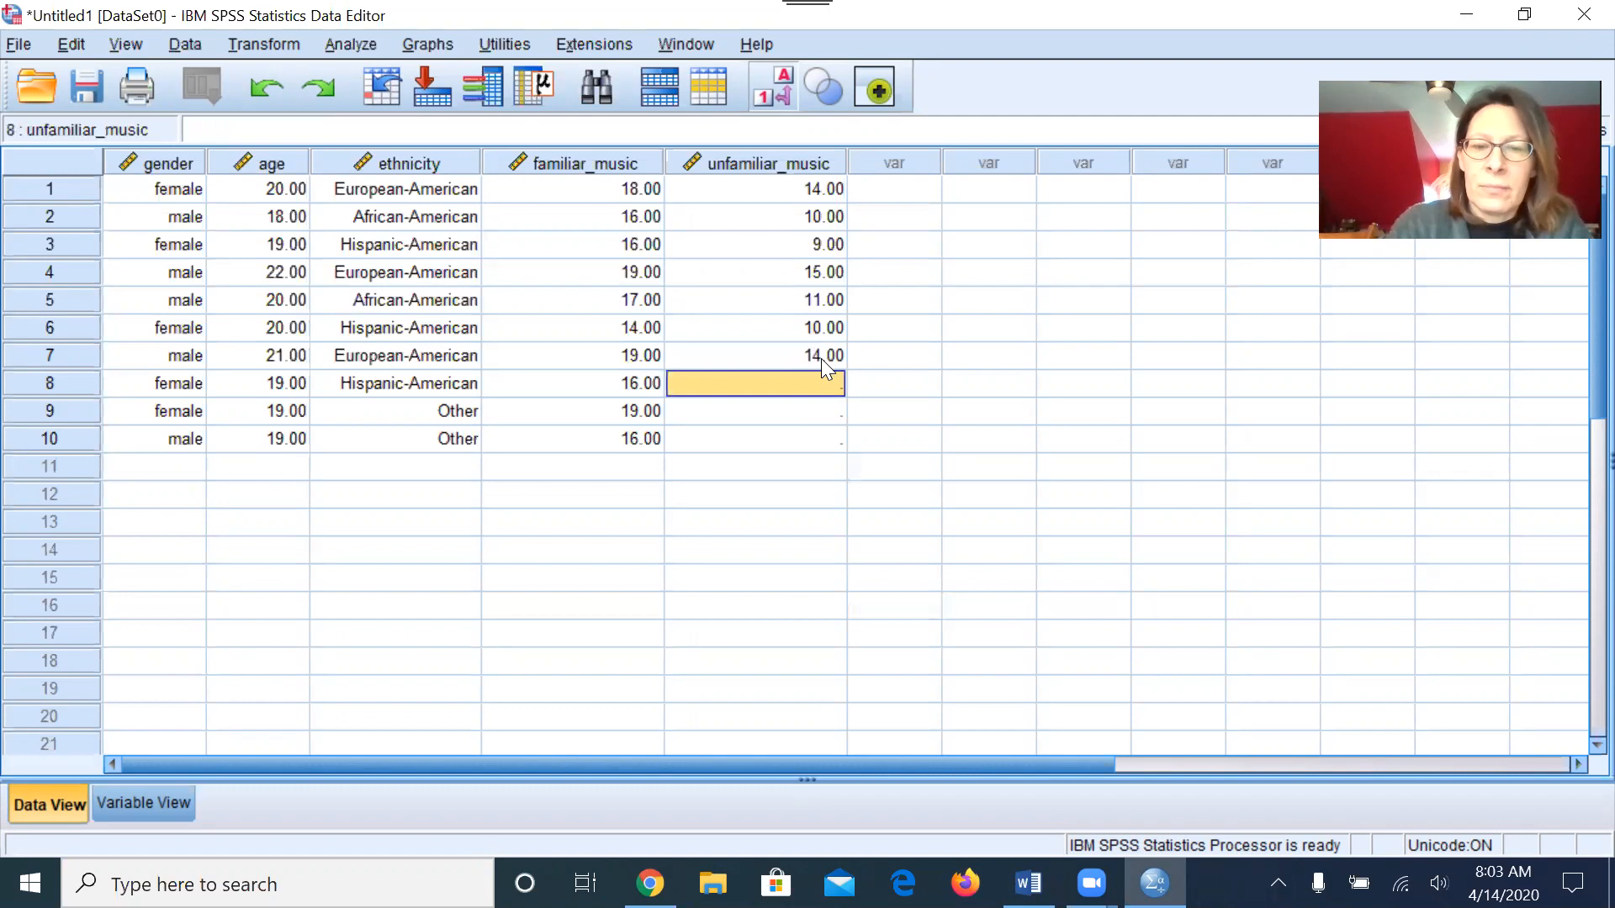
type("10")
key("Return")
type("10")
key("Return")
type("9")
key("Return")
left_click(991, 450)
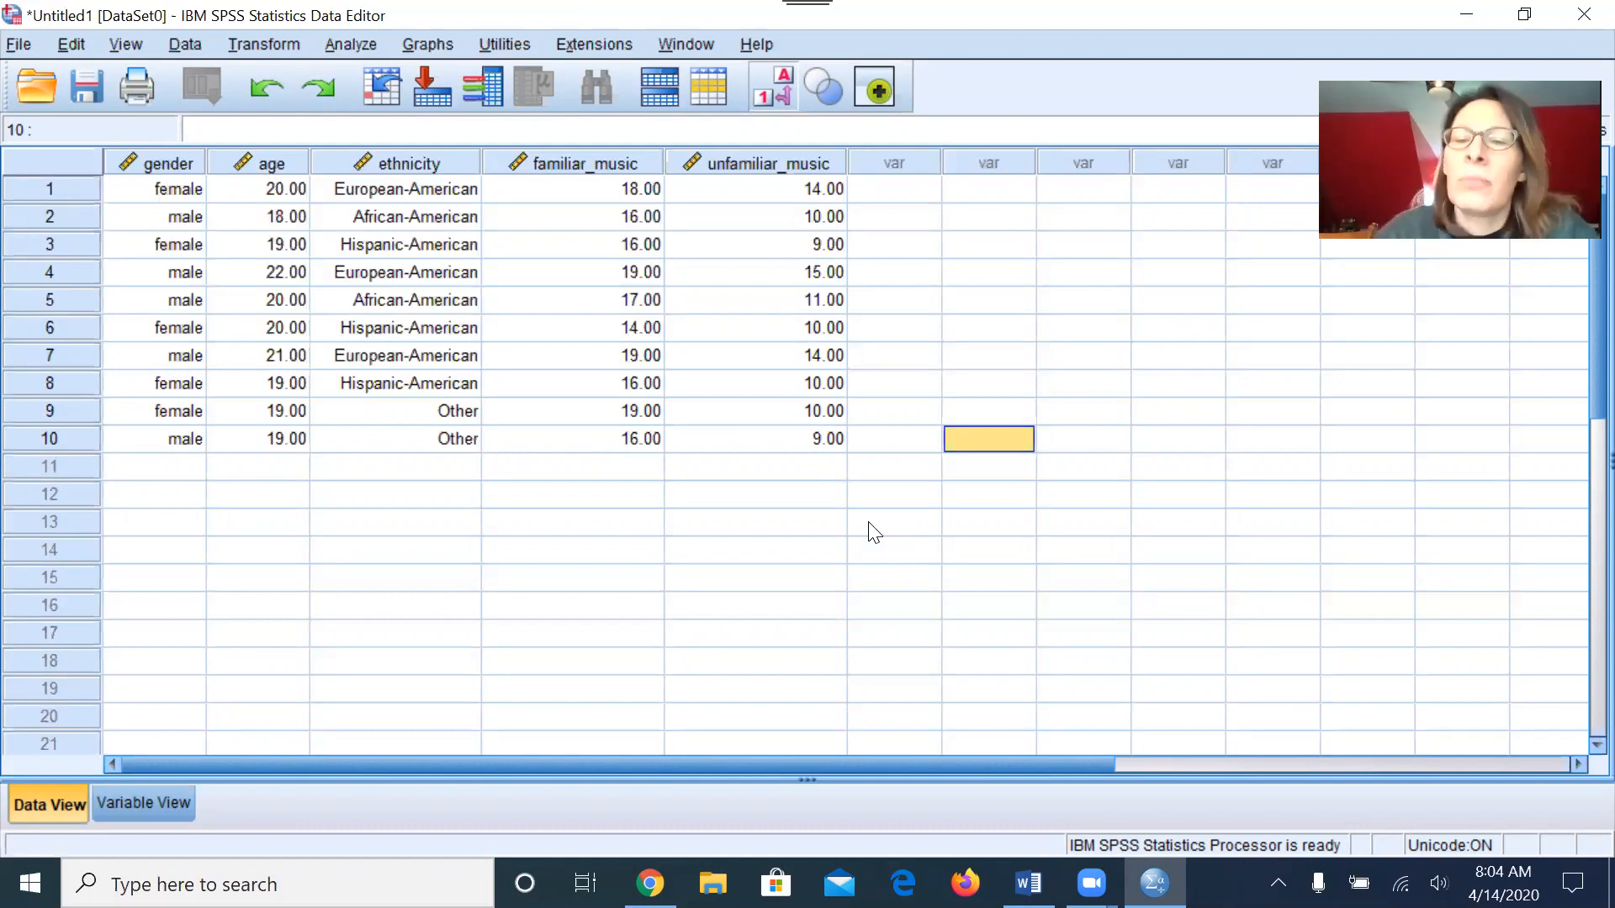
Step: Switch to Word and review the independent group design of the music experiment and its data table on page 2
left_click(1028, 883)
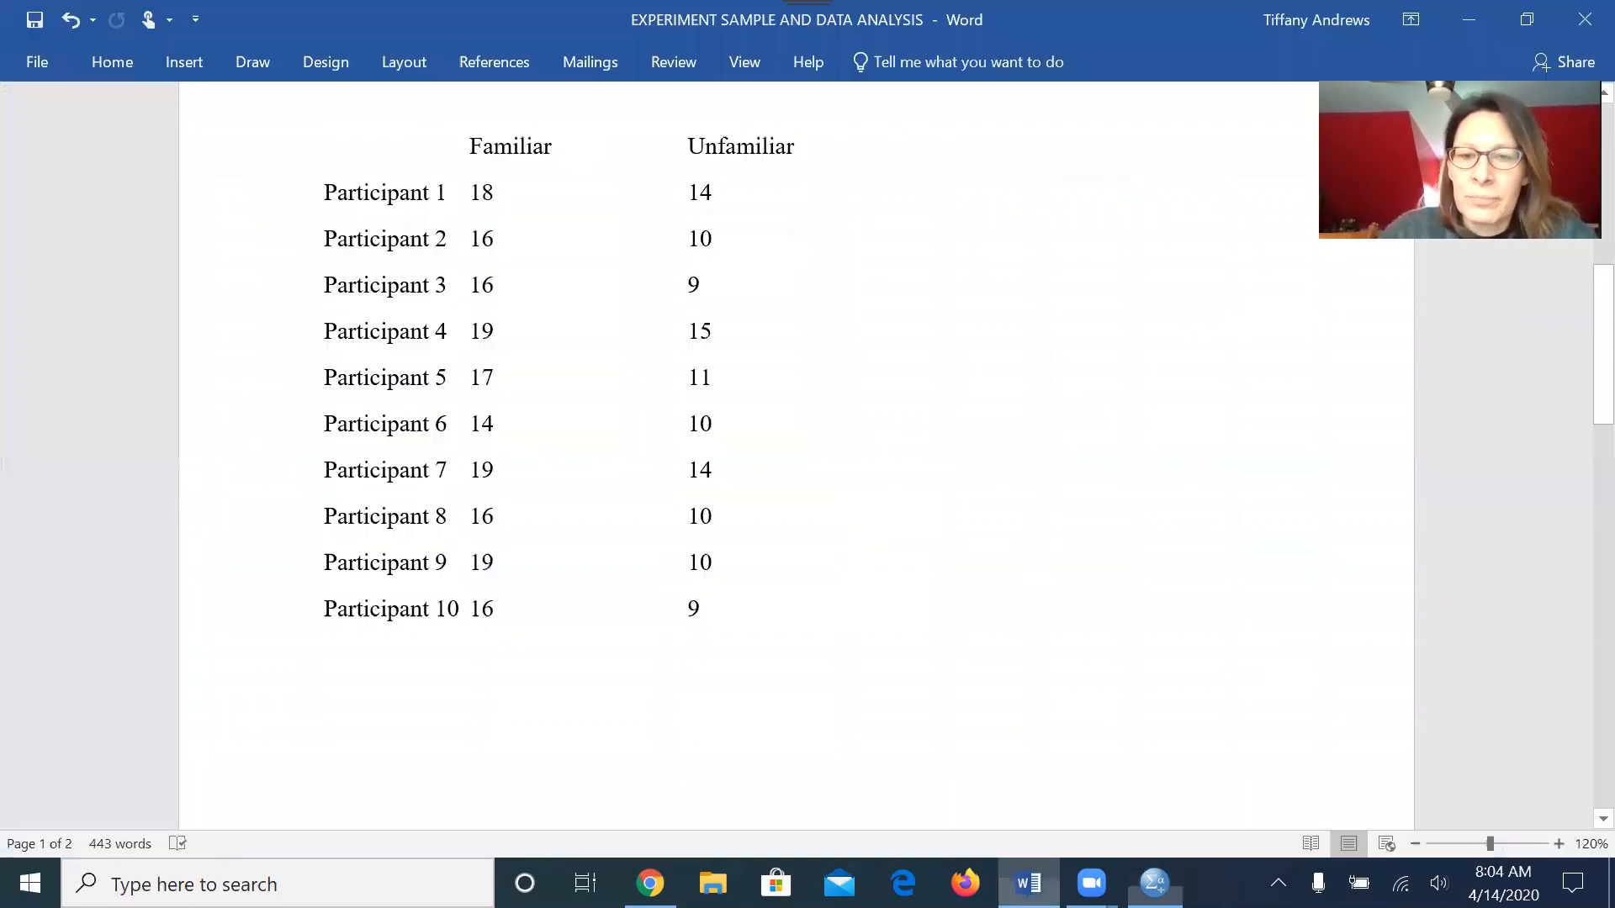
scroll(1575, 813, "down", 3)
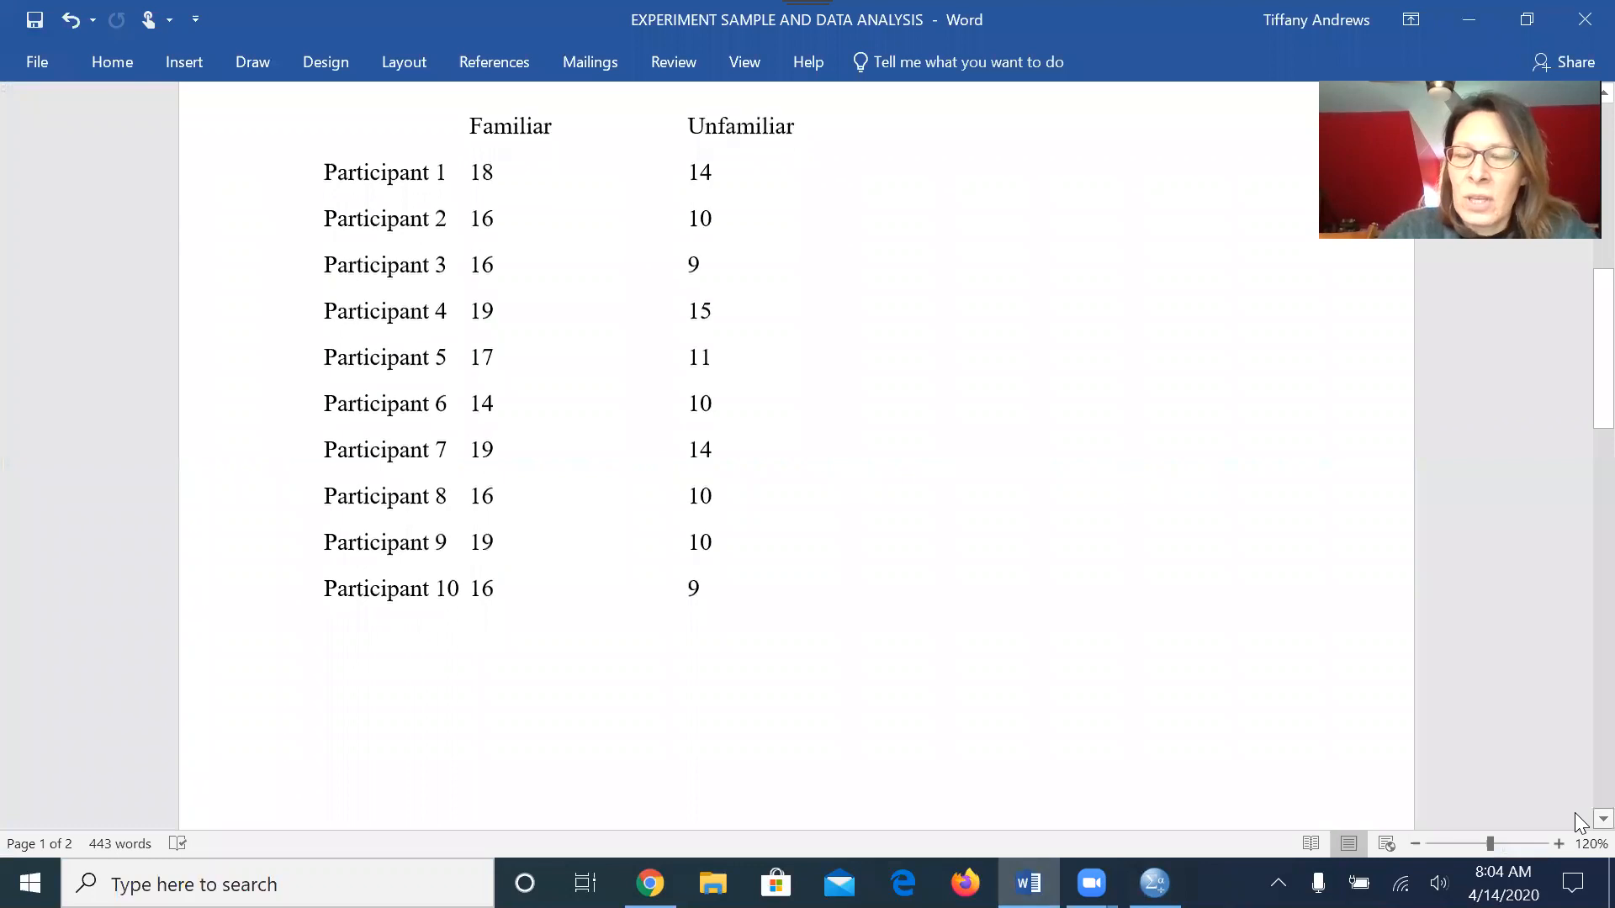
scroll(1574, 813, "down", 10)
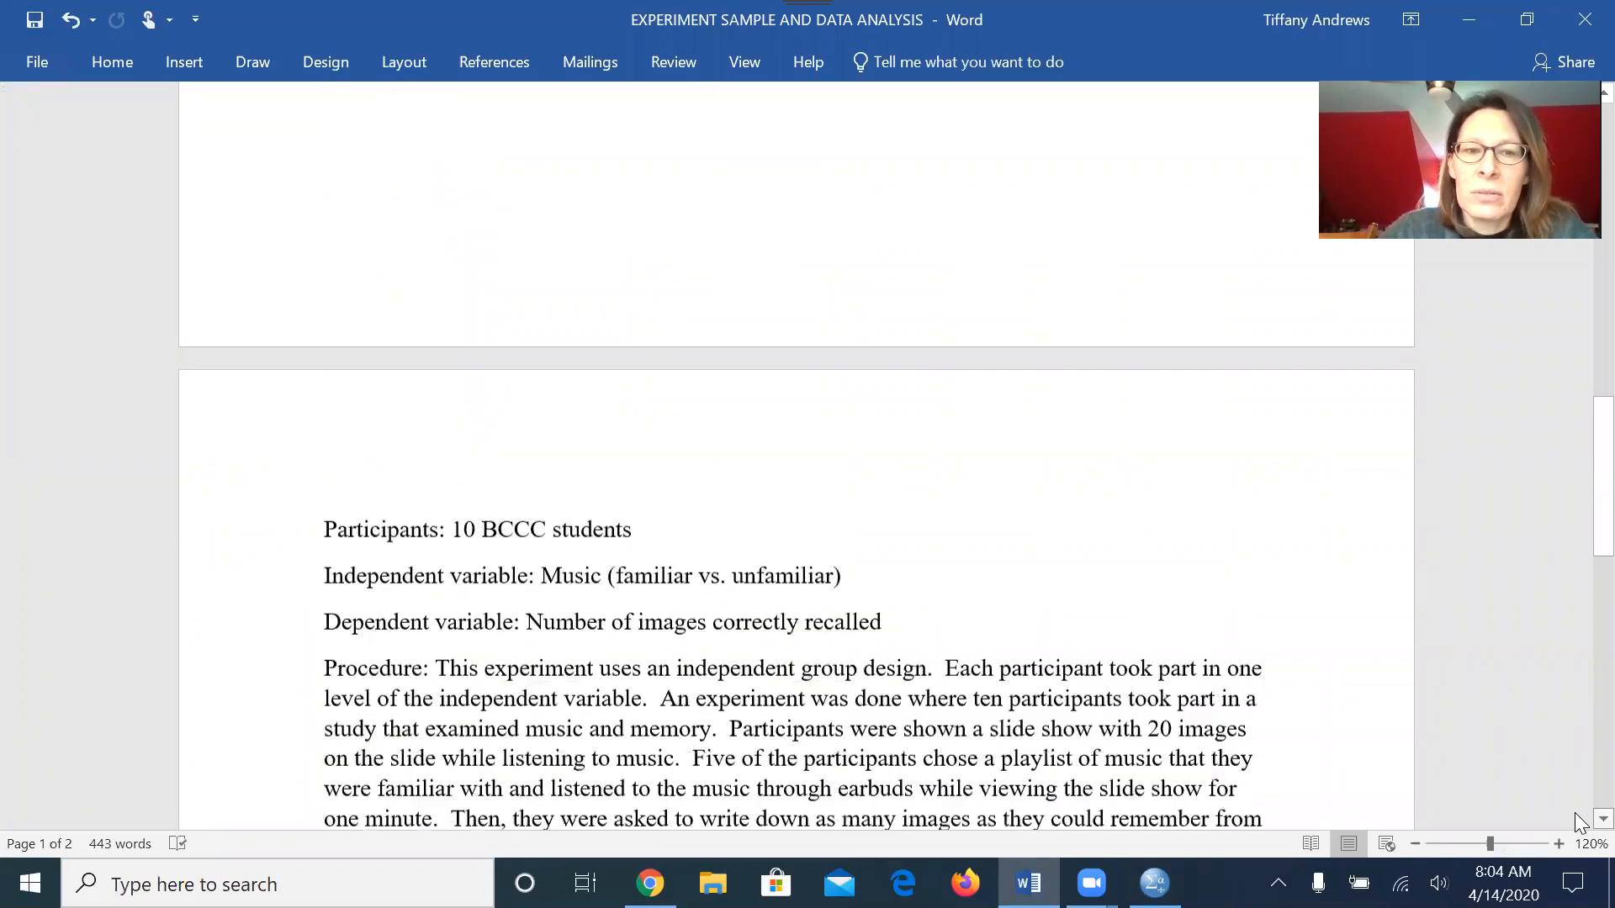
scroll(1575, 813, "down", 3)
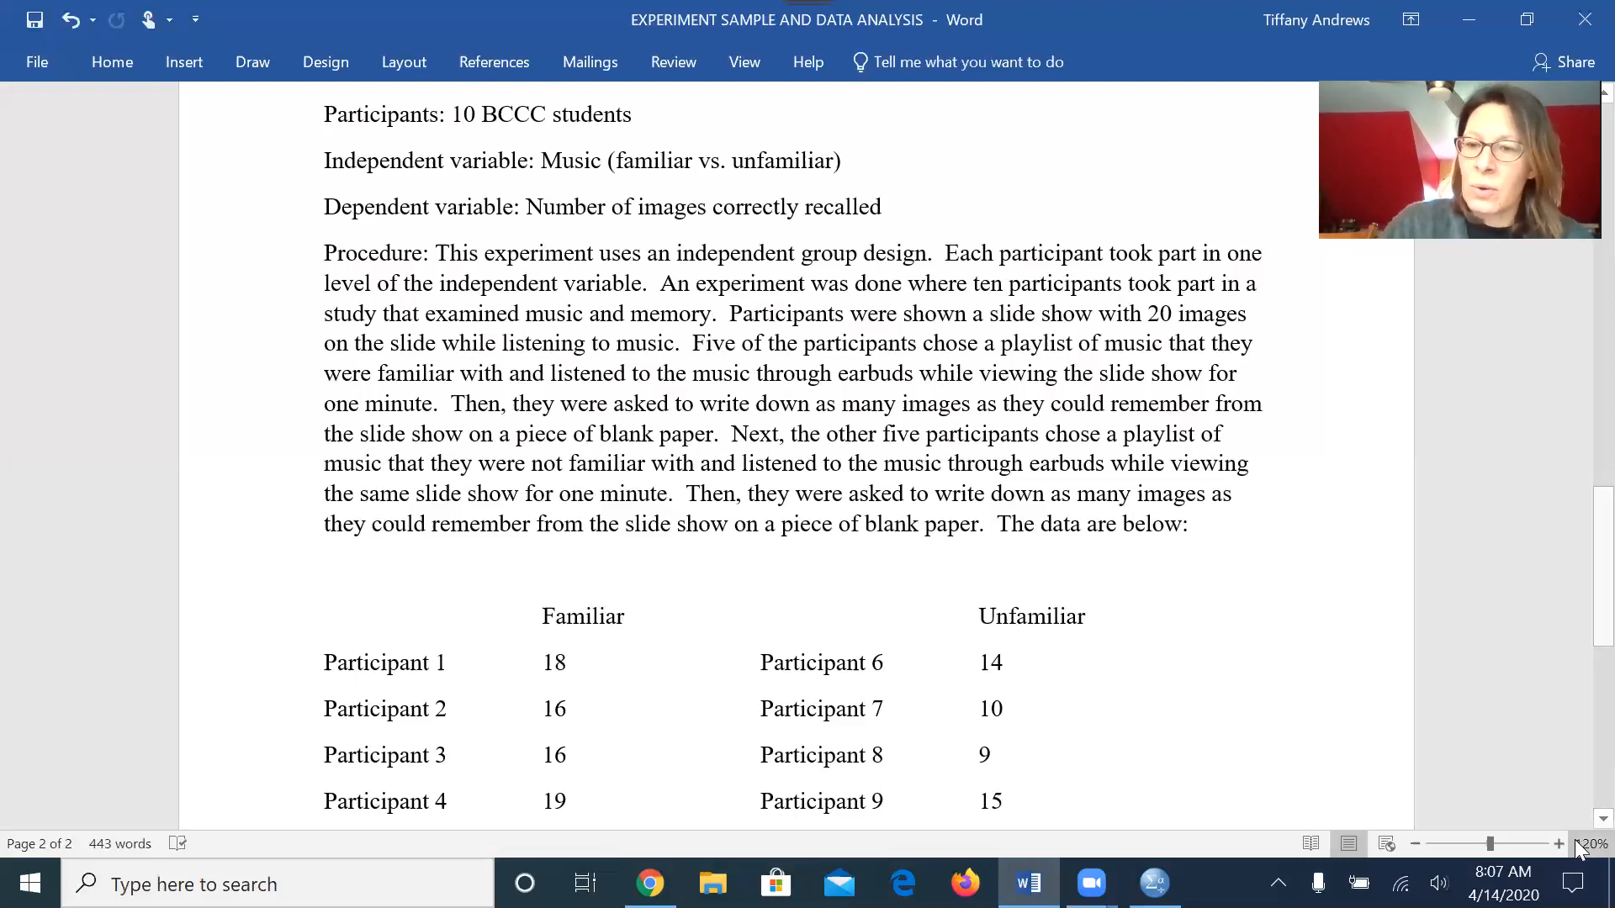
scroll(1579, 824, "down", 5)
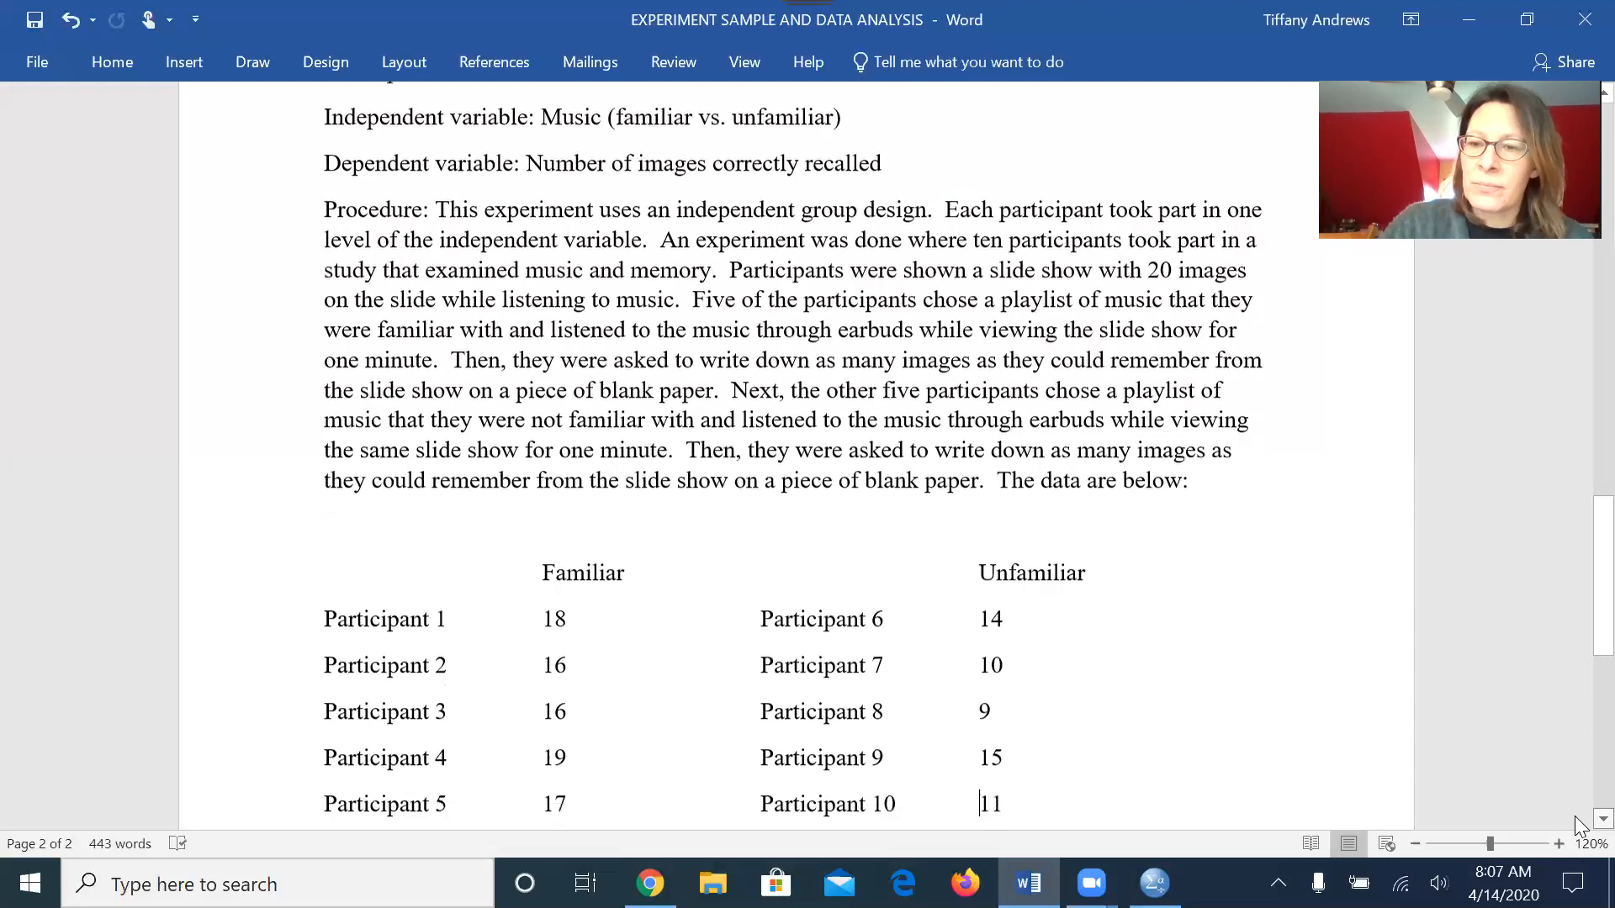
scroll(1578, 824, "down", 1)
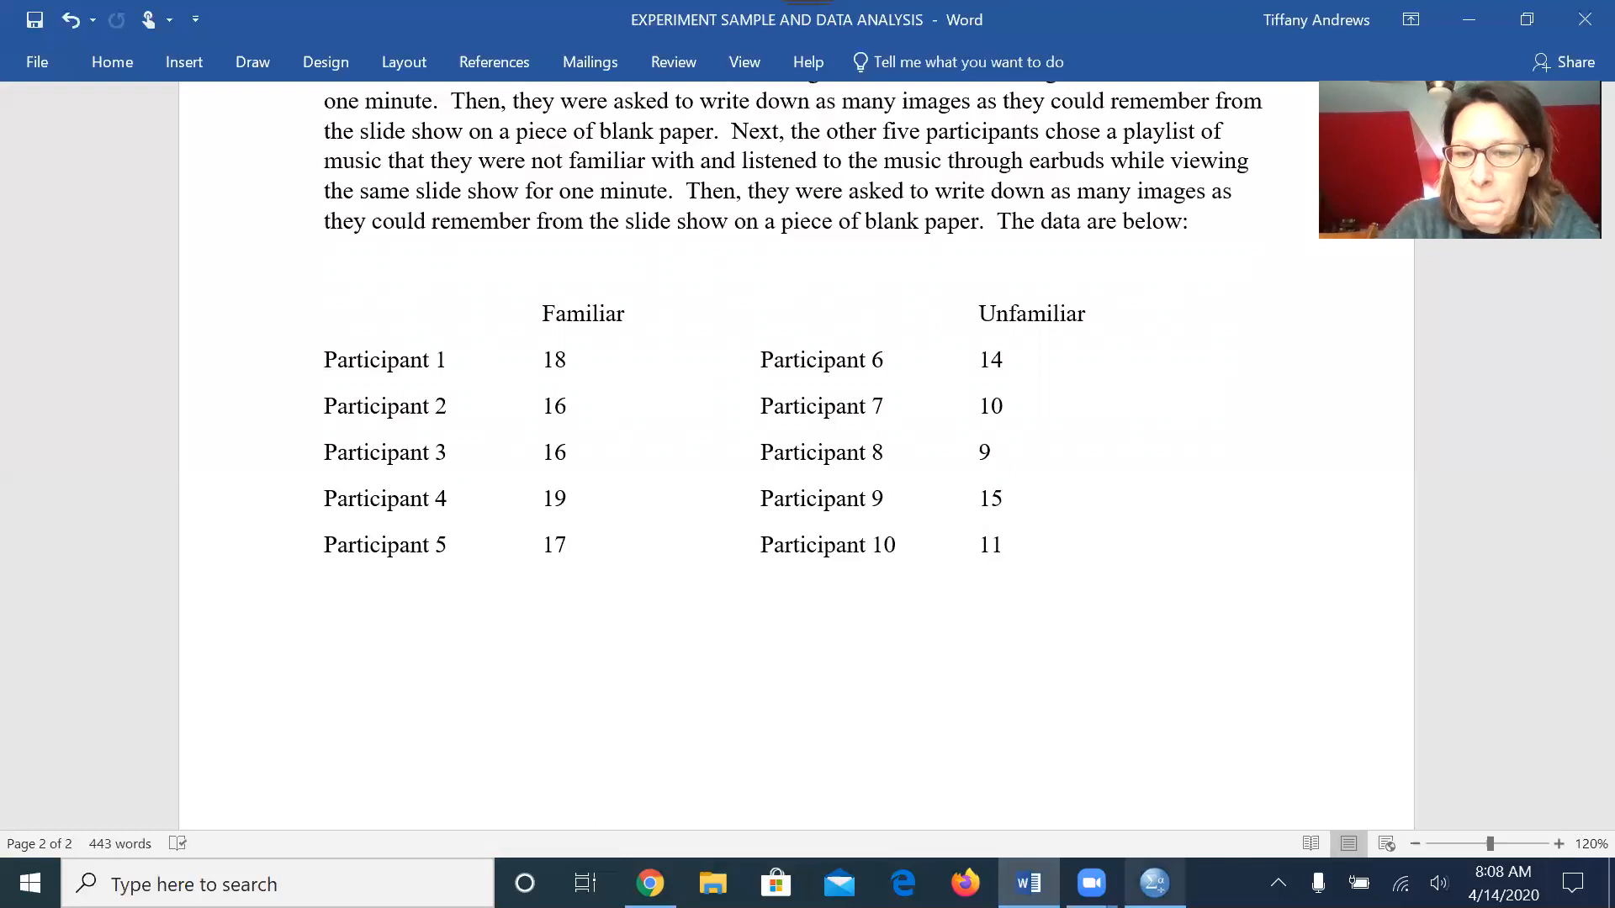
Step: Switch to SPSS and add a sixth variable named music below unfamiliar_music
left_click(1154, 883)
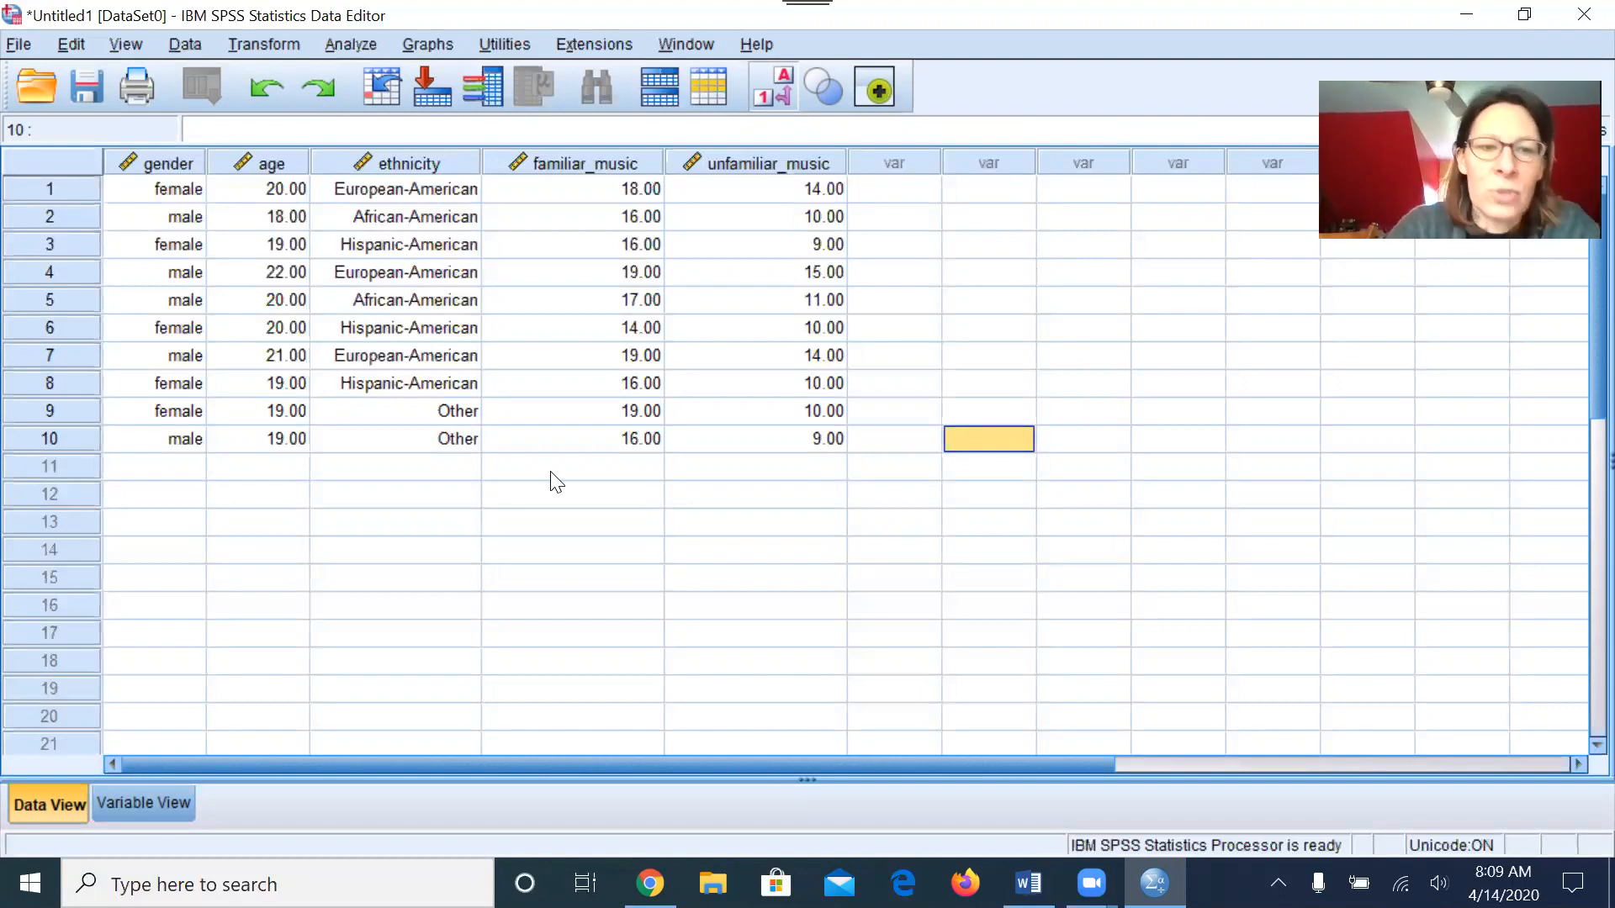
left_click(151, 809)
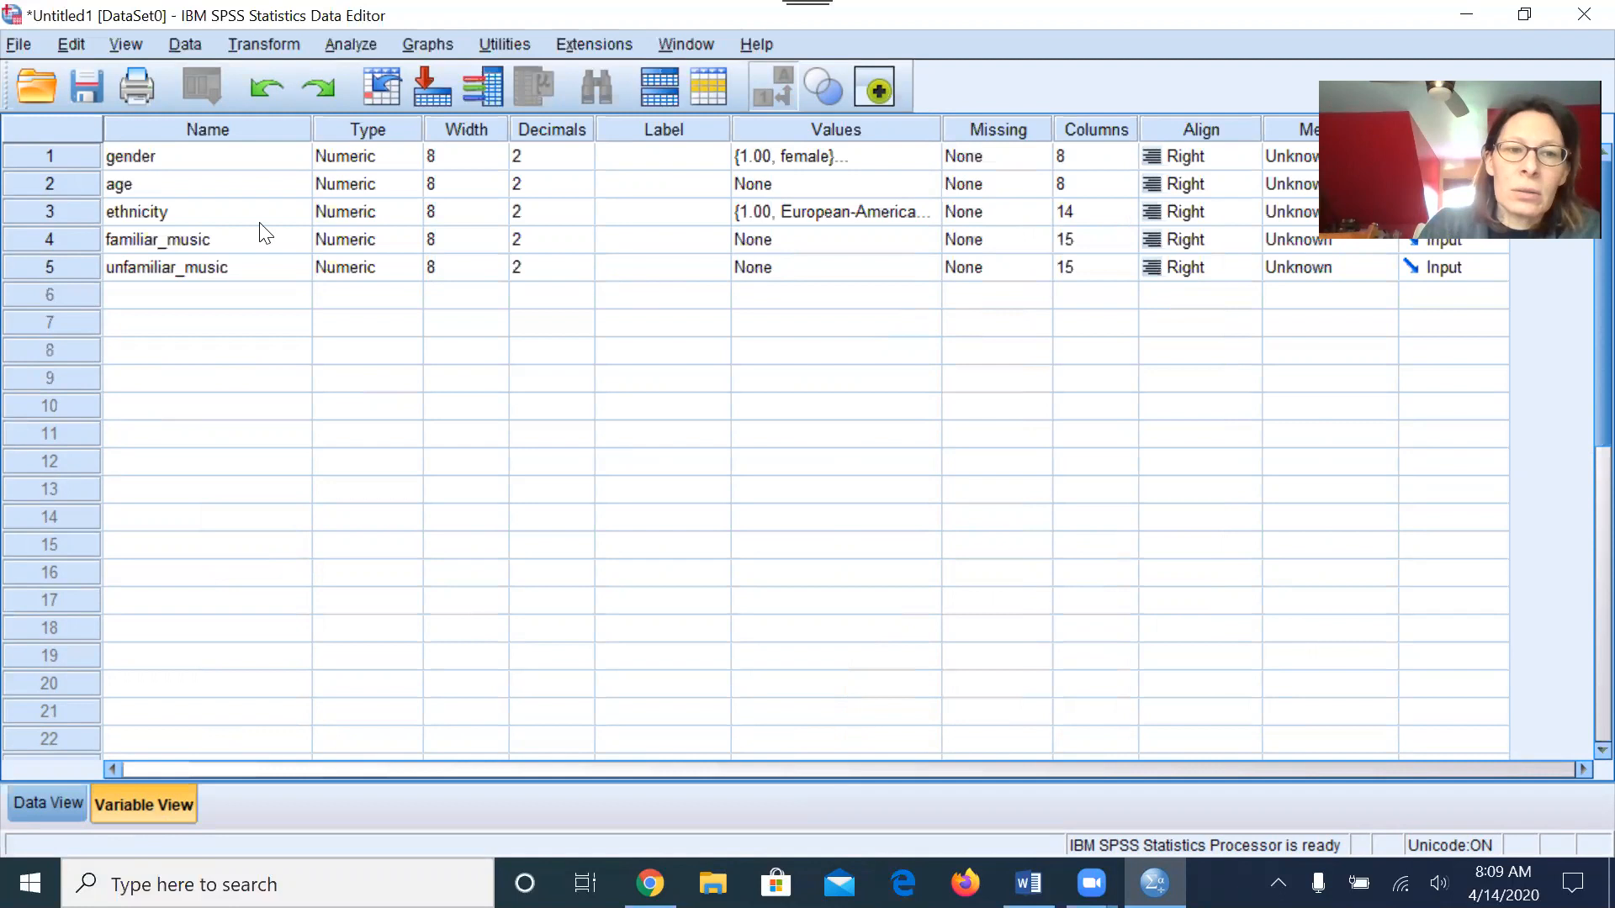
left_click(223, 299)
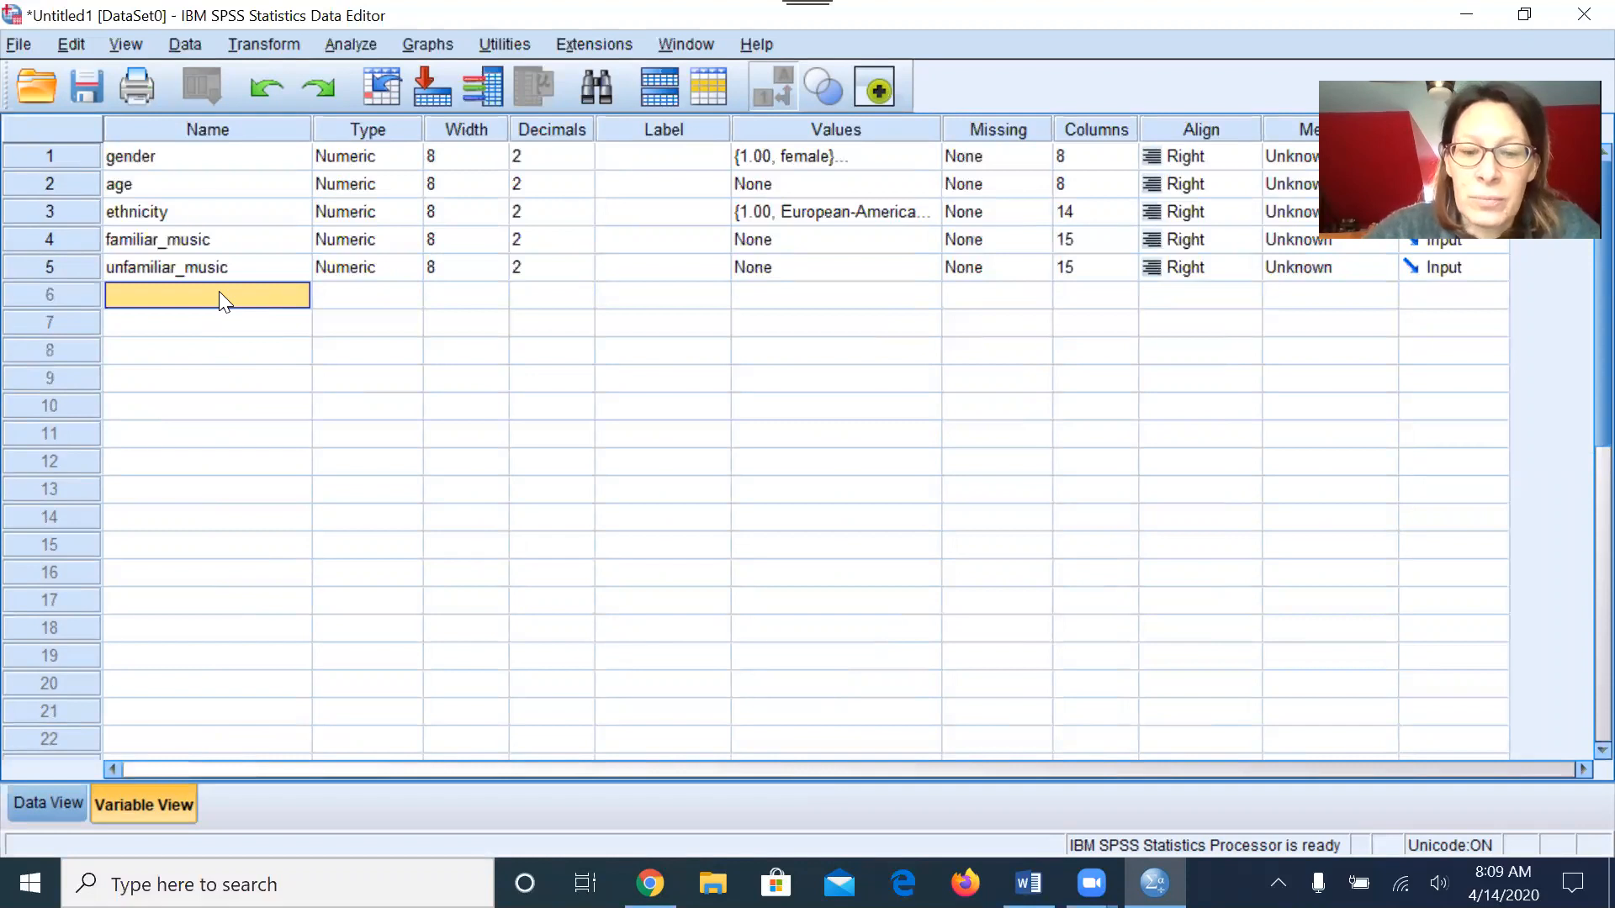
type("music")
key("BackSpace")
key("BackSpace")
key("BackSpace")
key("BackSpace")
type("i")
key("BackSpace")
type("usic")
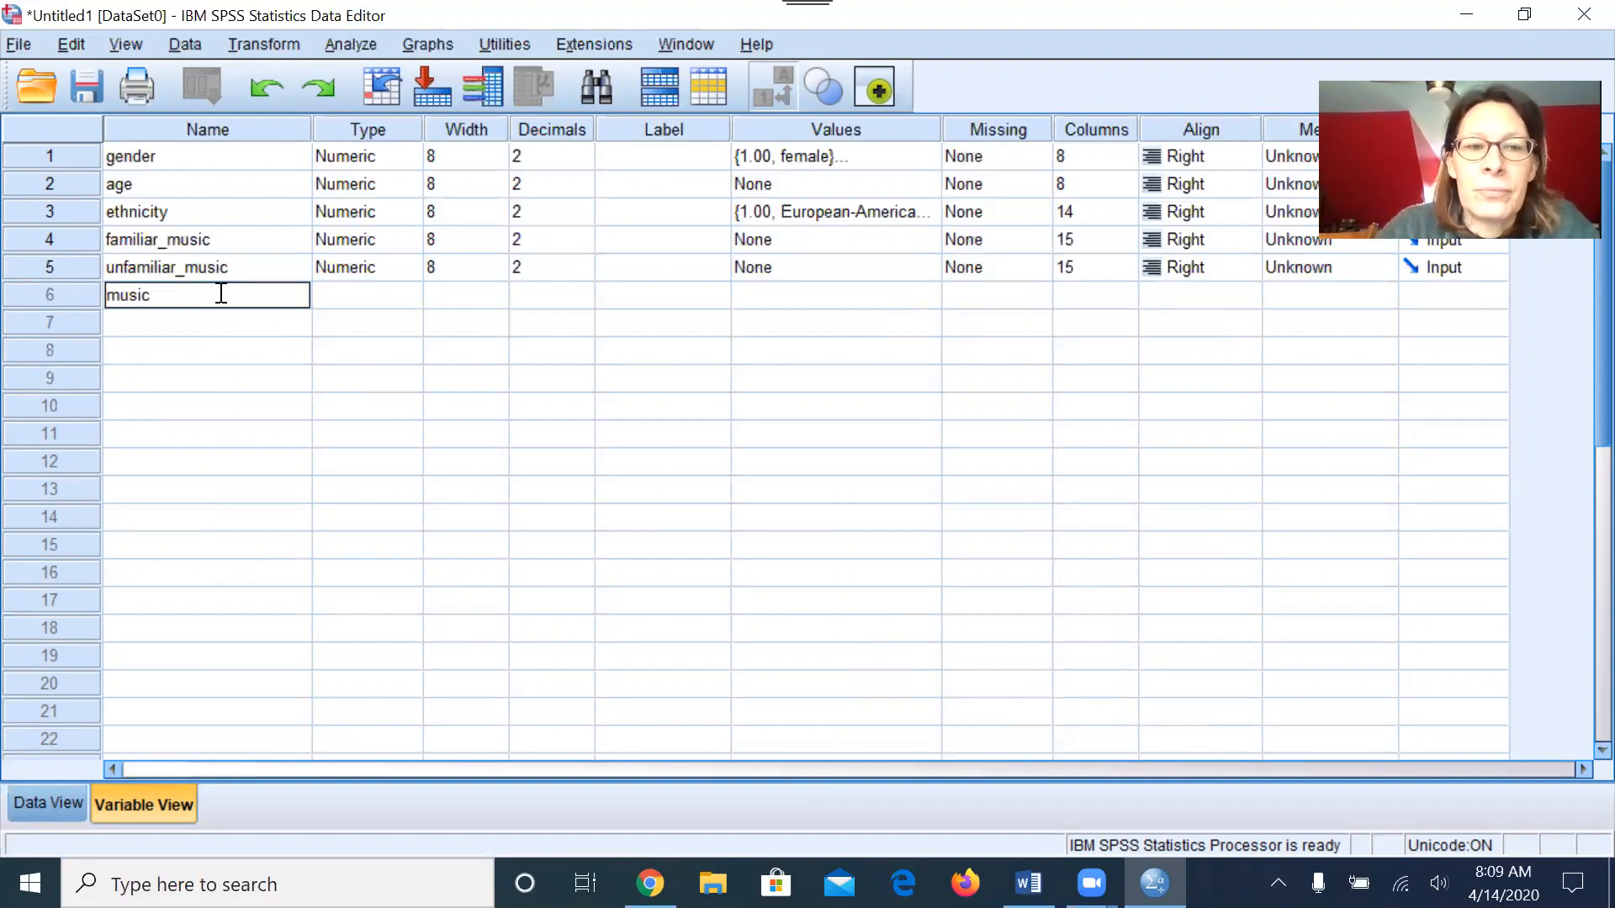
key("Return")
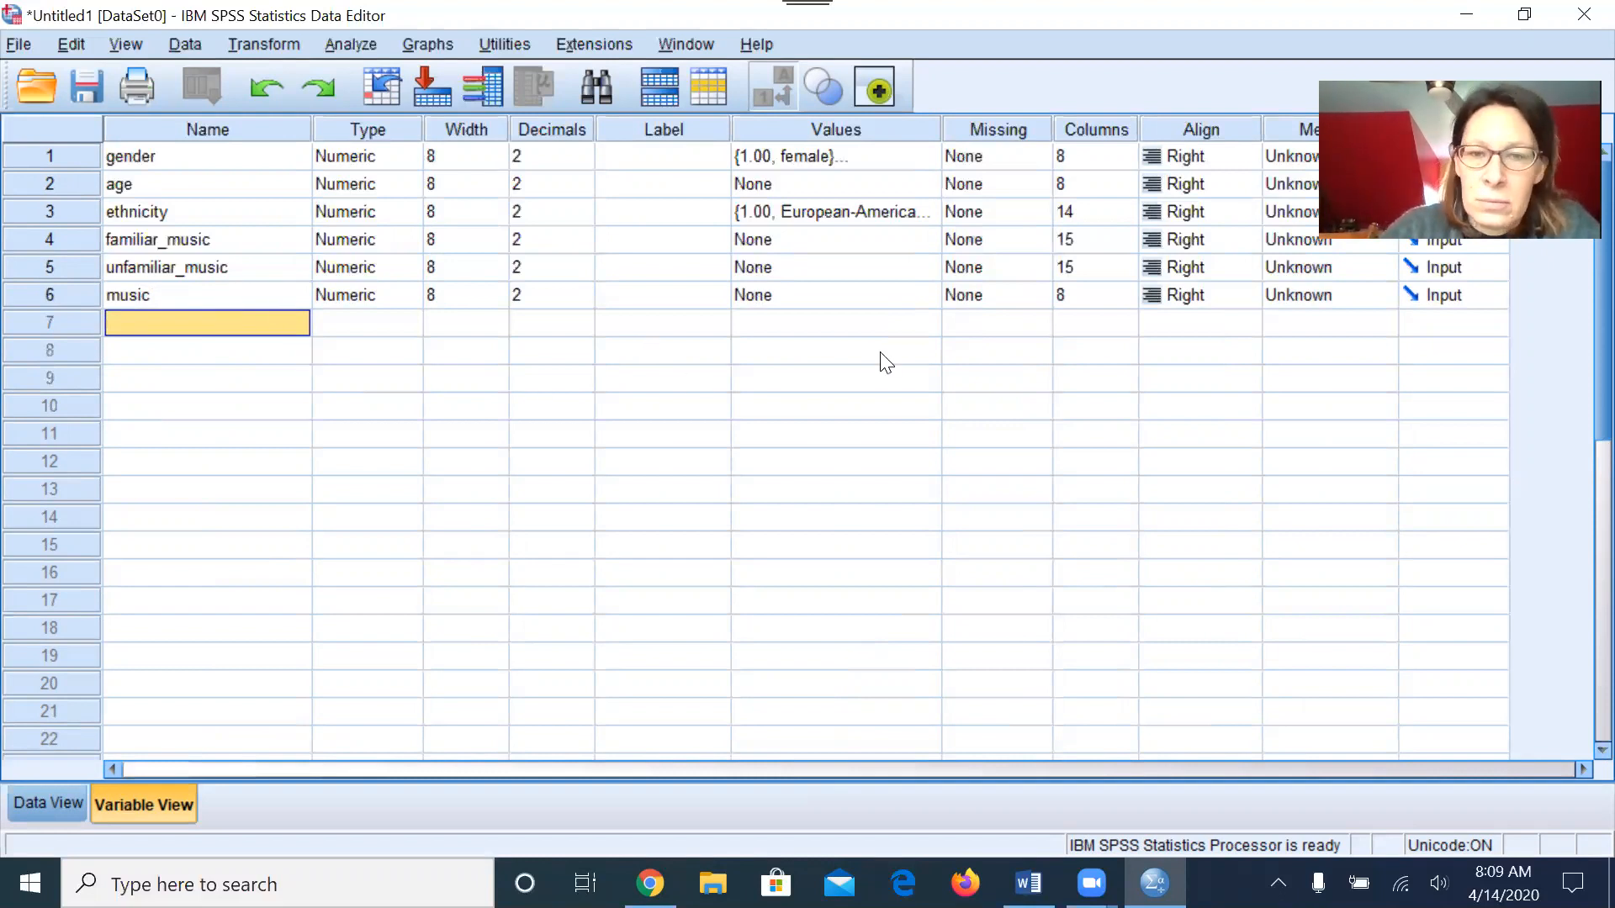
Step: Define value labels for the music variable: 1 = familiar and 2 = unfamiliar
left_click(931, 295)
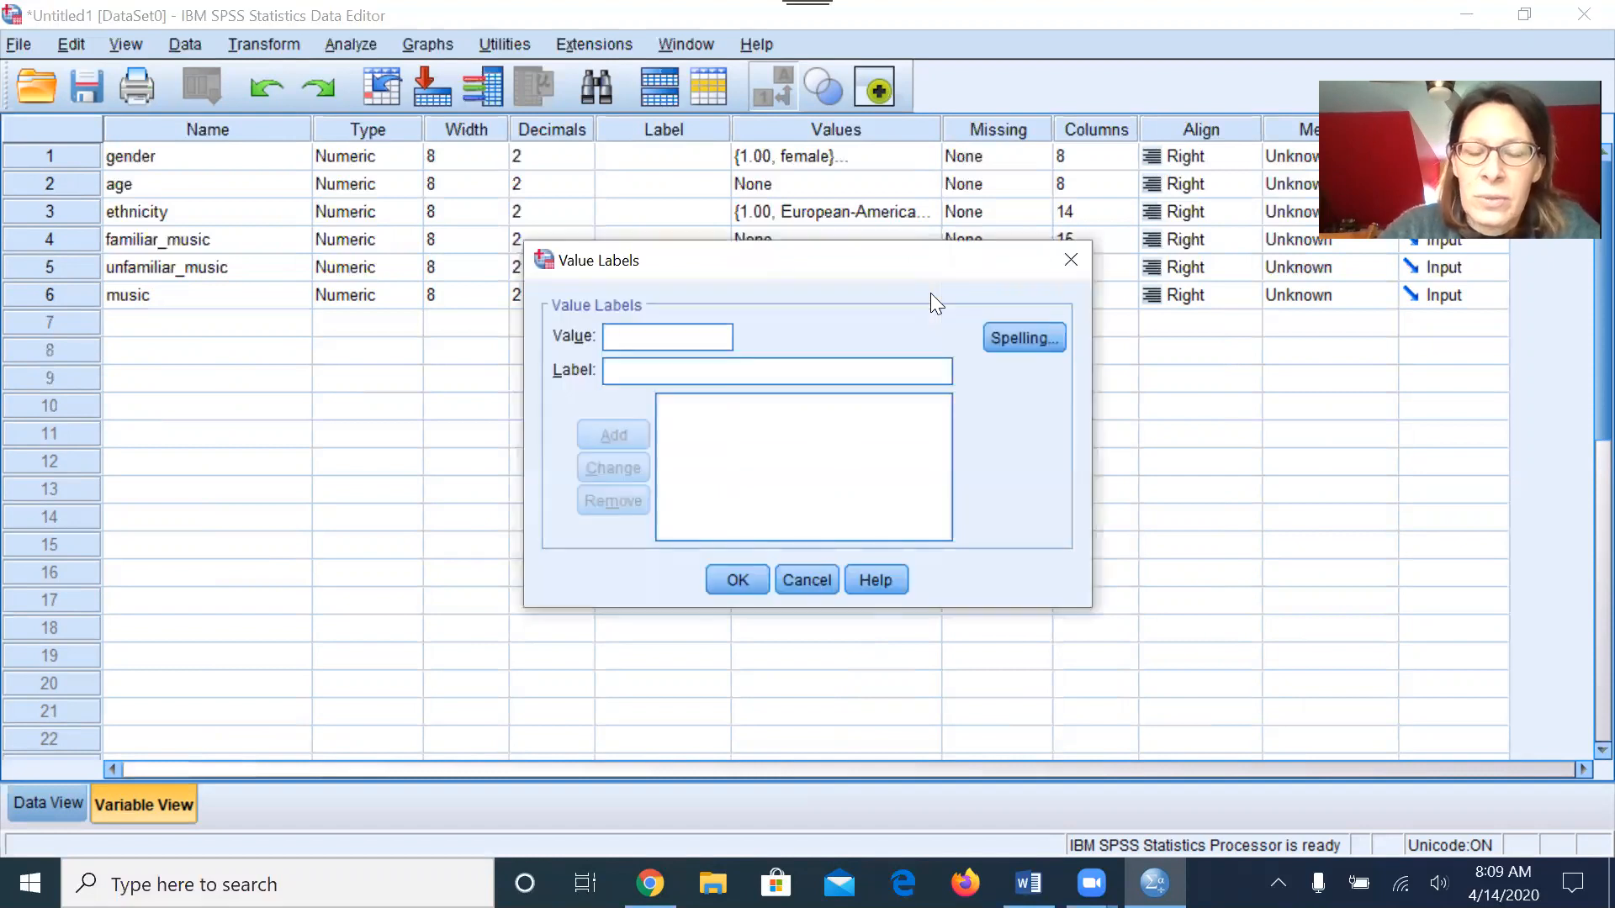
type("1")
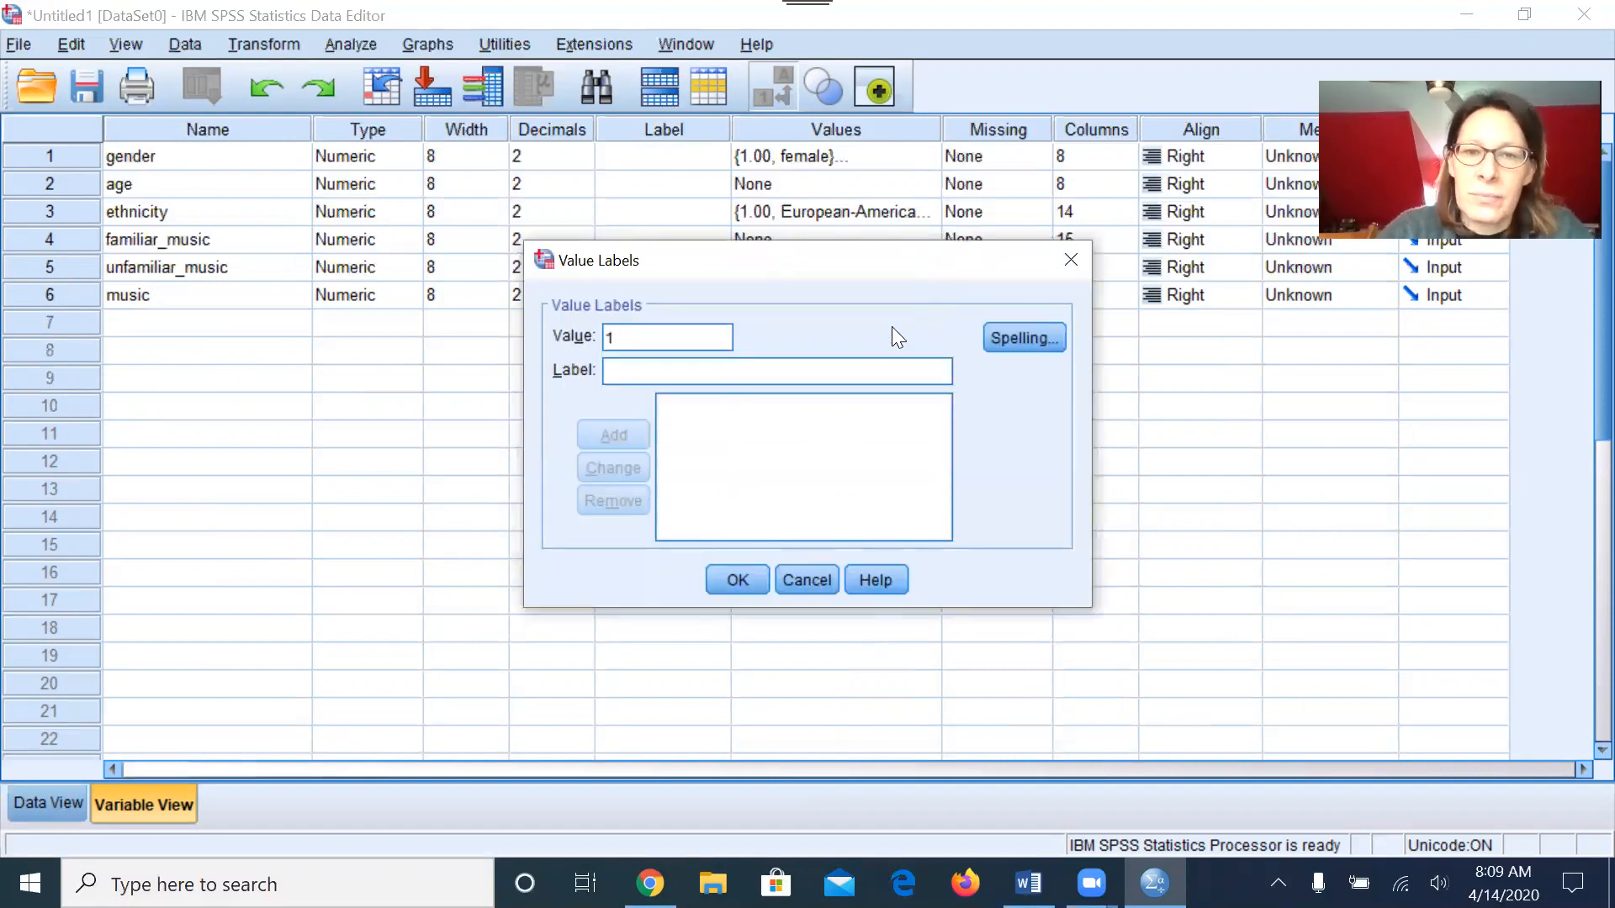
left_click(878, 361)
type("familiar")
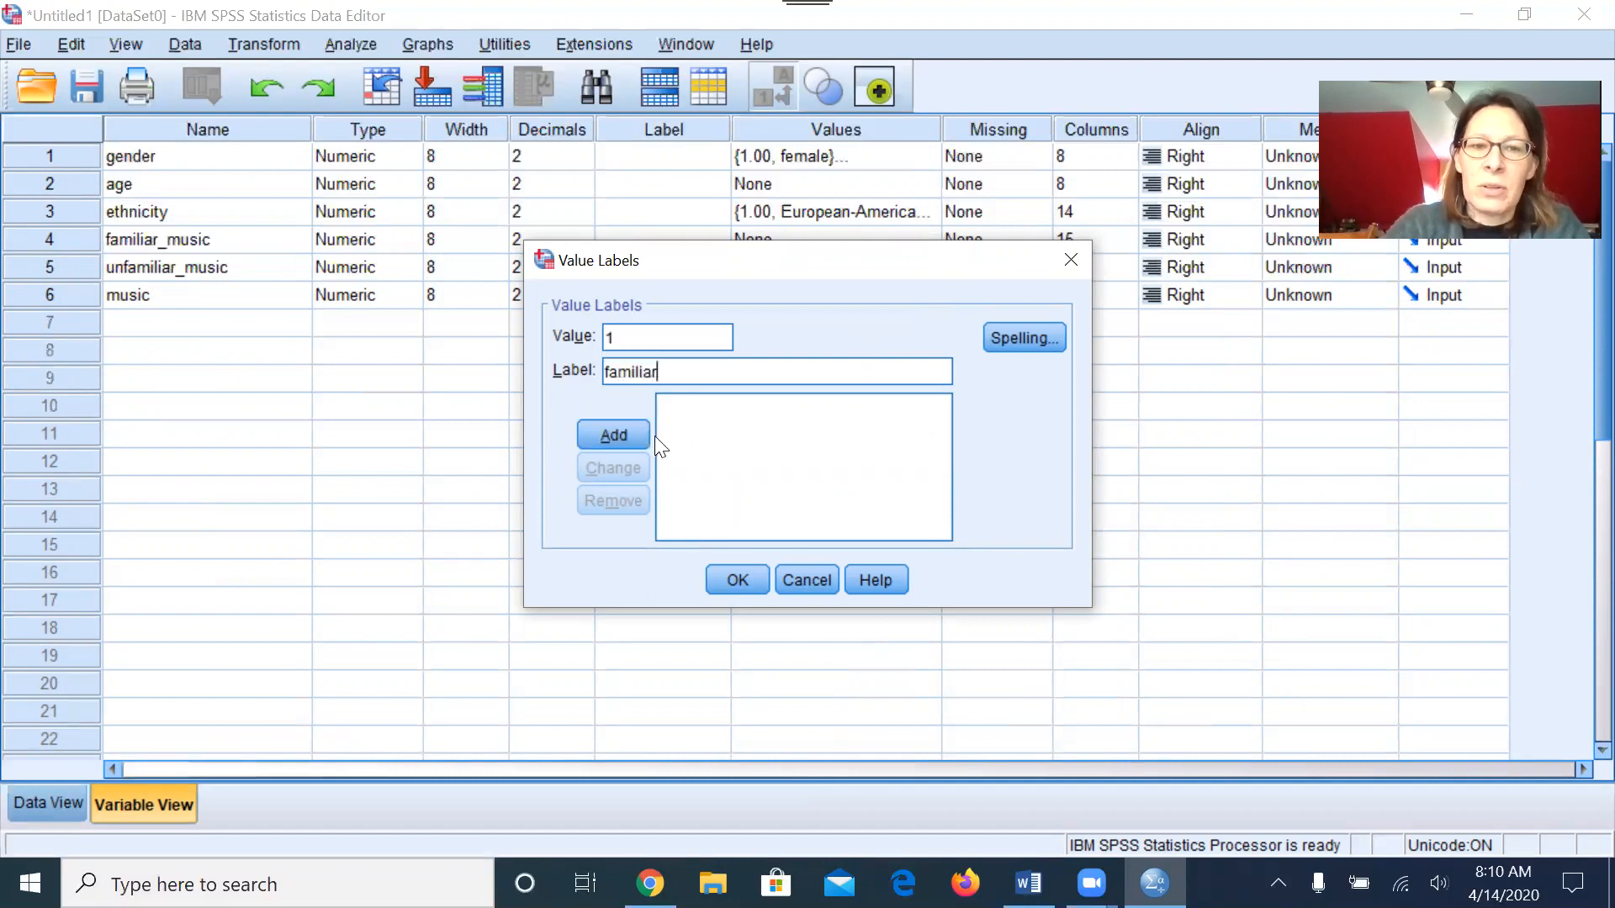
left_click(632, 436)
type("2")
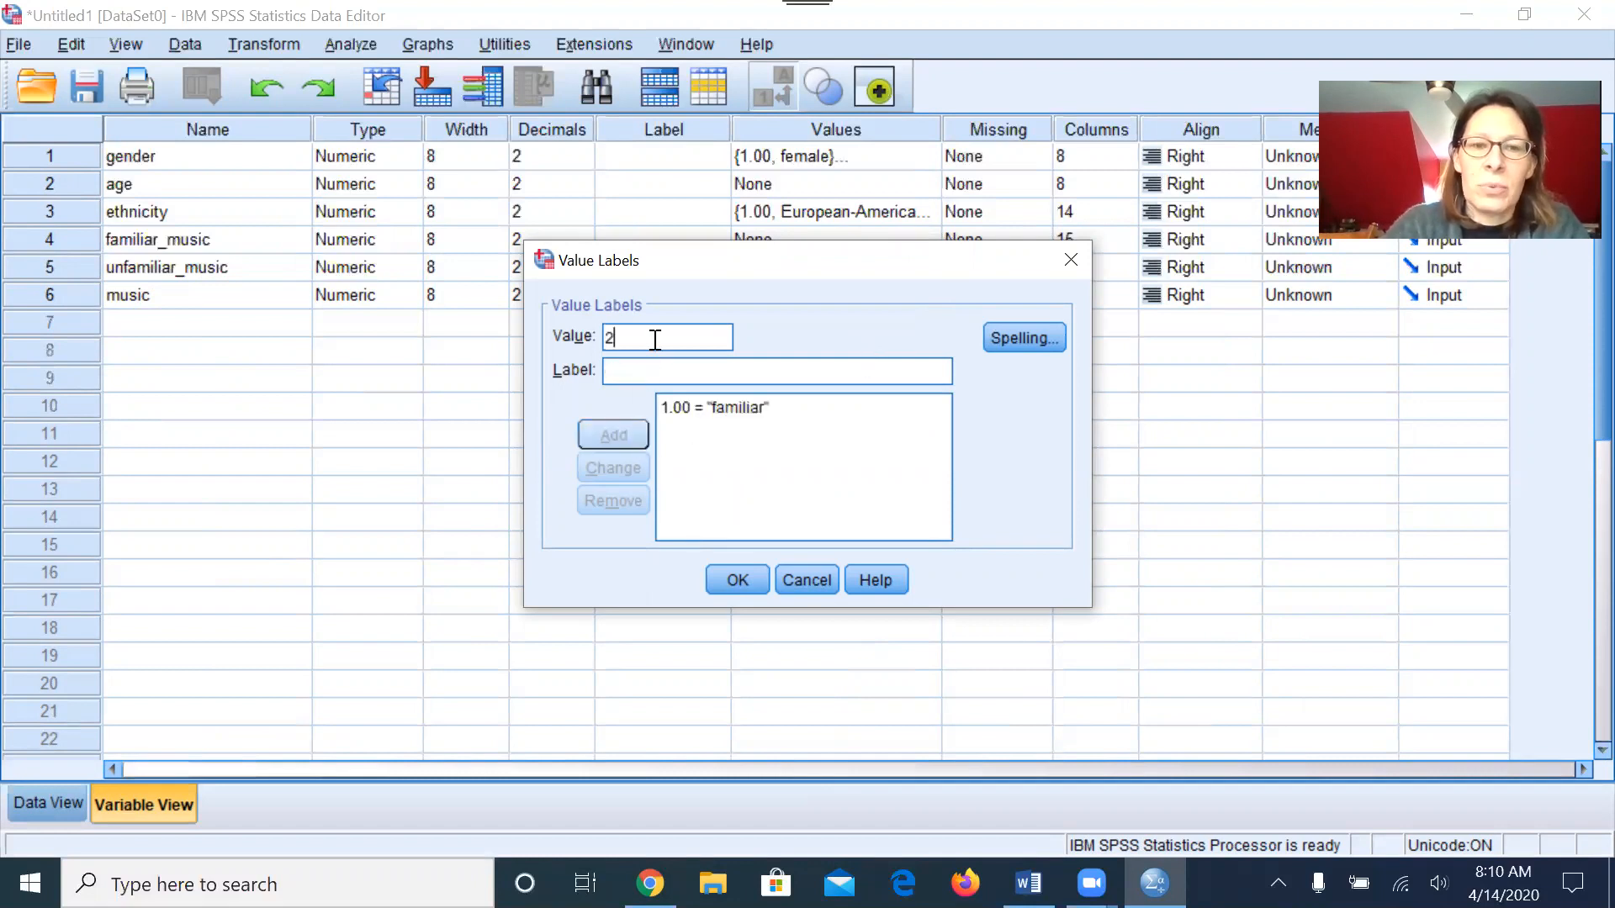
left_click(651, 376)
type("u")
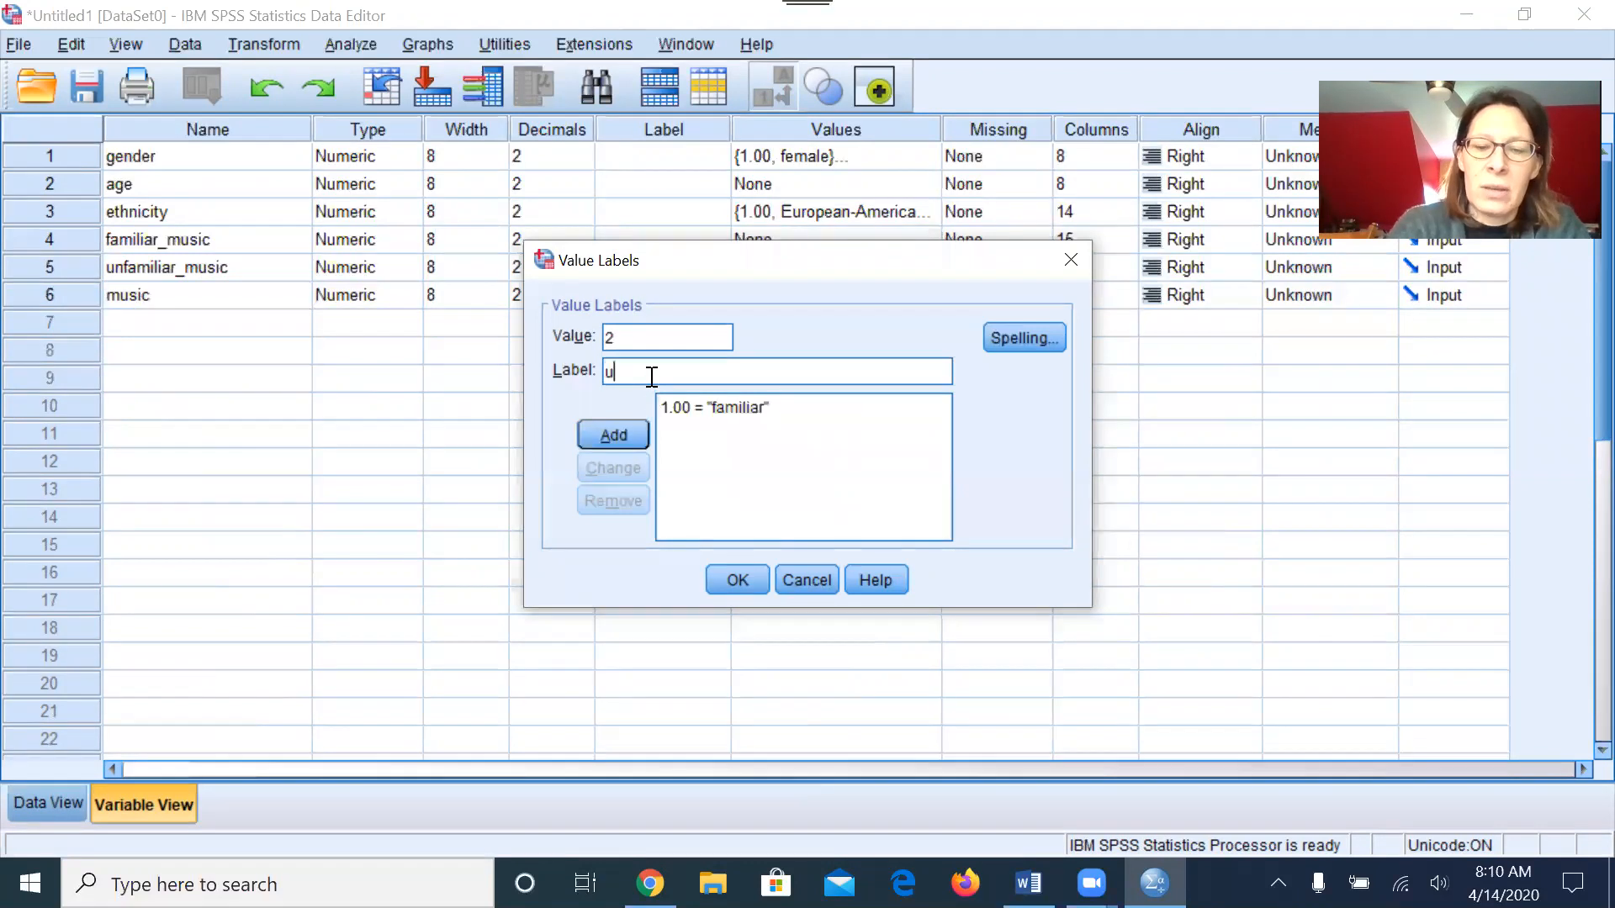
type("nfamiliar")
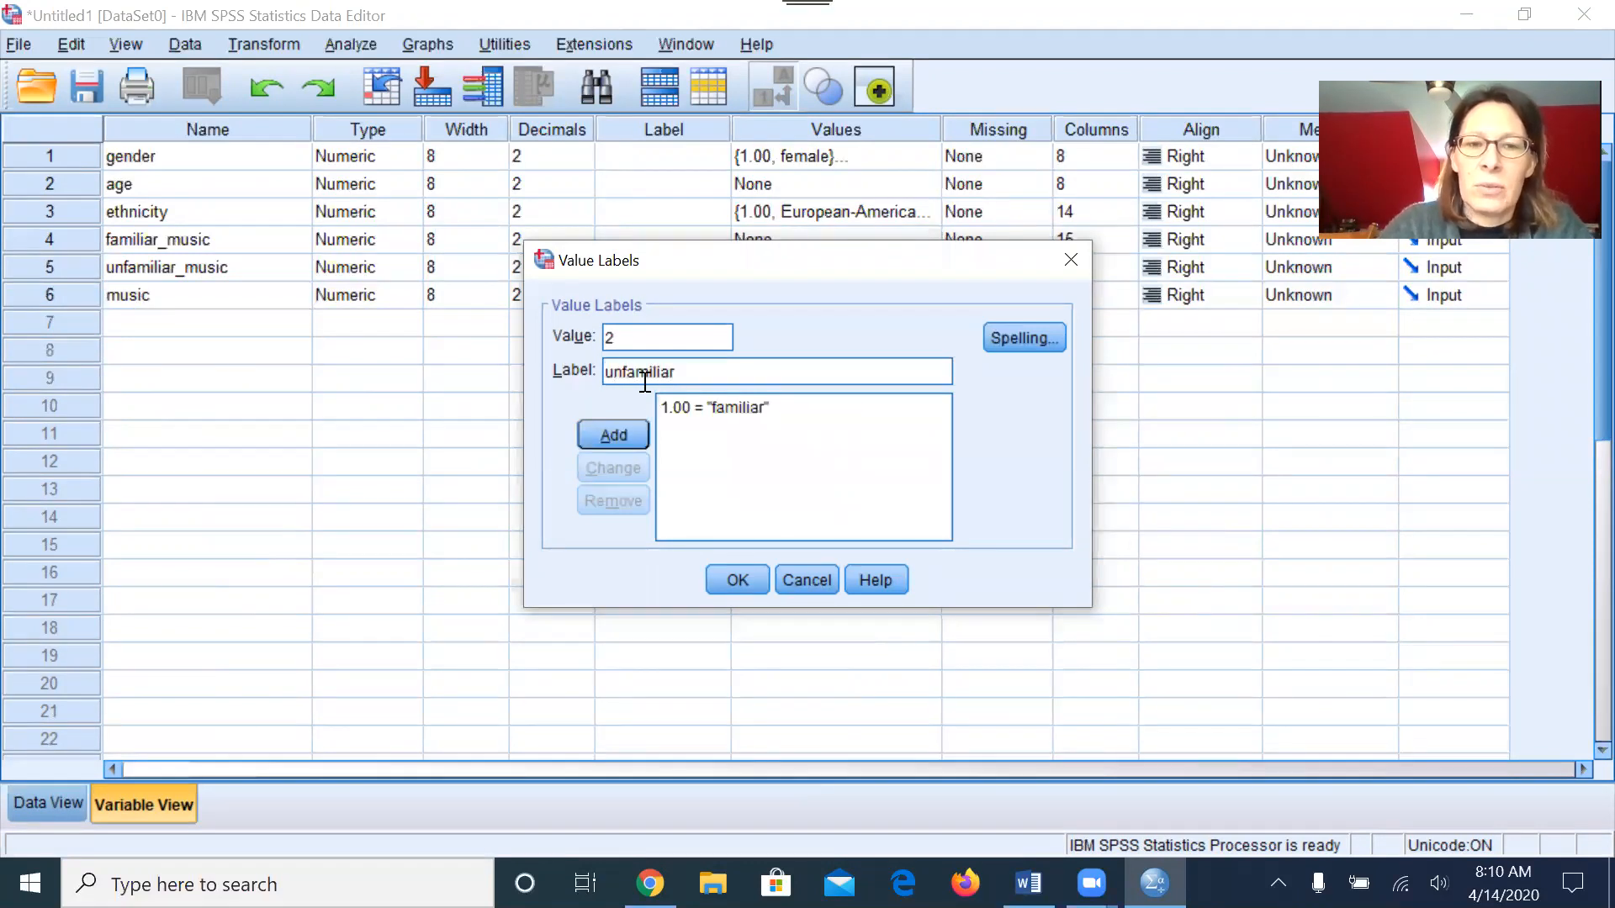
left_click(614, 434)
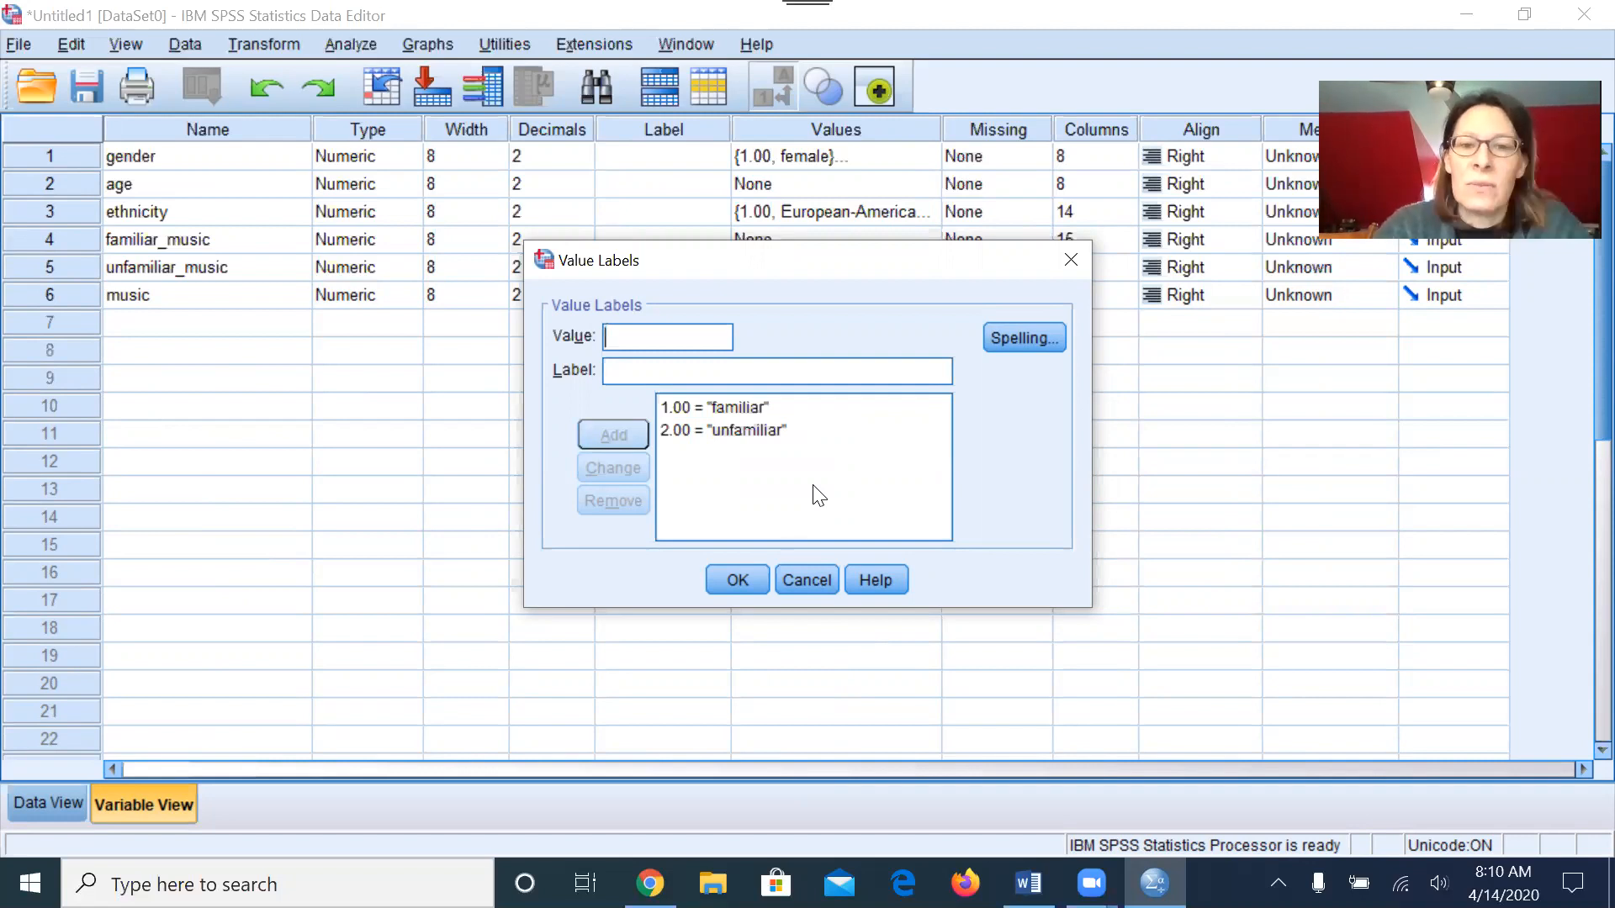
left_click(733, 579)
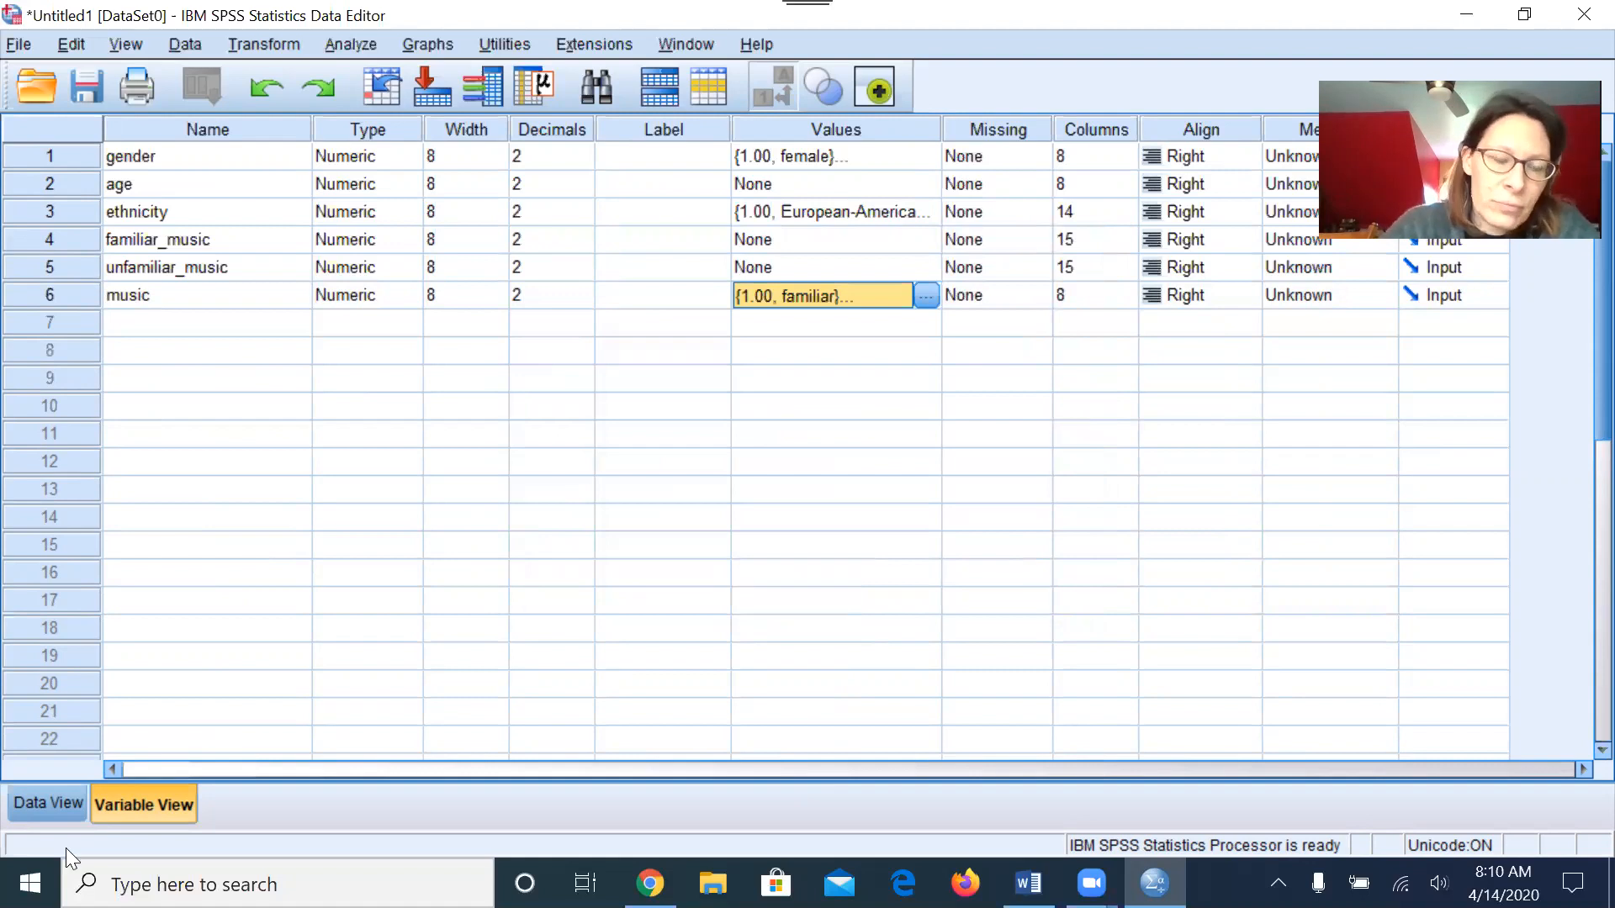
Step: Show the data grid and widen the music column to more than twice its width
left_click(47, 809)
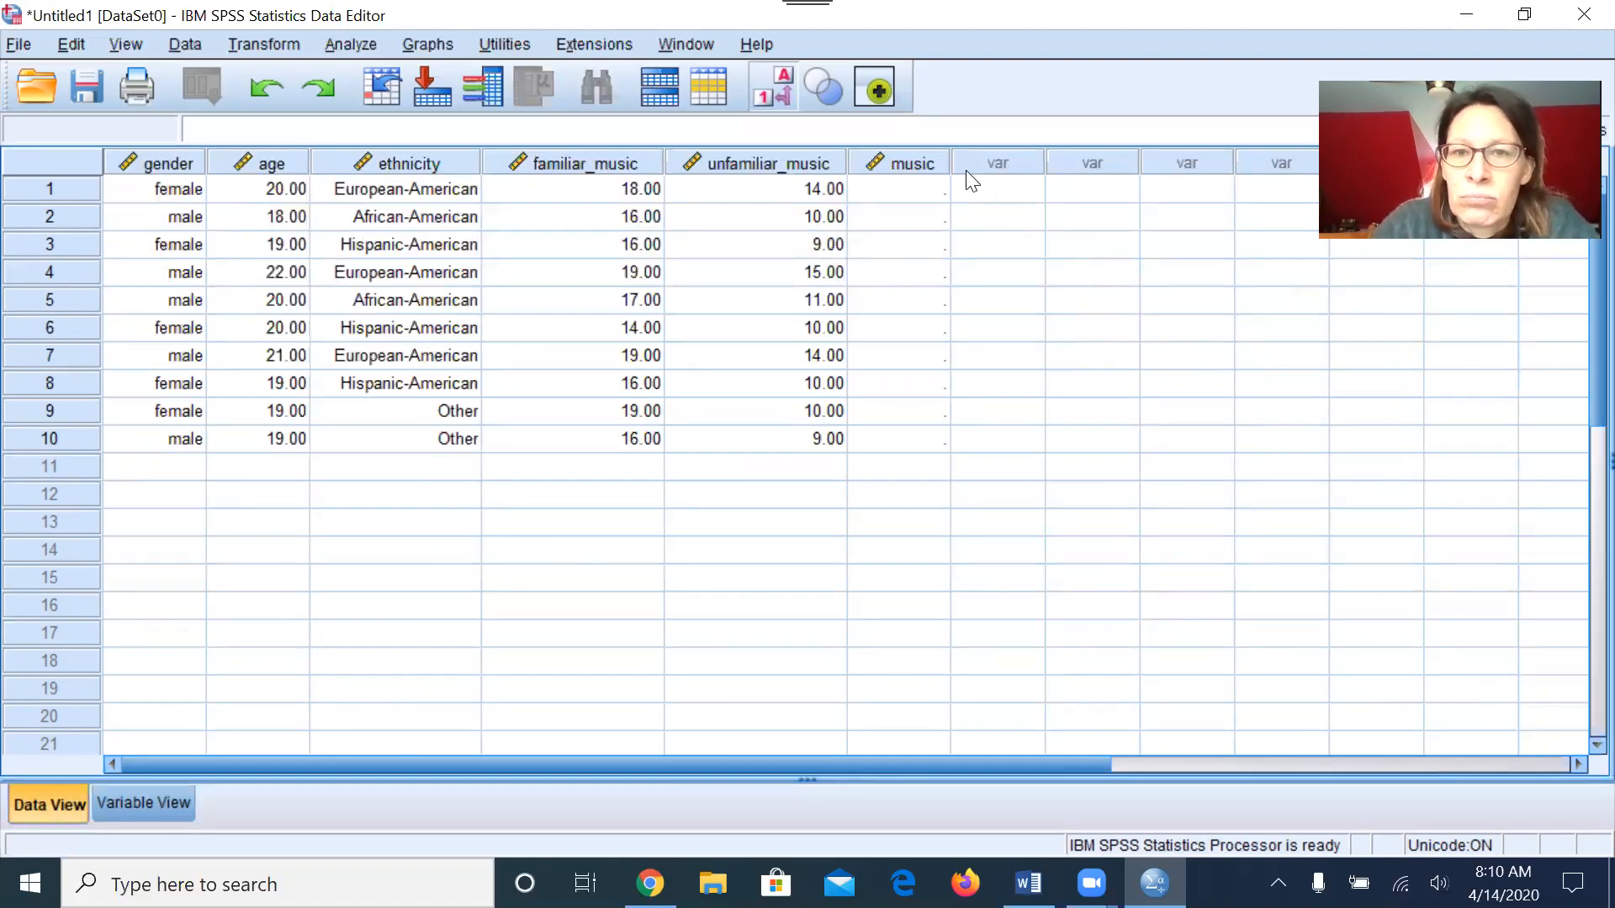
left_click_drag(949, 164, 1086, 161)
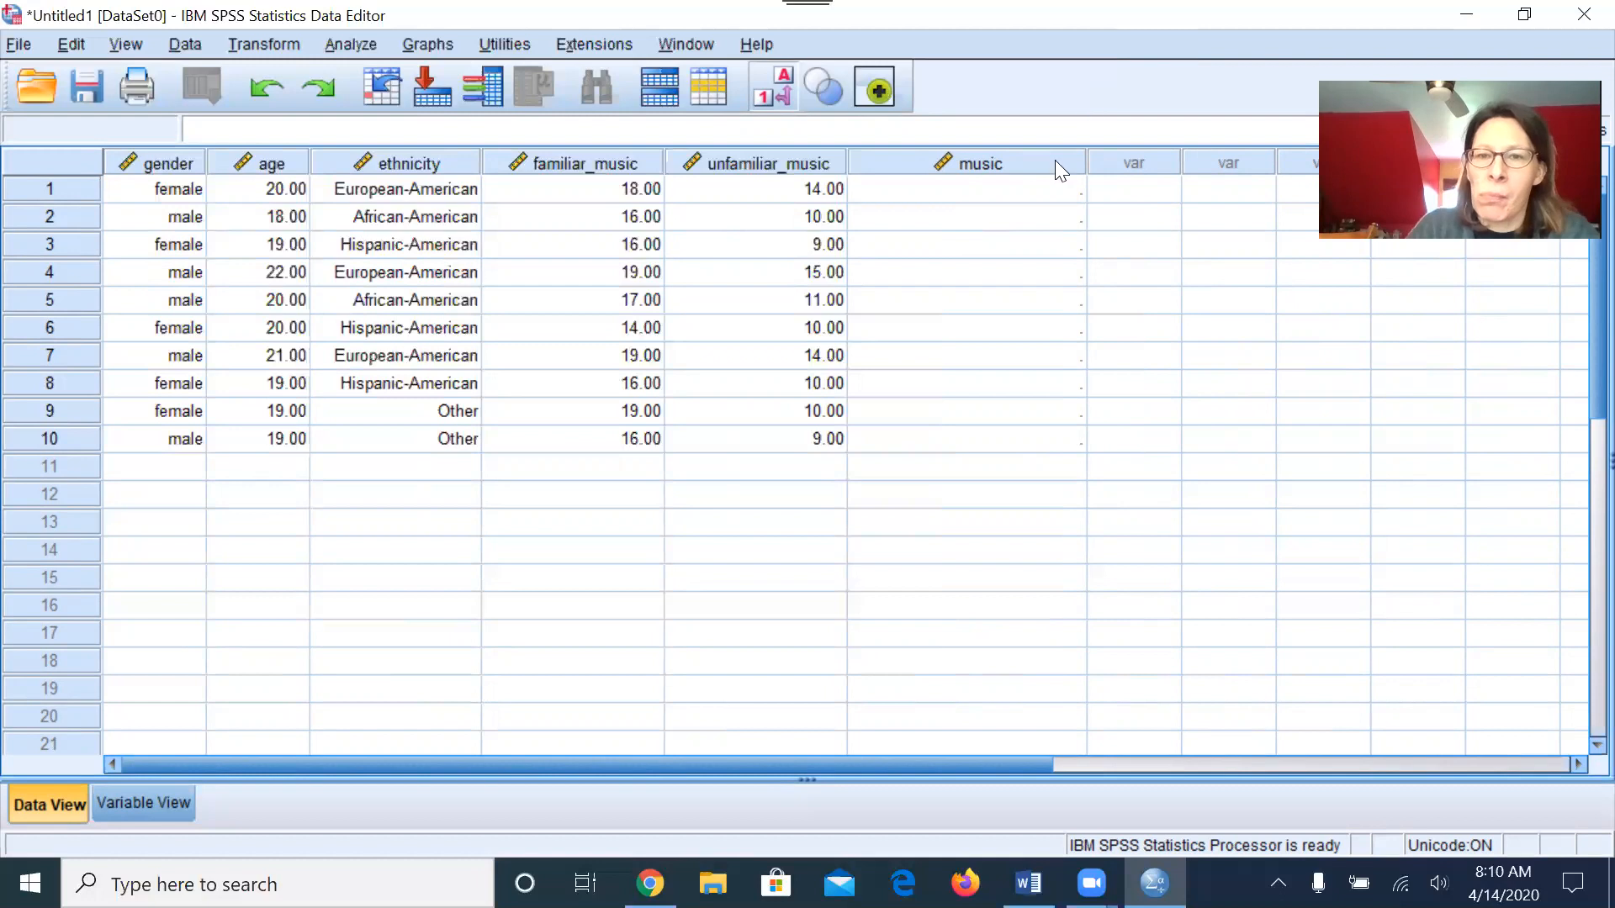
left_click(1073, 191)
left_click(1073, 189)
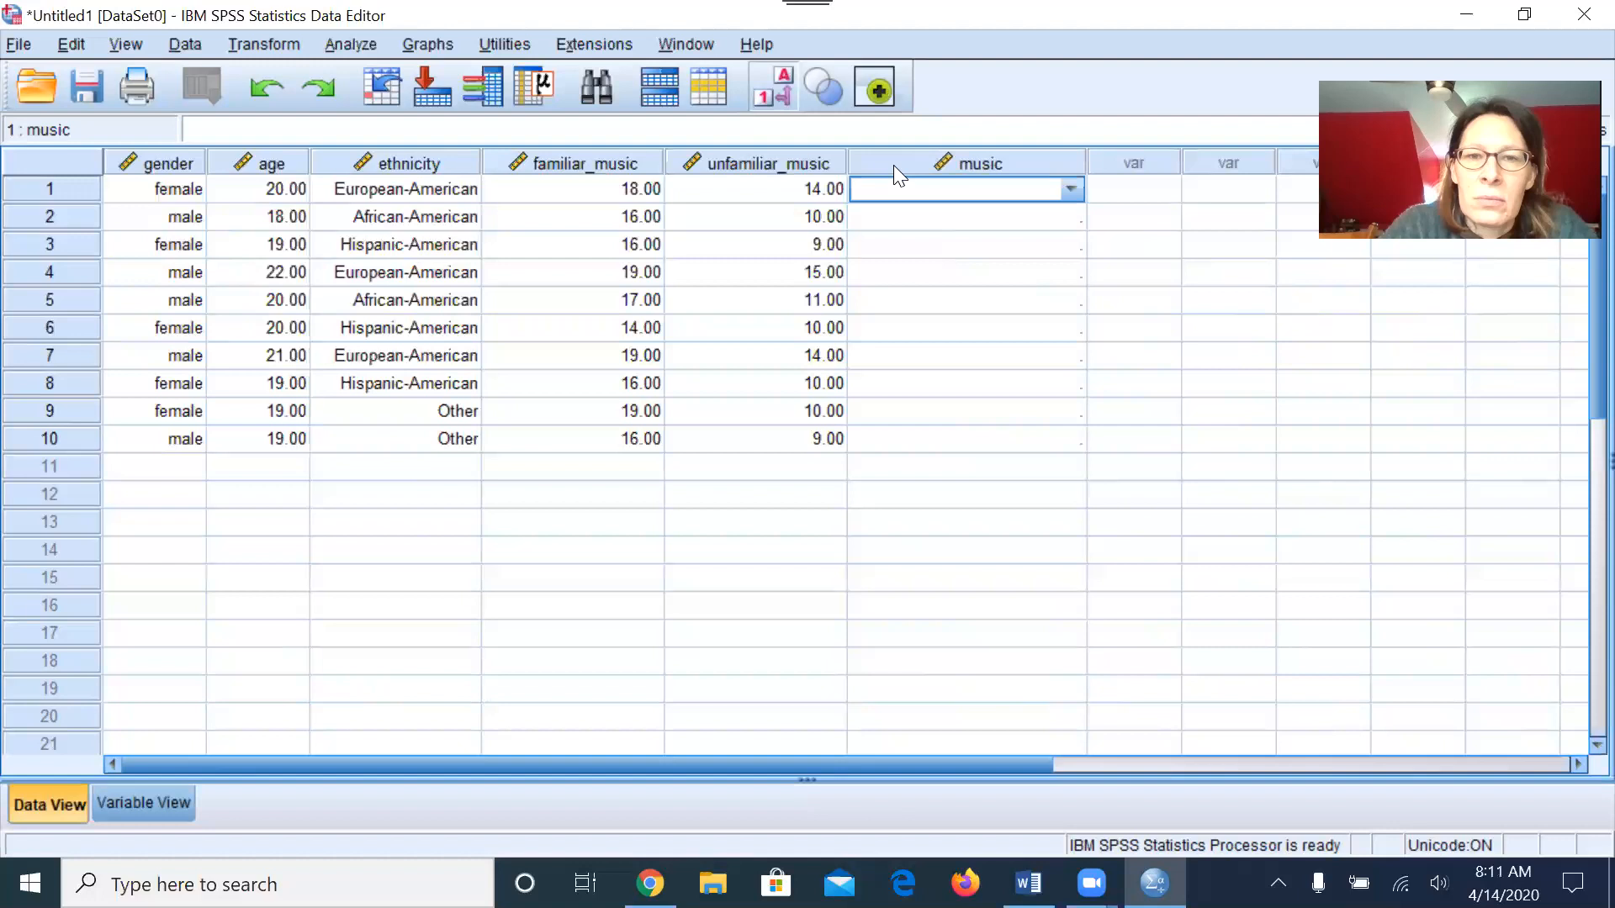
left_click_drag(893, 165, 774, 165)
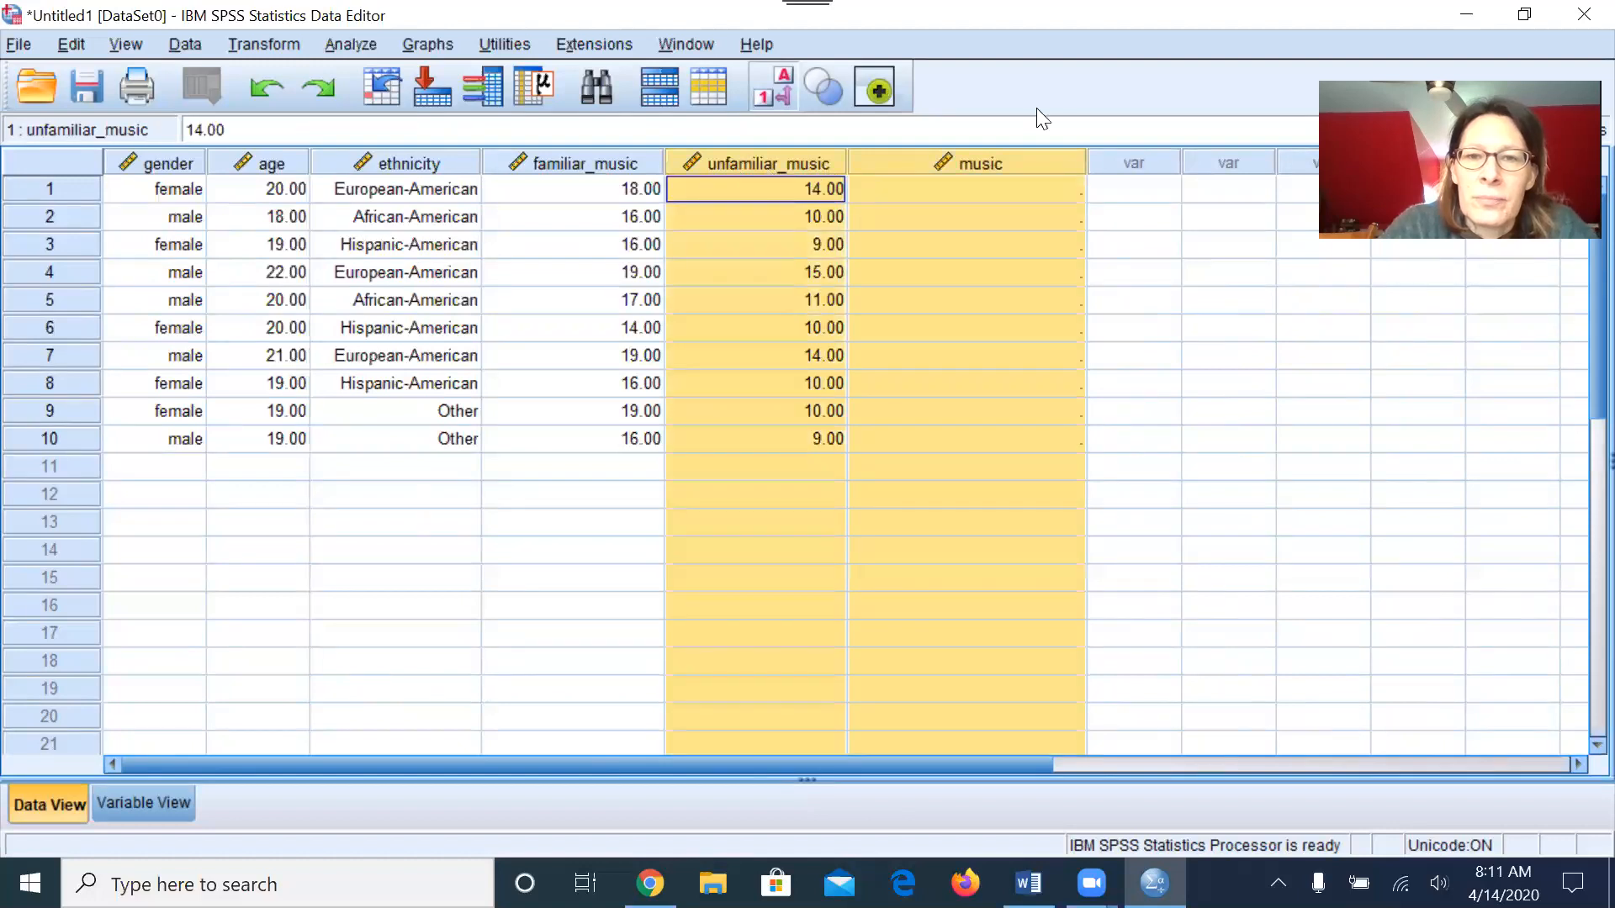
left_click(1156, 249)
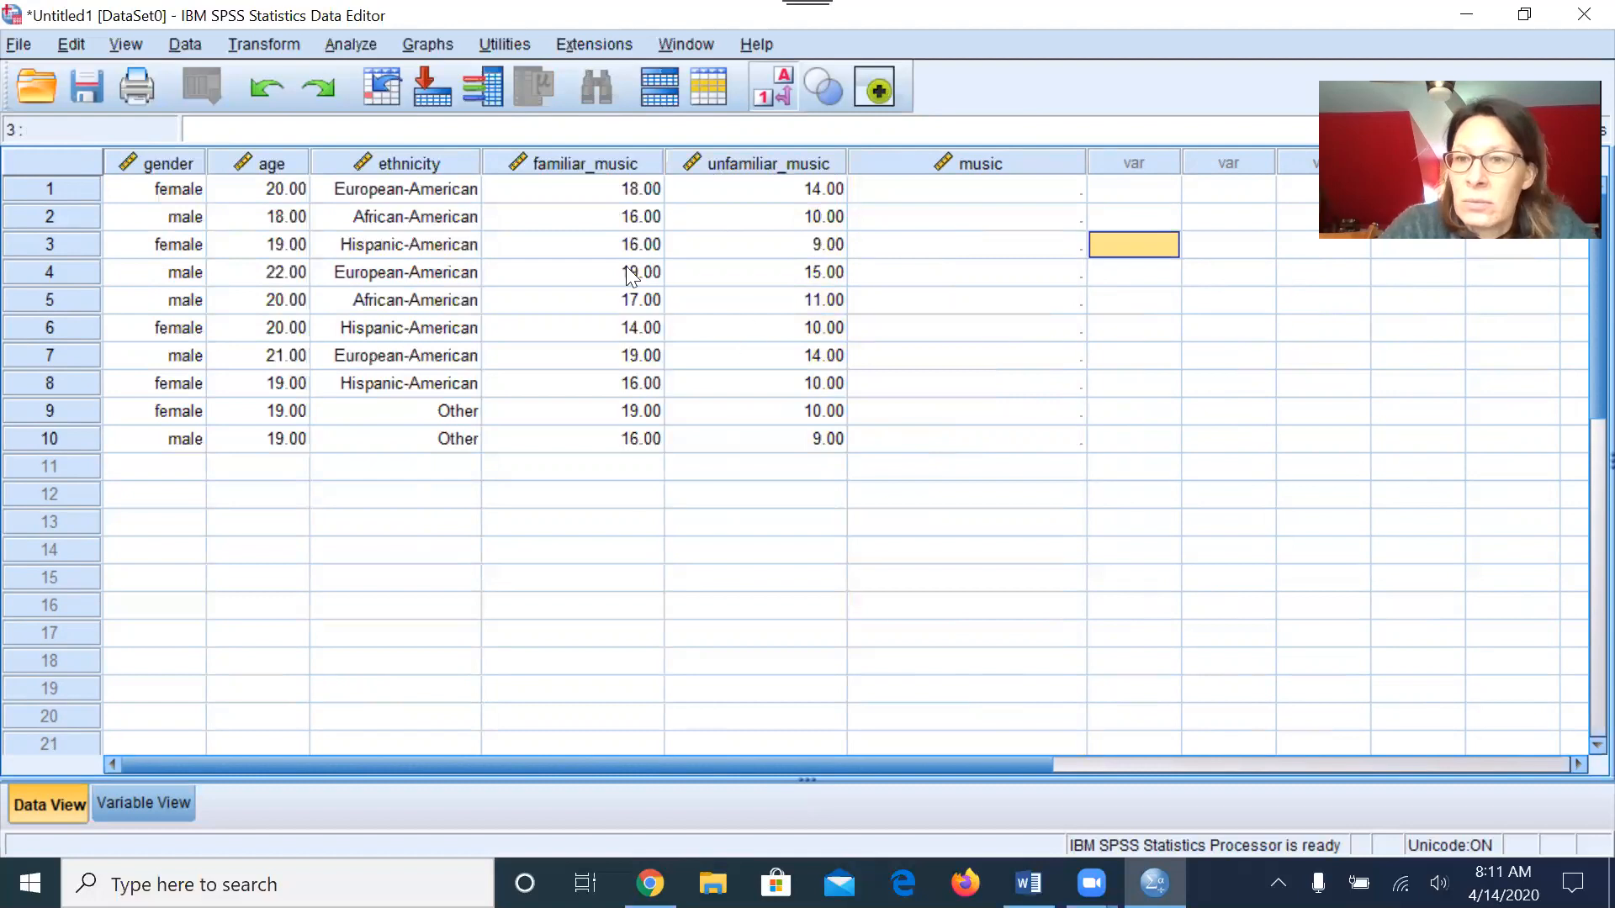
left_click(1155, 384)
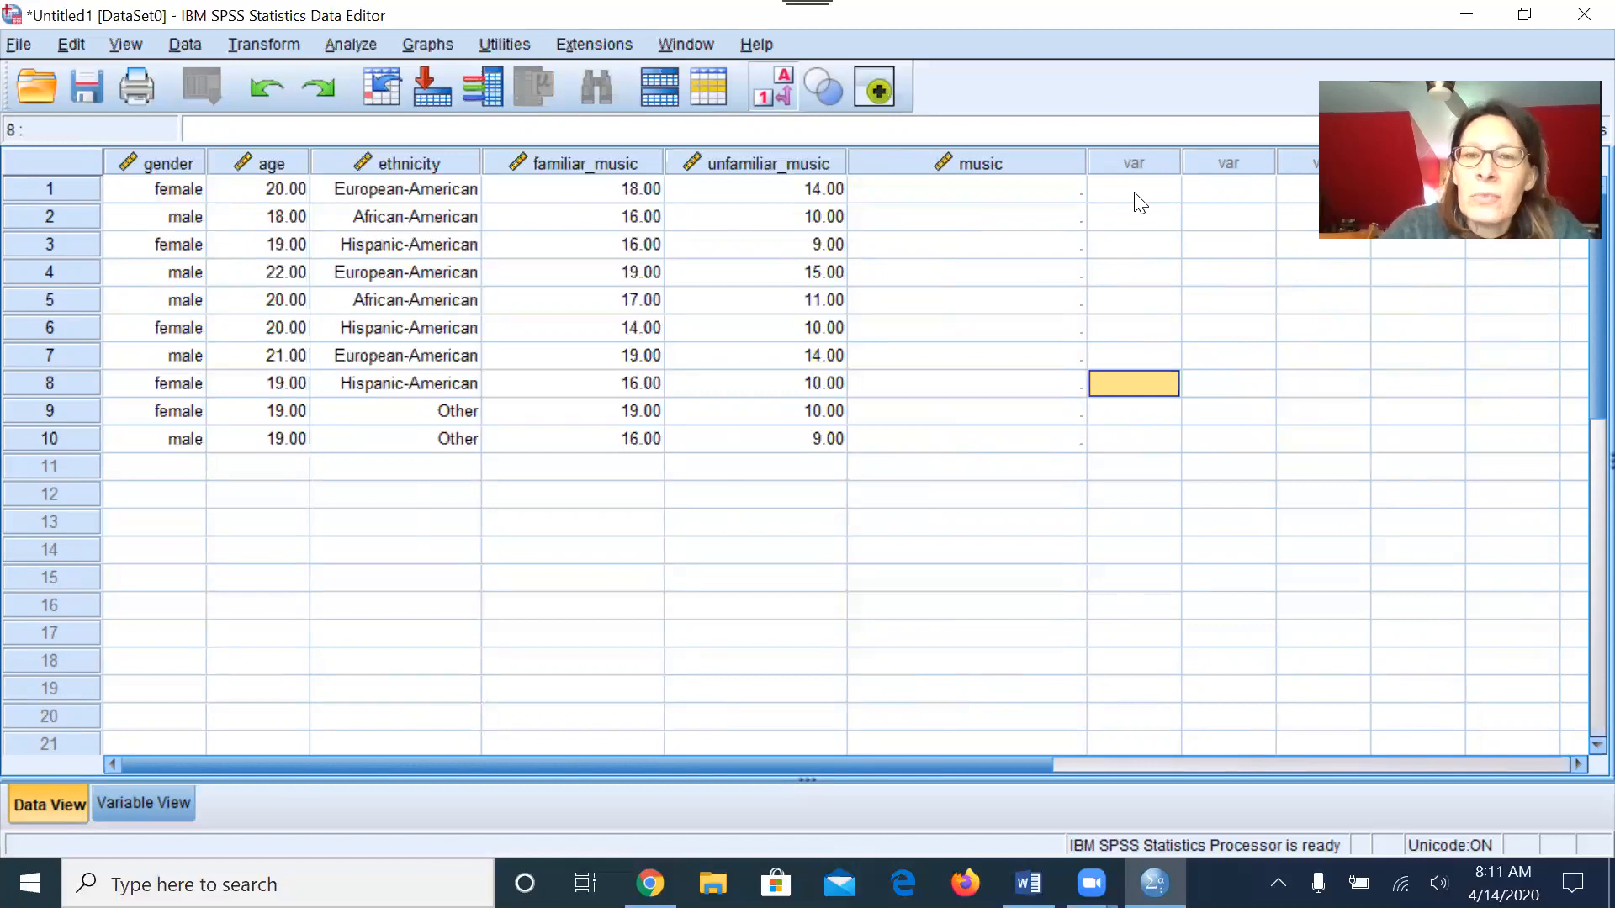
Step: Set the music value to familiar for participants 1 and 2
left_click(1079, 192)
left_click(1078, 191)
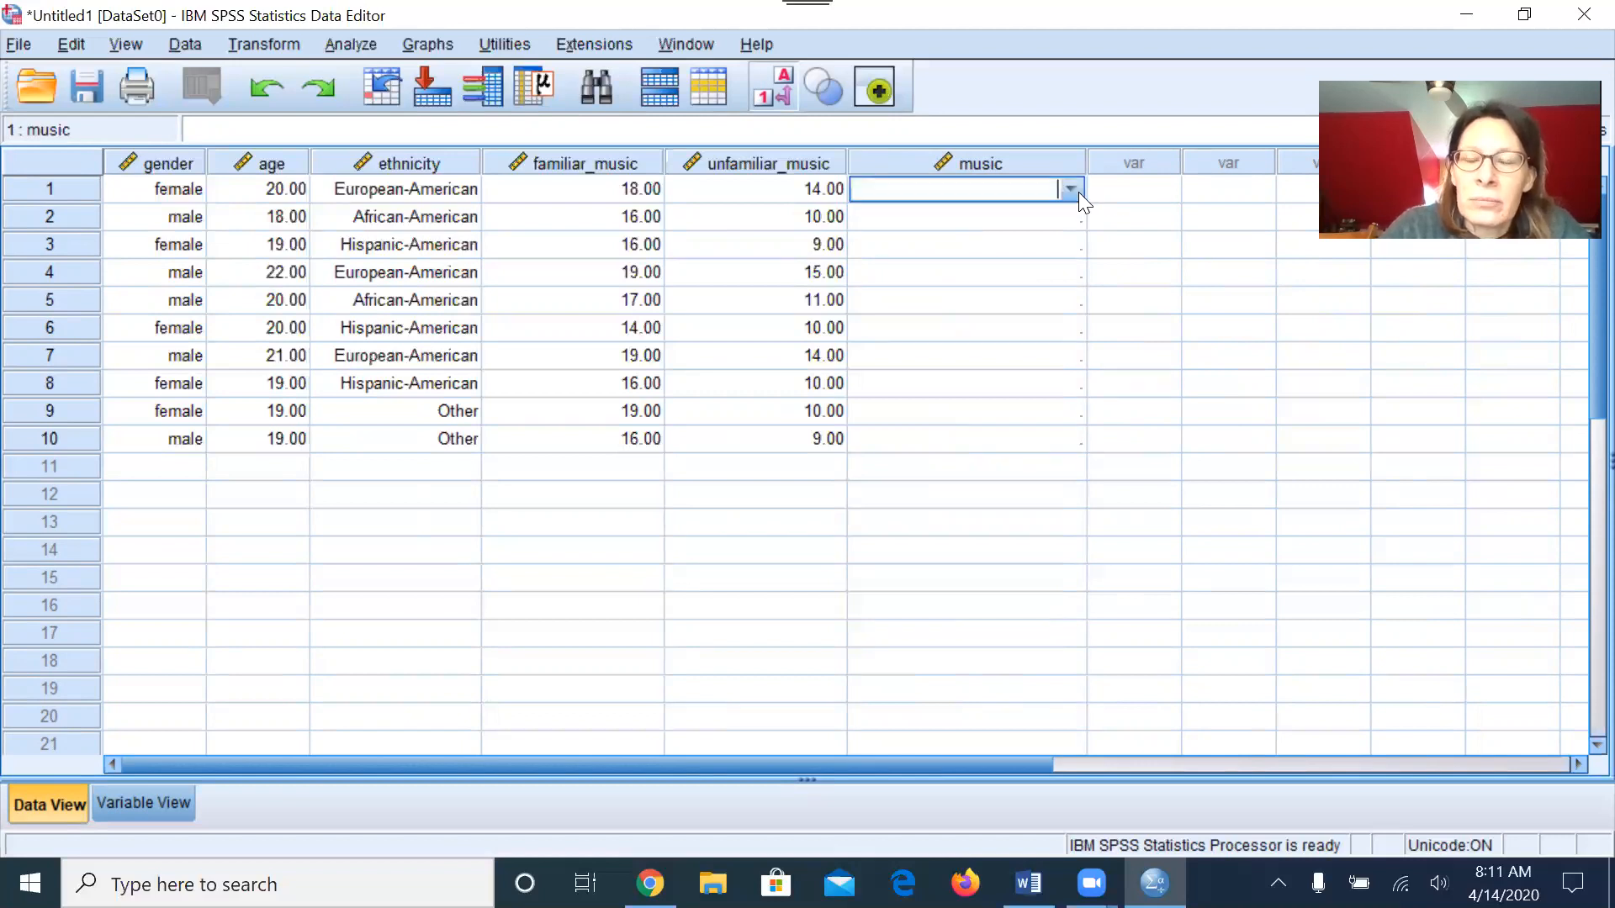
left_click(1078, 192)
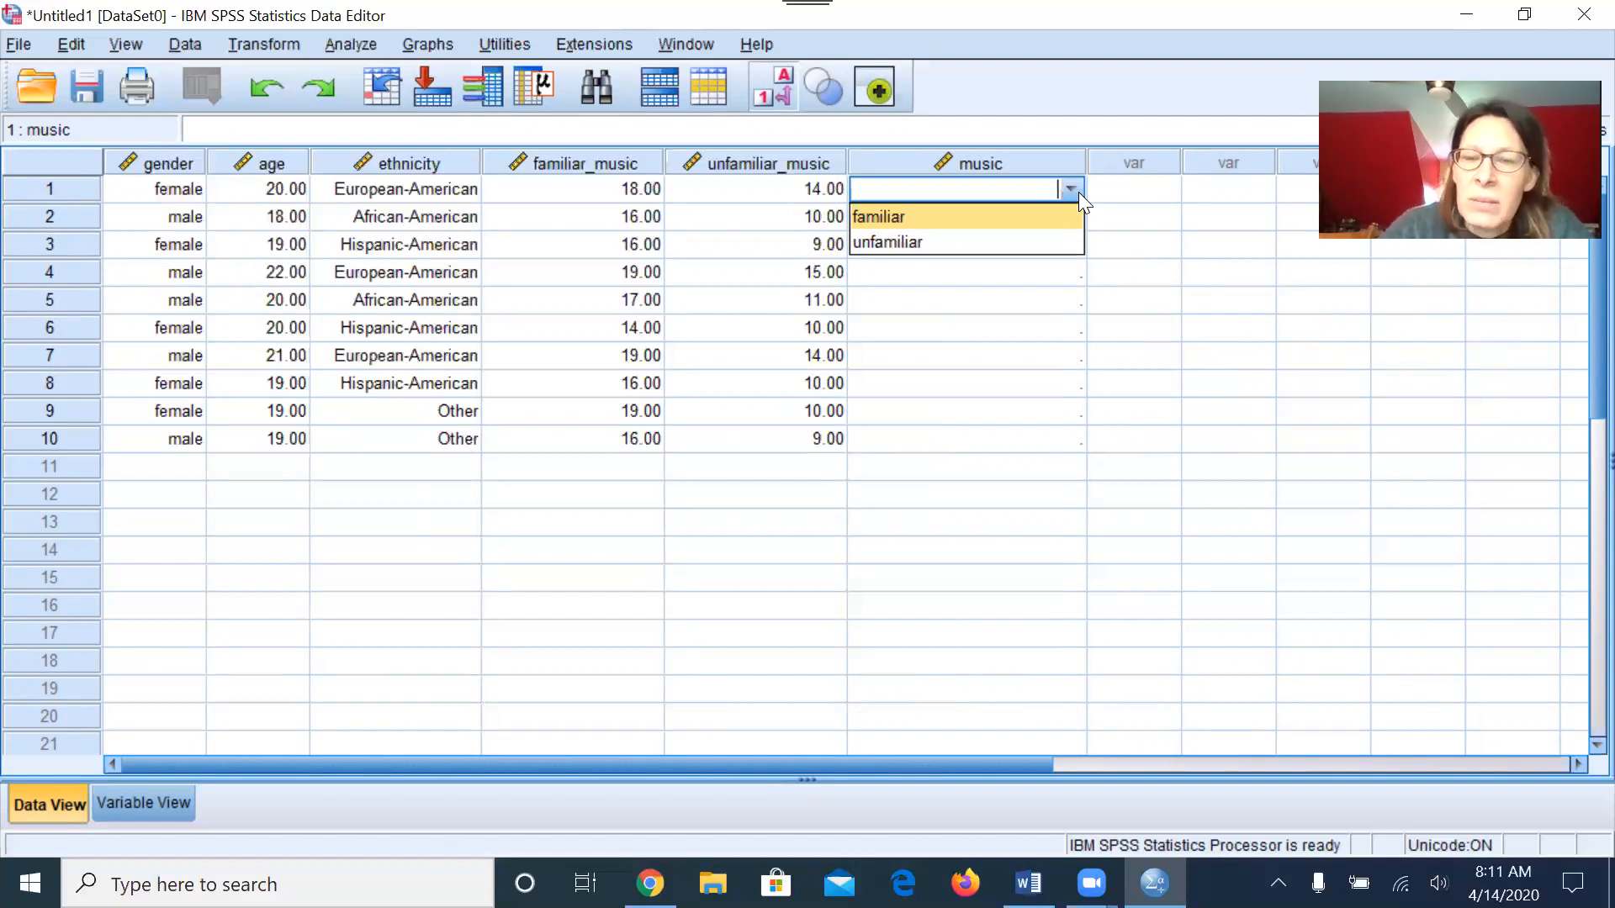
left_click(1061, 217)
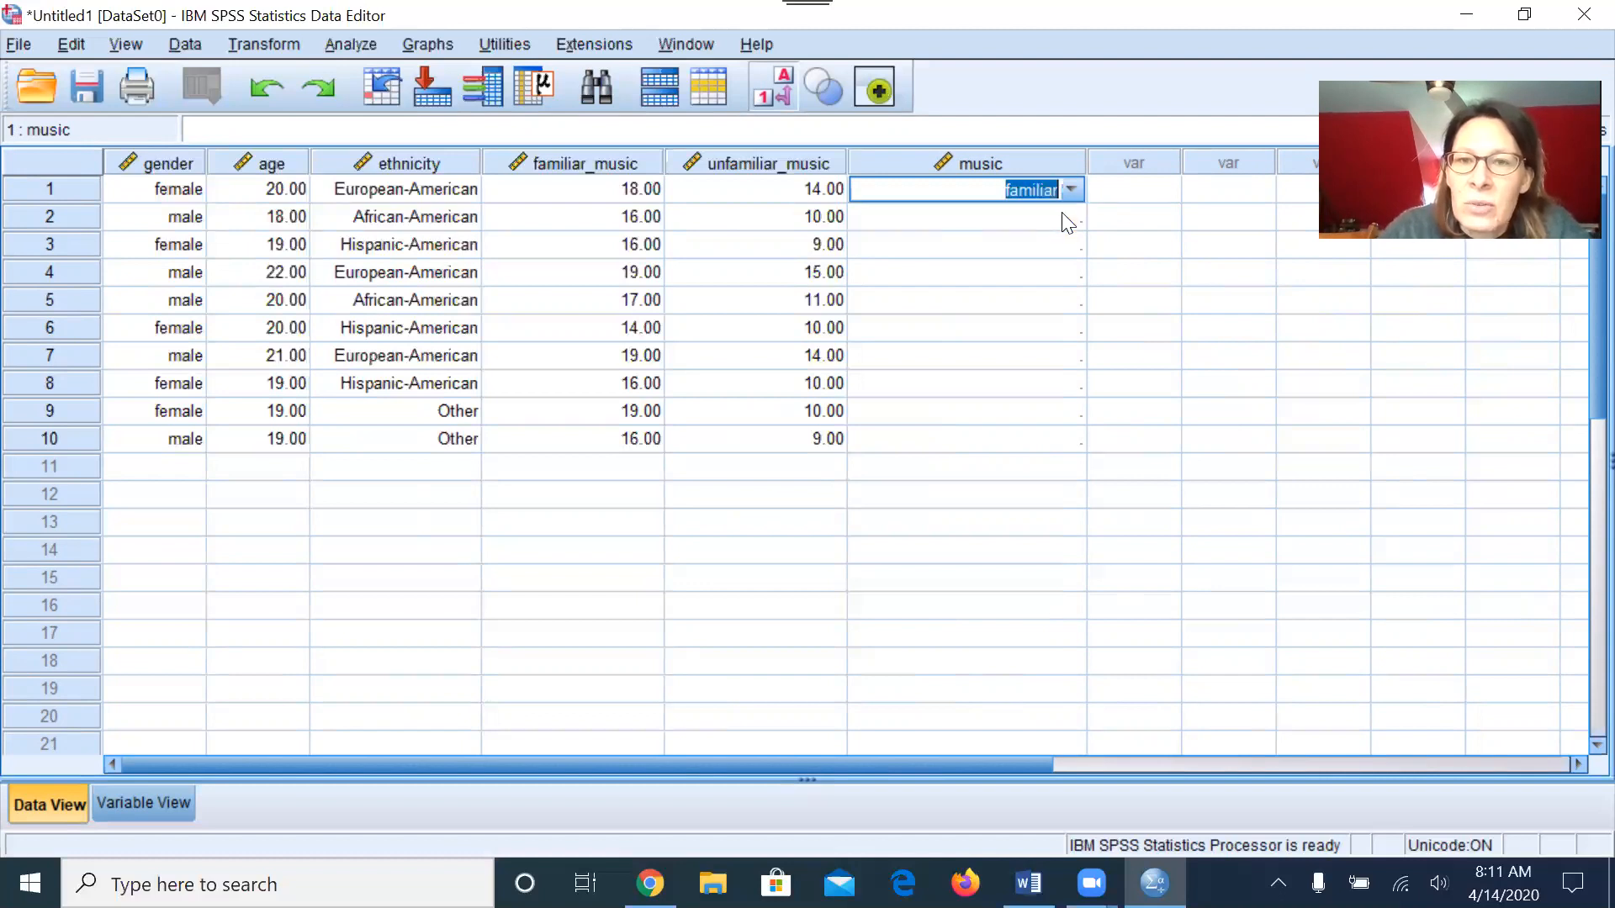
left_click(1076, 215)
left_click(1077, 215)
left_click(1076, 216)
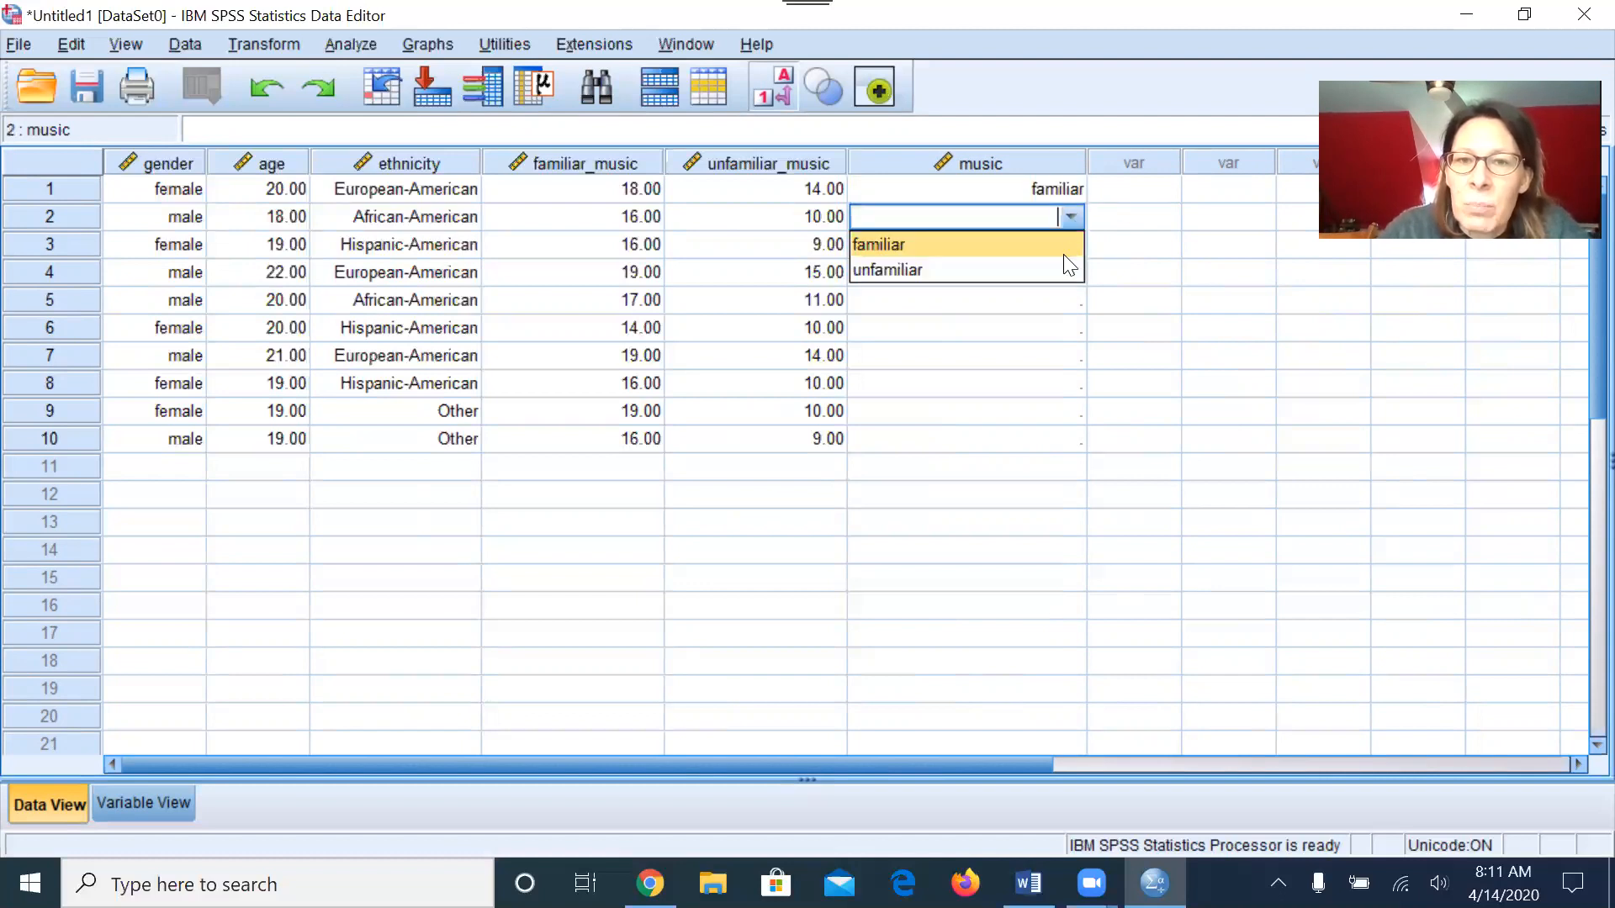
left_click(1067, 272)
left_click(1071, 216)
left_click(1071, 216)
left_click(1071, 217)
left_click(1065, 244)
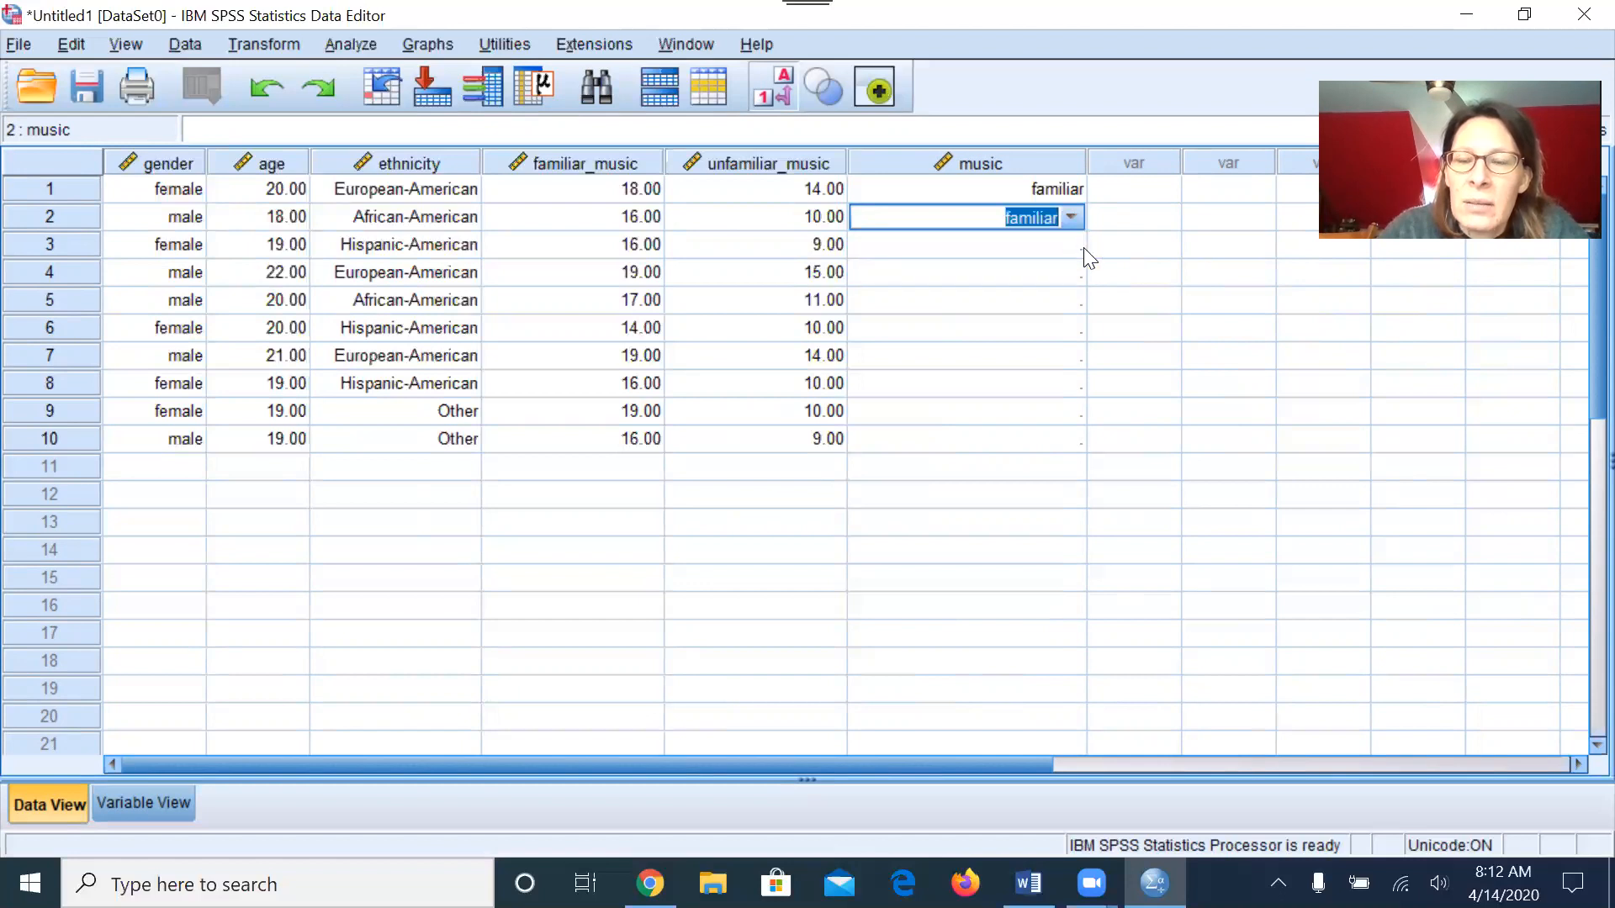
Step: Set the music value to familiar for participants 3, 4 and 5
left_click(1083, 248)
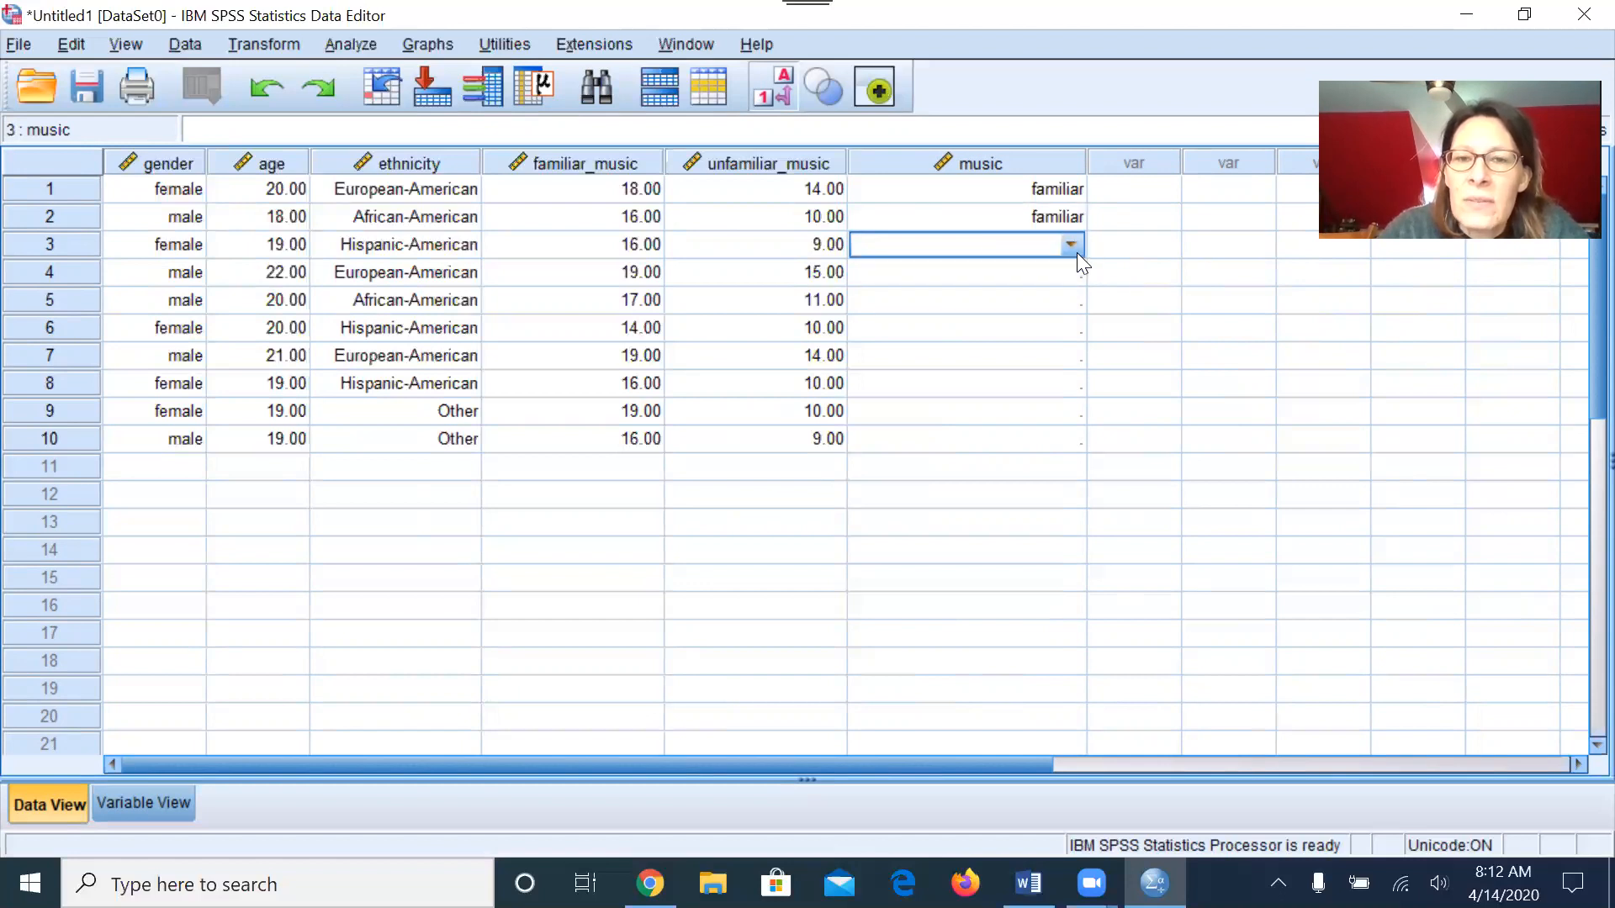
left_click(1071, 245)
left_click(1068, 267)
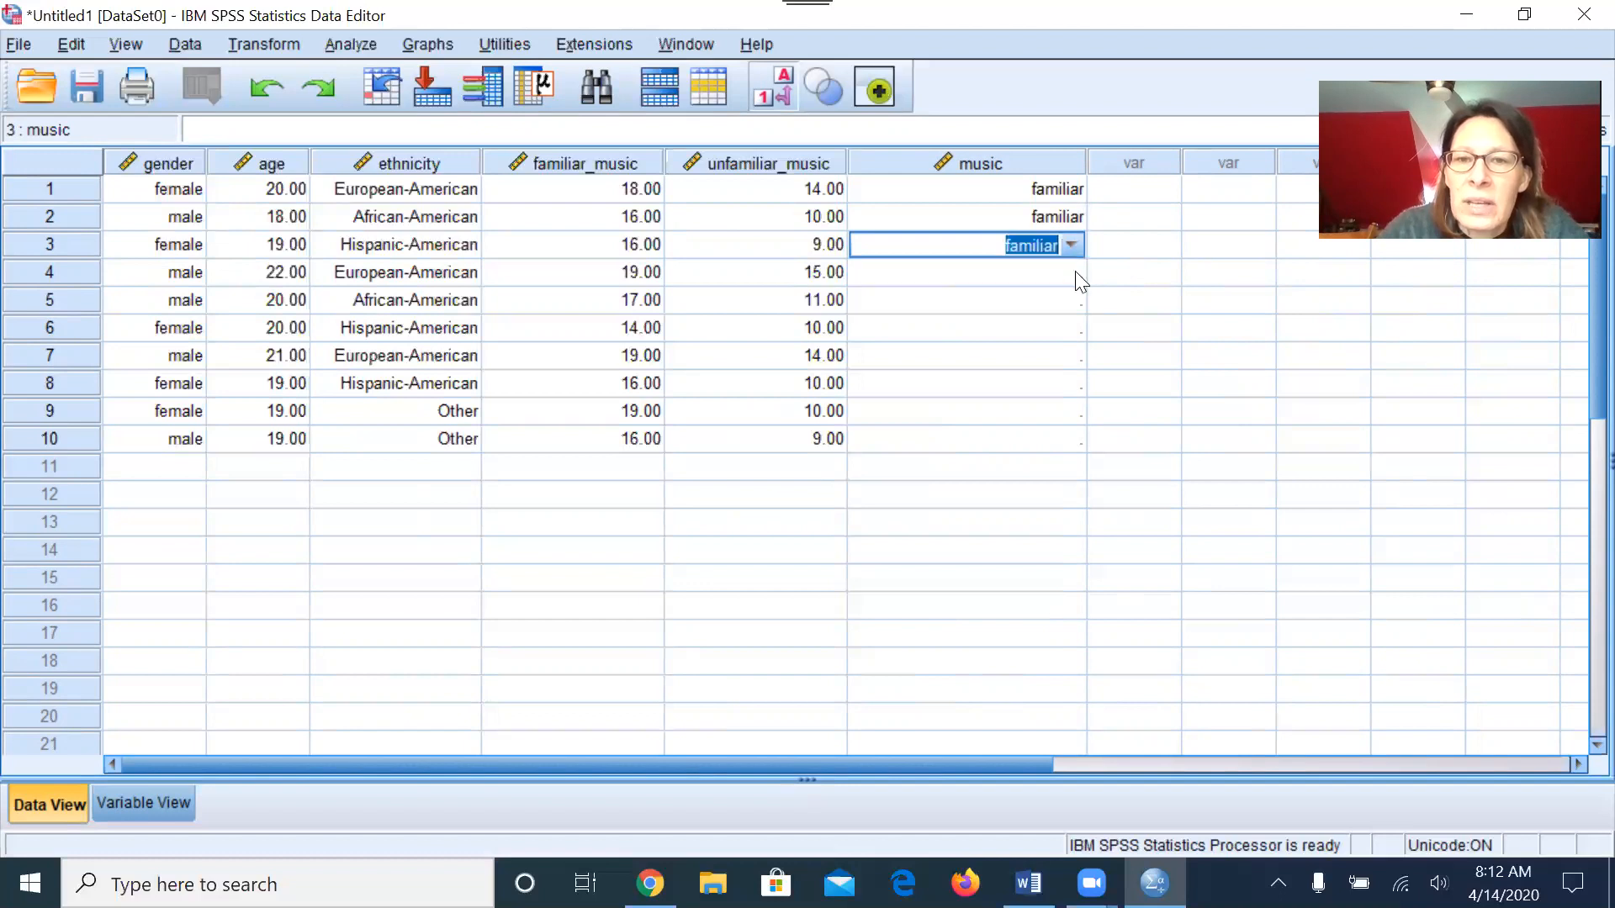
left_click(1080, 280)
left_click(1080, 279)
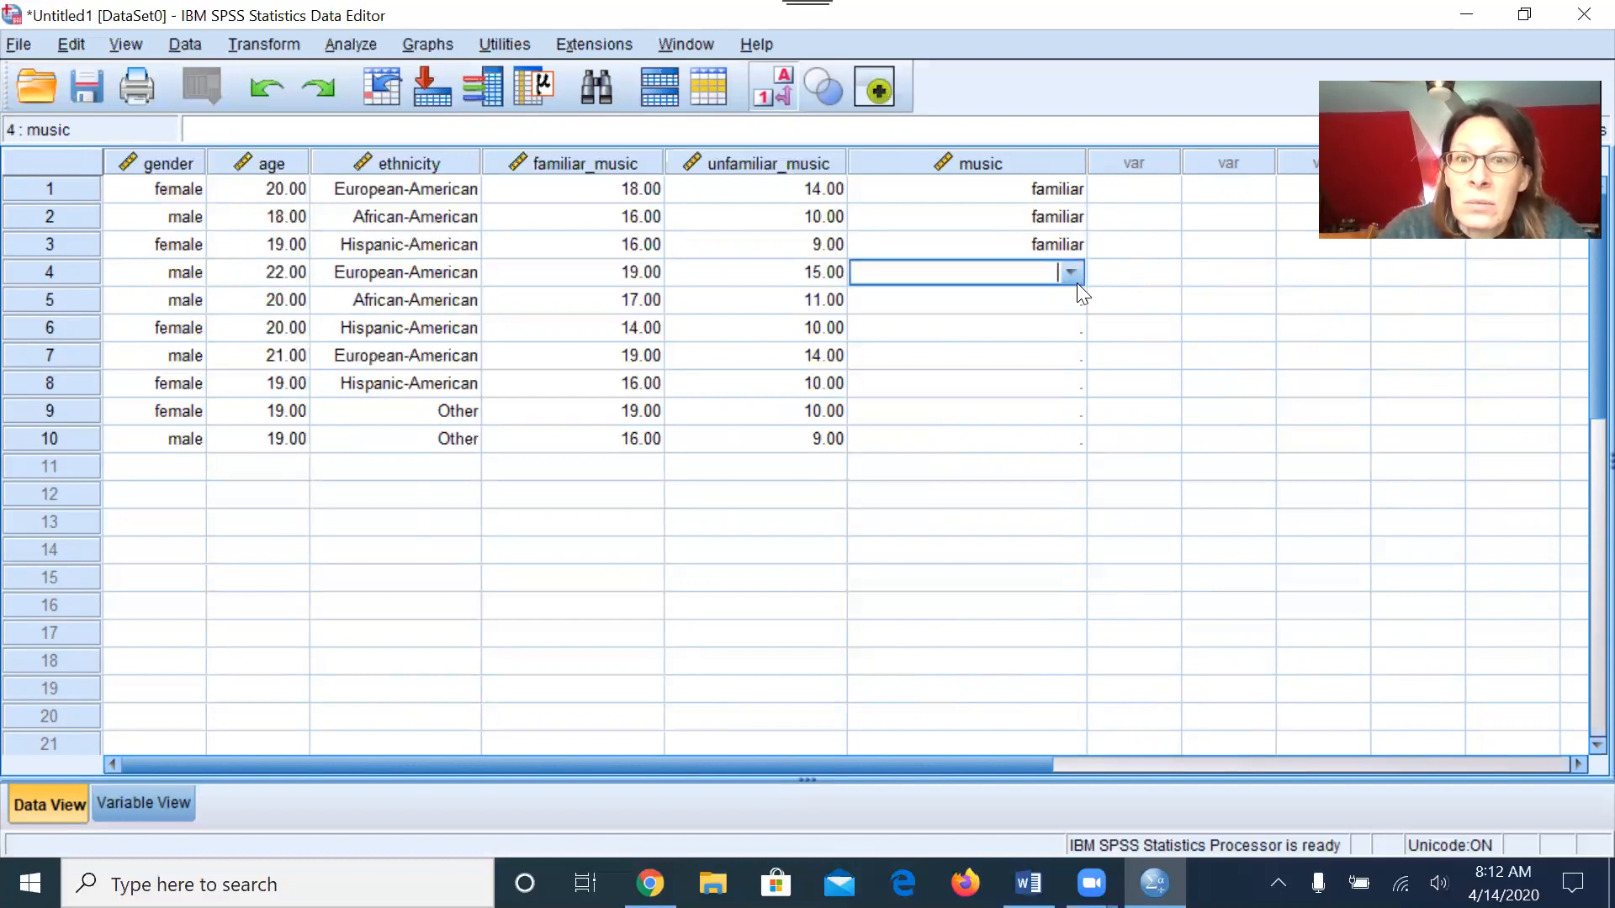
left_click(1076, 283)
left_click(1071, 294)
left_click(1071, 298)
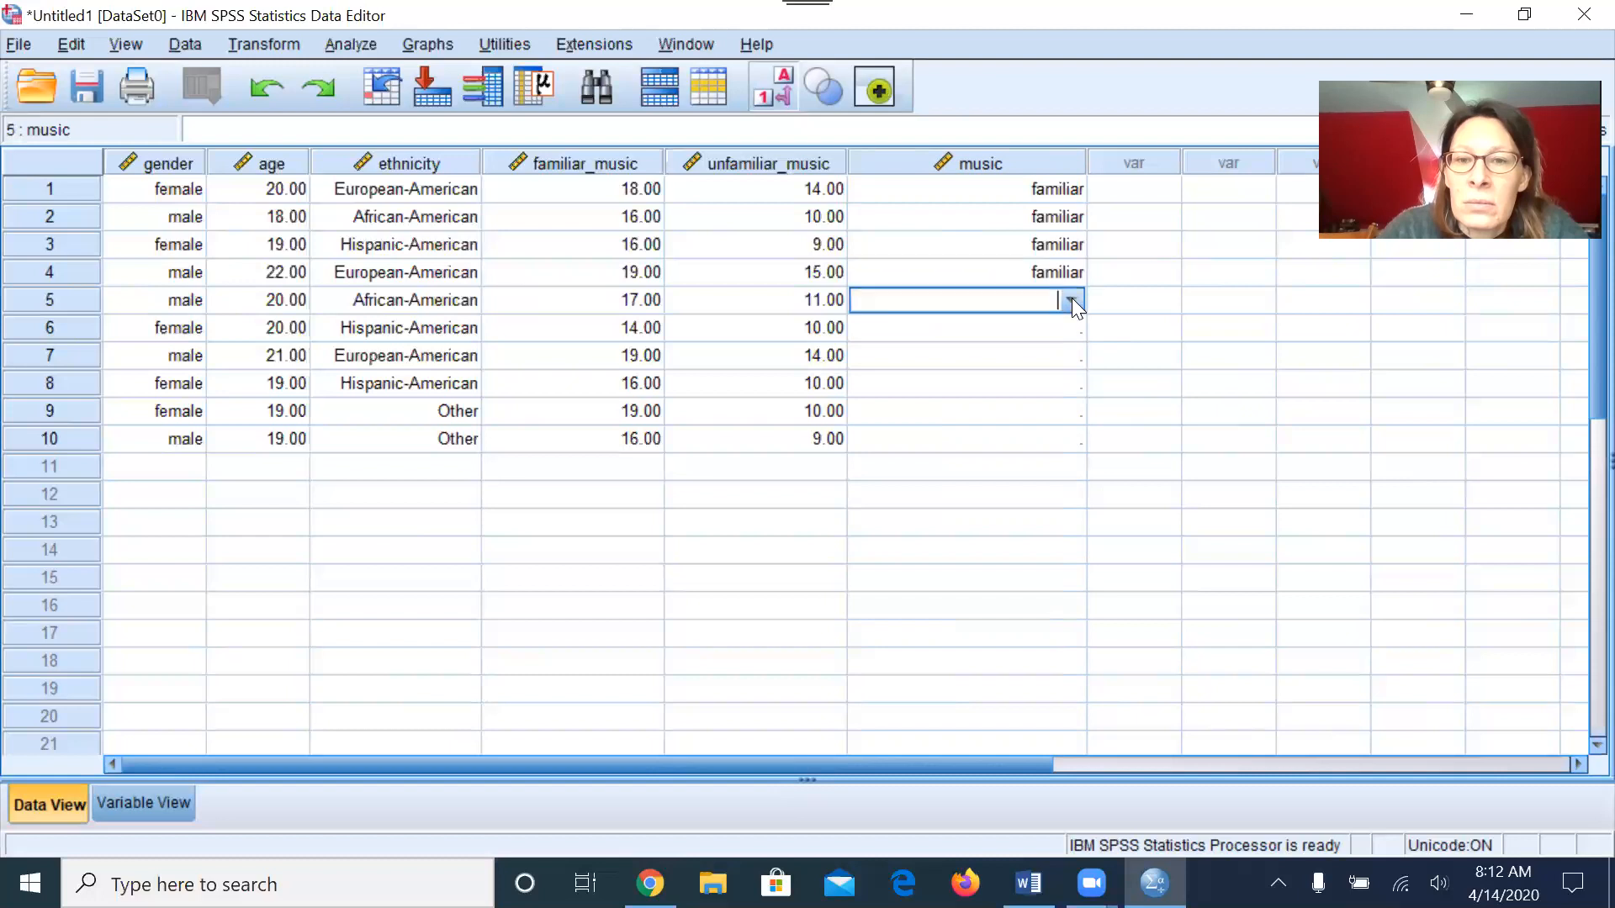
left_click(1072, 298)
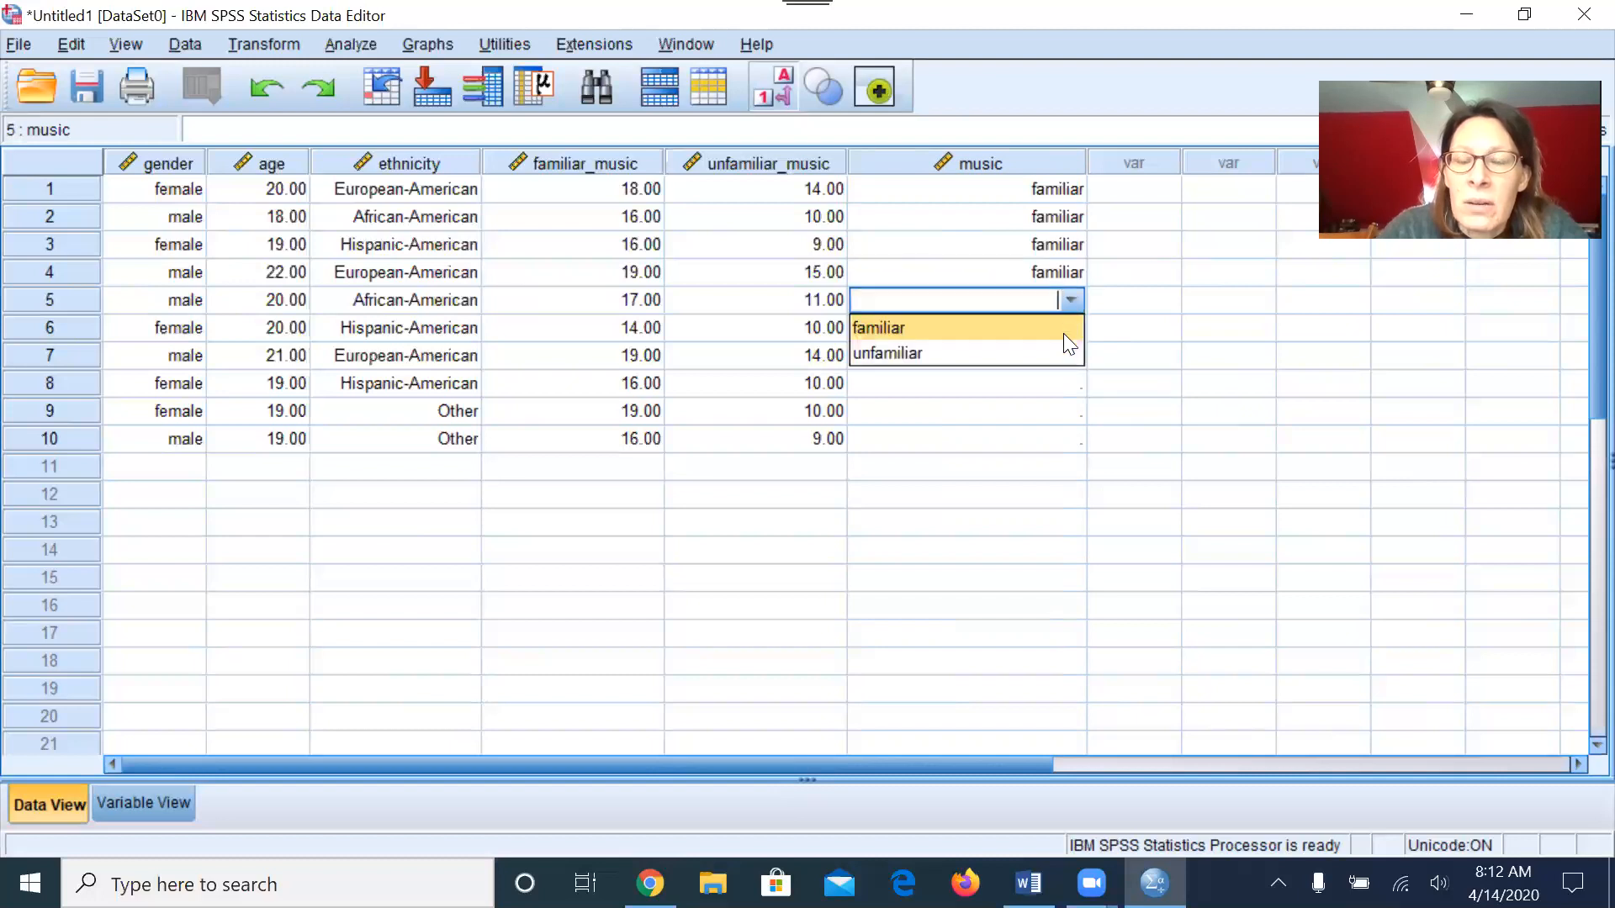
left_click(1065, 328)
Step: Set the music value to unfamiliar for participants 6 and 7
left_click(1065, 332)
left_click(1065, 332)
left_click(1067, 333)
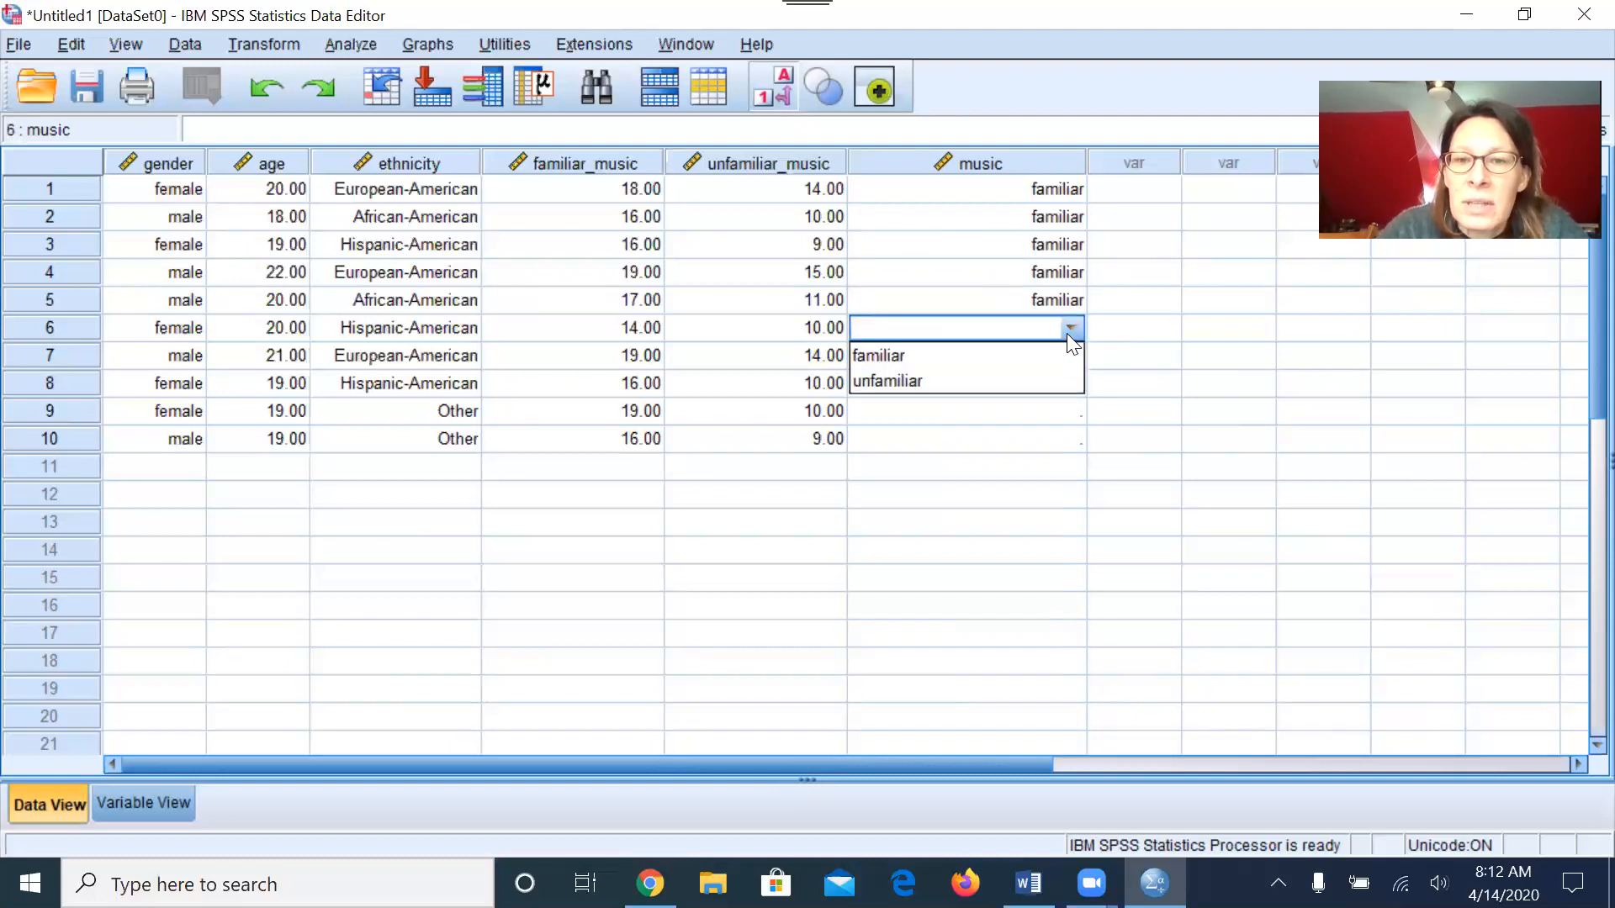
left_click(1058, 377)
left_click(1076, 355)
left_click(1077, 355)
left_click(1067, 405)
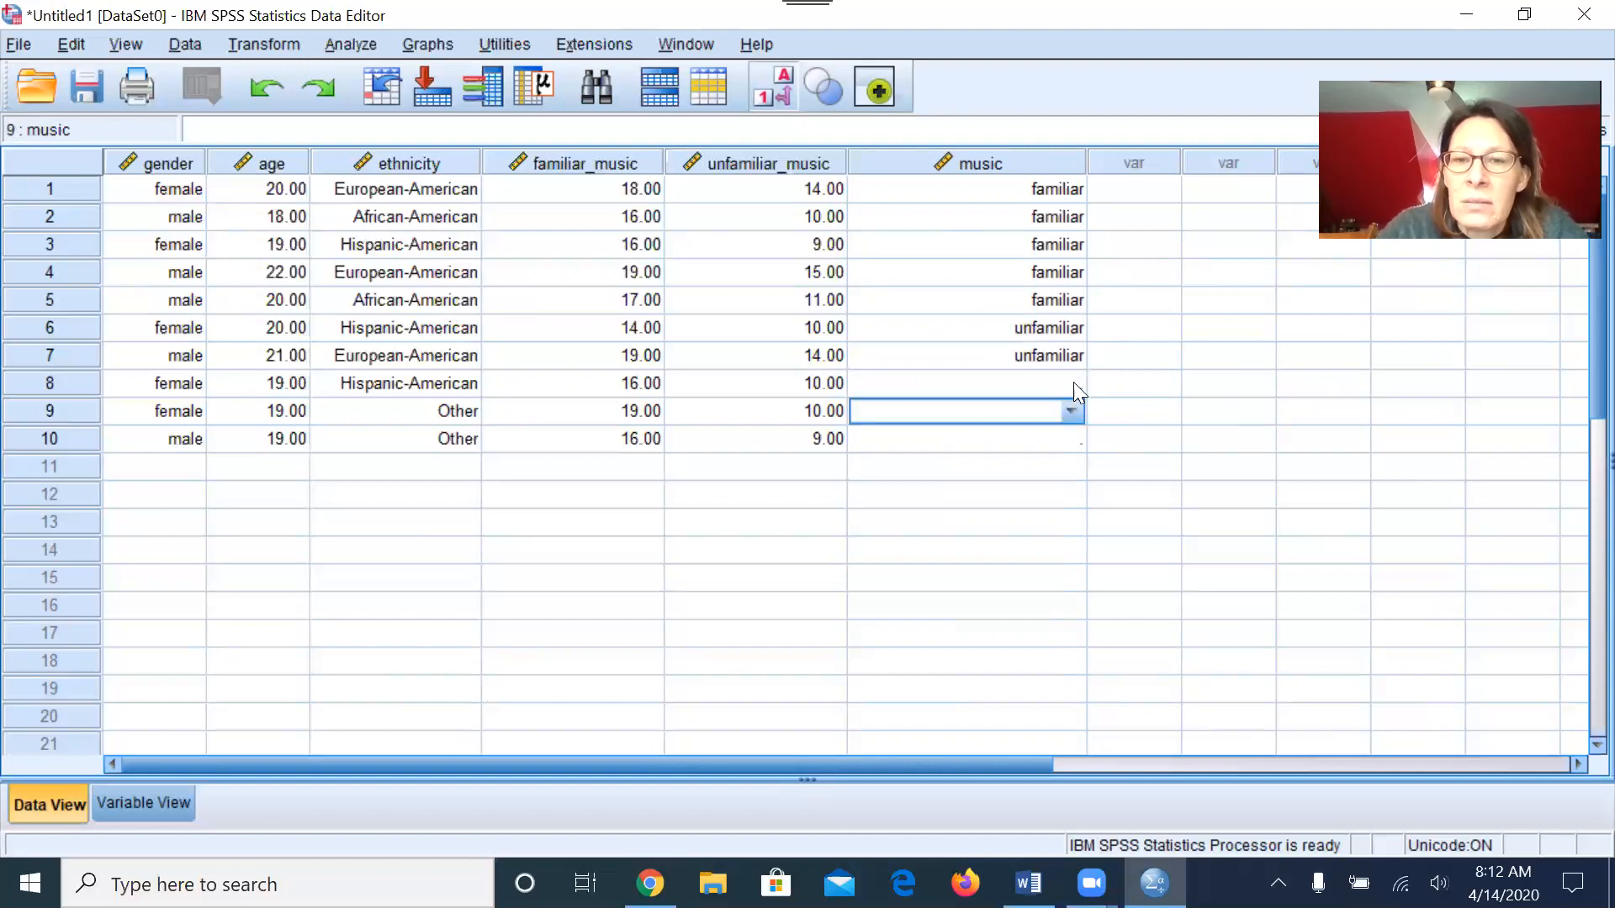
Step: Set the music value to unfamiliar for participants 8, 9 and 10
left_click(1073, 382)
left_click(1064, 436)
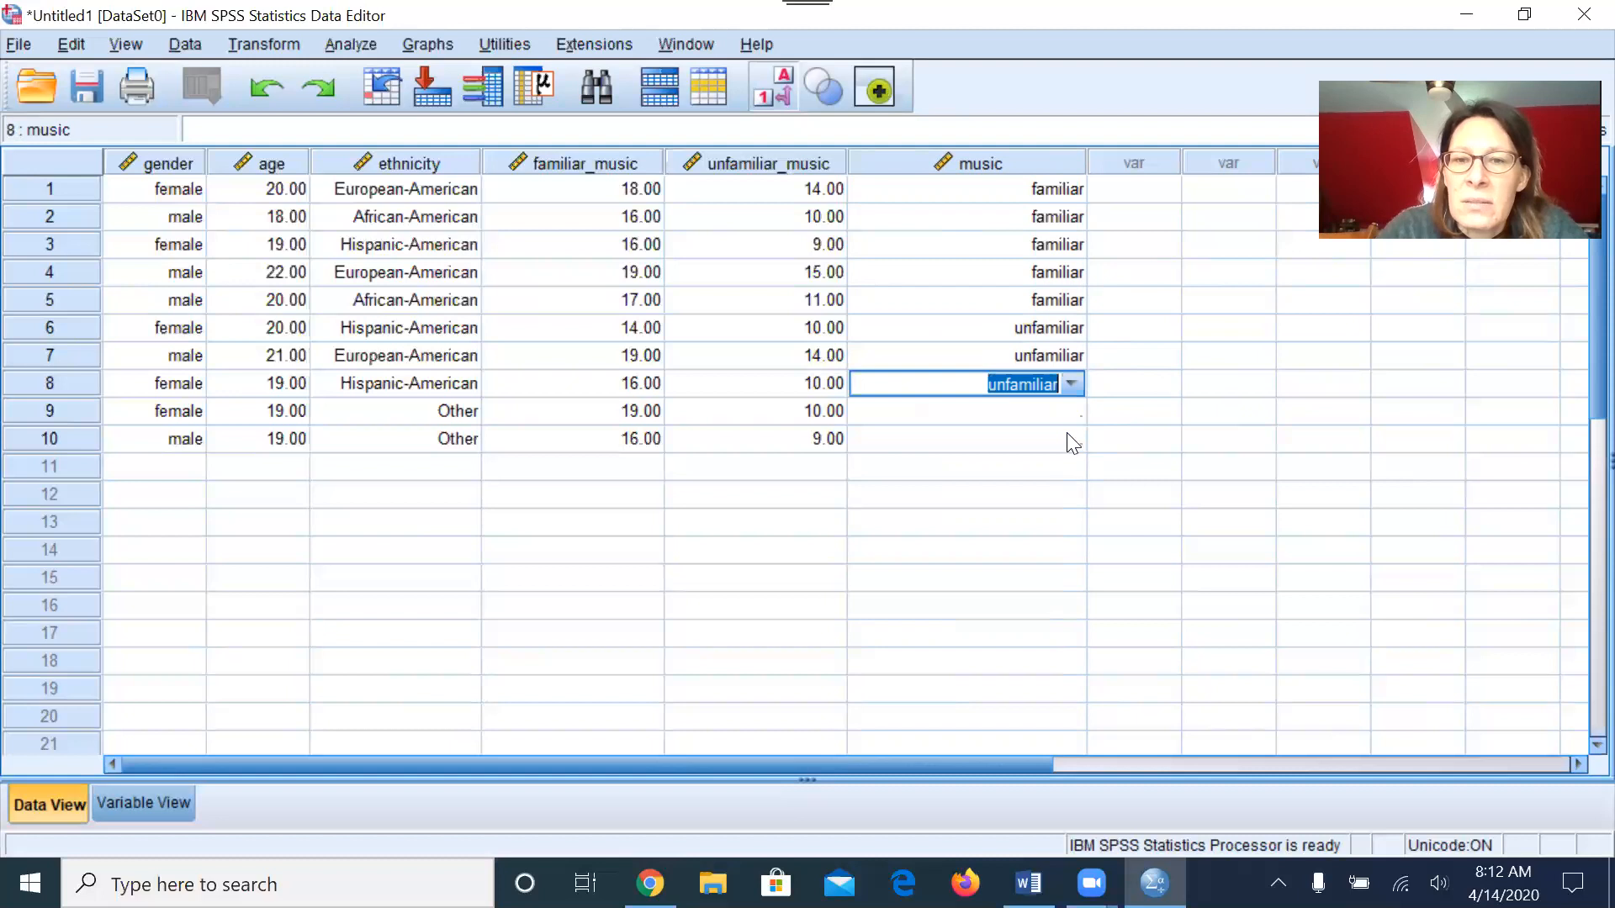
left_click(1078, 413)
left_click(1078, 417)
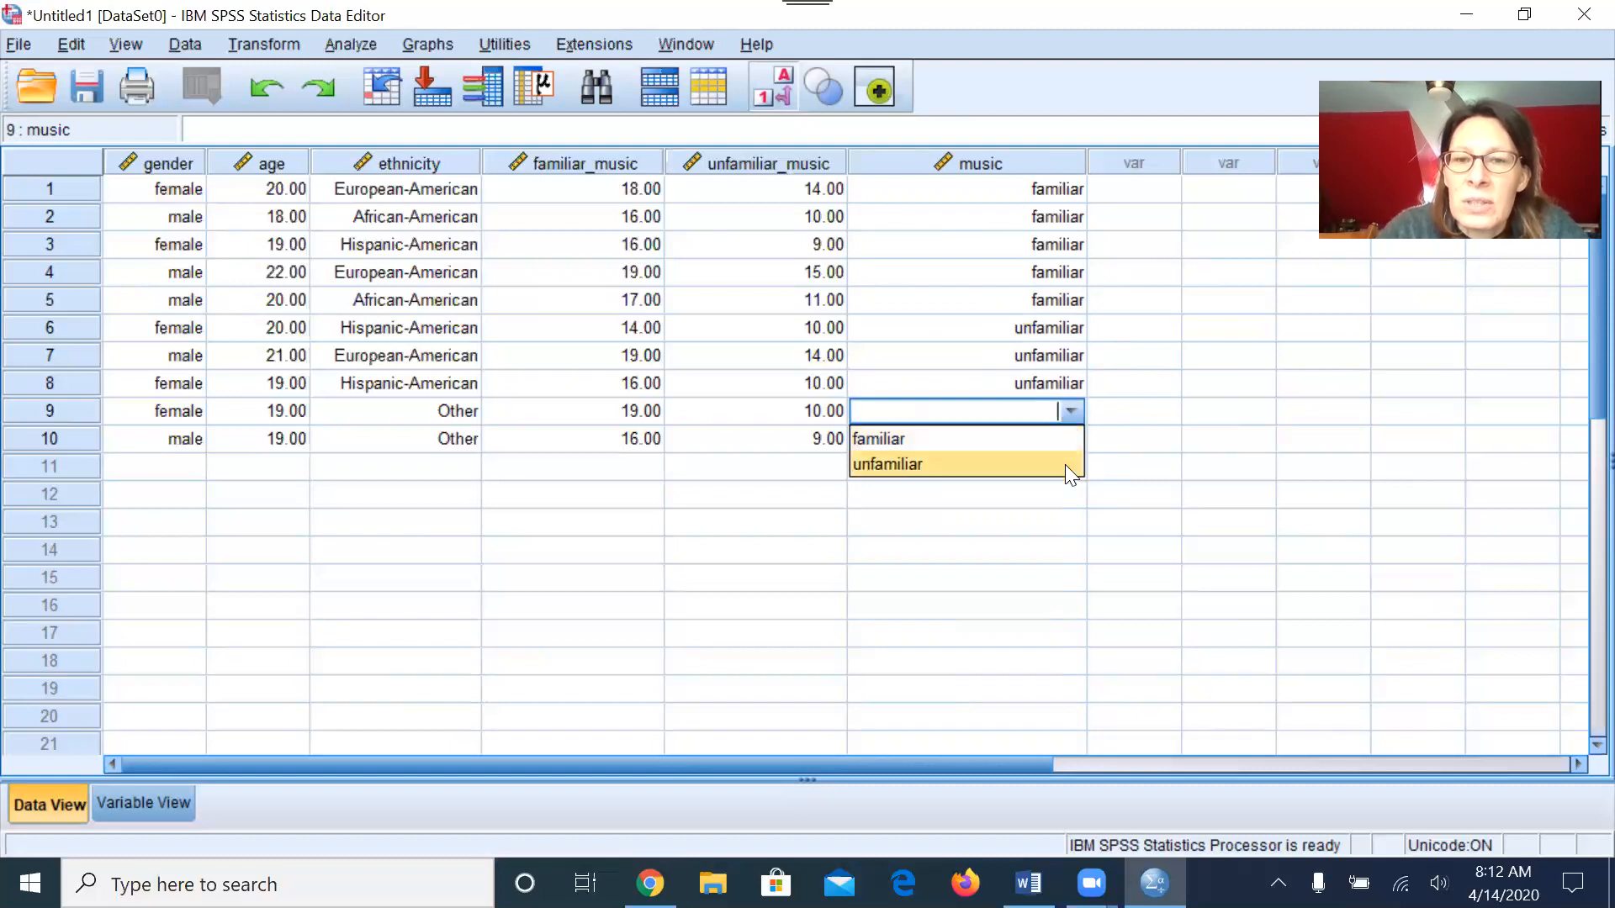
left_click(1065, 464)
left_click(1076, 443)
left_click(1077, 443)
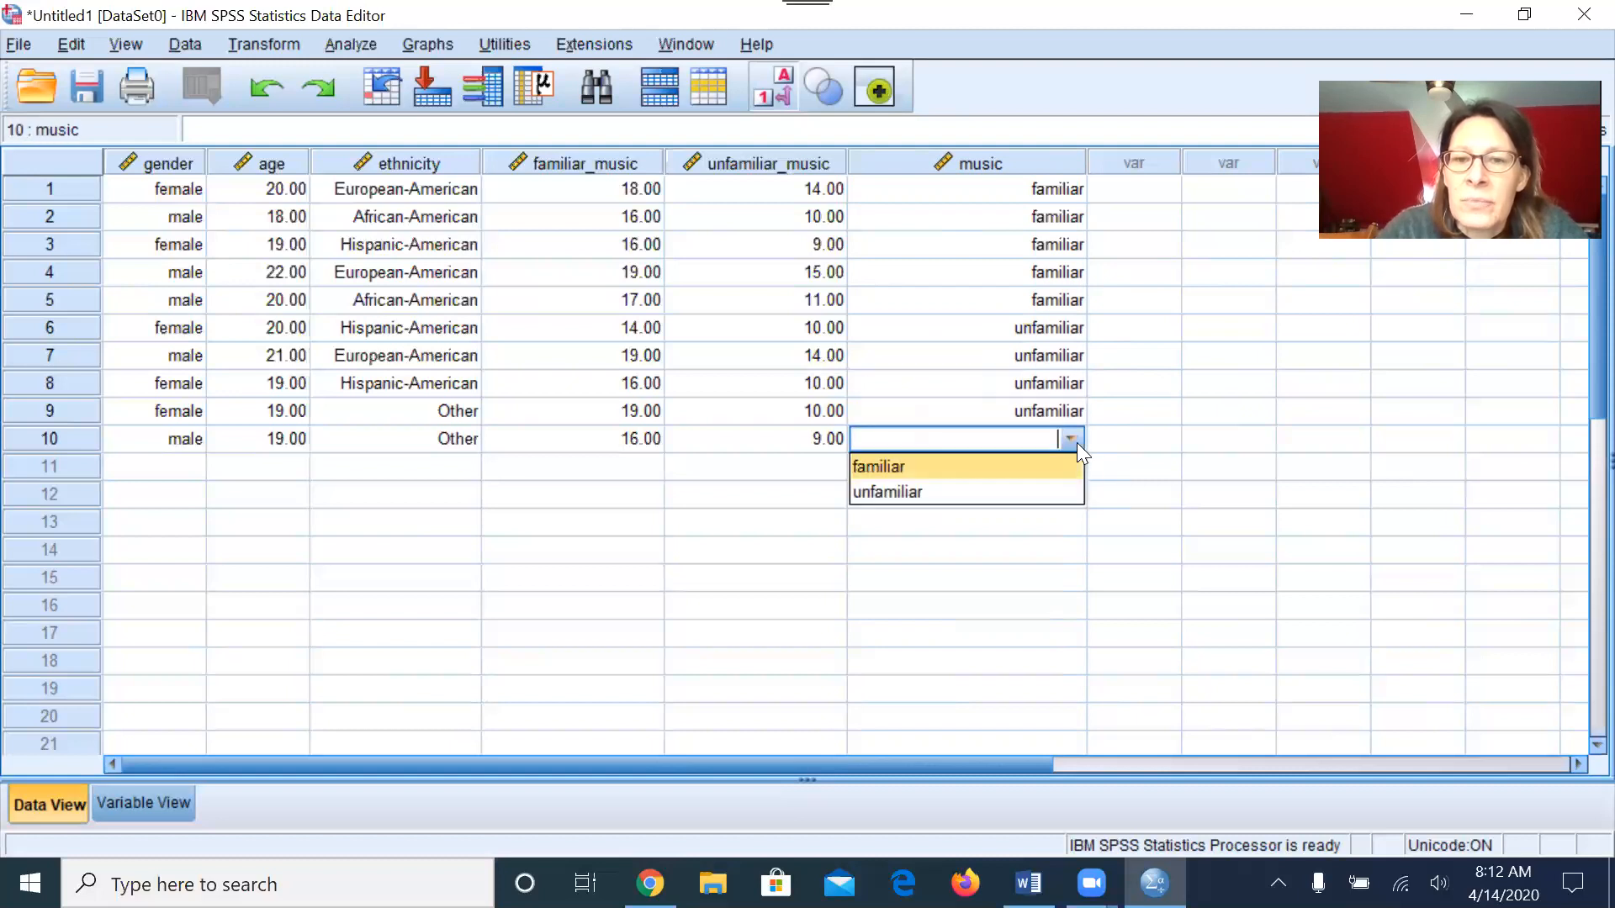
left_click(1066, 488)
left_click(1058, 526)
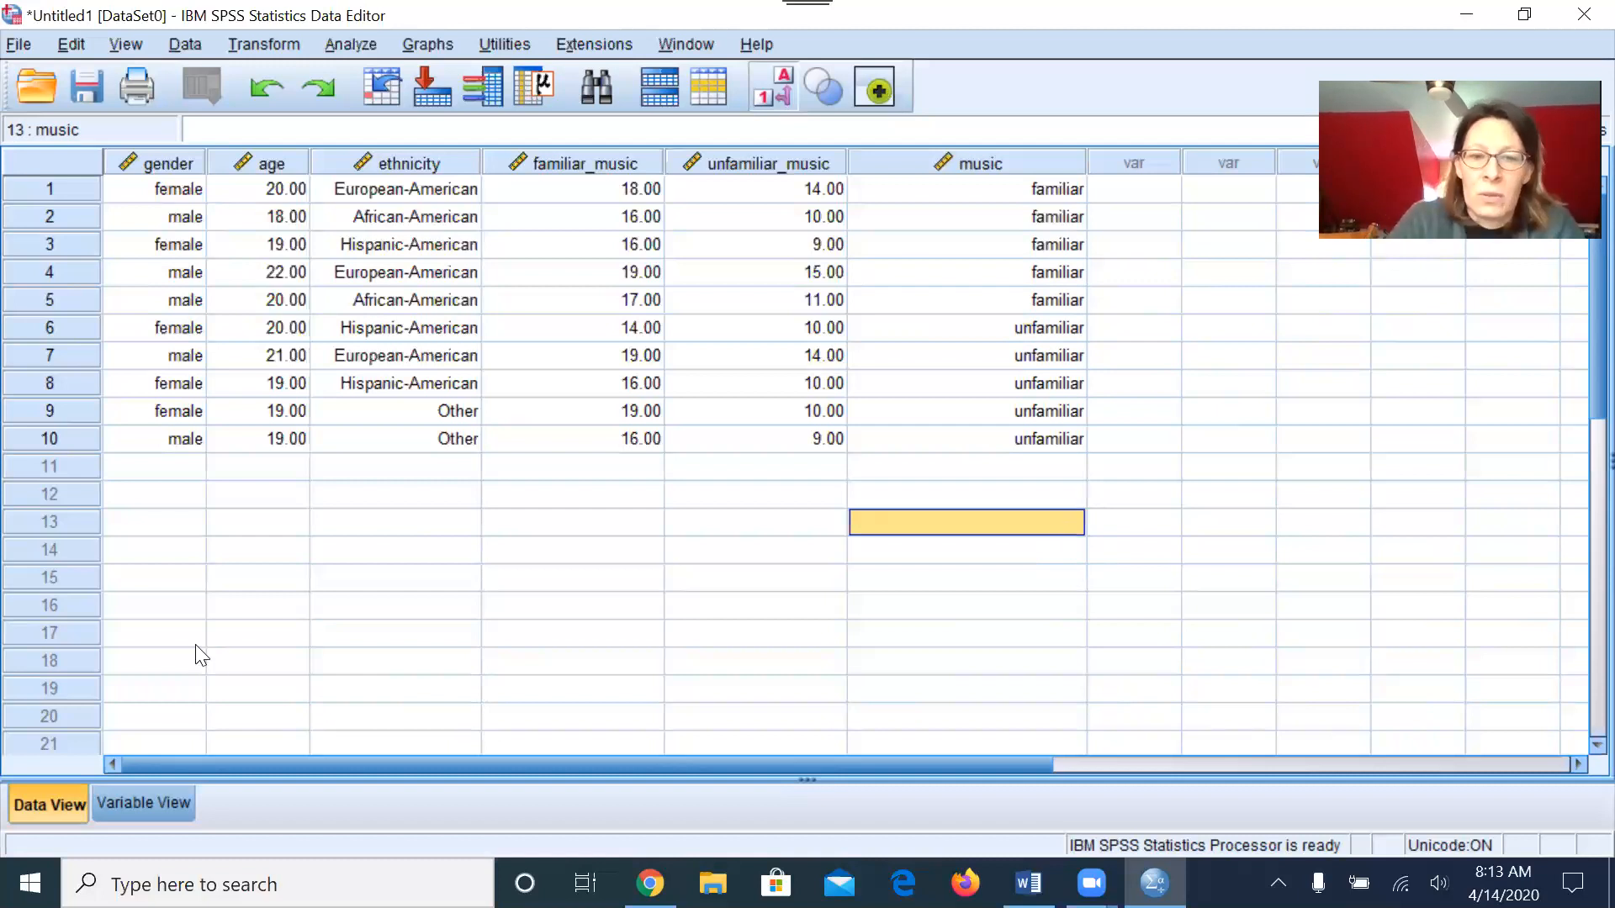
Step: Add a seventh variable named images_recalled and widen its column in the data grid until the name fits on one line
left_click(118, 802)
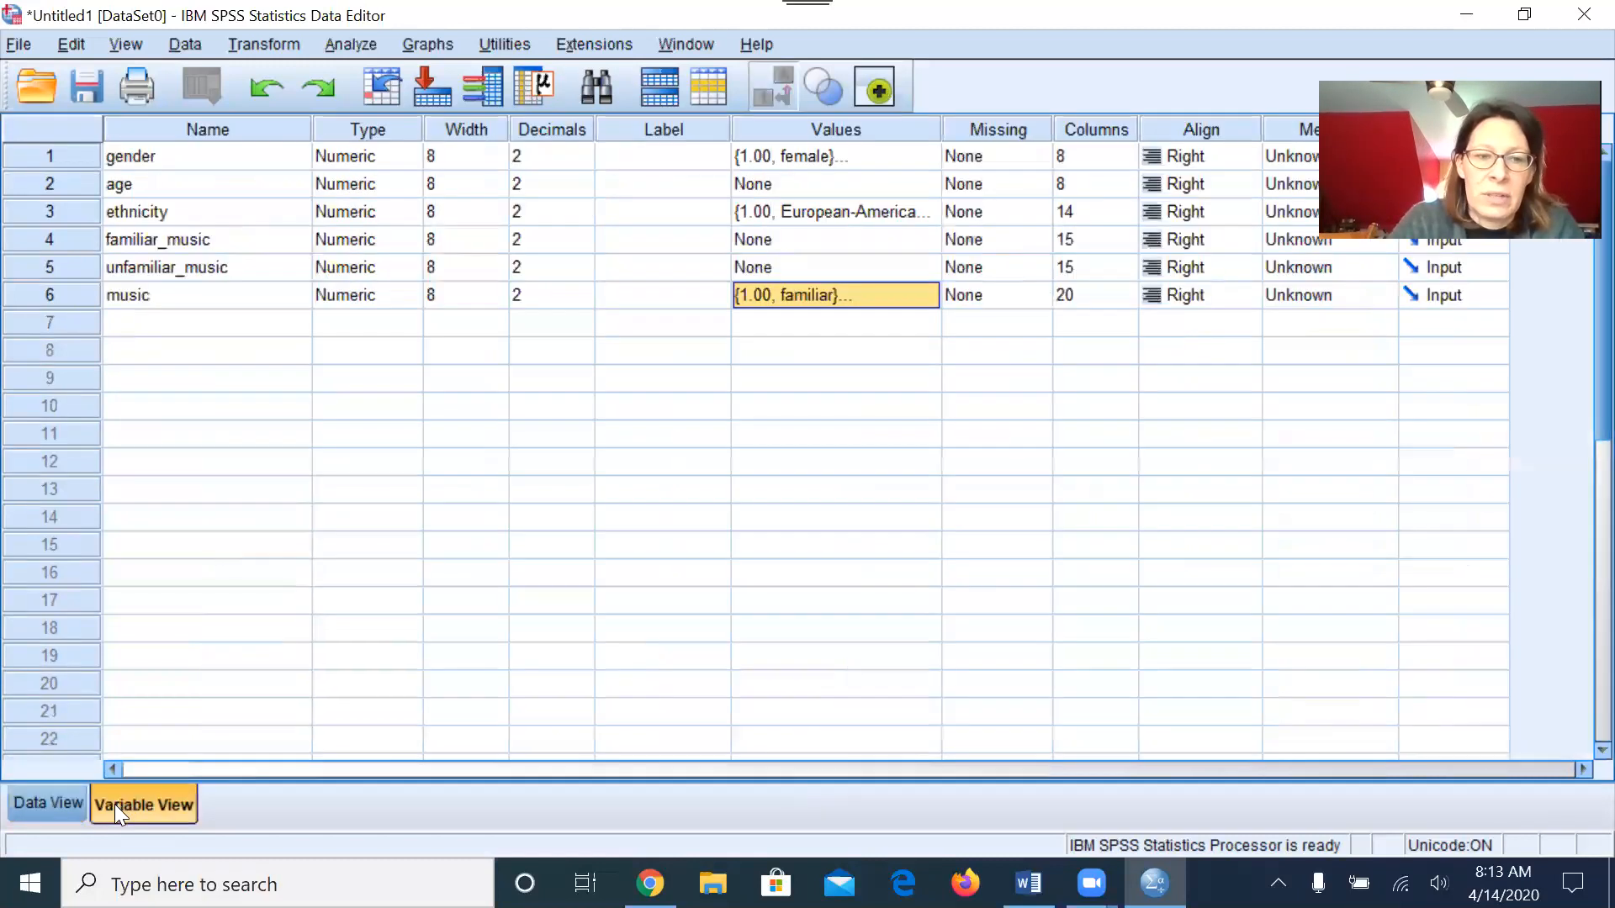
left_click(210, 322)
left_click(209, 322)
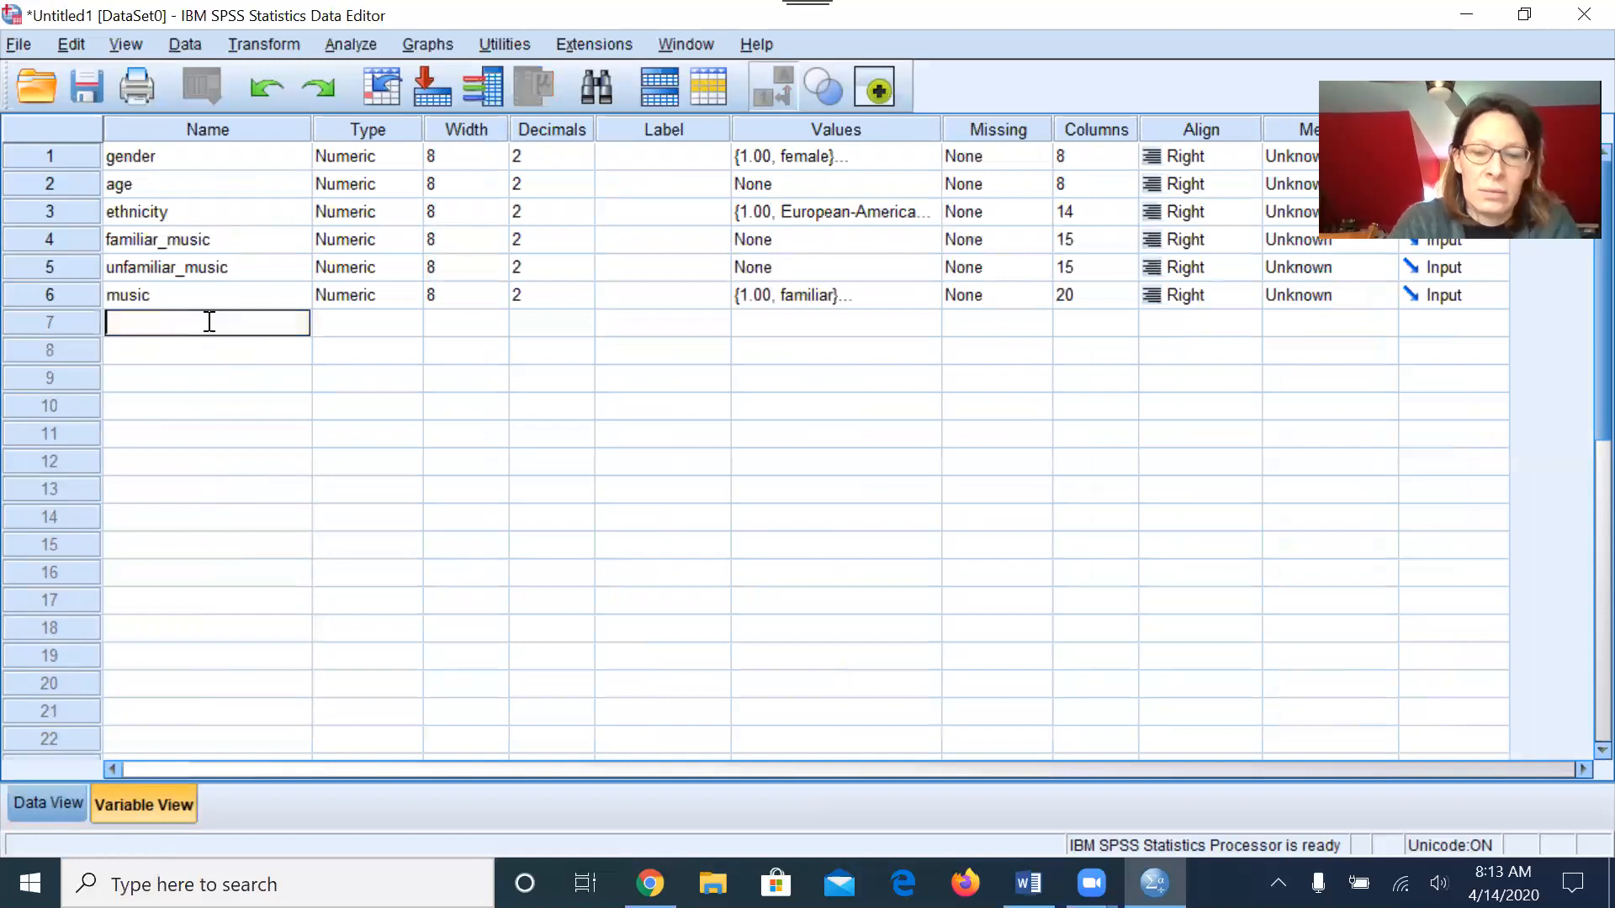
type("images_recalled")
left_click(269, 409)
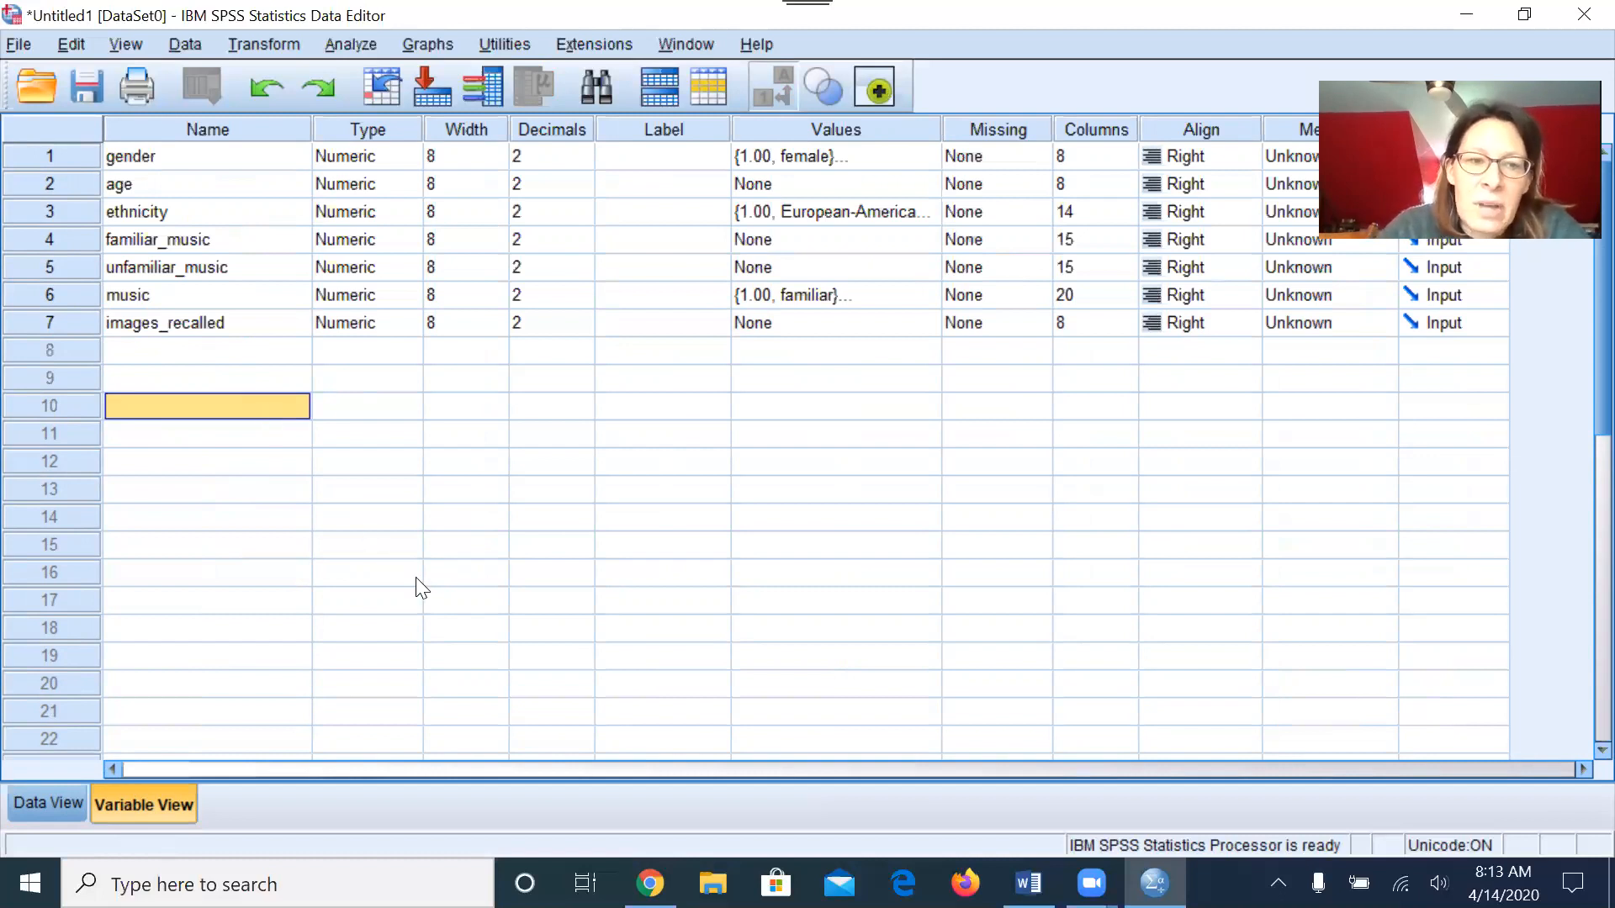
left_click(59, 805)
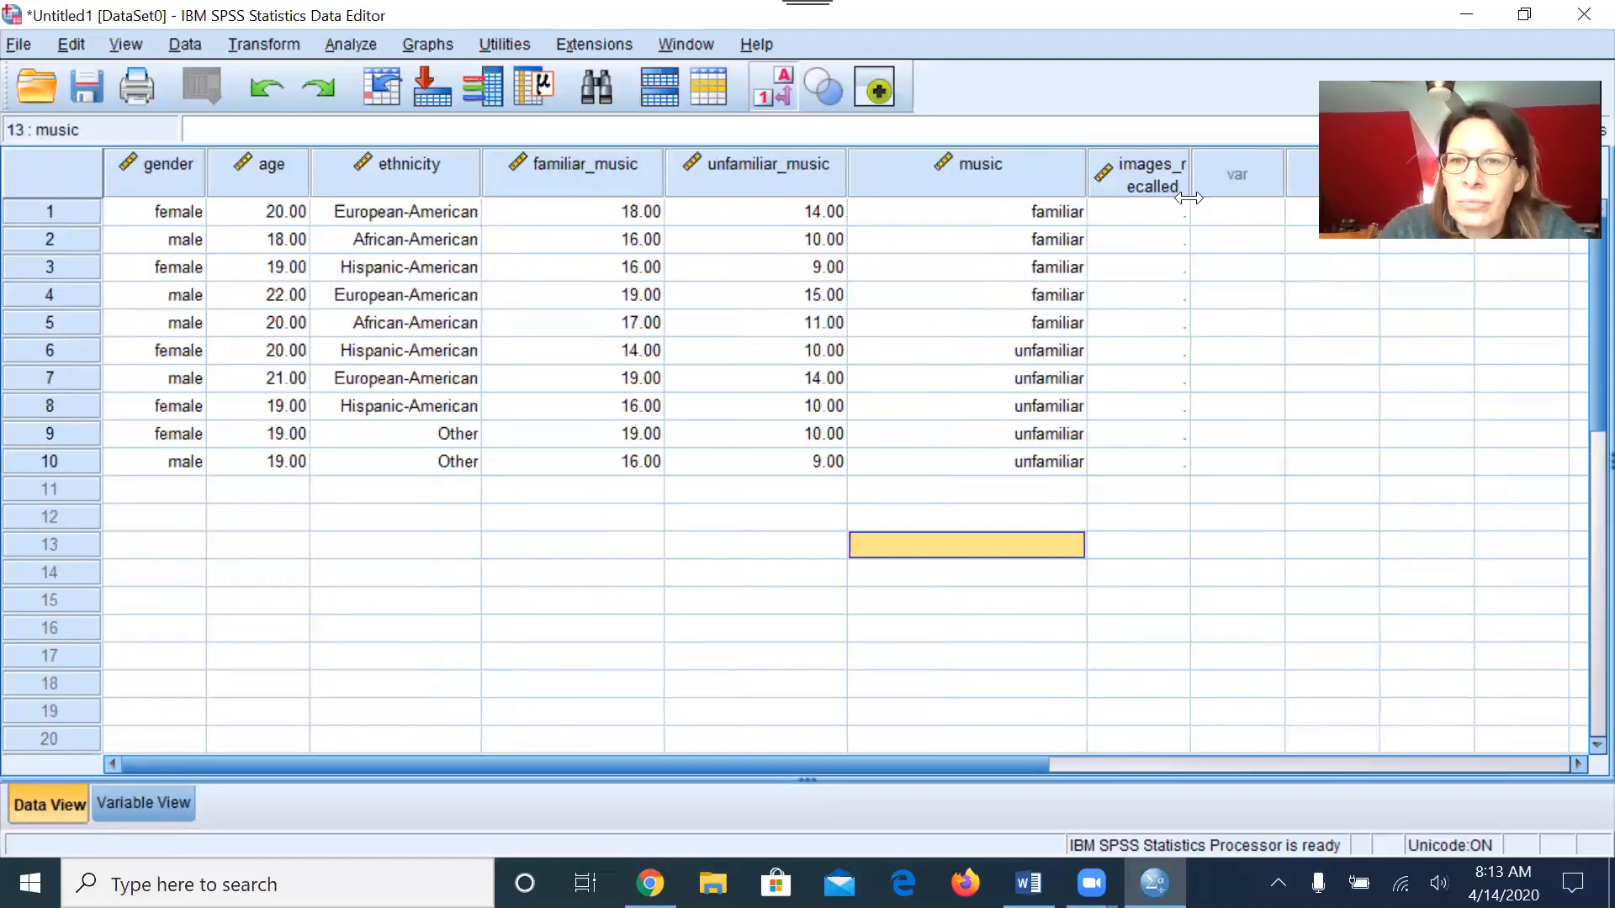
left_click_drag(1189, 189, 1266, 202)
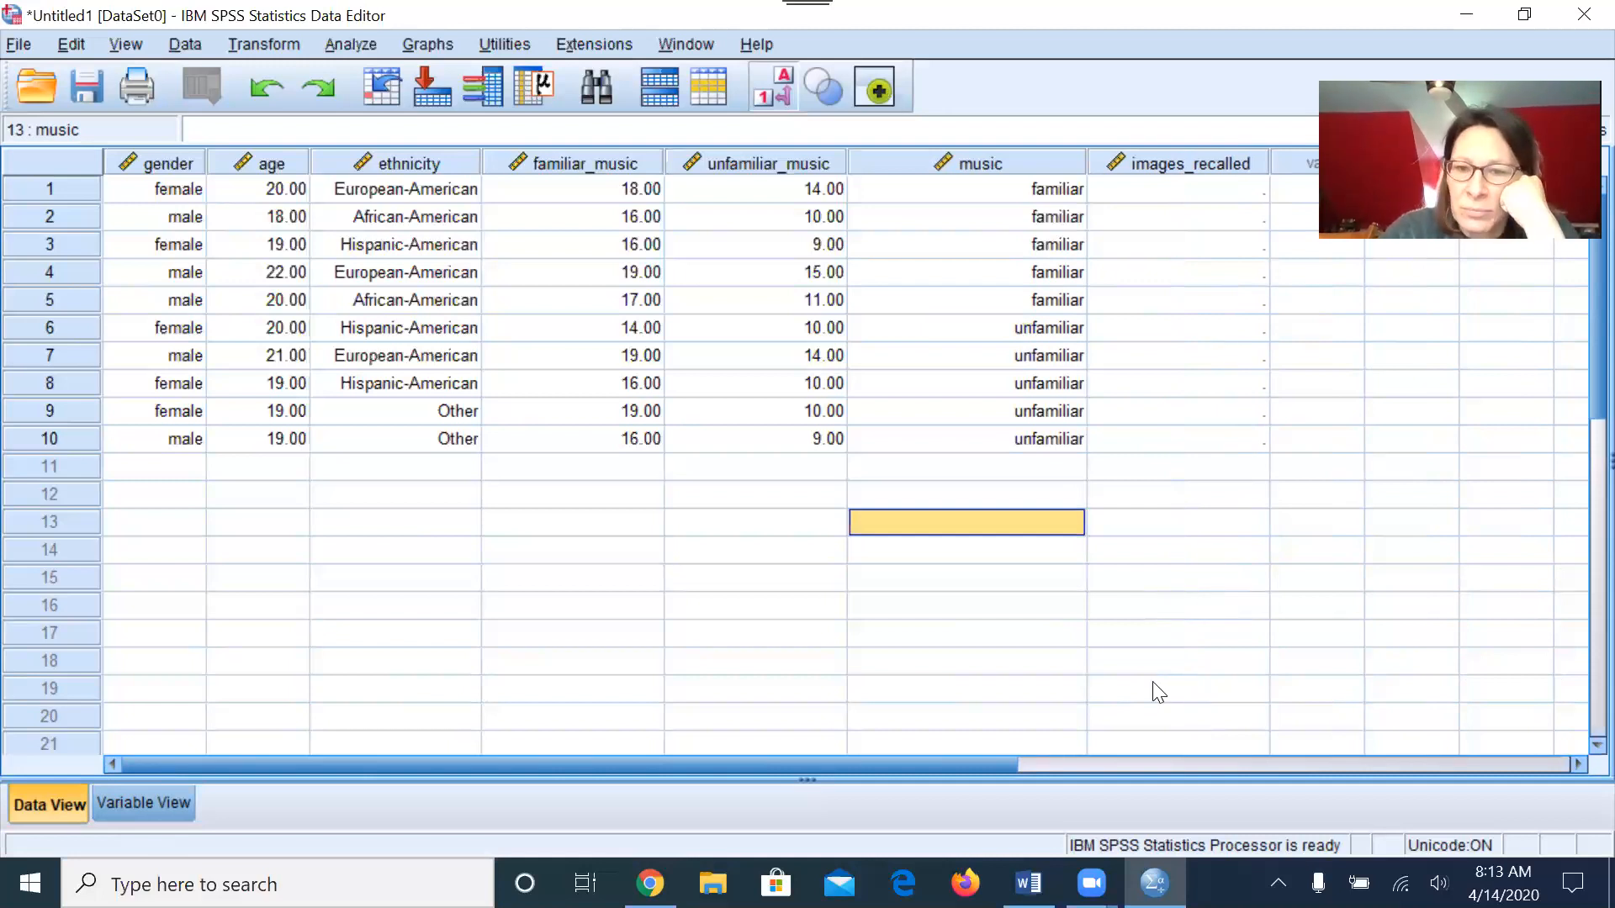
Step: Check the Familiar scores in Word, return to SPSS and enter images_recalled values 18, 16 and 16 for participants 1 to 3
left_click(1027, 883)
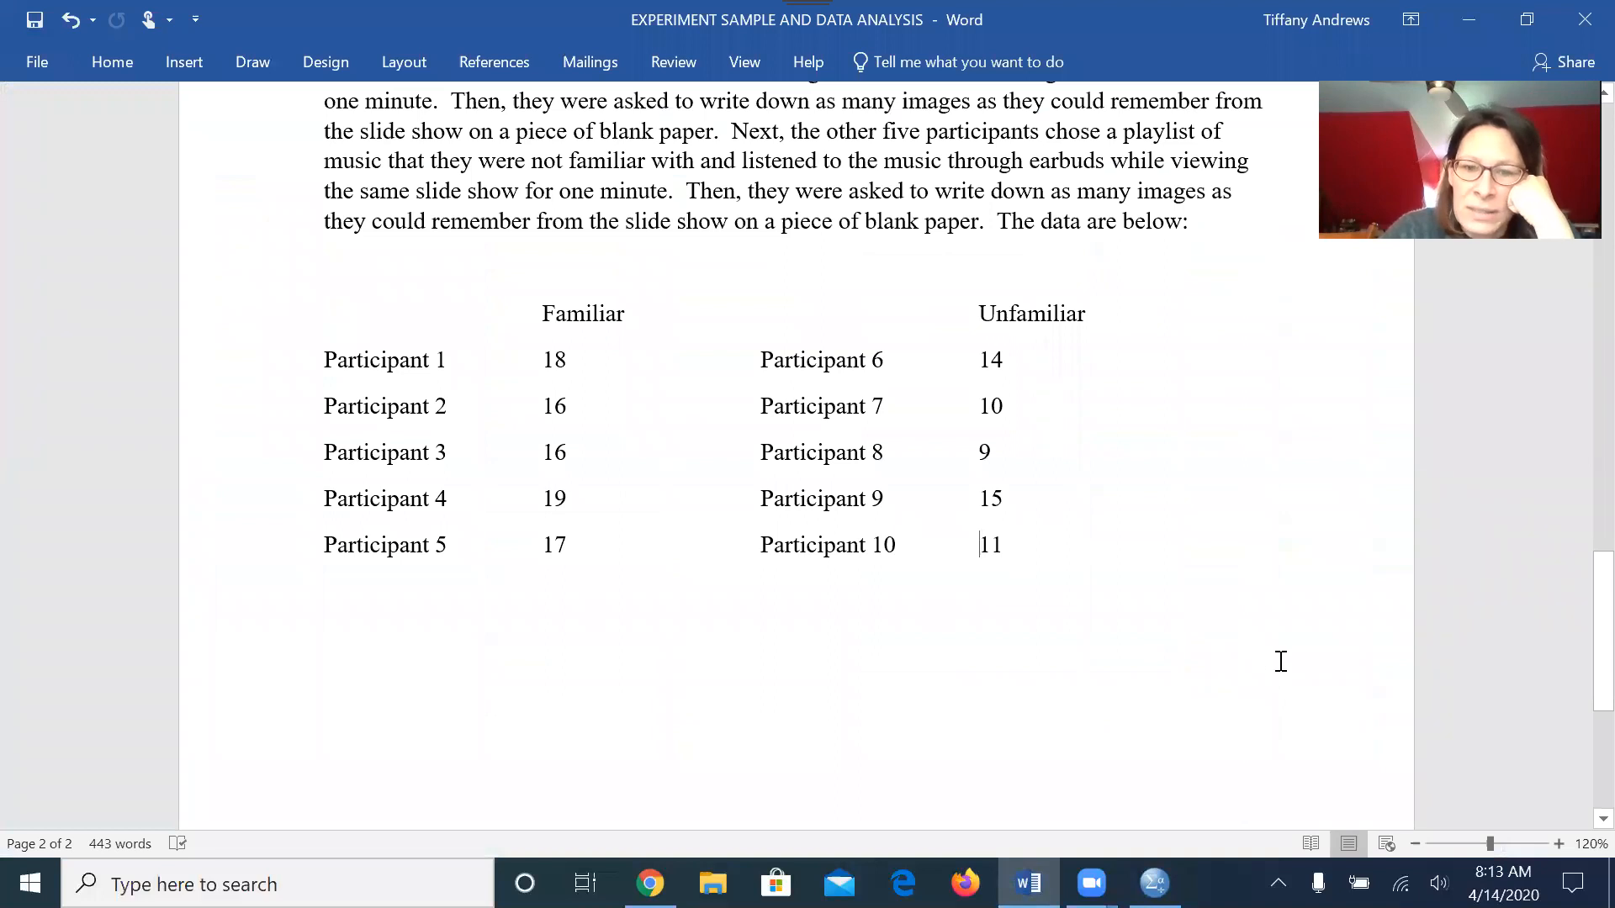
left_click(1169, 883)
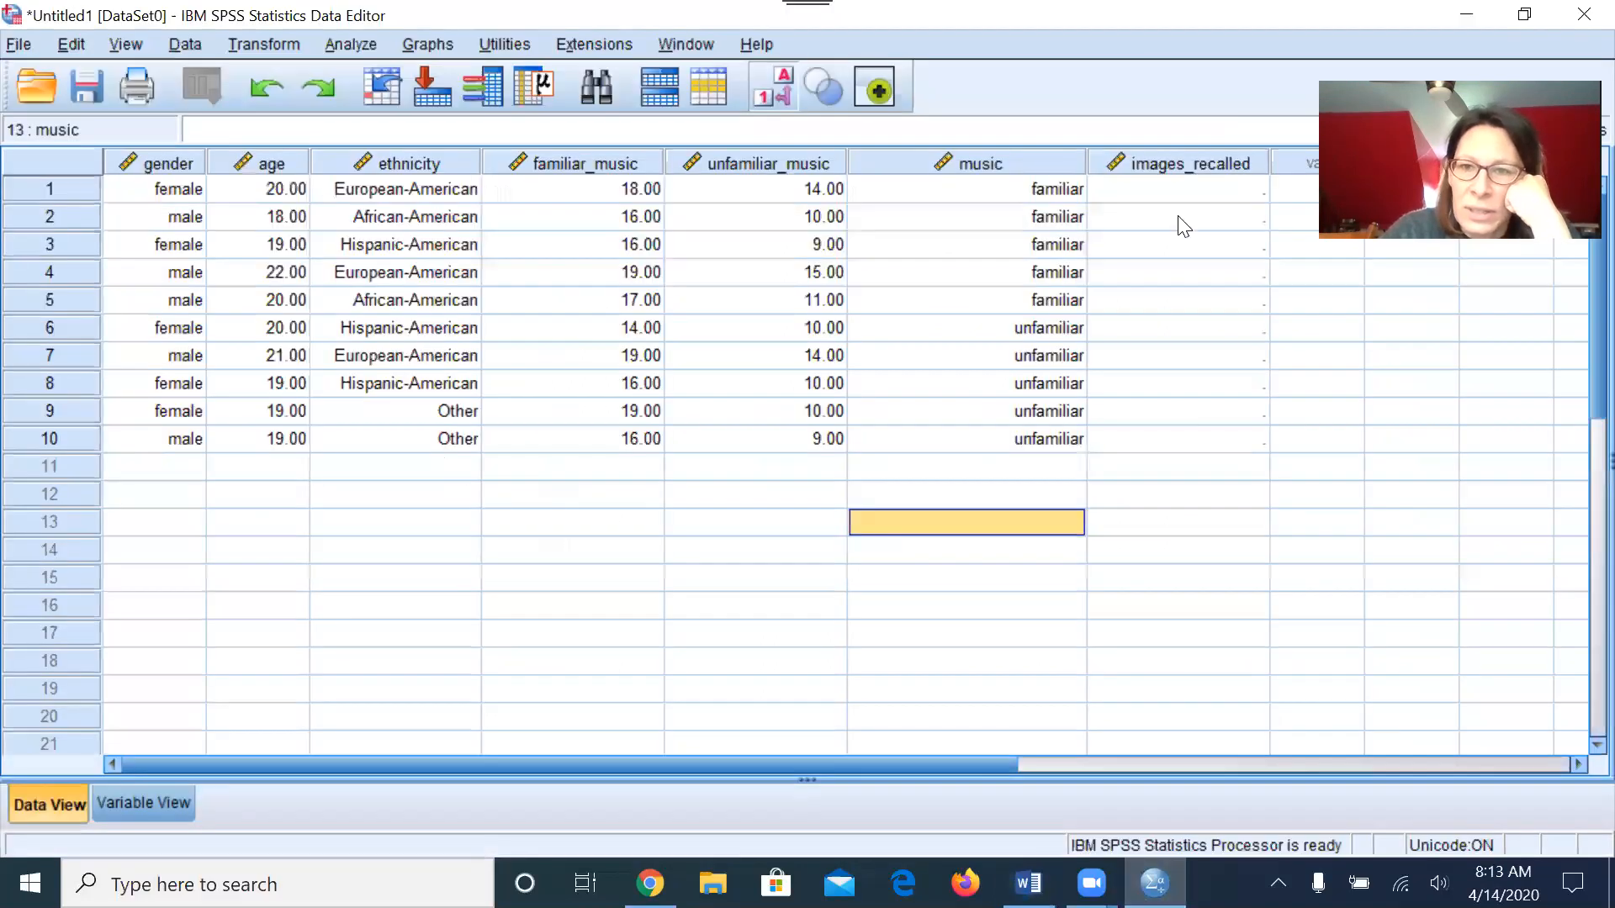
left_click(1181, 185)
type("18")
key("Return")
type("16")
key("Return")
type("16")
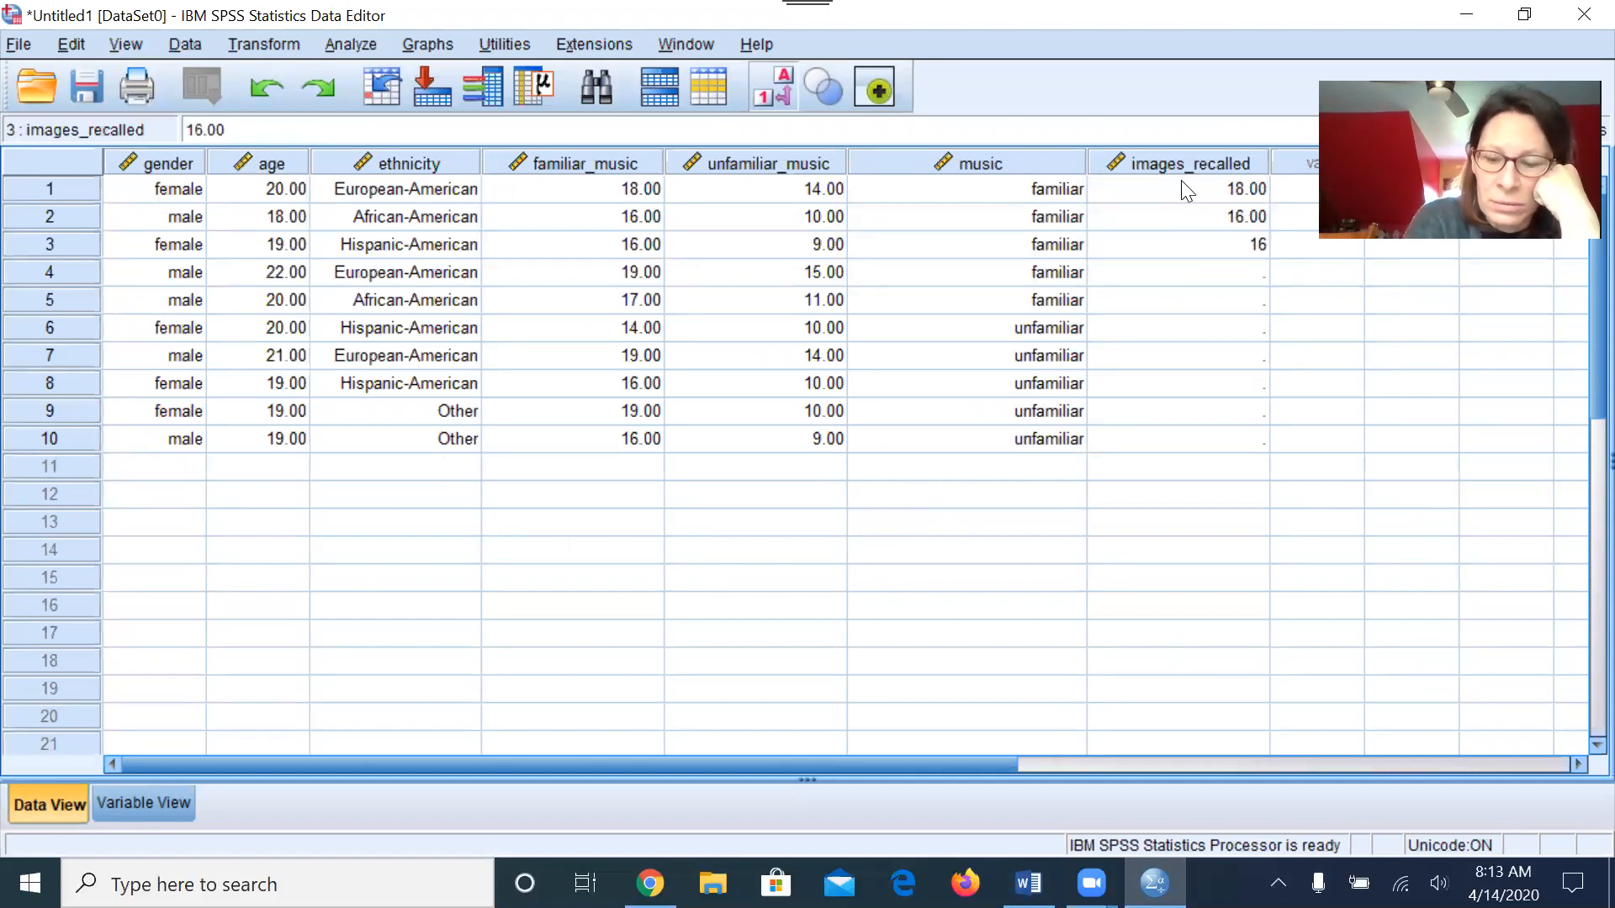
key("Return")
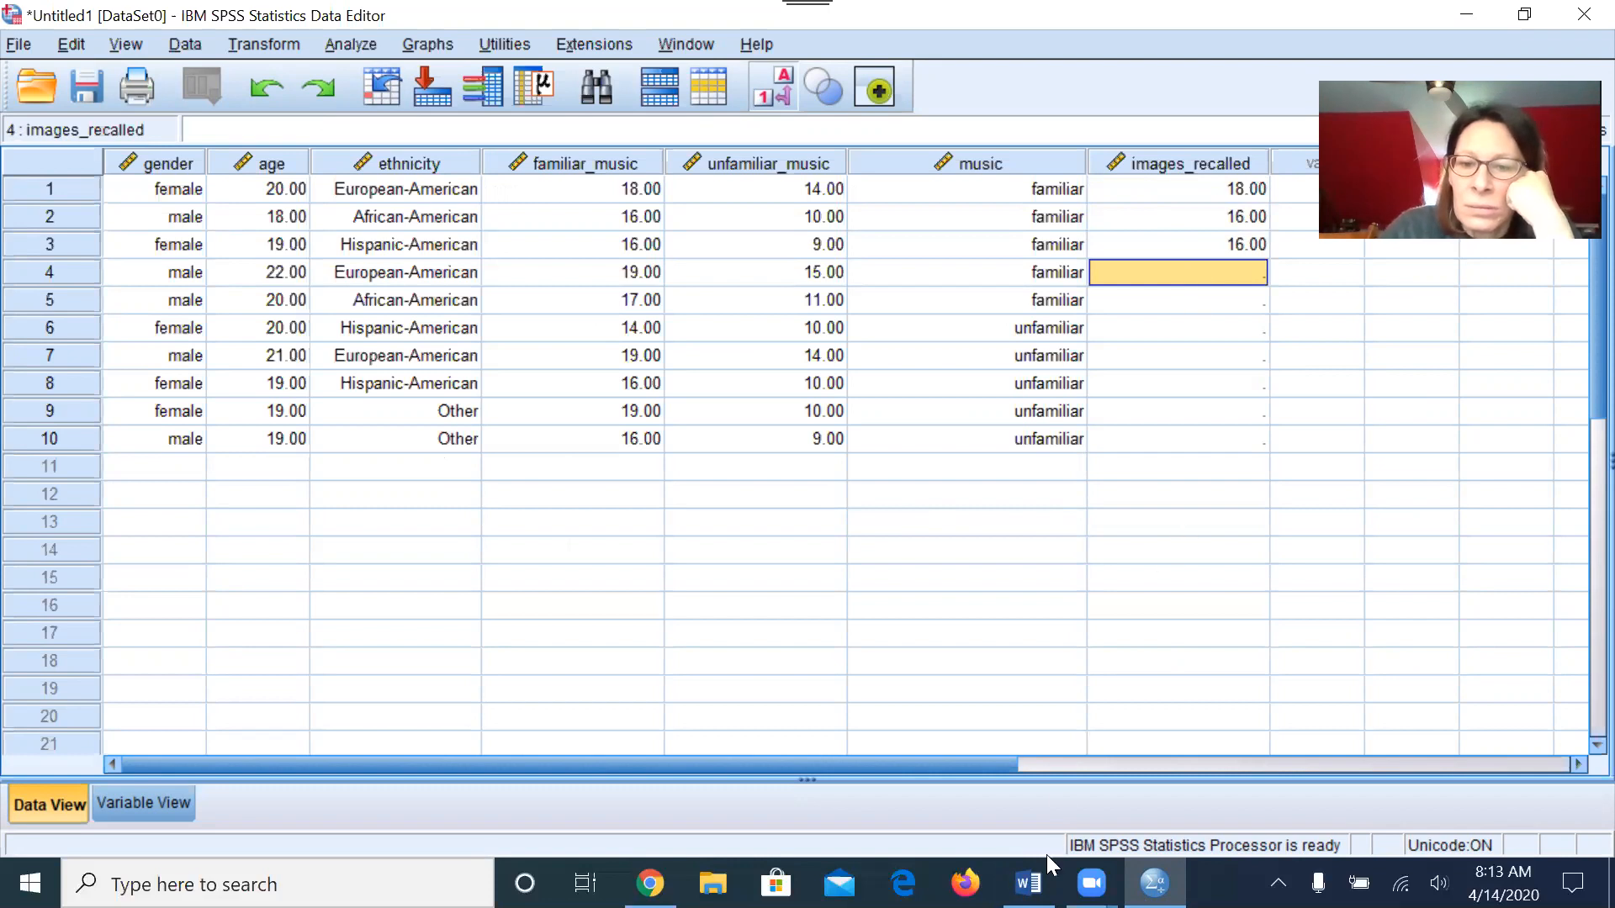
Step: Check the remaining Familiar scores in Word, return to SPSS and enter images_recalled values 19 and 17 for participants 4 and 5
left_click(1031, 881)
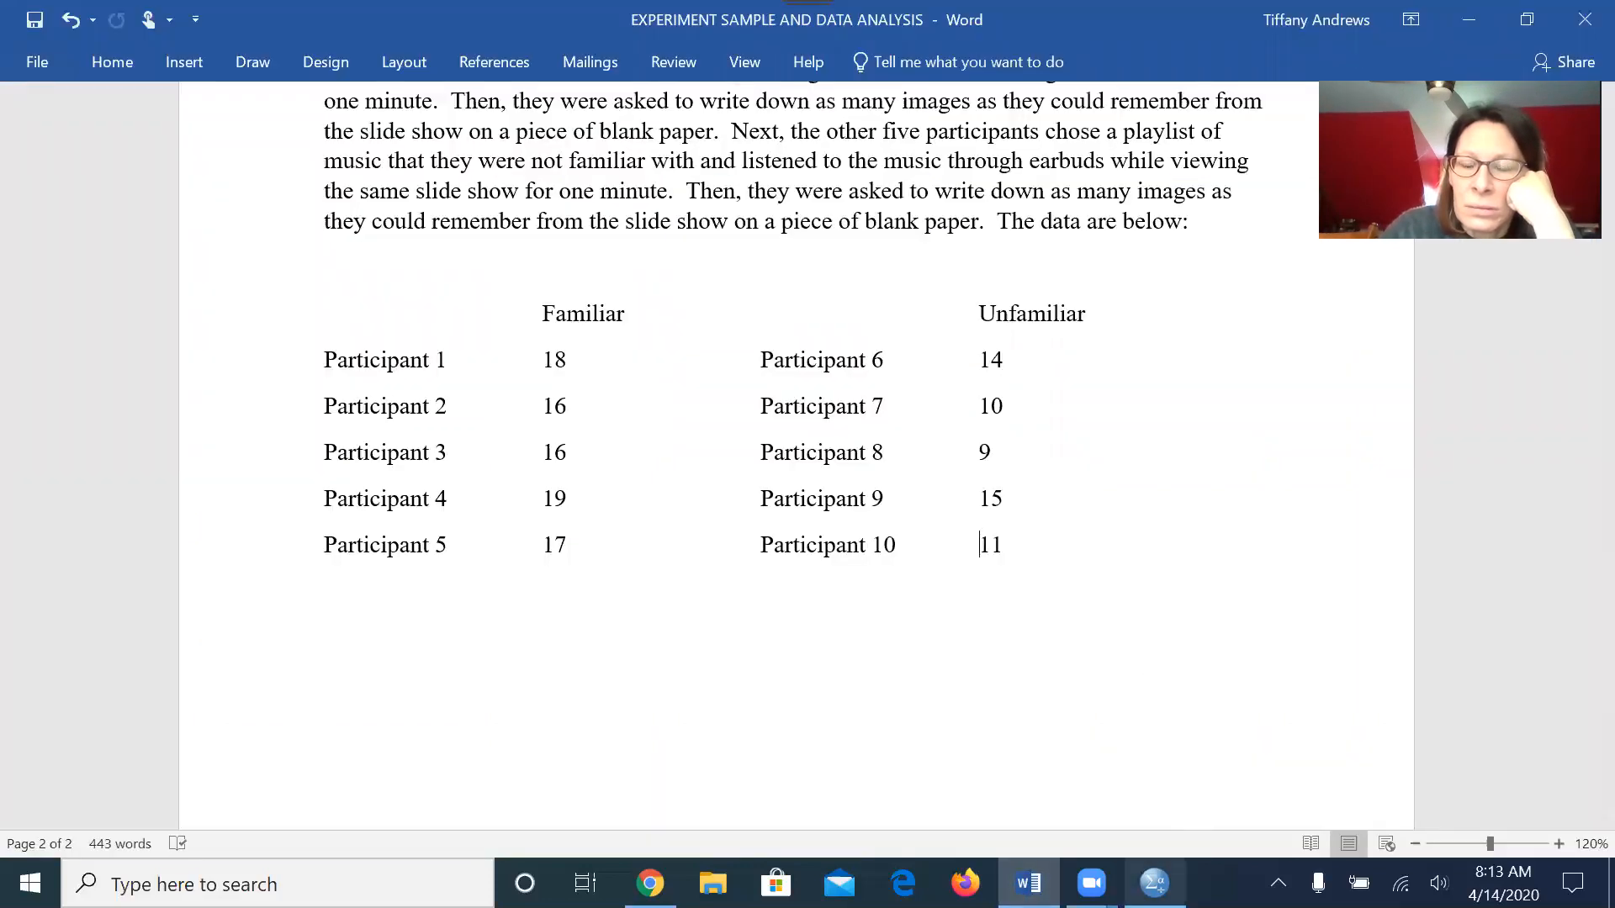
key("alt+Tab")
type("19")
key("Return")
type("17")
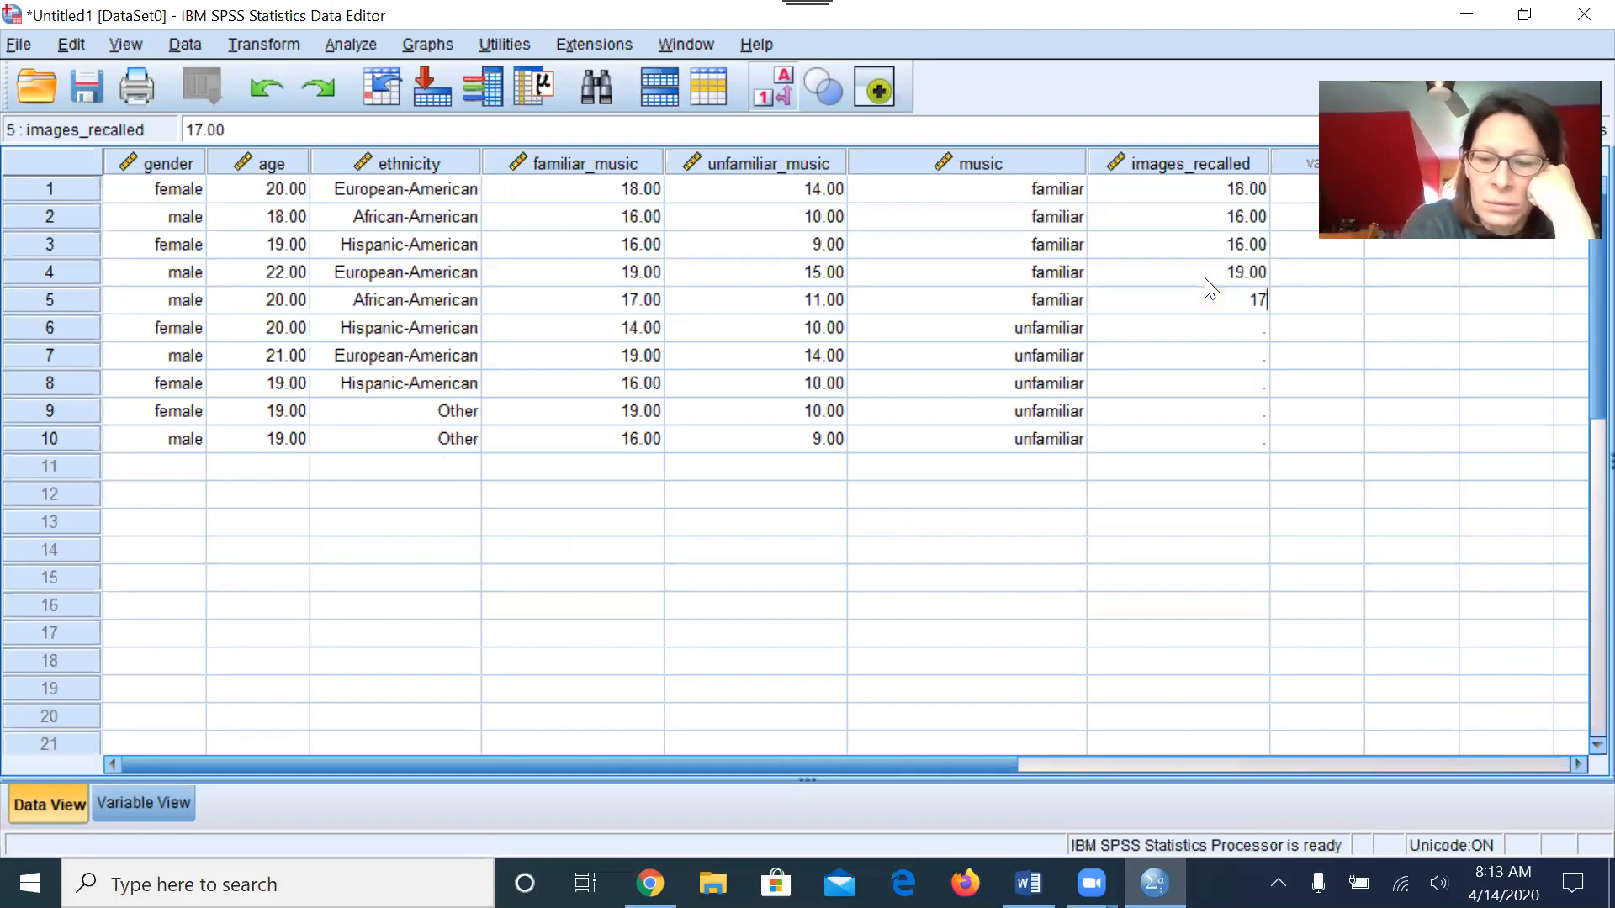
key("Return")
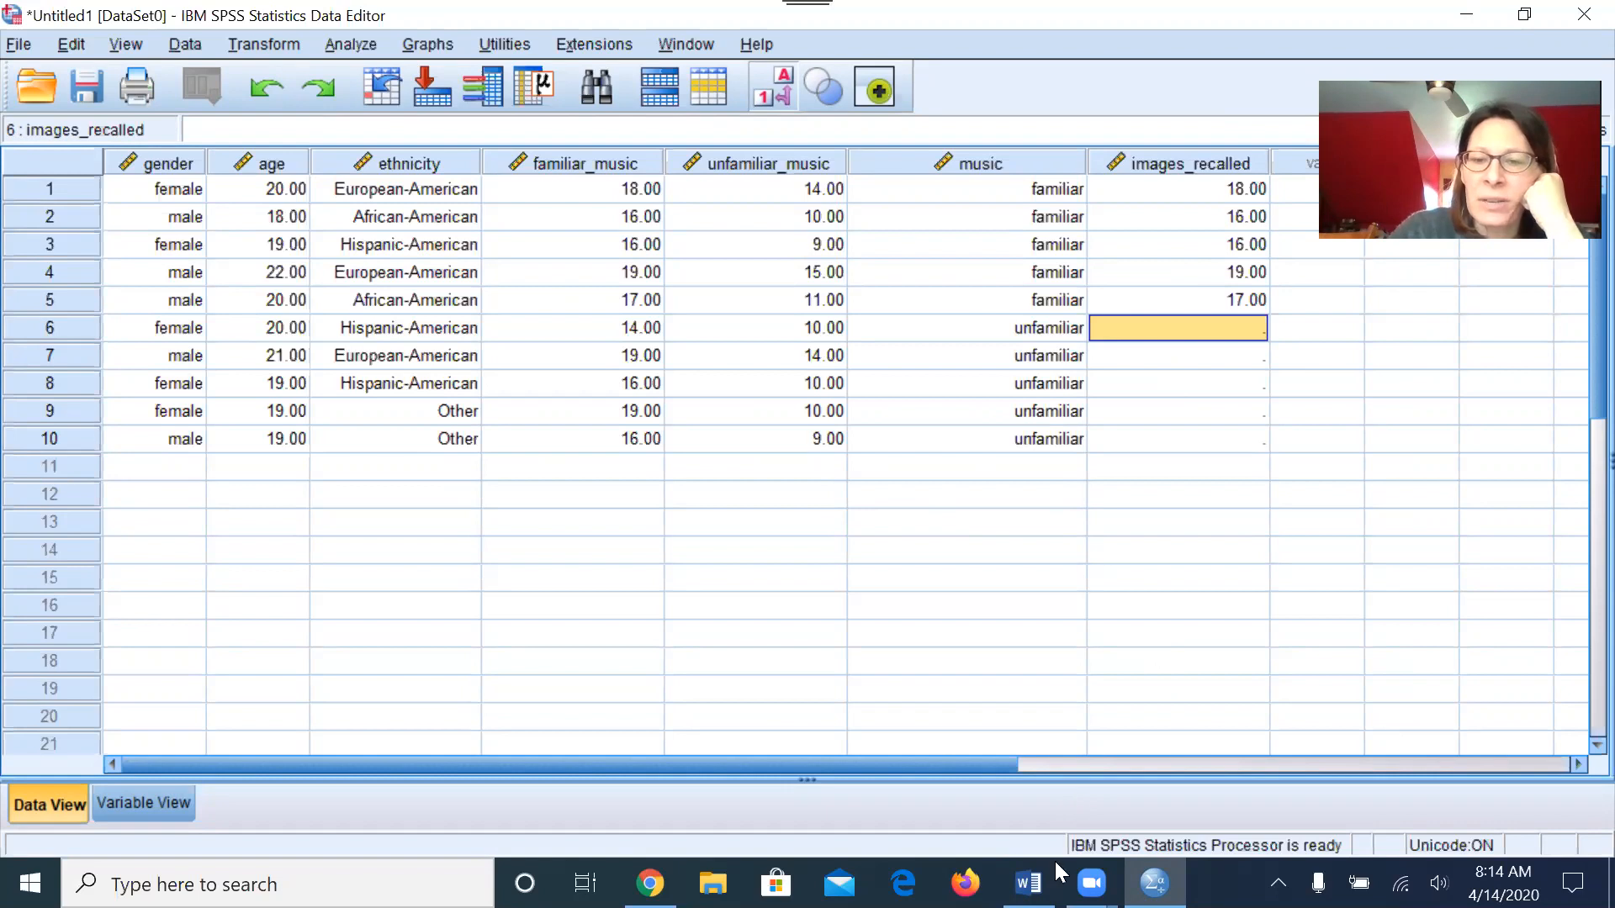
Step: Check the Unfamiliar scores in Word, return to SPSS and enter images_recalled values 14, 10 and 9 for participants 6 to 8
left_click(1036, 882)
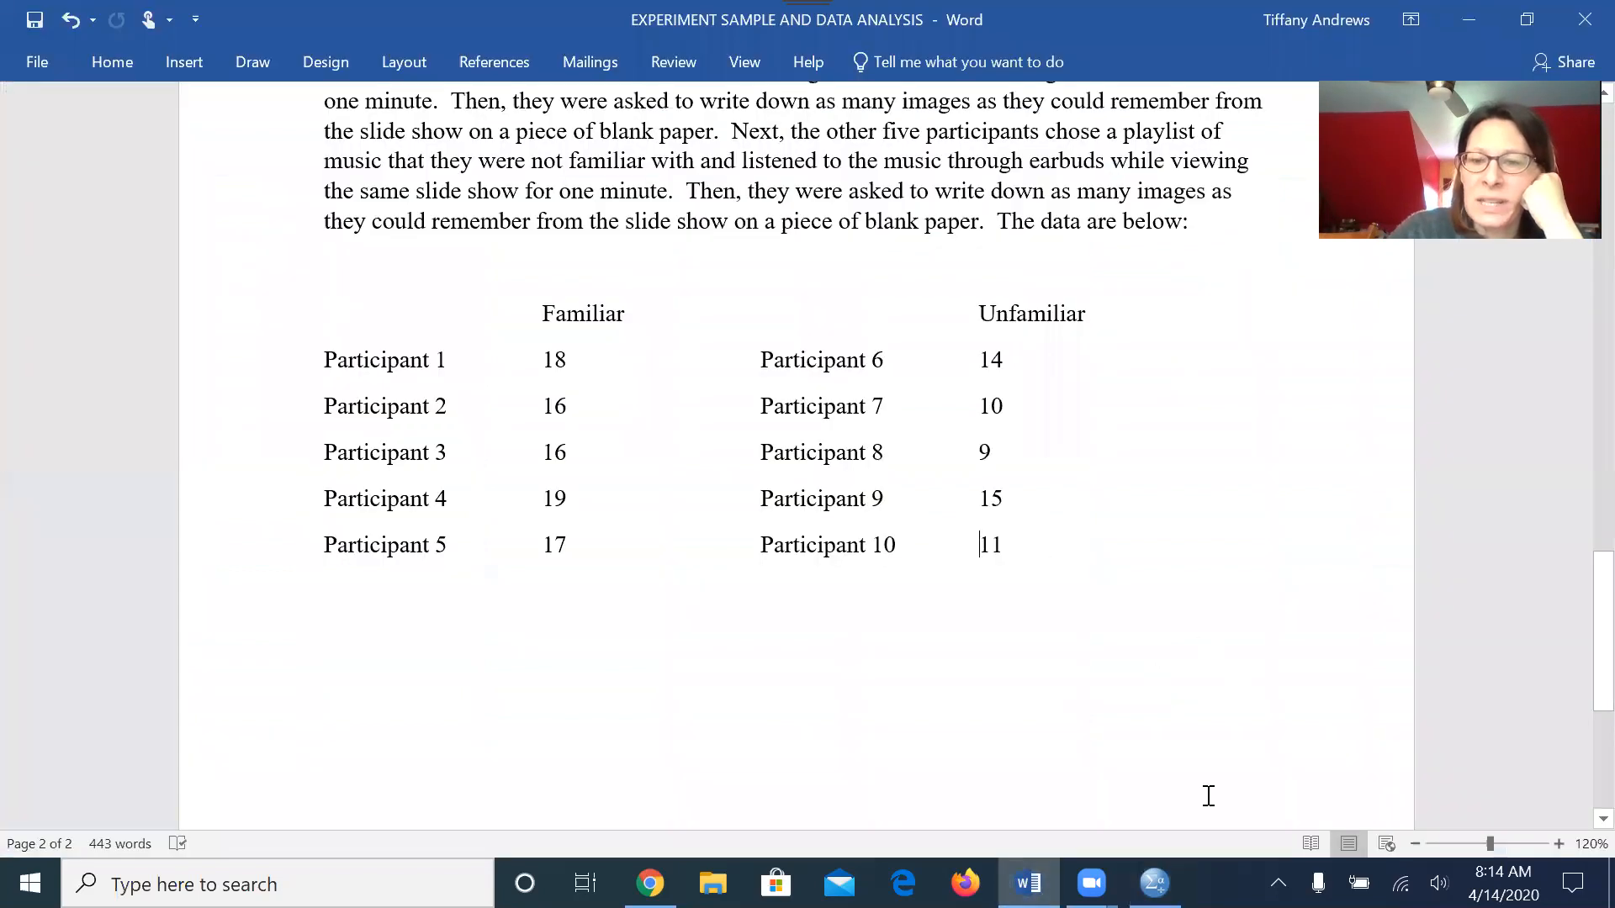
left_click(1154, 883)
type("14")
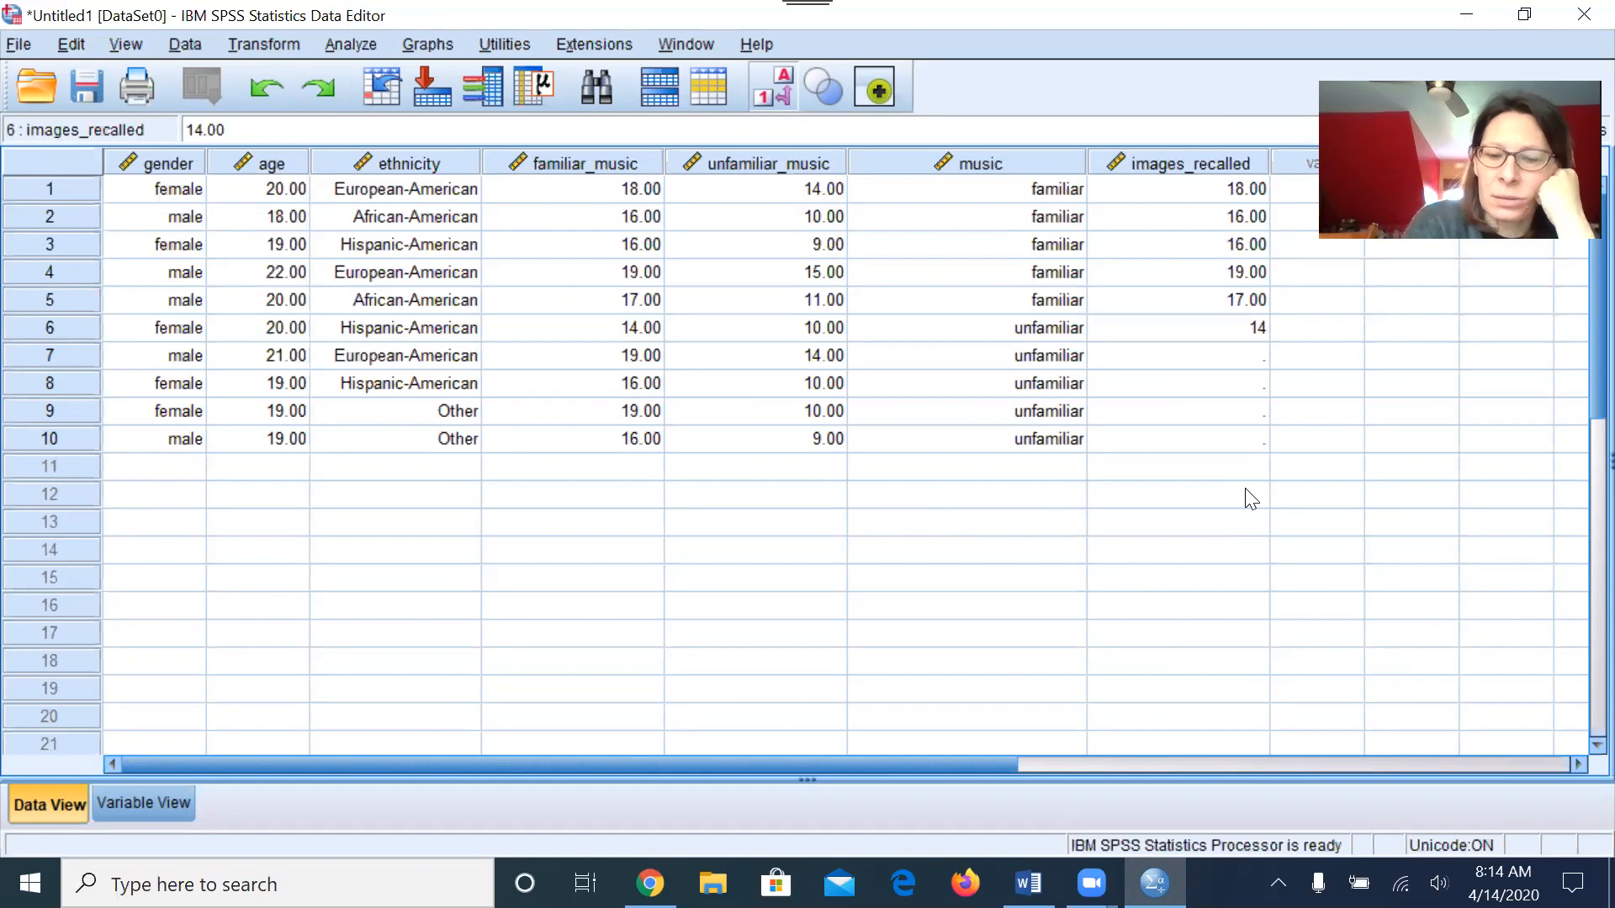
key("Return")
type("10")
key("Return")
type("9")
key("Return")
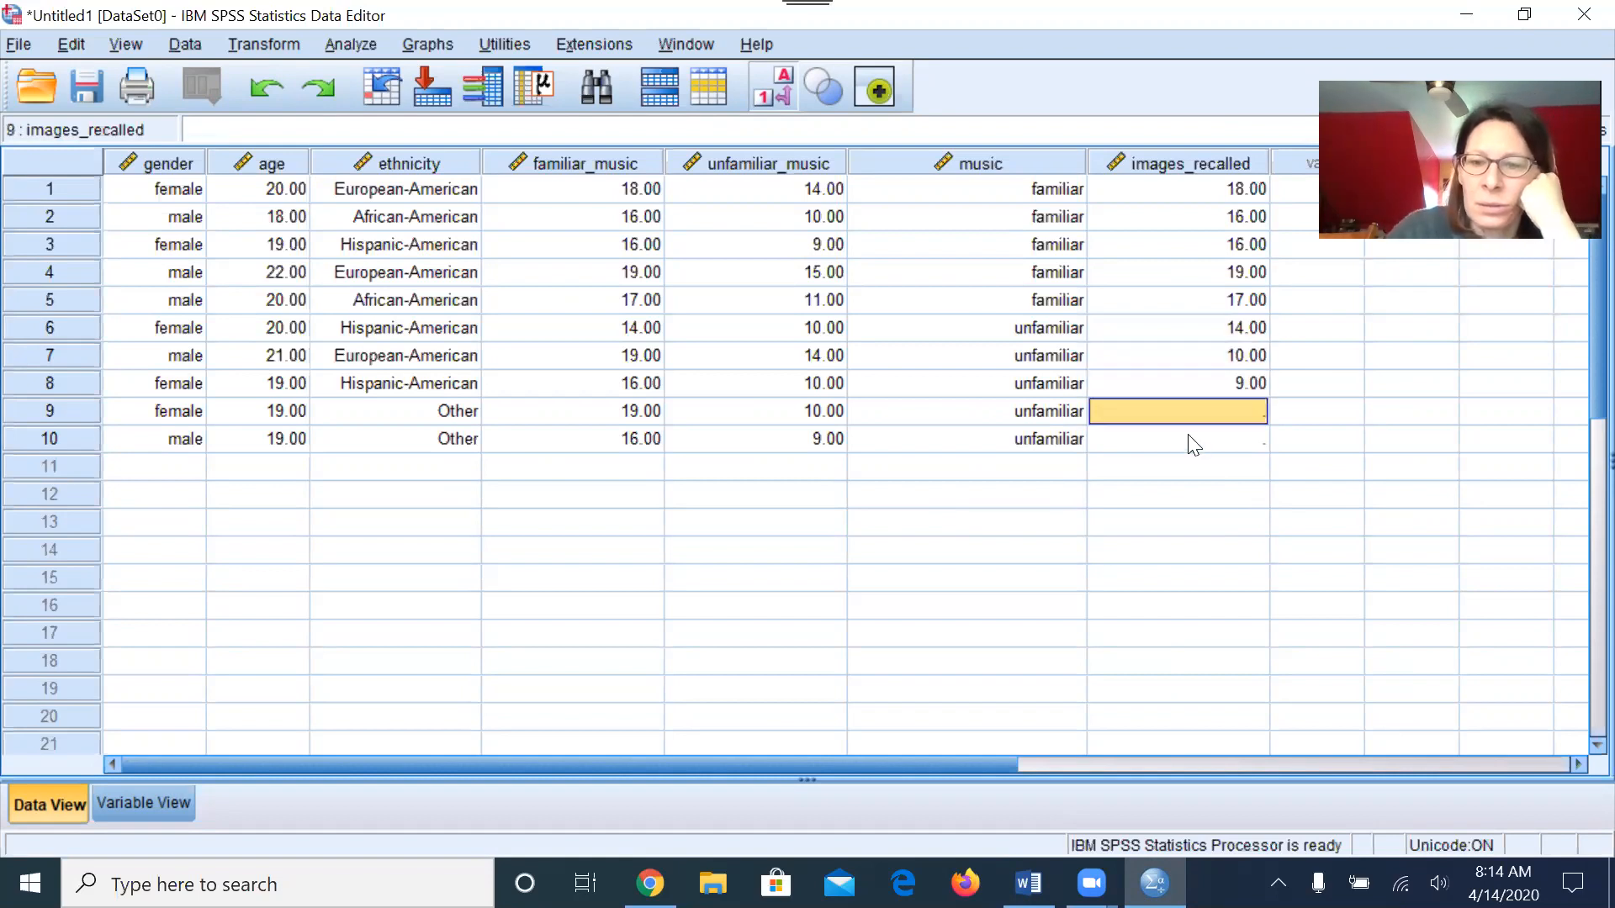
Step: Check the last Unfamiliar scores in Word, return to SPSS and enter images_recalled values 15 and 11 for participants 9 and 10
left_click(1028, 883)
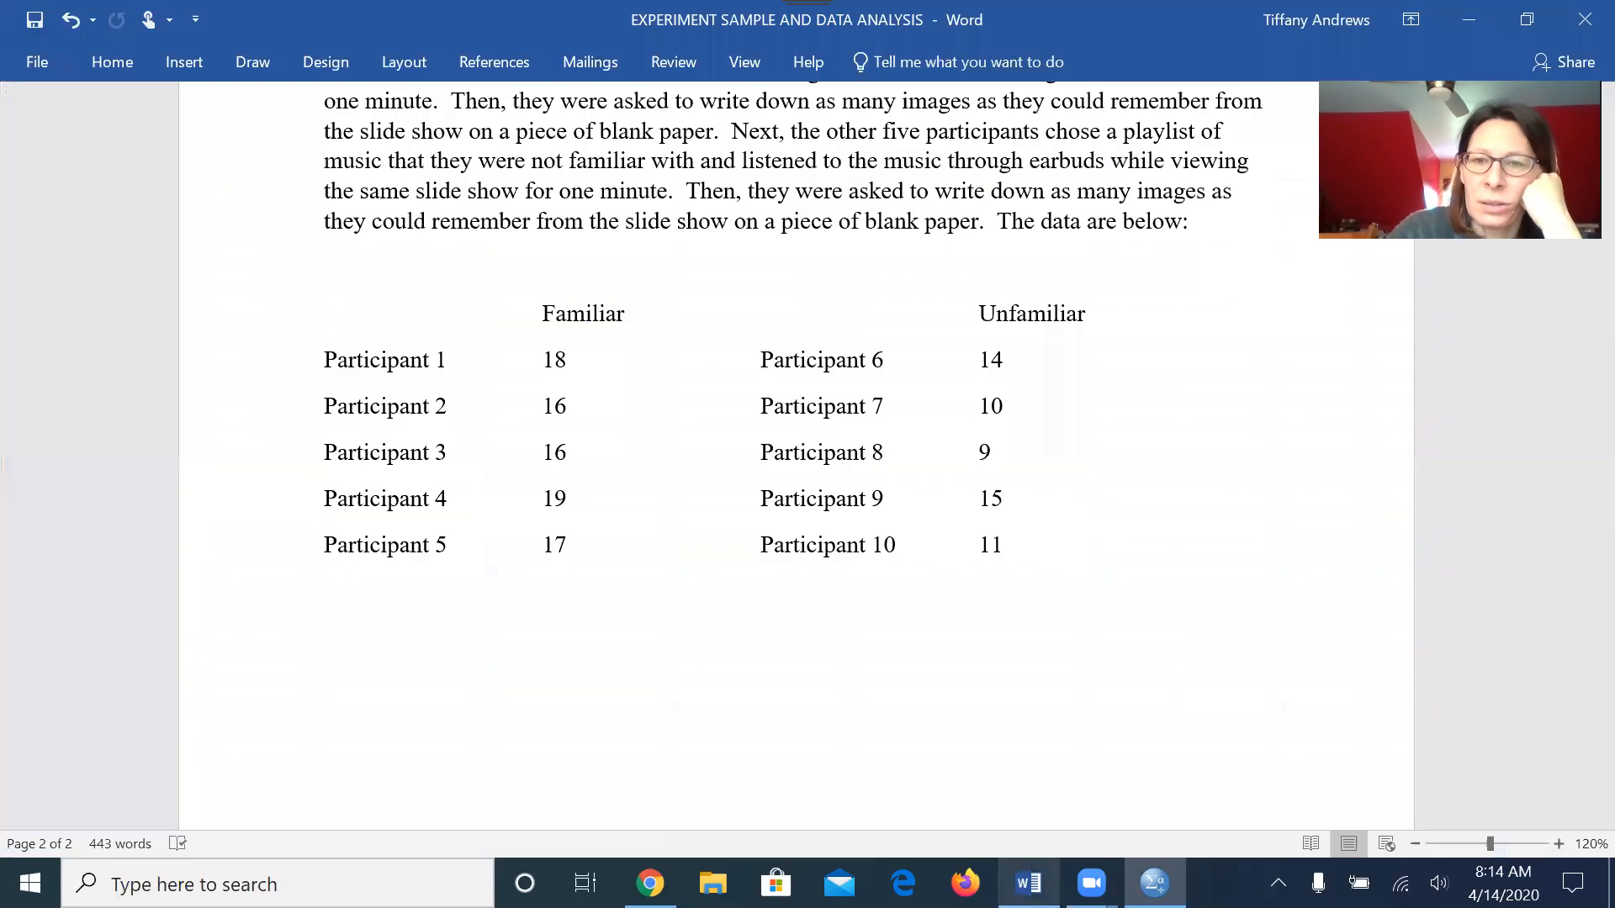
left_click(1154, 883)
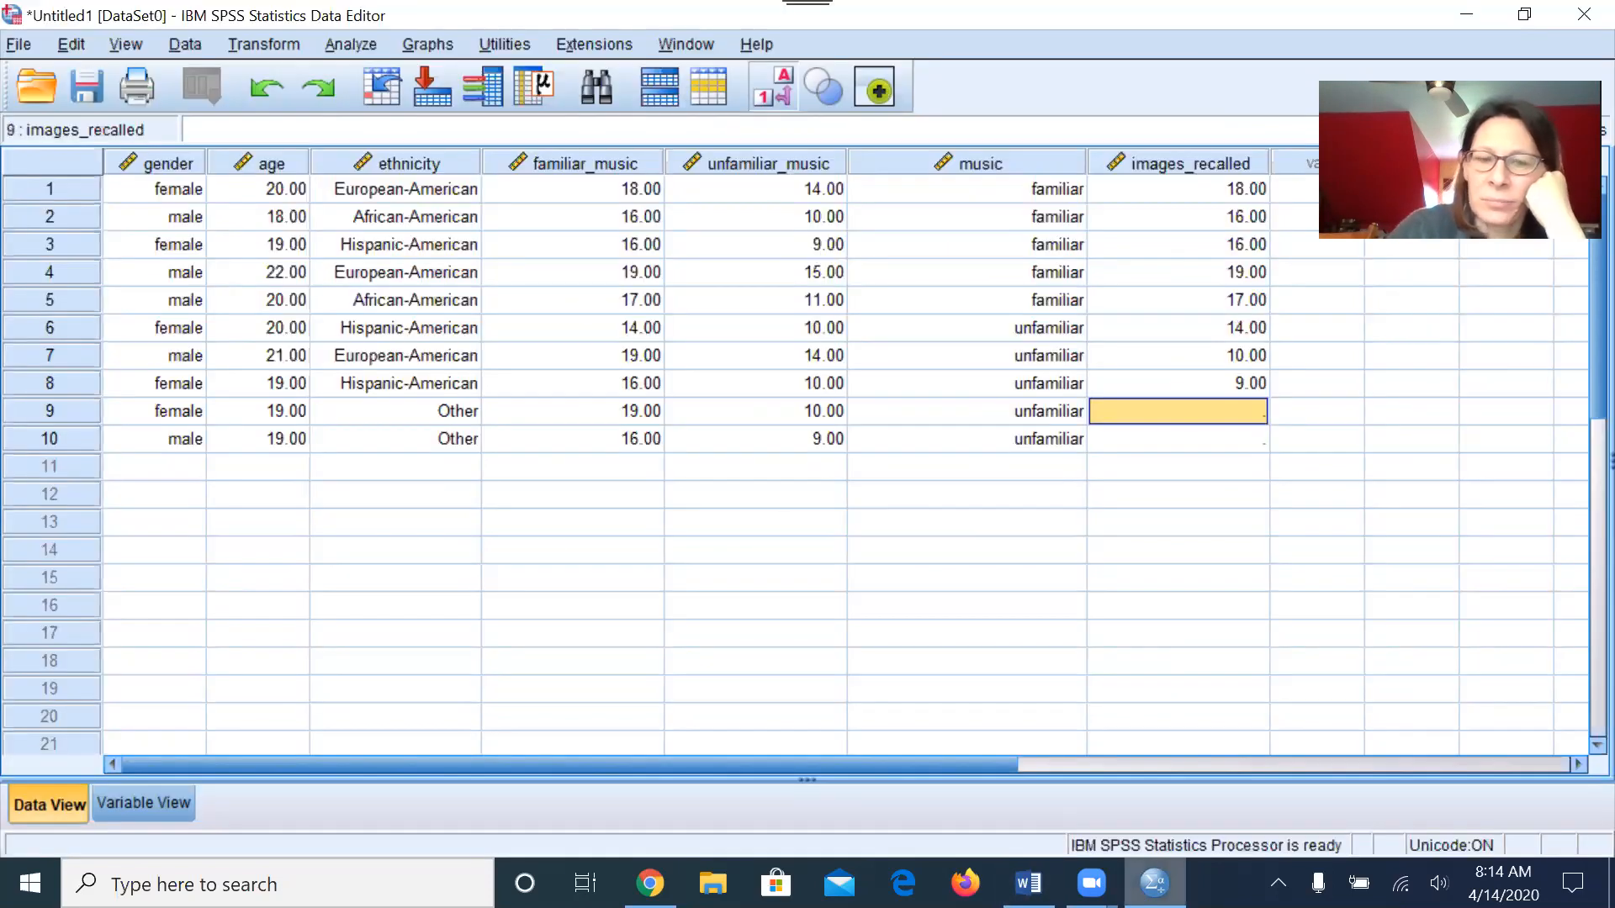
type("15")
key("Return")
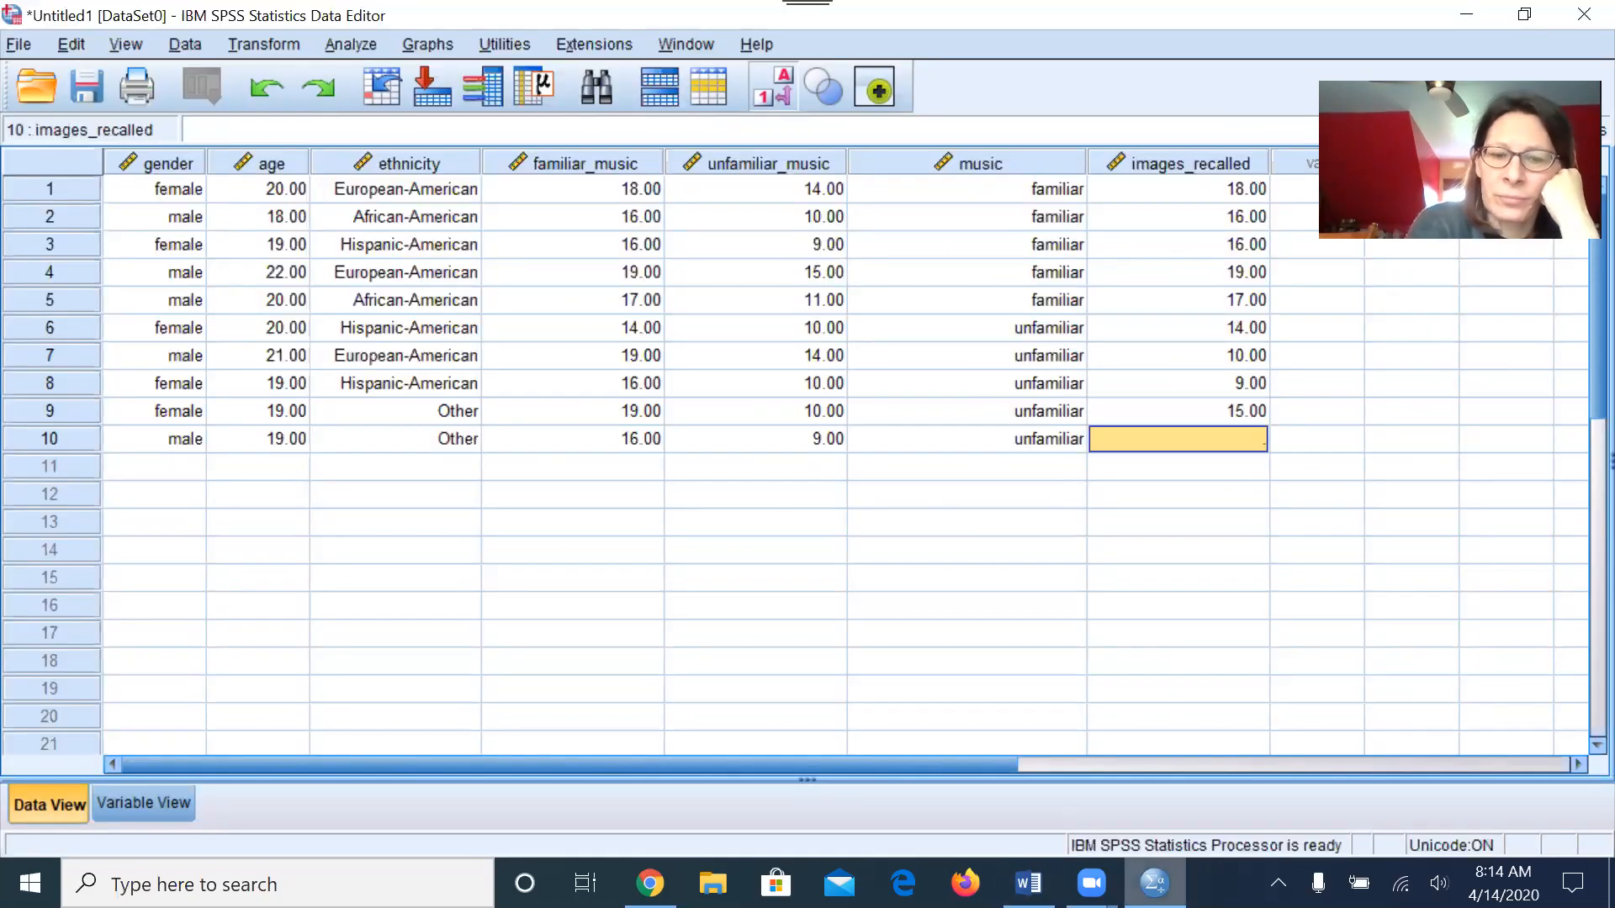
type("11")
key("Return")
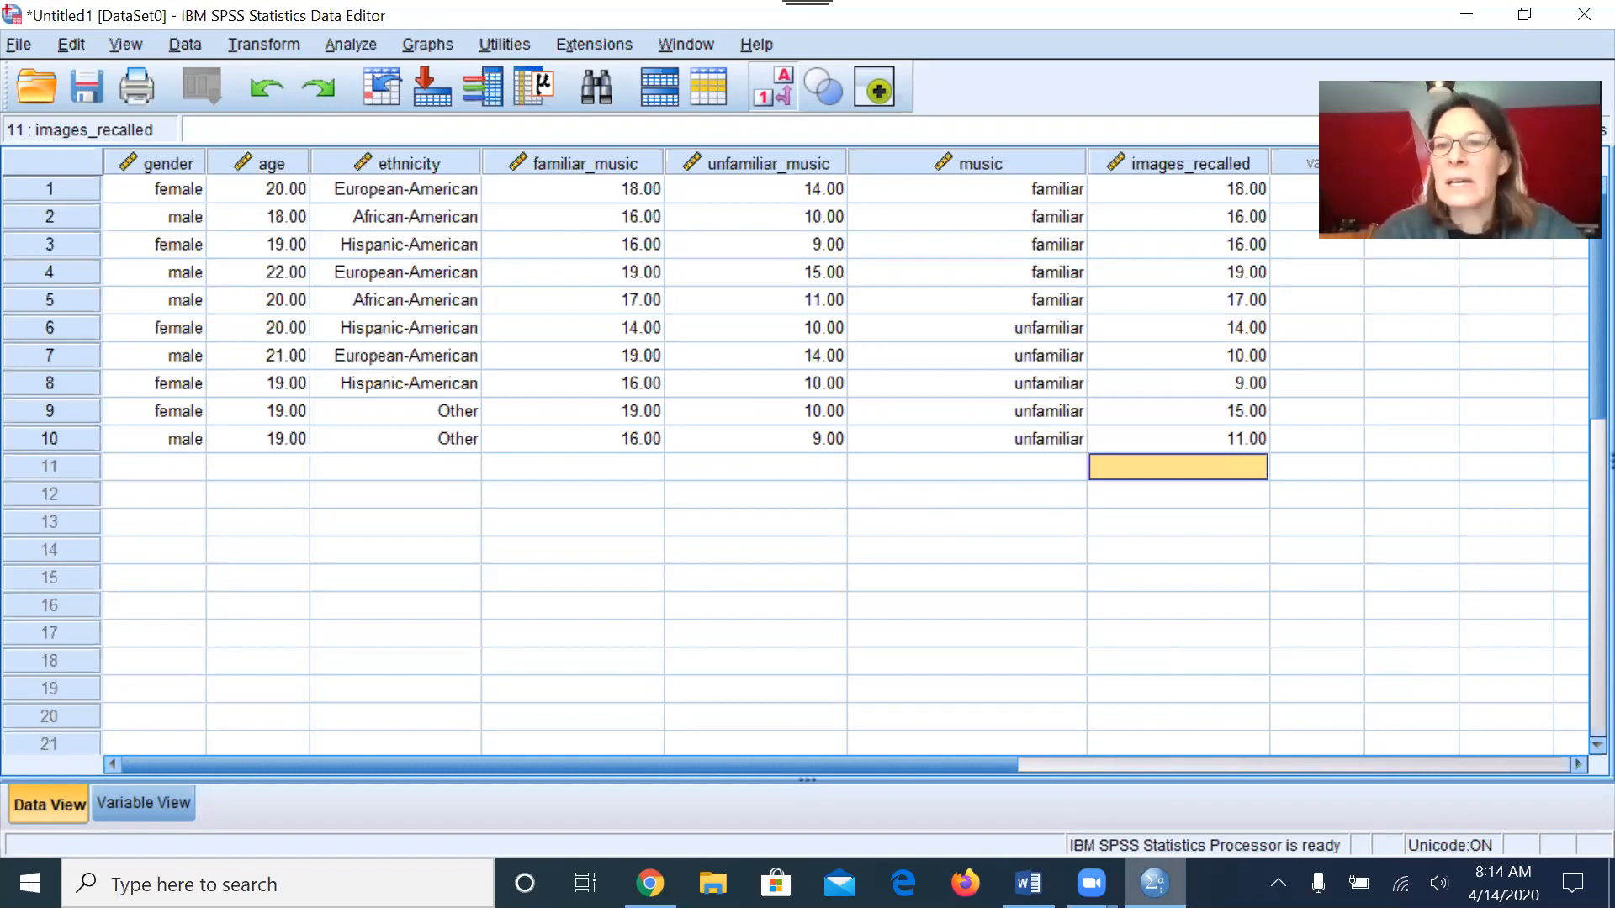